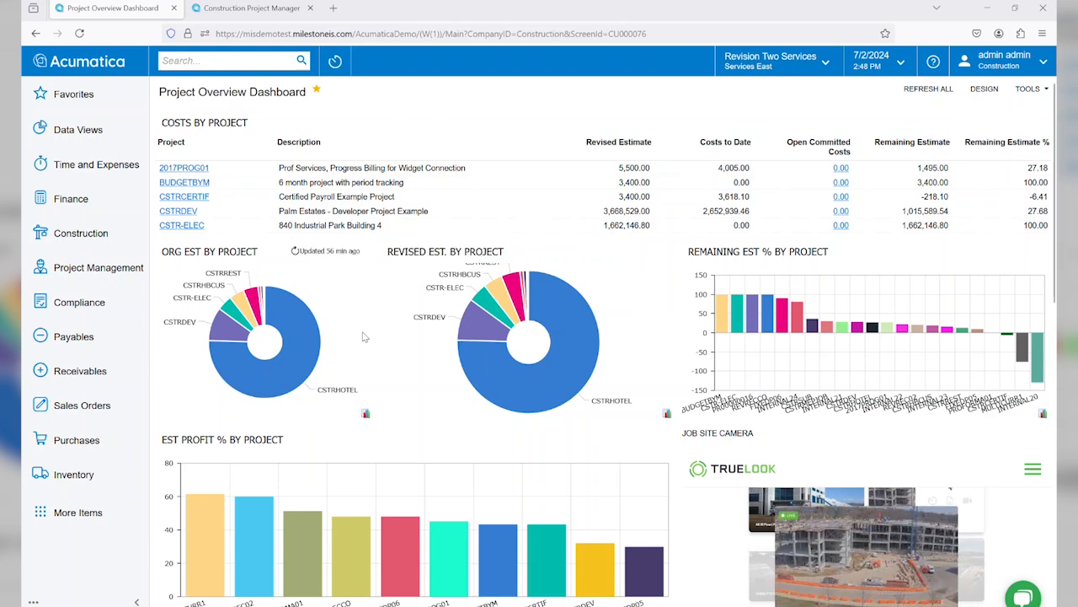
Step: Review the Project Overview Dashboard's cost, estimate, profit, contract status and change order widgets
{"action": "mouse_move", "coordinate": [324, 340]}
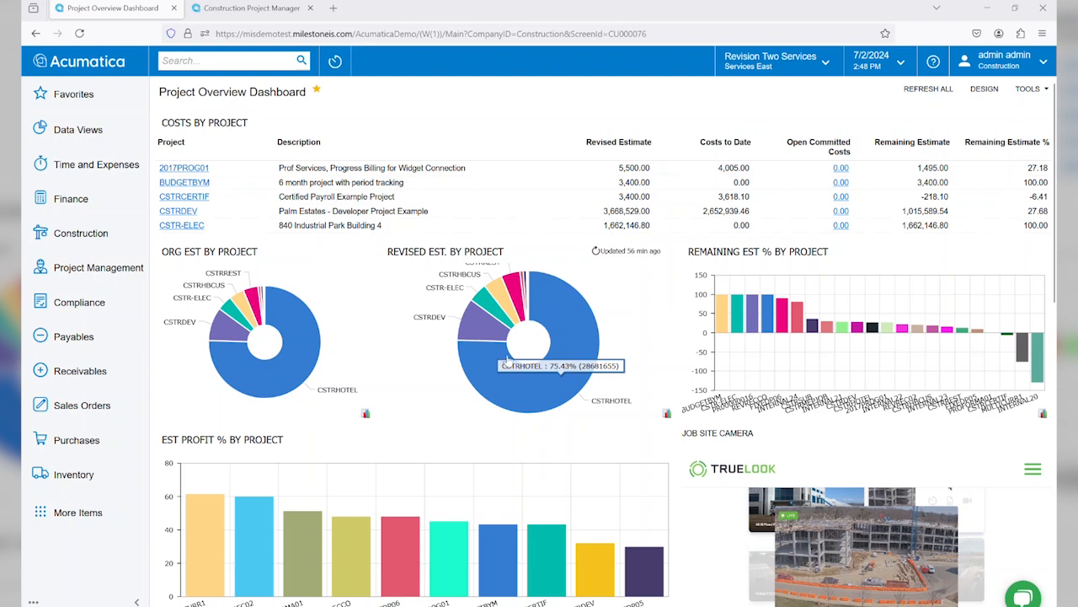
{"action": "mouse_move", "coordinate": [833, 337]}
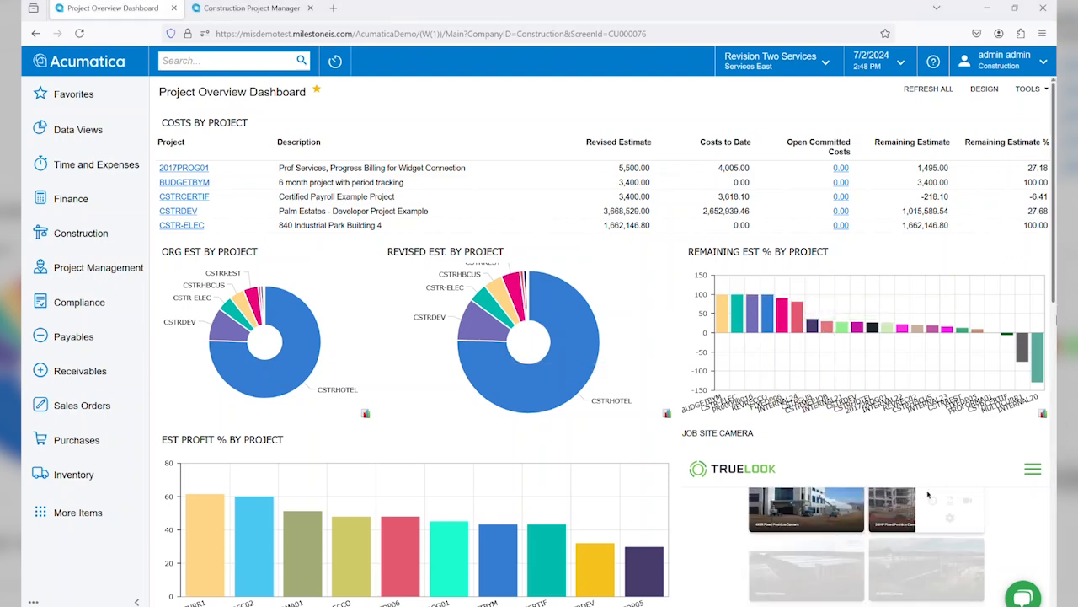
{"action": "scroll", "coordinate": [1054, 332], "scroll_direction": "down", "scroll_amount": 3}
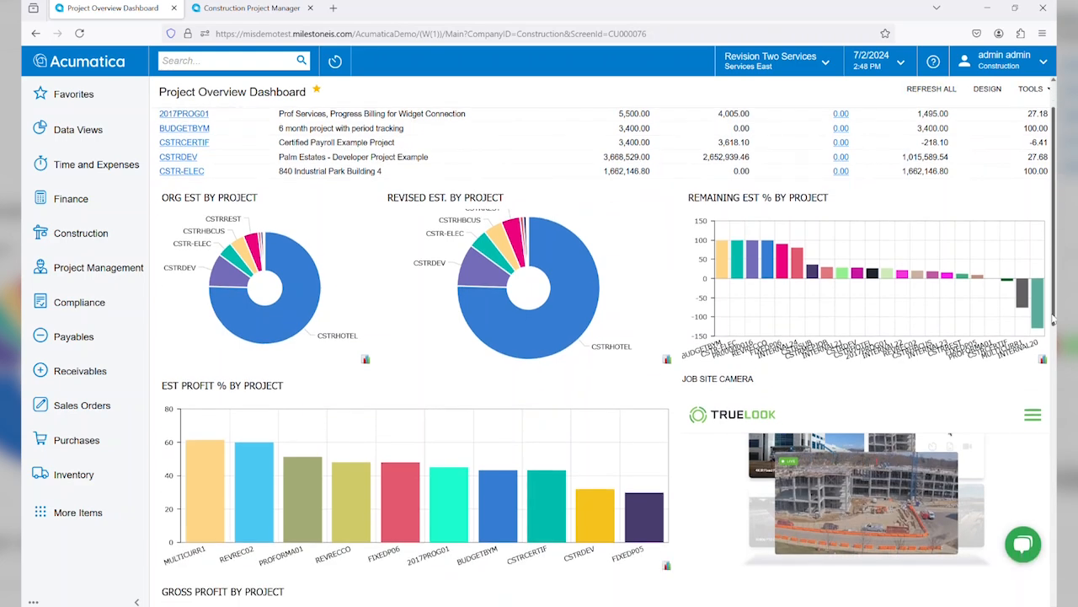
{"action": "left_click_drag", "start_coordinate": [1051, 352], "coordinate": [1045, 428]}
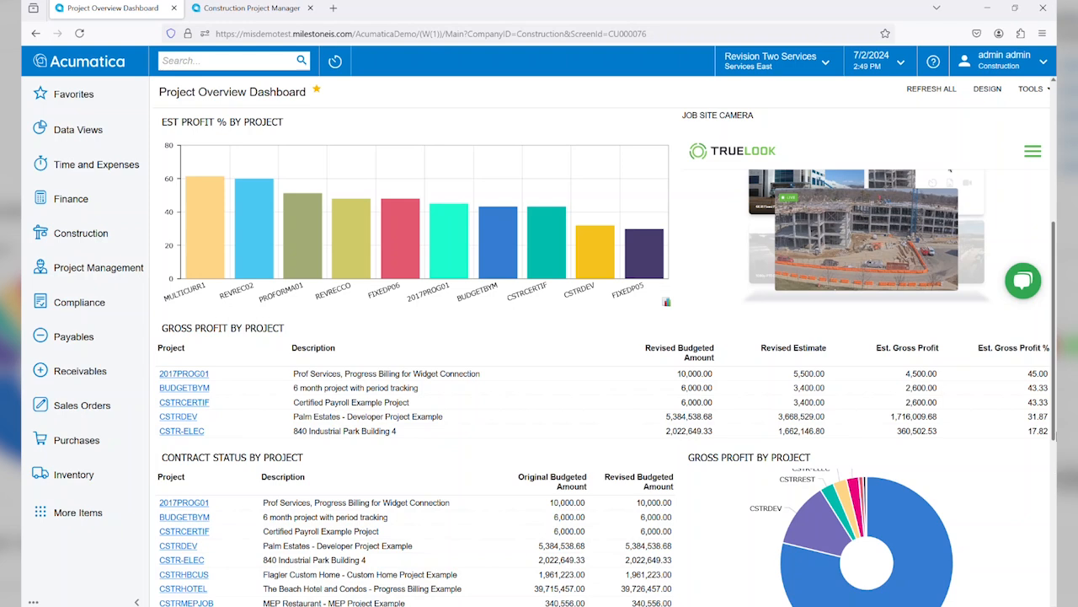
{"action": "right_click", "coordinate": [1050, 461]}
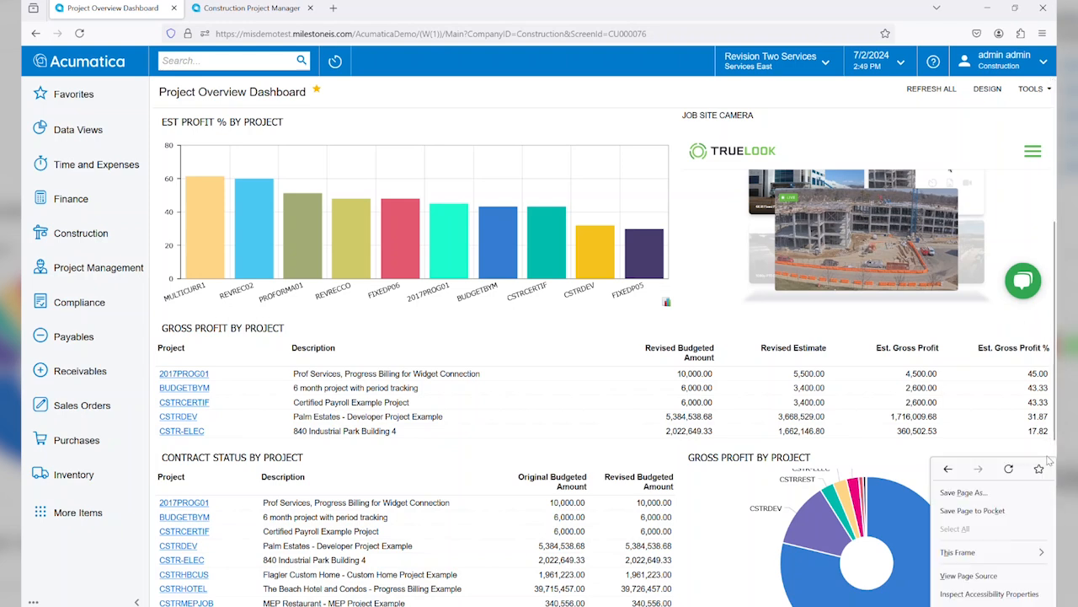
{"action": "left_click", "coordinate": [1054, 437]}
{"action": "left_click_drag", "start_coordinate": [1054, 438], "coordinate": [1055, 467]}
{"action": "scroll", "coordinate": [1054, 467], "scroll_direction": "down", "scroll_amount": 3}
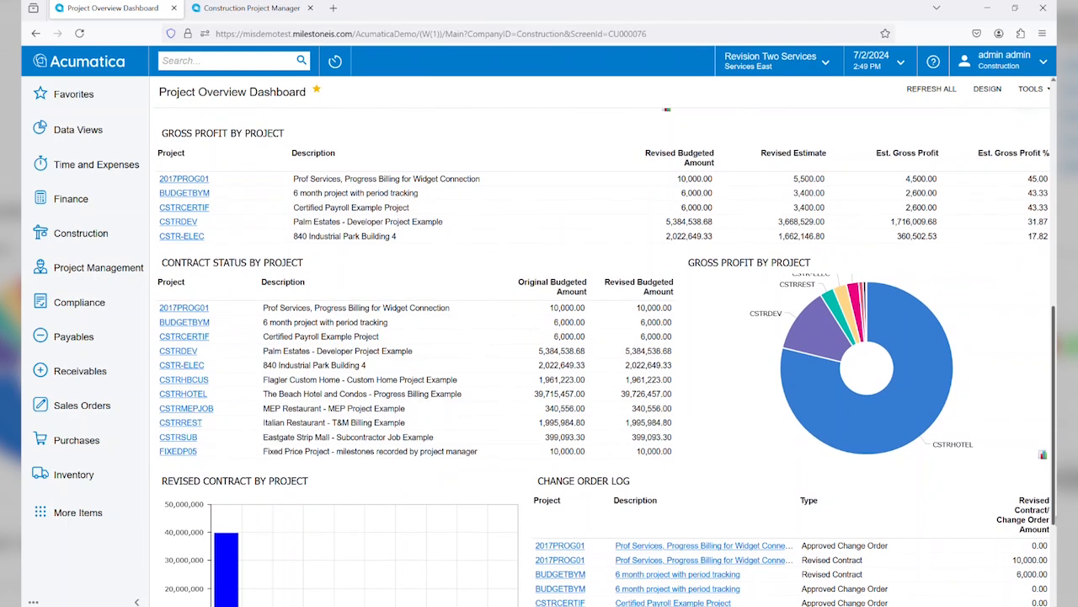
{"action": "left_click_drag", "start_coordinate": [1054, 499], "coordinate": [1054, 583]}
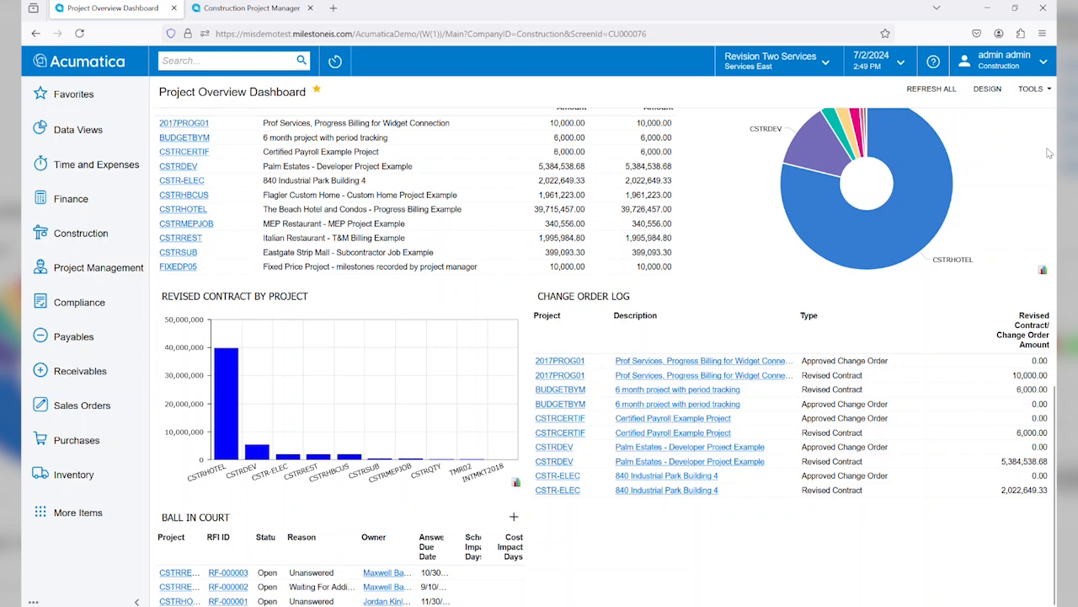
Step: Review the Construction Project Manager dashboard, including the weather location choices, and open the over budget projects list
{"action": "left_click", "coordinate": [260, 10]}
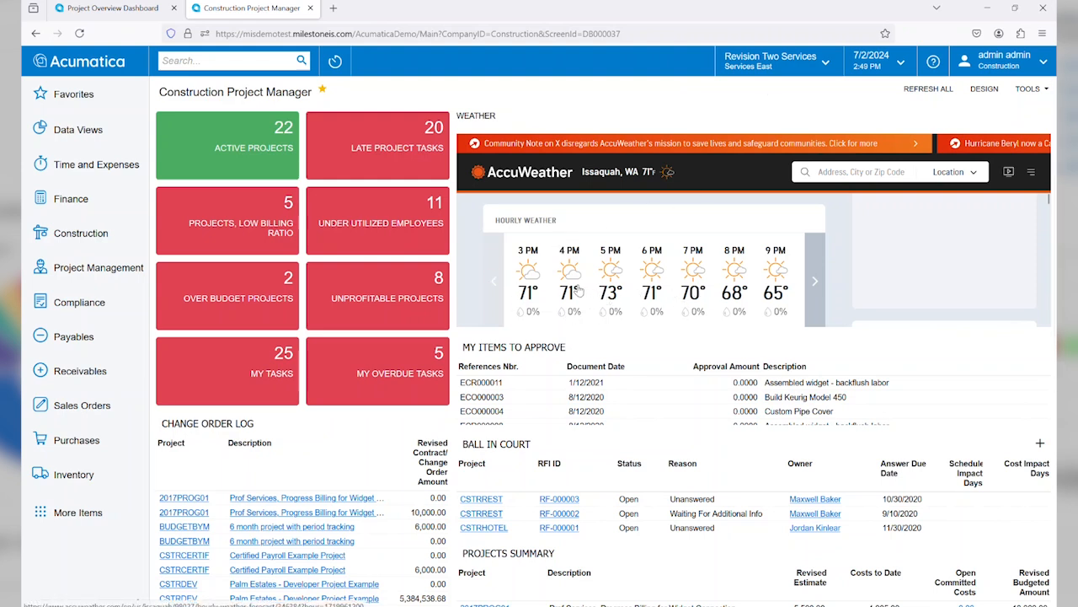
{"action": "left_click", "coordinate": [869, 173]}
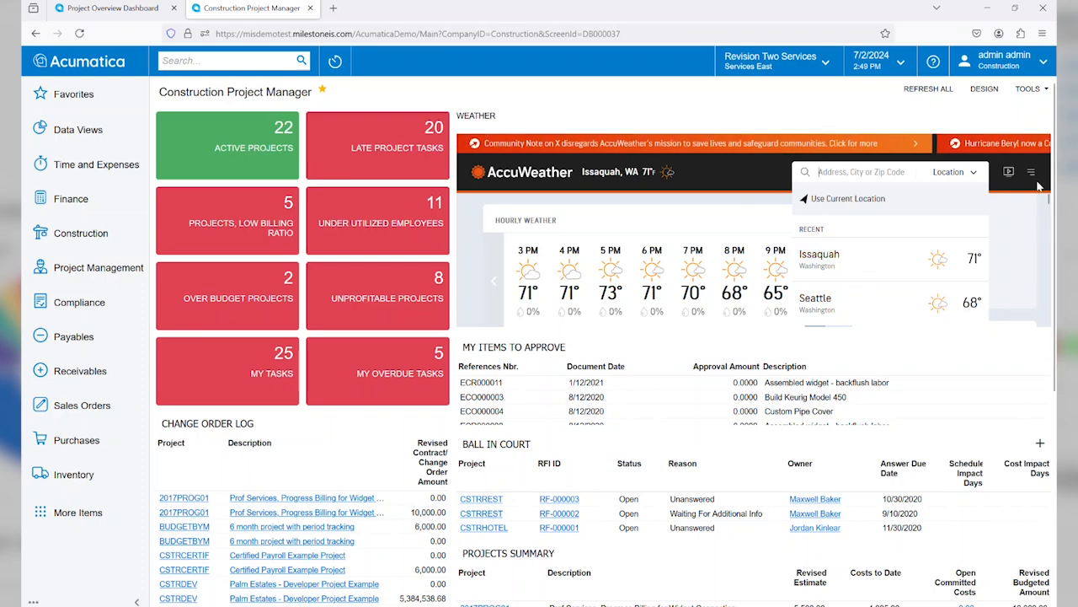
{"action": "left_click_drag", "start_coordinate": [1052, 198], "coordinate": [1044, 339]}
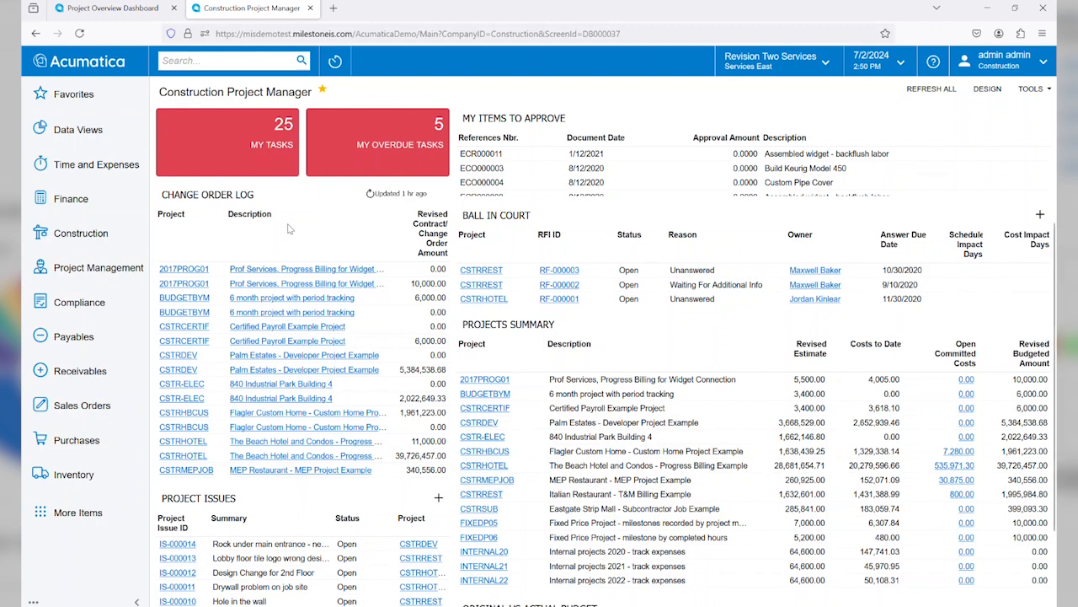
{"action": "left_click_drag", "start_coordinate": [1055, 286], "coordinate": [1053, 122]}
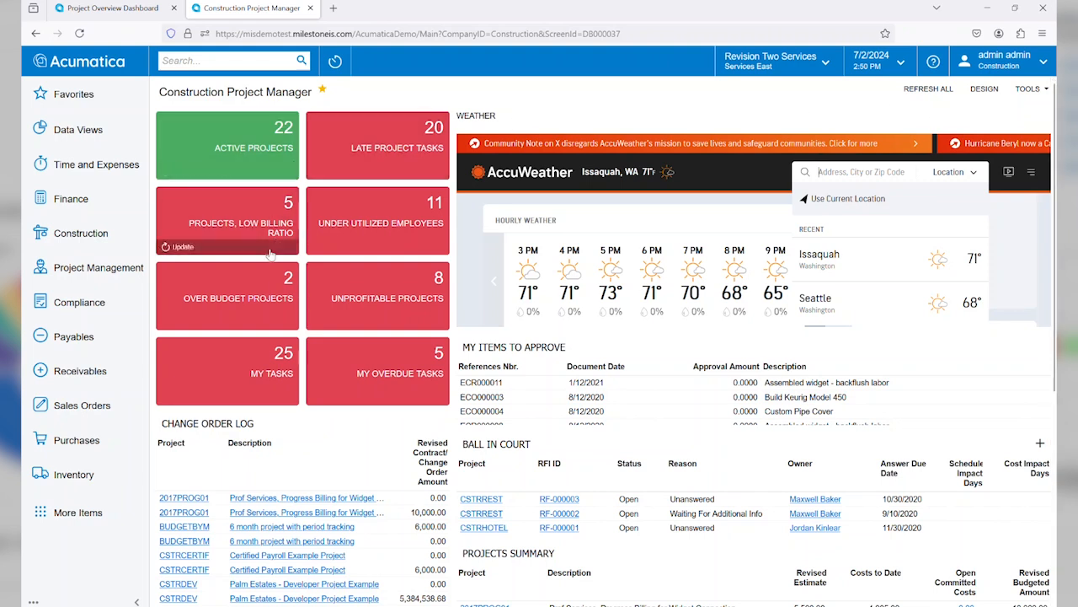
{"action": "left_click", "coordinate": [209, 289]}
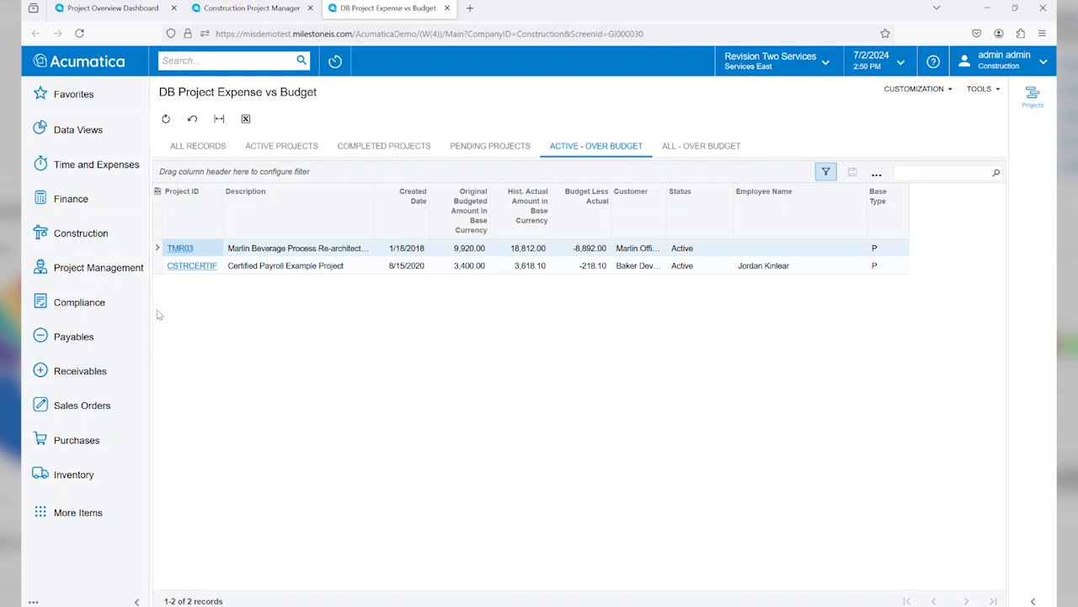
Step: Open the Projects list from the favorites and open the CSTRHOTEL project
{"action": "left_click", "coordinate": [115, 93]}
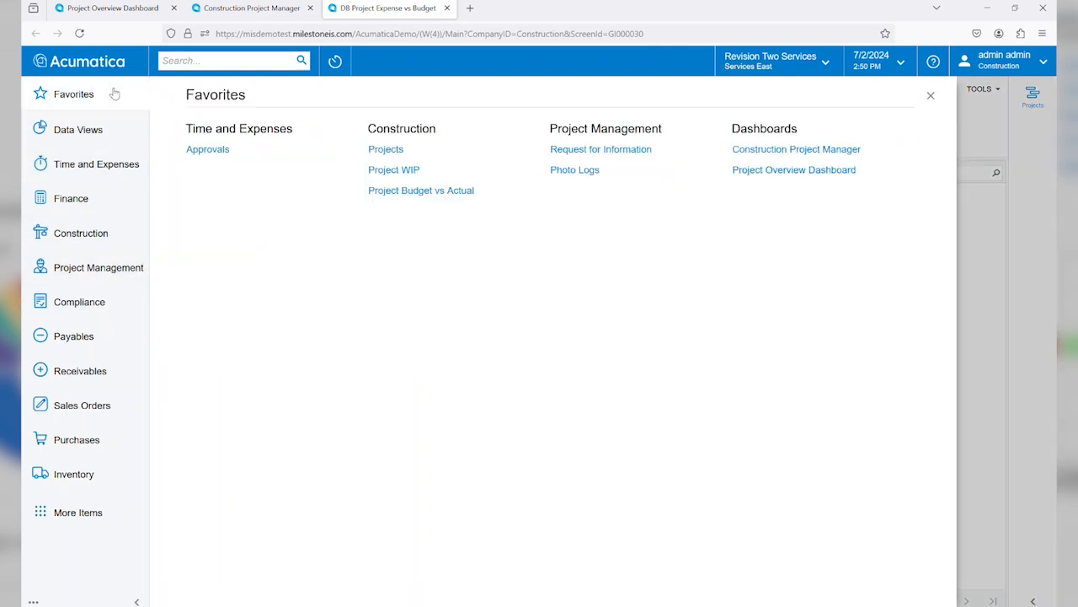
{"action": "right_click", "coordinate": [397, 151]}
{"action": "left_click", "coordinate": [399, 152]}
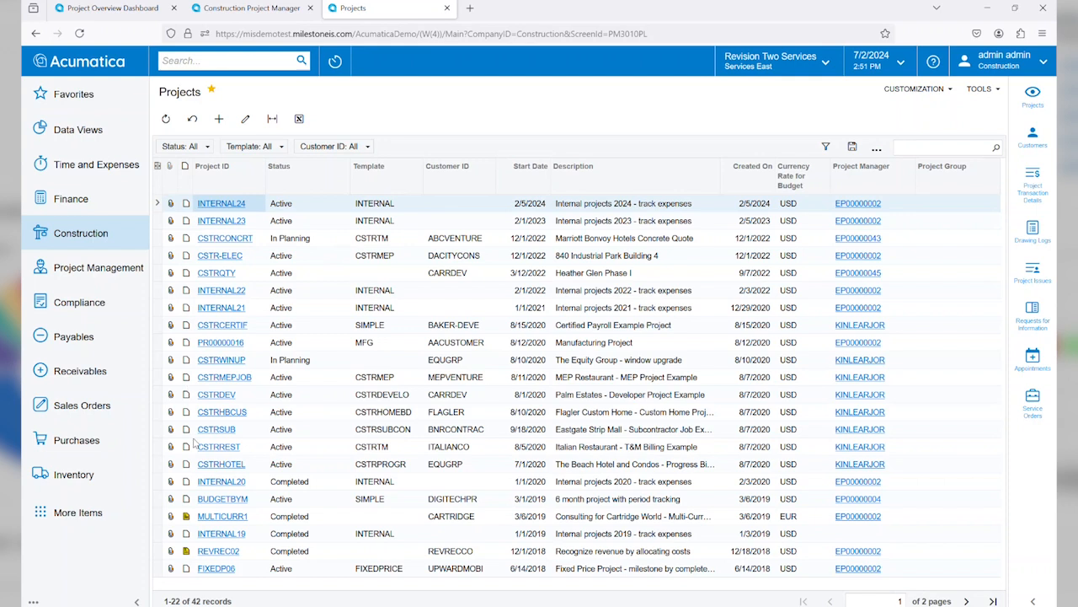
{"action": "left_click", "coordinate": [210, 467]}
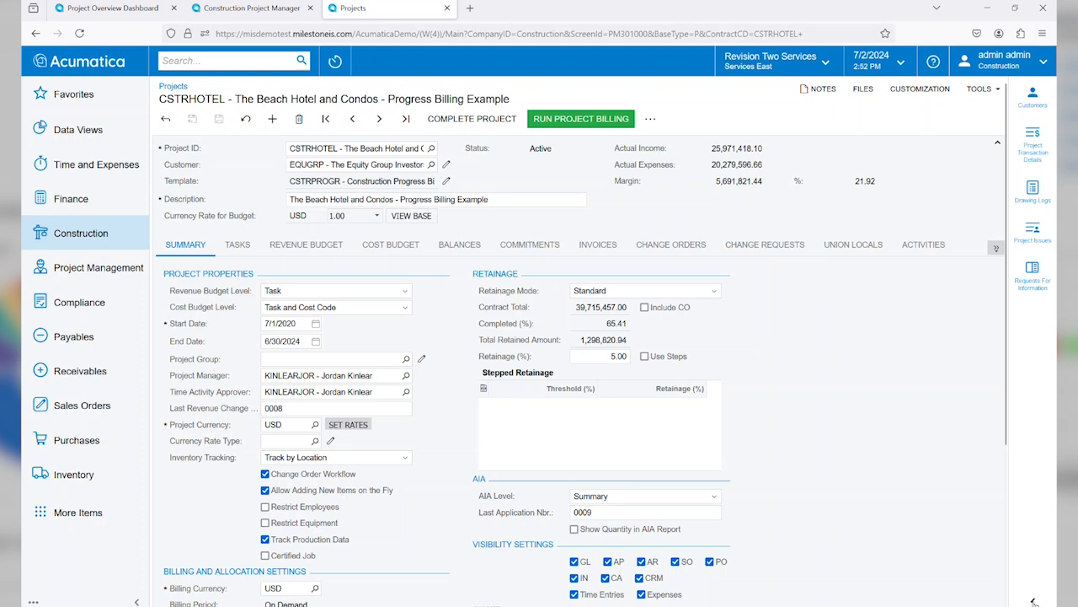
Step: Check the project's requests for information and the available Revenue Budget Level options in the project summary
{"action": "left_click", "coordinate": [1011, 278]}
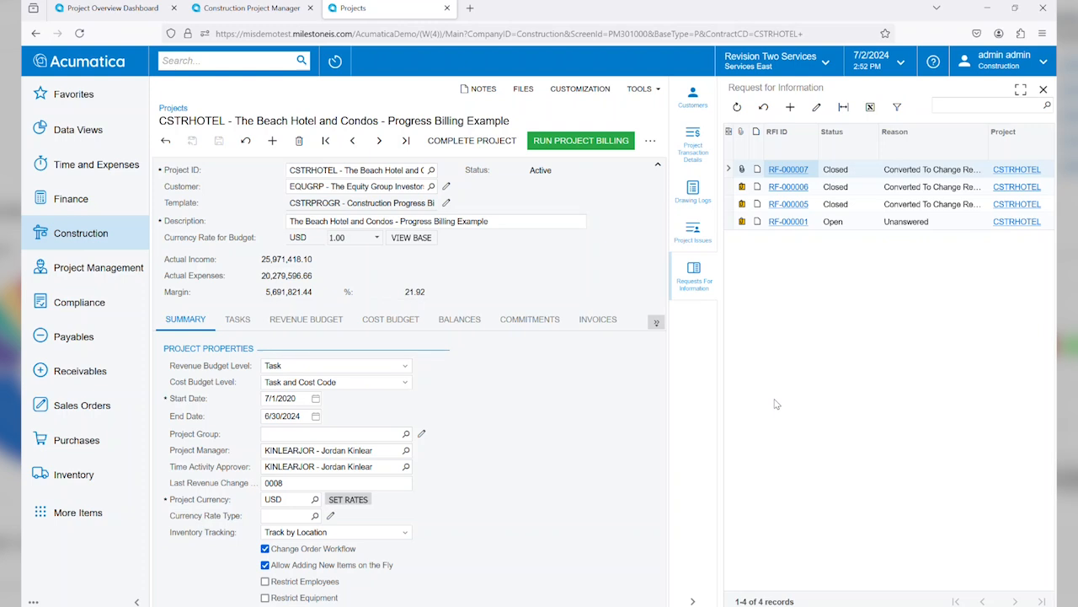
{"action": "left_click", "coordinate": [694, 600]}
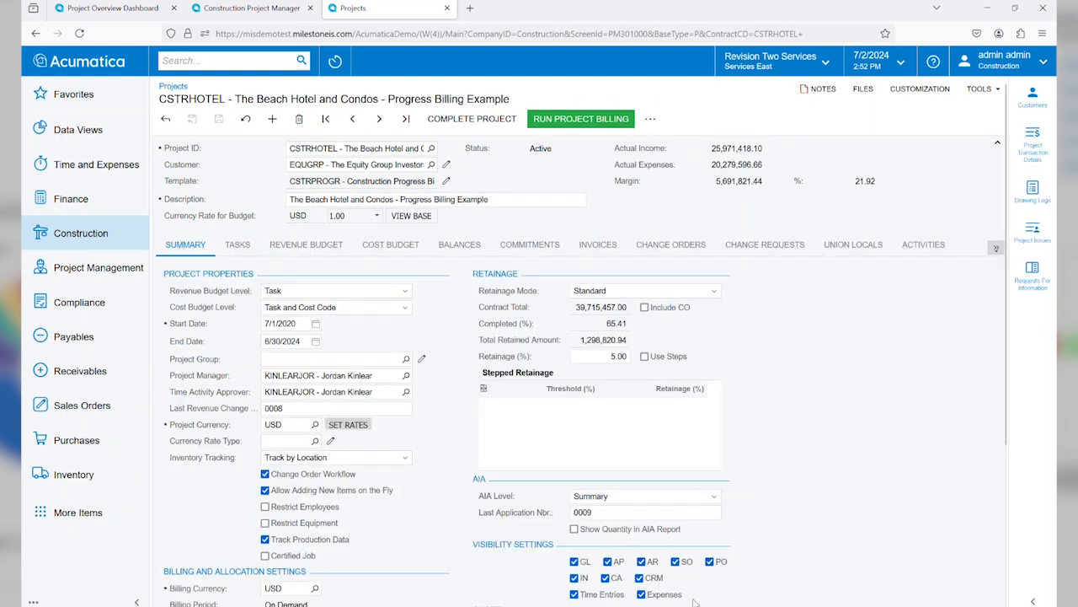
{"action": "left_click_drag", "start_coordinate": [1005, 384], "coordinate": [1001, 455]}
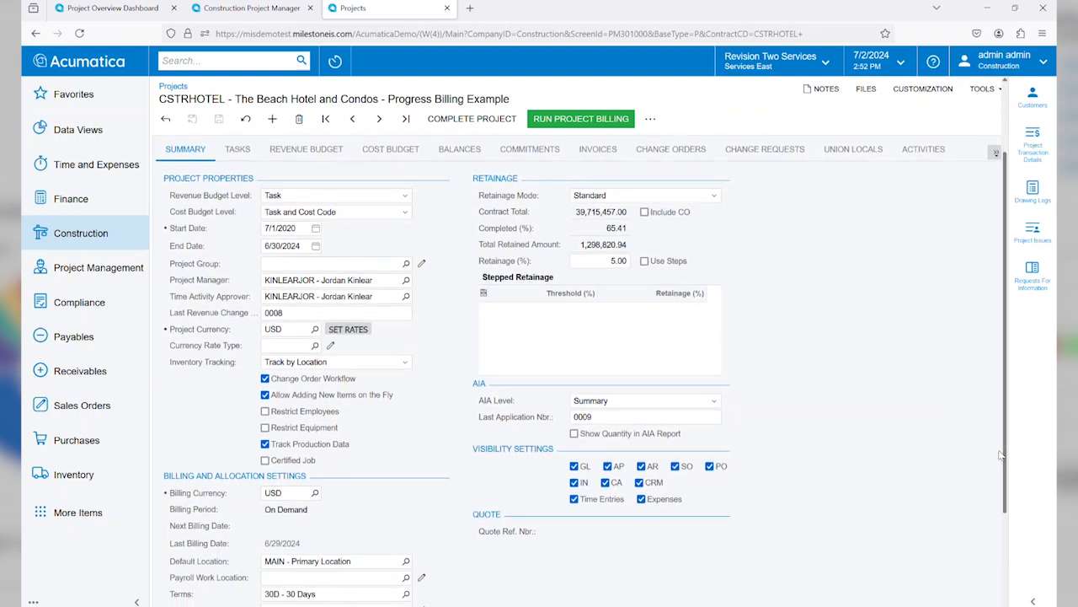
{"action": "left_click", "coordinate": [406, 195]}
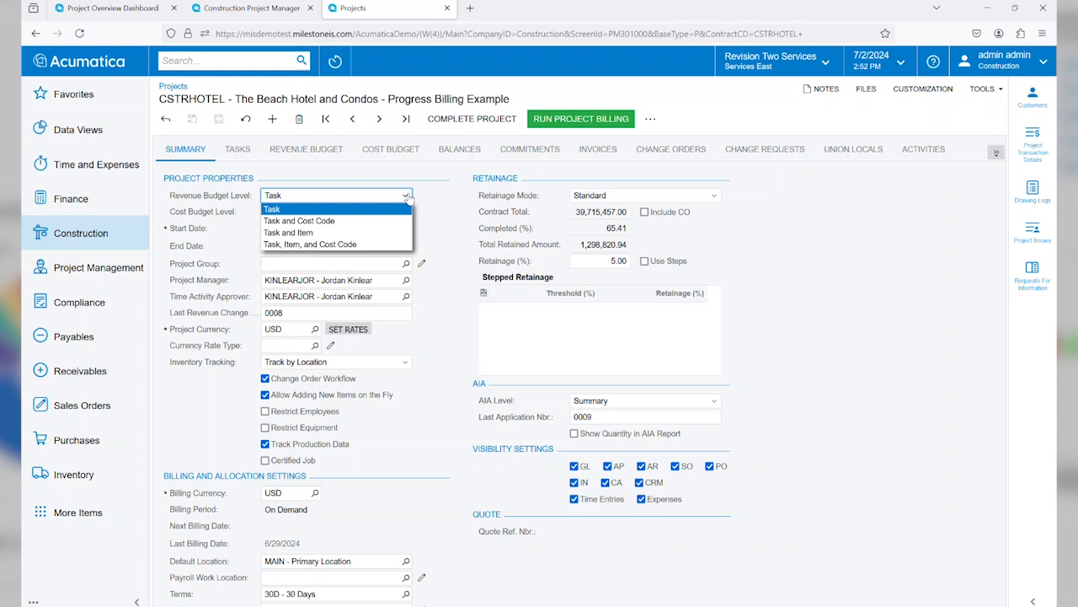
{"action": "left_click", "coordinate": [408, 197]}
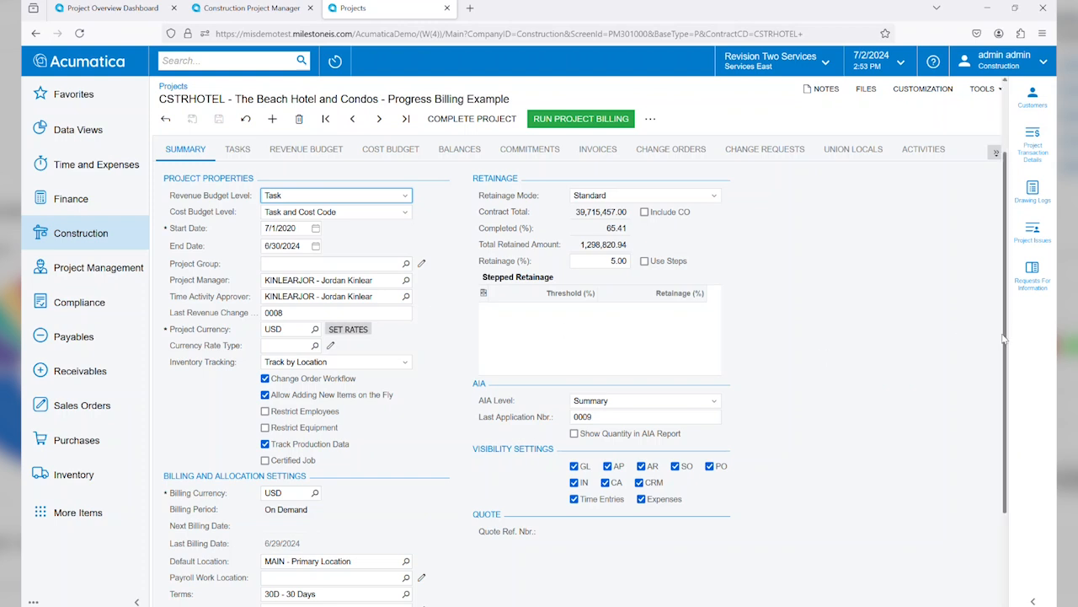
Step: Review the billing and allocation settings and look through the available billing rules without changing the selection
{"action": "left_click_drag", "start_coordinate": [1005, 341], "coordinate": [1007, 450]}
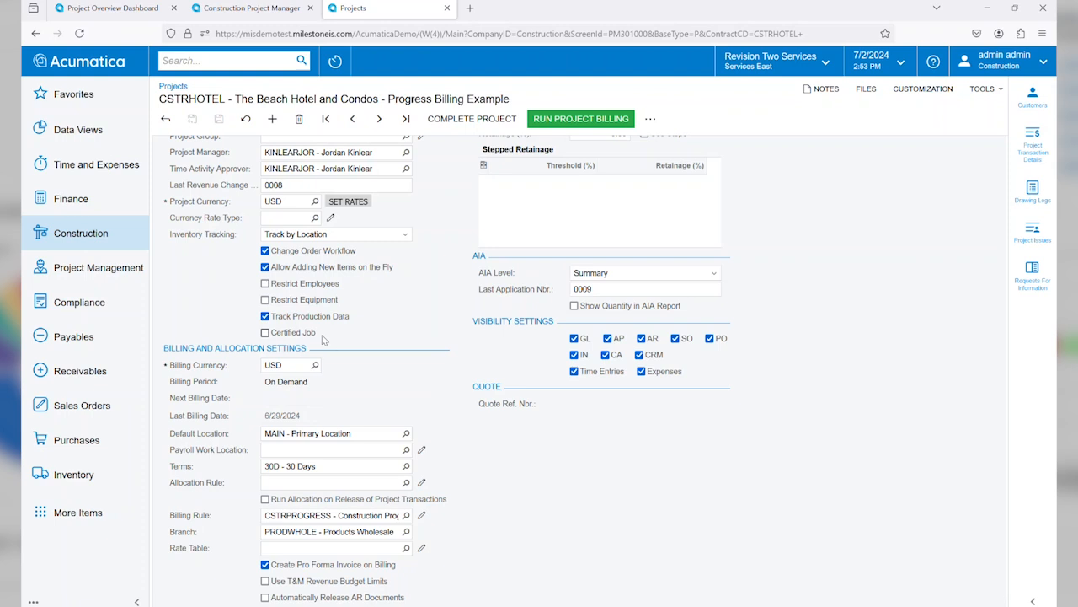
{"action": "left_click", "coordinate": [408, 518]}
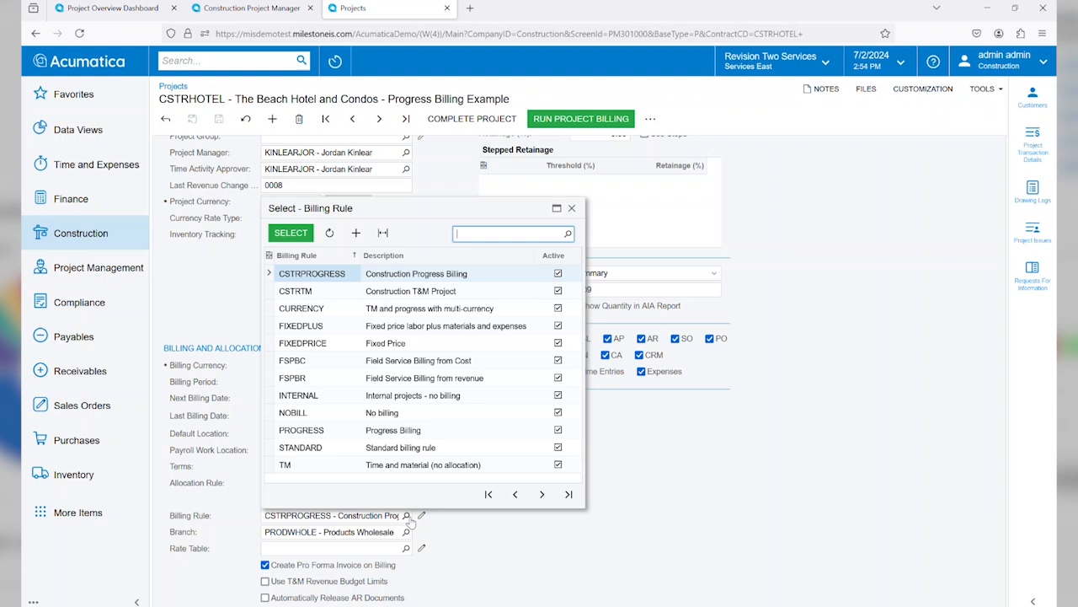
{"action": "left_click", "coordinate": [452, 526]}
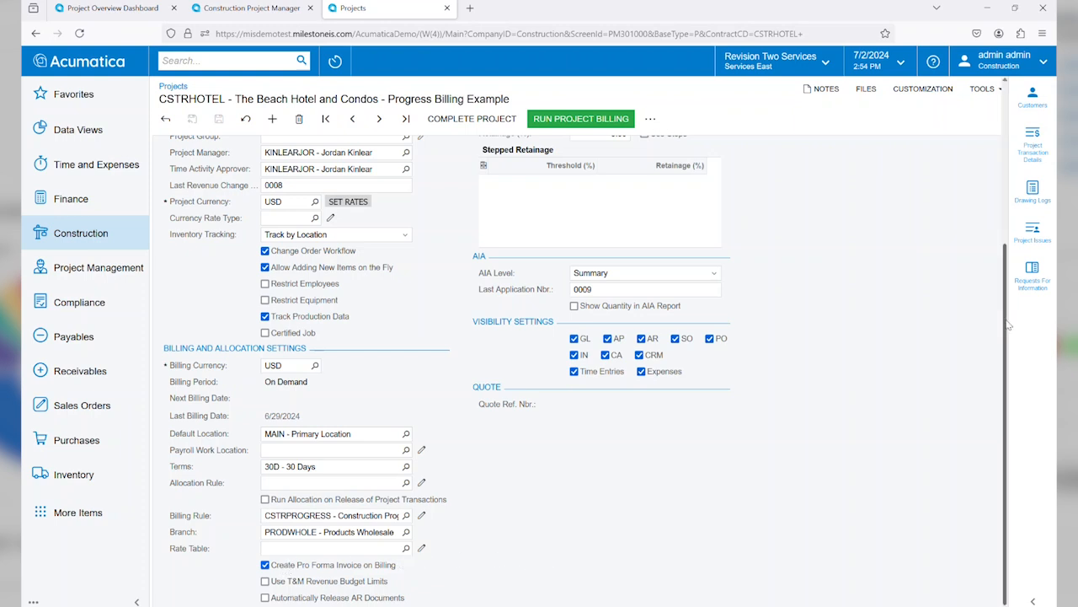
{"action": "scroll", "coordinate": [1008, 324], "scroll_direction": "up", "scroll_amount": 5}
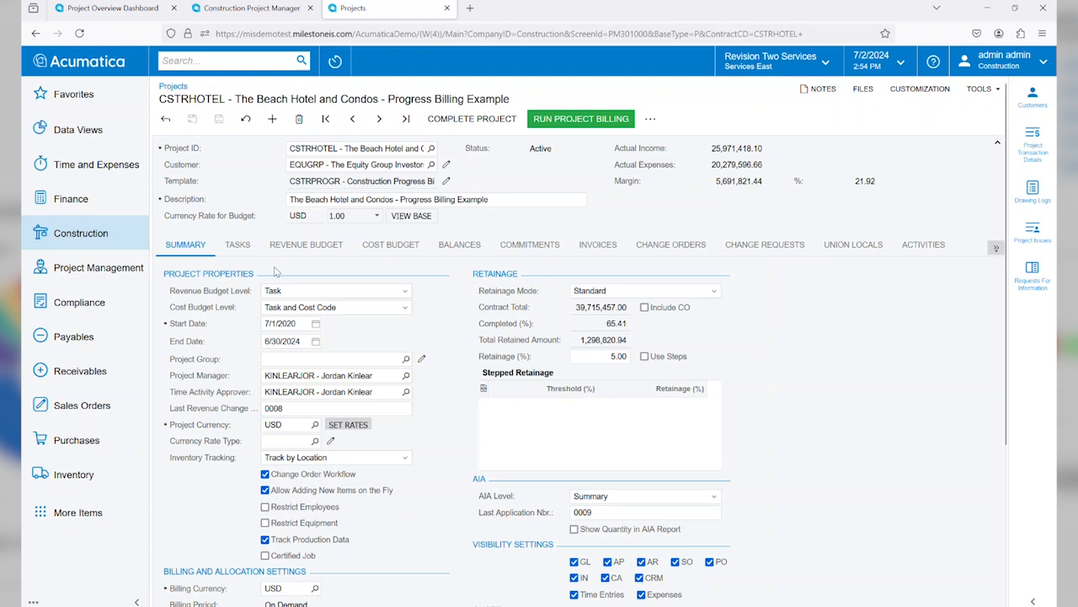
Step: Review the project's tasks and inspect the status options for the GENERAL REQUIREMENTS task, keeping it Active
{"action": "left_click", "coordinate": [239, 251]}
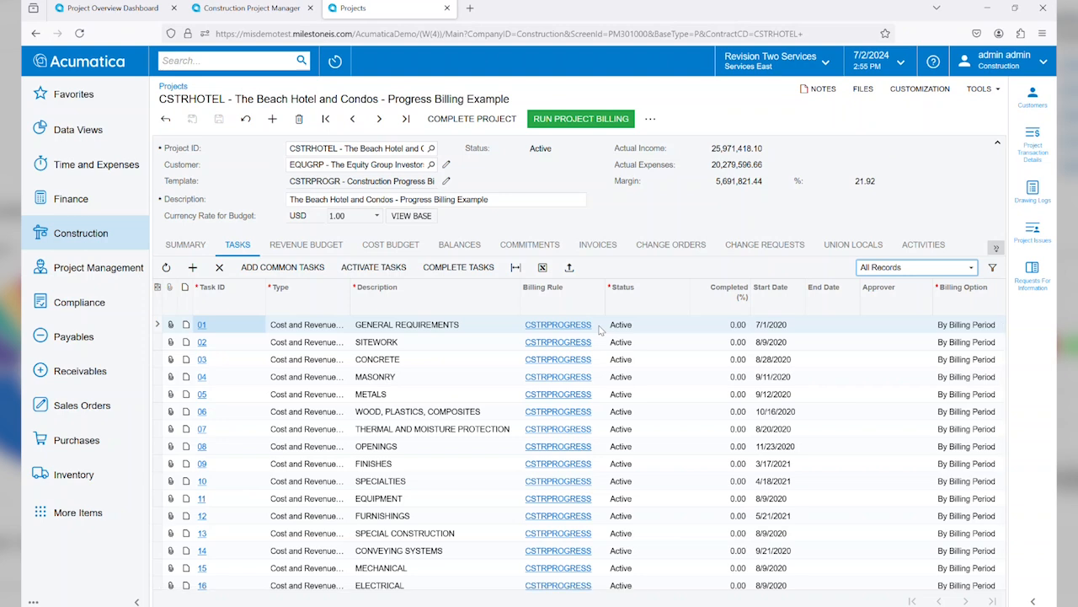
{"action": "left_click", "coordinate": [670, 326]}
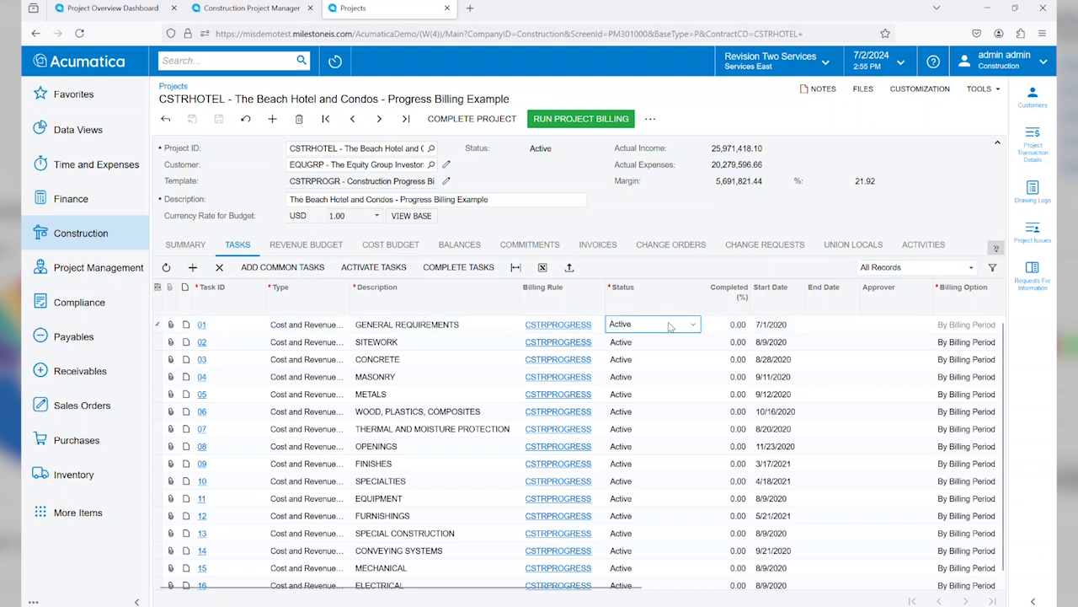
{"action": "left_click", "coordinate": [693, 327]}
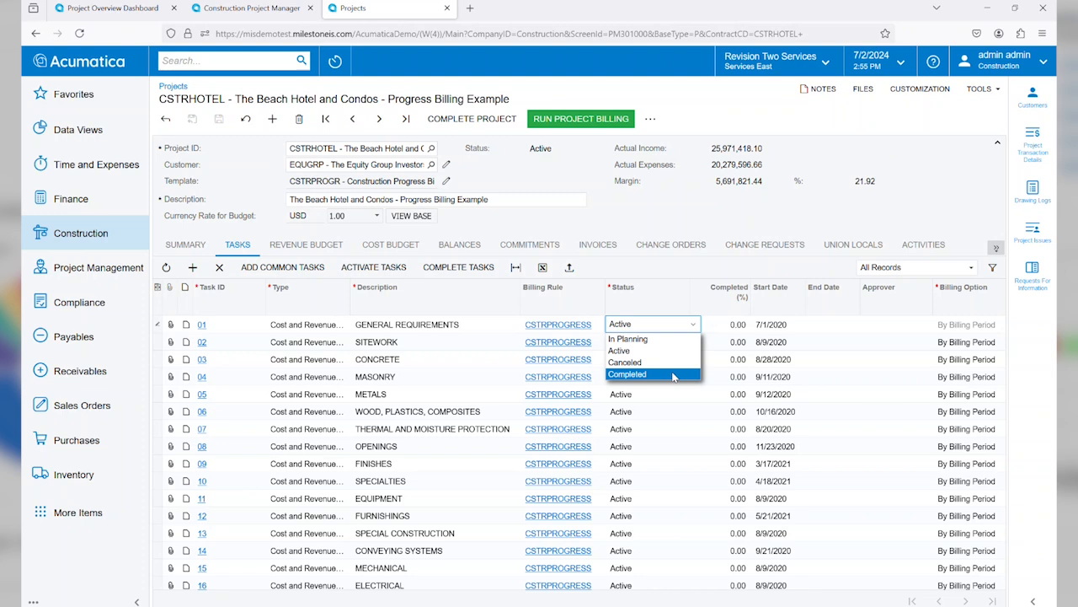
{"action": "left_click", "coordinate": [682, 268]}
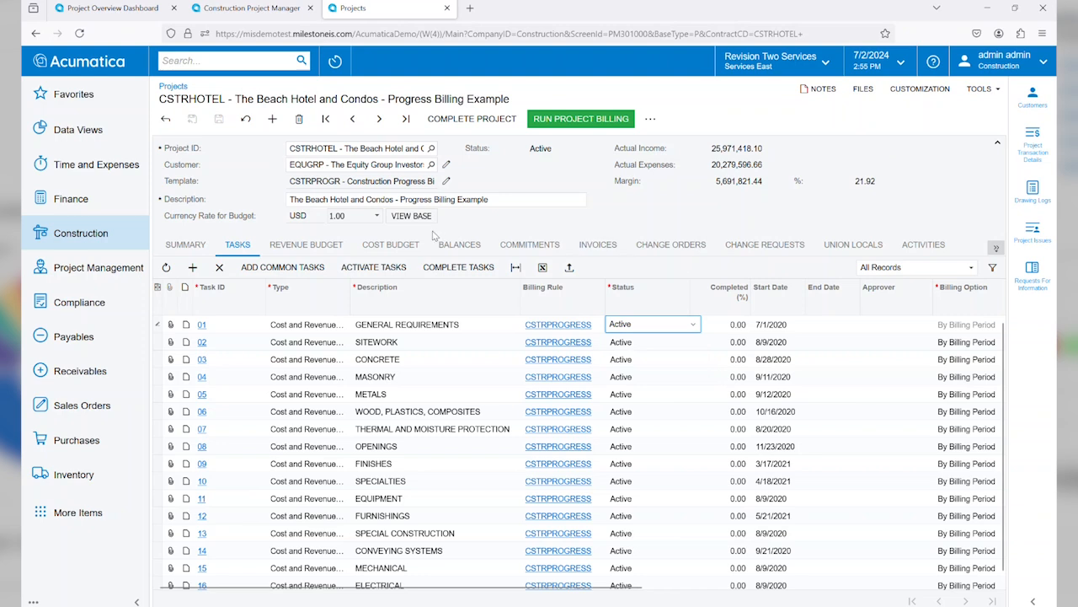
Step: Examine the project's revenue budget across its amount, completion, invoice and retainage columns
{"action": "left_click", "coordinate": [317, 246]}
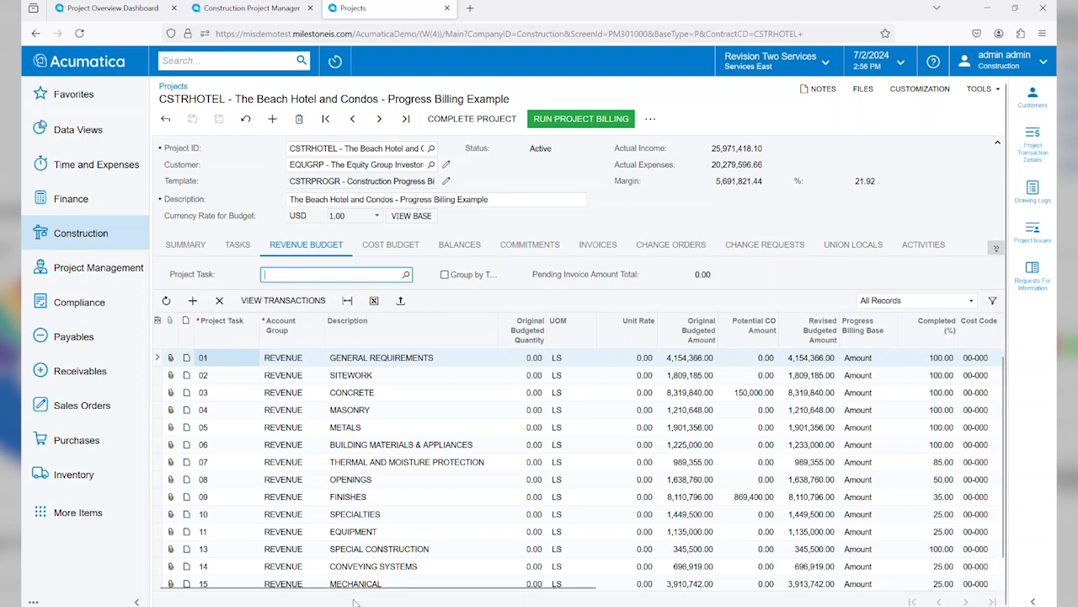
{"action": "left_click_drag", "start_coordinate": [354, 592], "coordinate": [494, 590]}
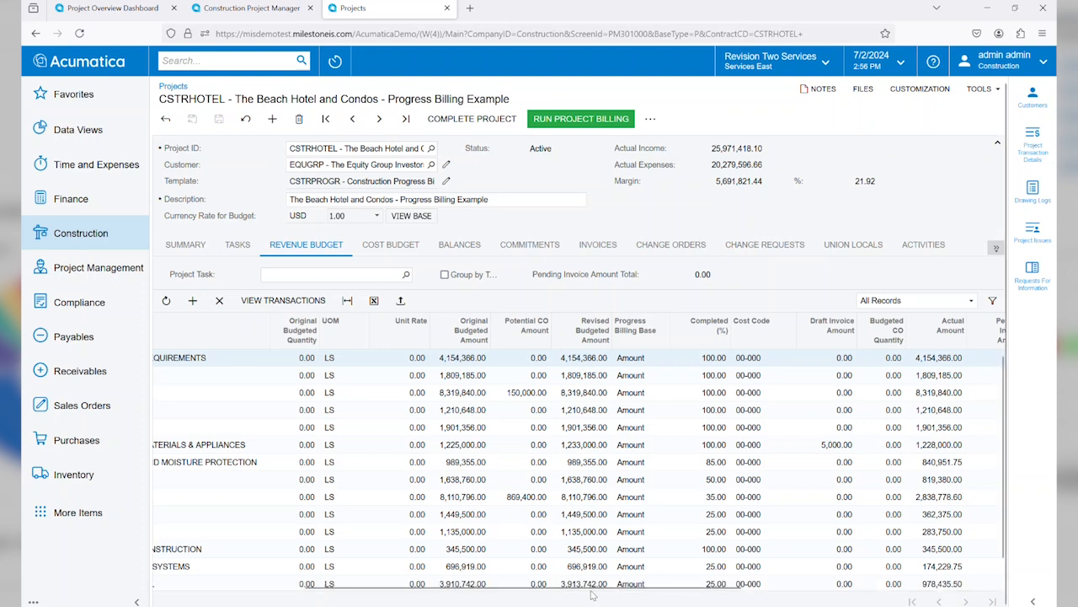
{"action": "left_click_drag", "start_coordinate": [591, 592], "coordinate": [771, 592]}
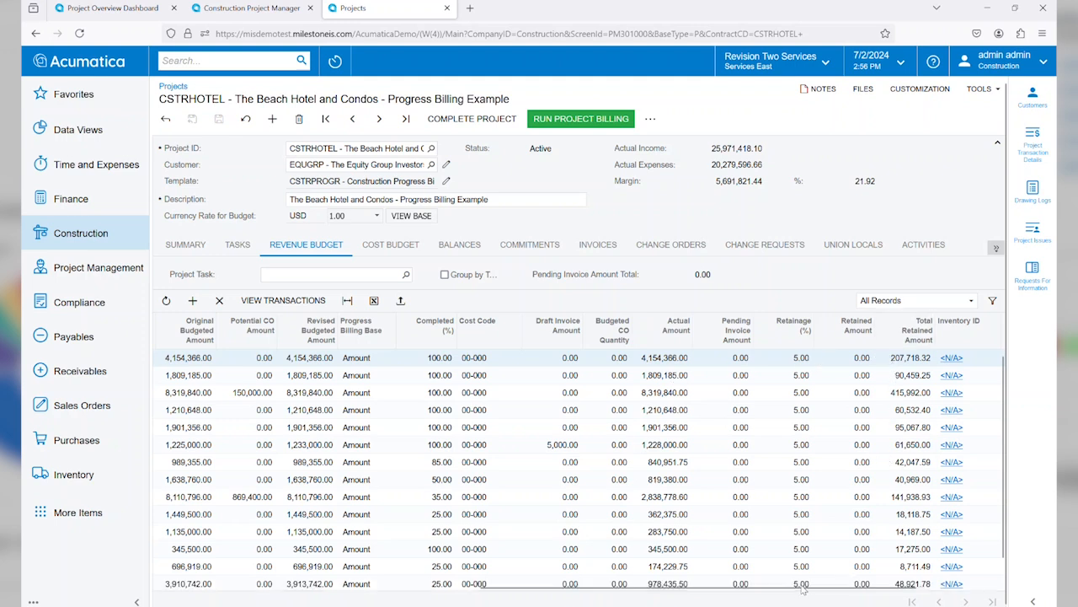
{"action": "left_click_drag", "start_coordinate": [803, 589], "coordinate": [465, 594]}
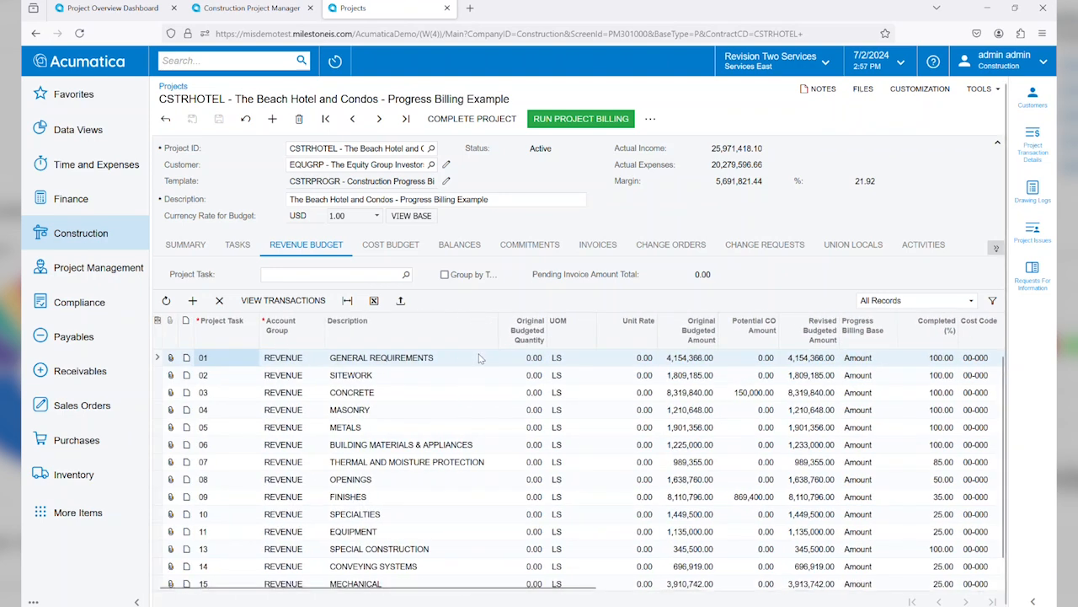
Step: Examine the project's cost budget across its budgeted, committed, actual, variance and performance columns
{"action": "left_click", "coordinate": [404, 246]}
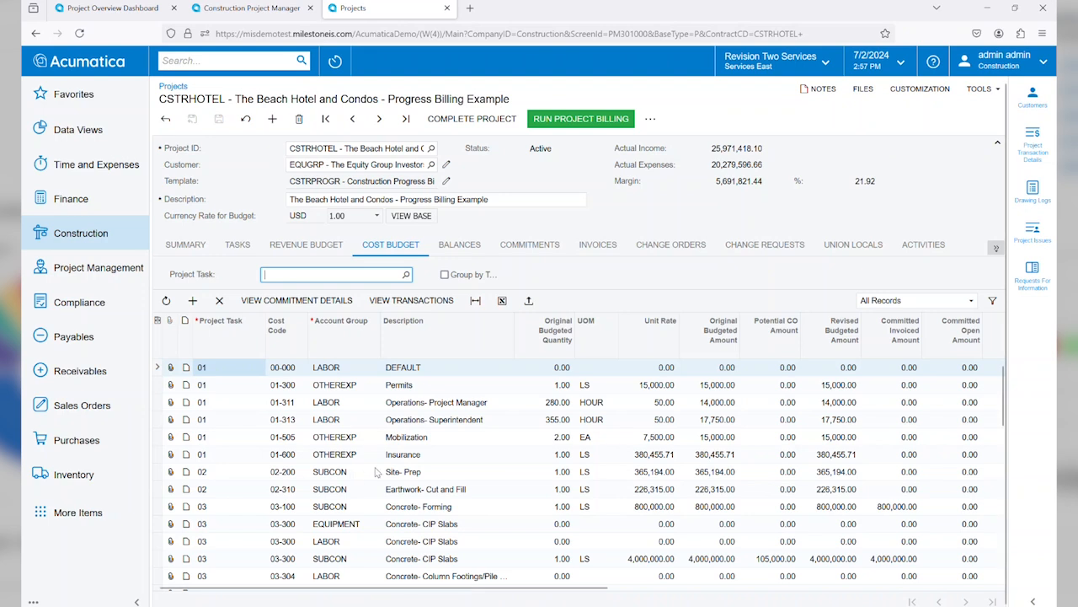
{"action": "left_click_drag", "start_coordinate": [505, 588], "coordinate": [712, 589]}
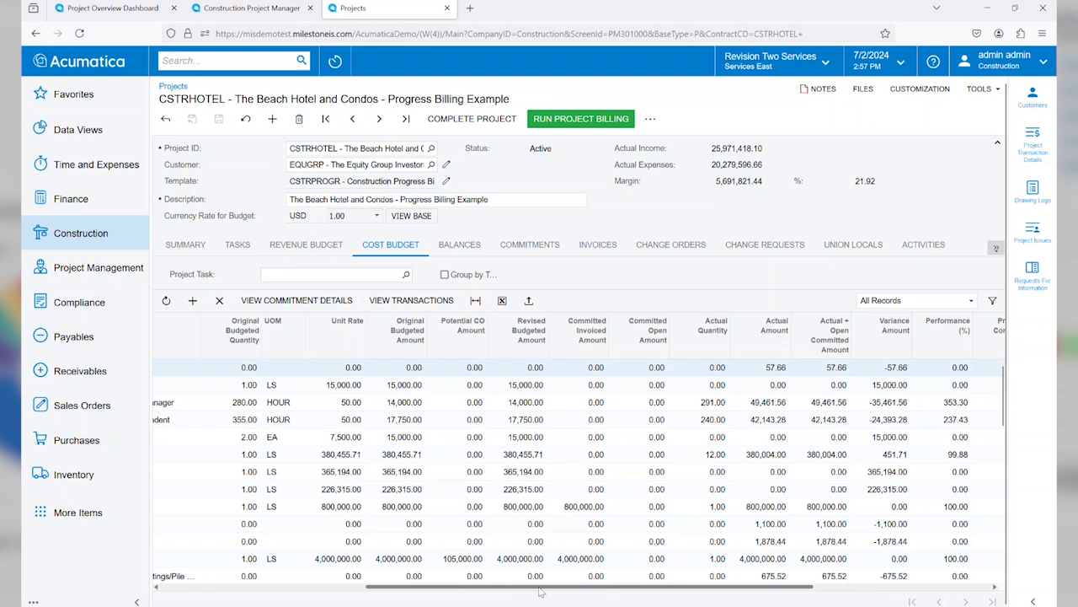
{"action": "left_click_drag", "start_coordinate": [540, 593], "coordinate": [675, 594]}
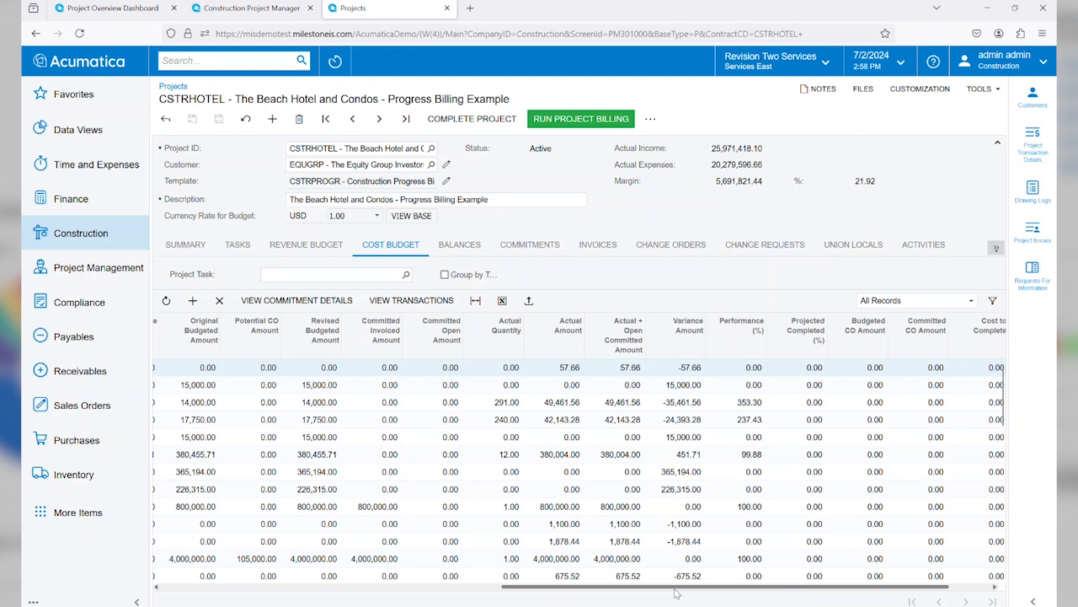
Step: Review the project's balances by account group, its commitments, and its pro forma and AR invoices
{"action": "left_click", "coordinate": [460, 246]}
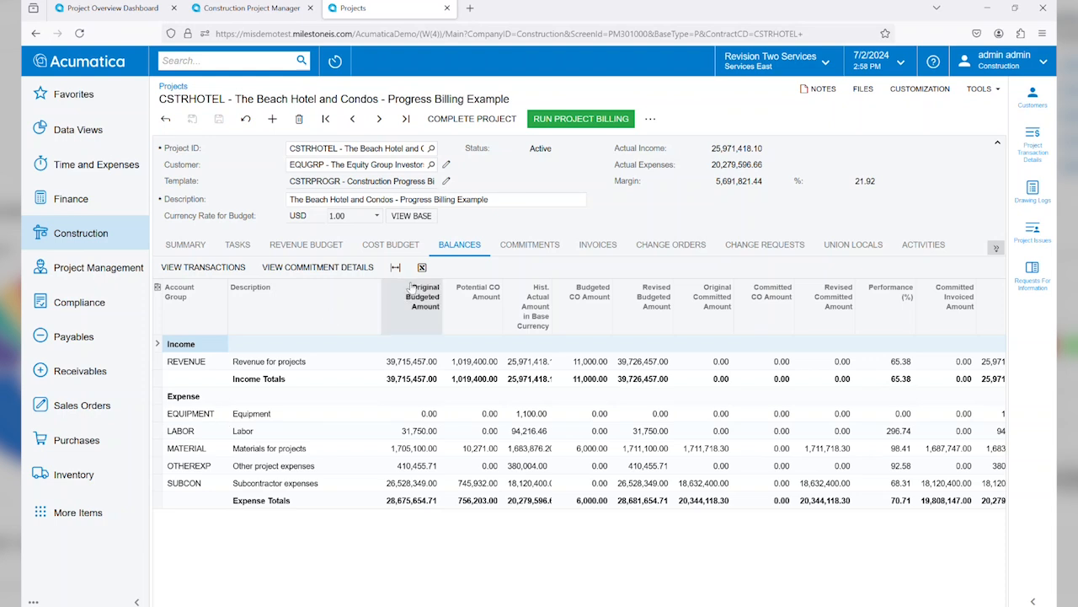
{"action": "left_click", "coordinate": [534, 246]}
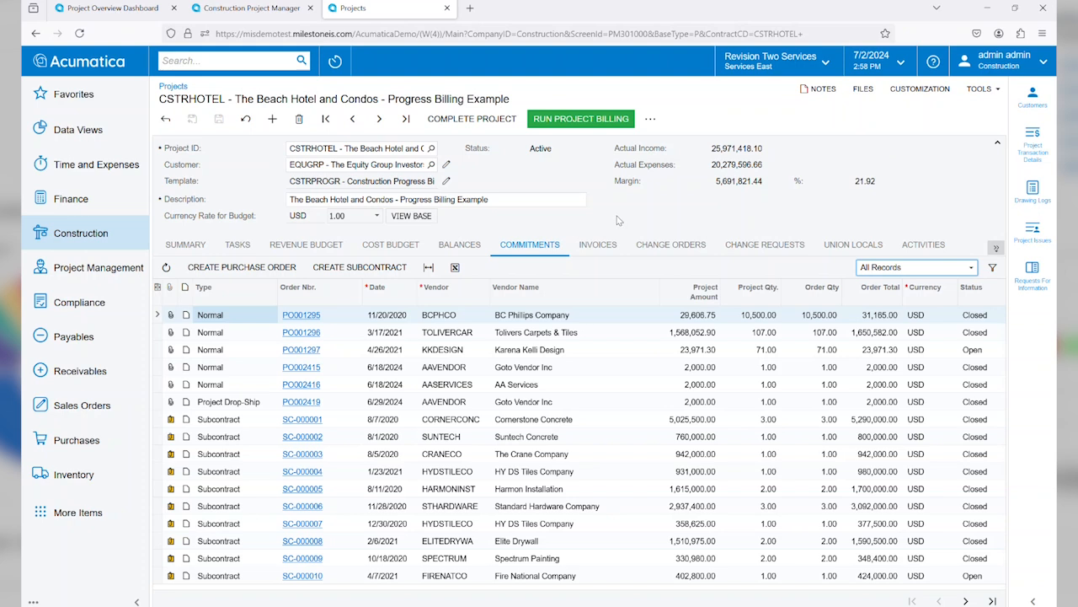
{"action": "left_click", "coordinate": [603, 245]}
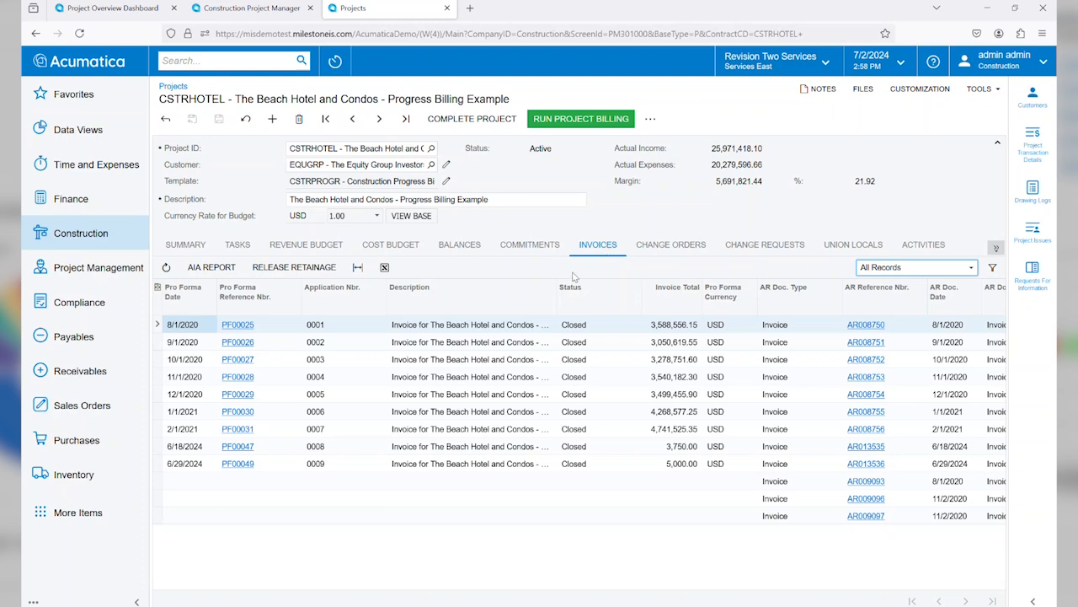
Step: Compare the project's change orders with its change requests, including their statuses and amounts
{"action": "left_click", "coordinate": [667, 251]}
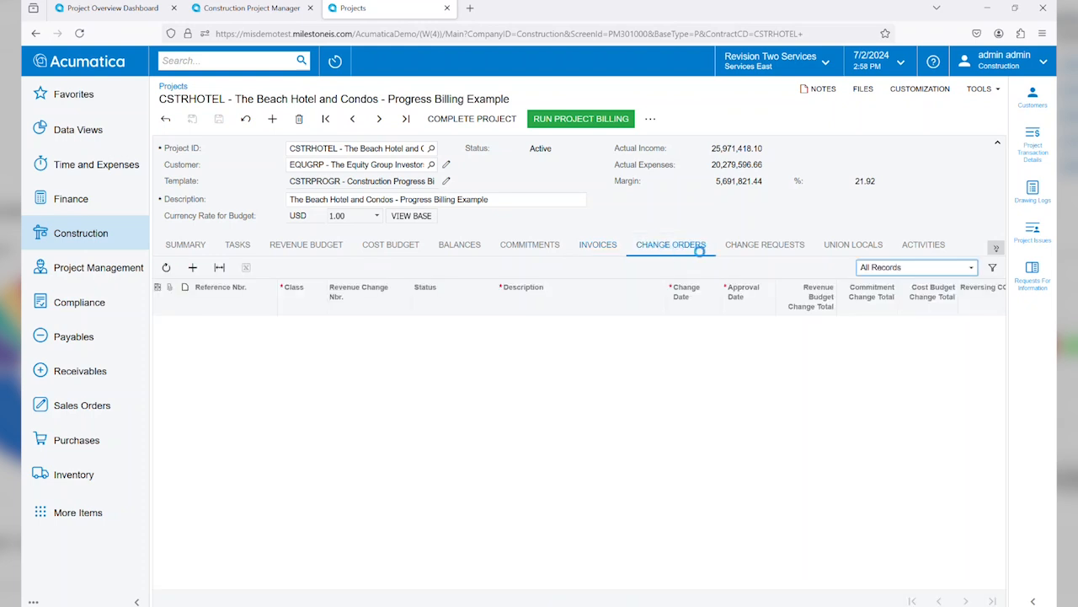
{"action": "left_click", "coordinate": [752, 250]}
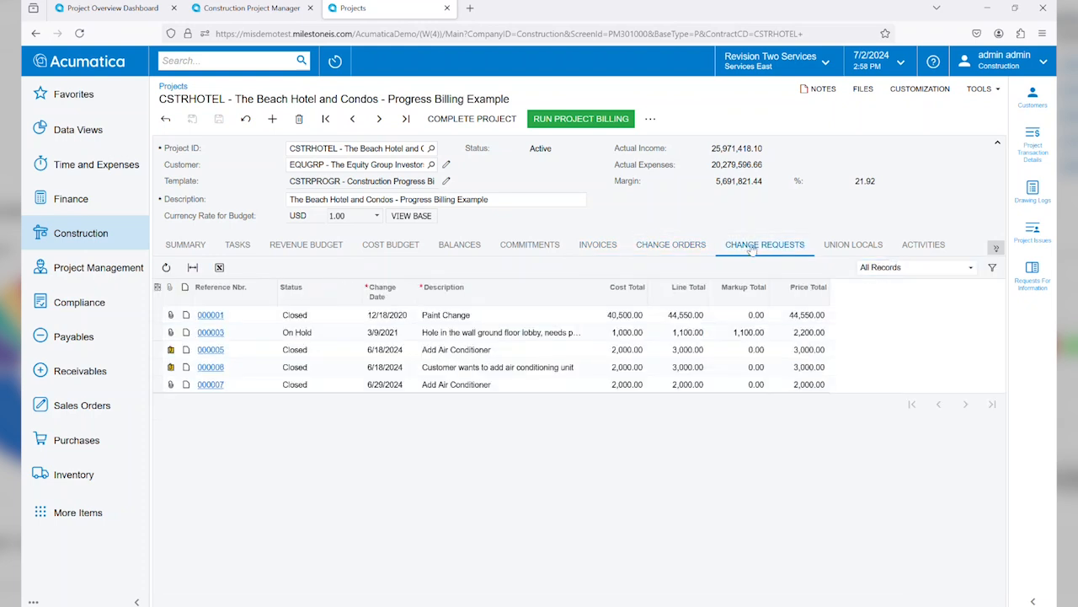
{"action": "left_click", "coordinate": [679, 252]}
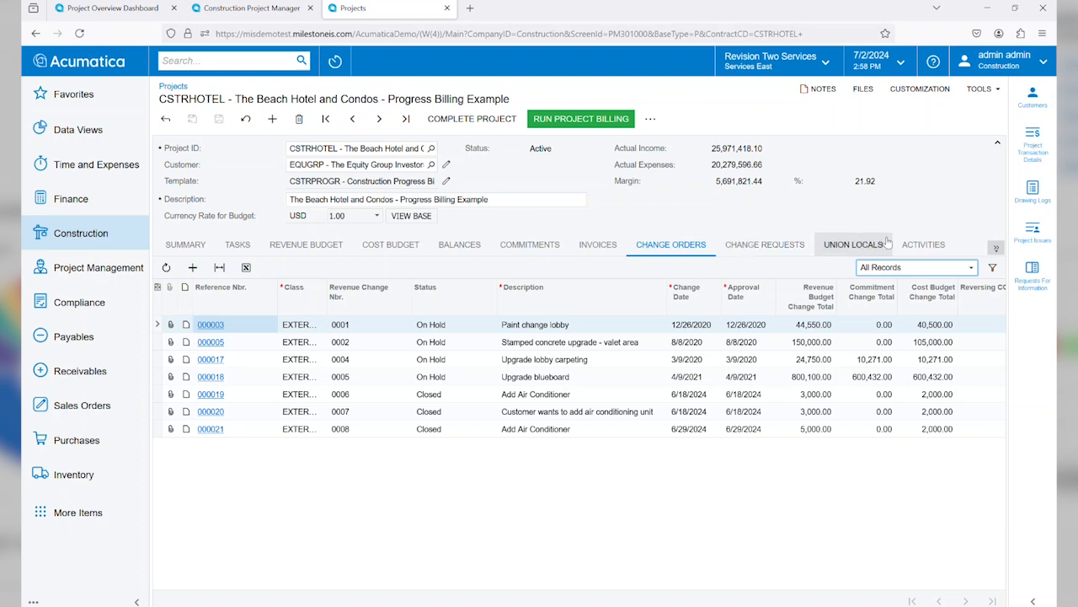
Step: Review the project's logged activities and look through the types of activity that can be created
{"action": "left_click", "coordinate": [927, 244]}
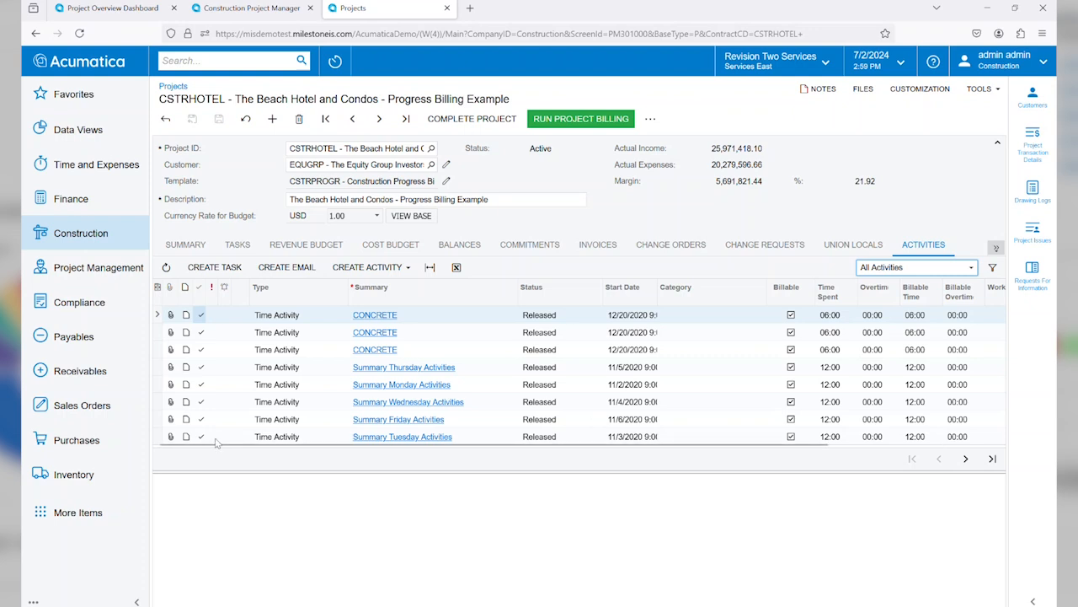
{"action": "left_click", "coordinate": [387, 270]}
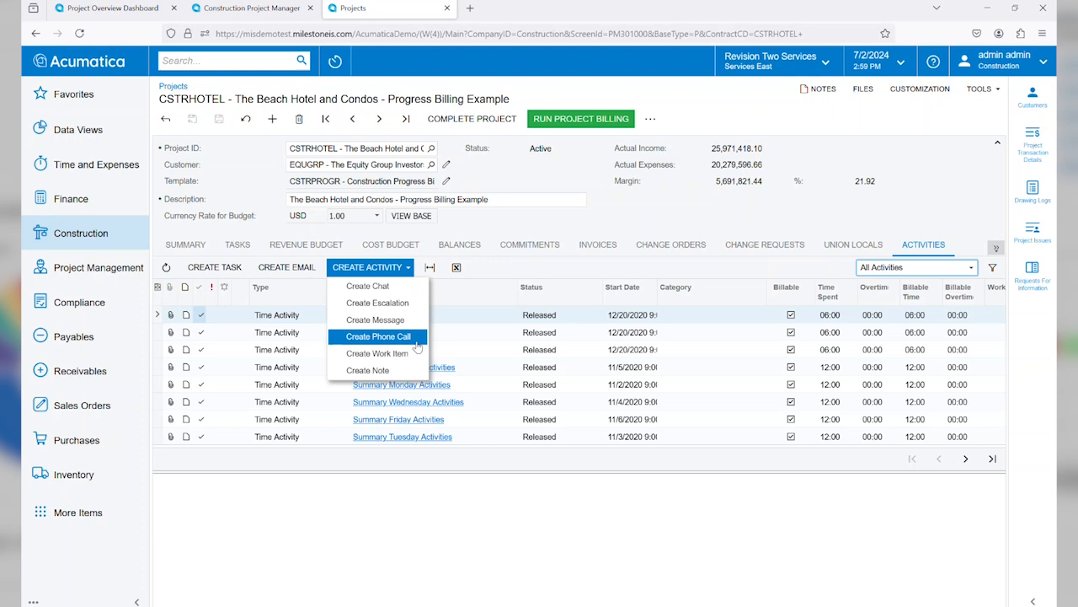
Step: Inspect the project's compliance documents, view the OshaCert.png file attached to the Certificate record, and return to the project summary
{"action": "left_click", "coordinate": [997, 250]}
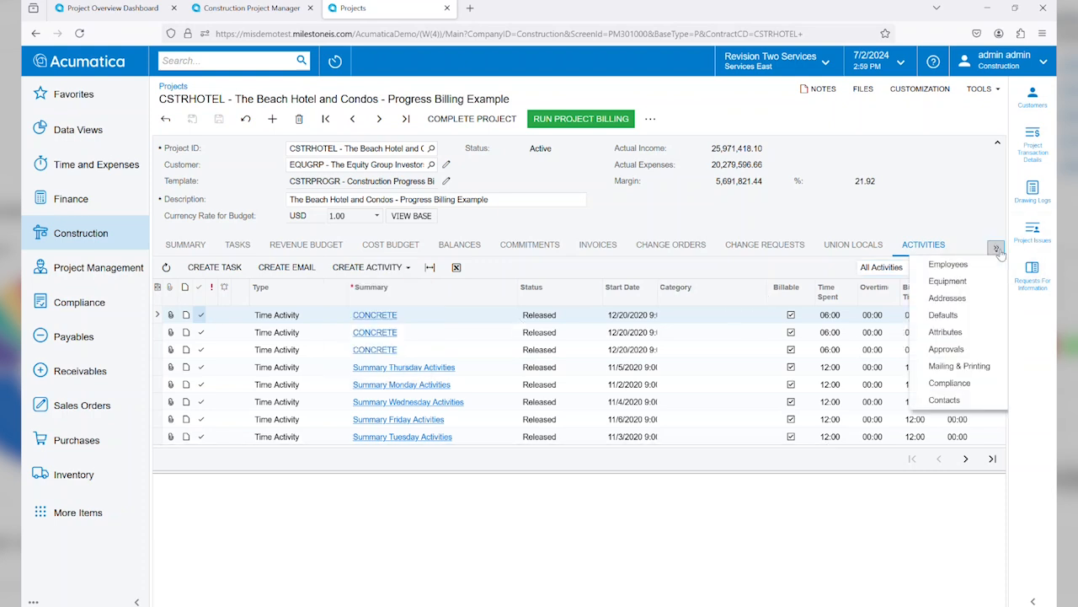
{"action": "left_click", "coordinate": [976, 386]}
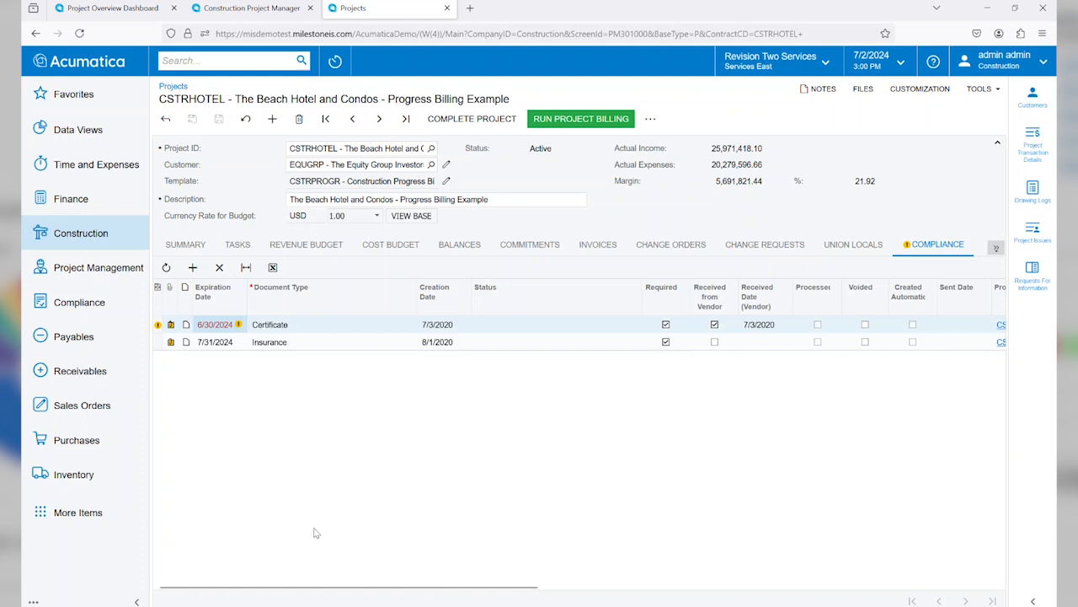
{"action": "mouse_move", "coordinate": [157, 329]}
{"action": "left_click", "coordinate": [171, 325]}
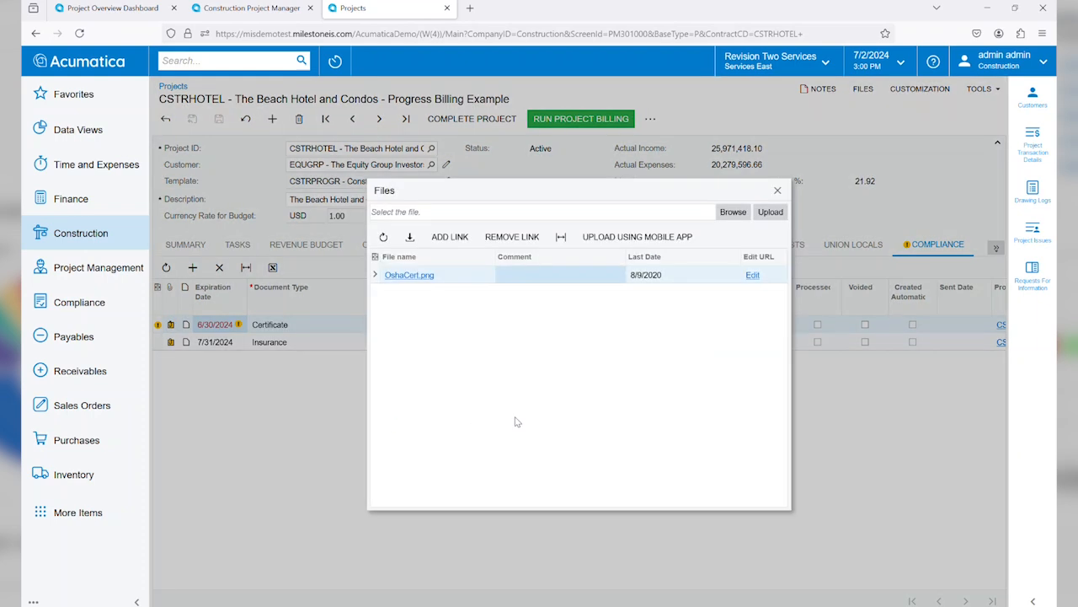
{"action": "left_click", "coordinate": [407, 276]}
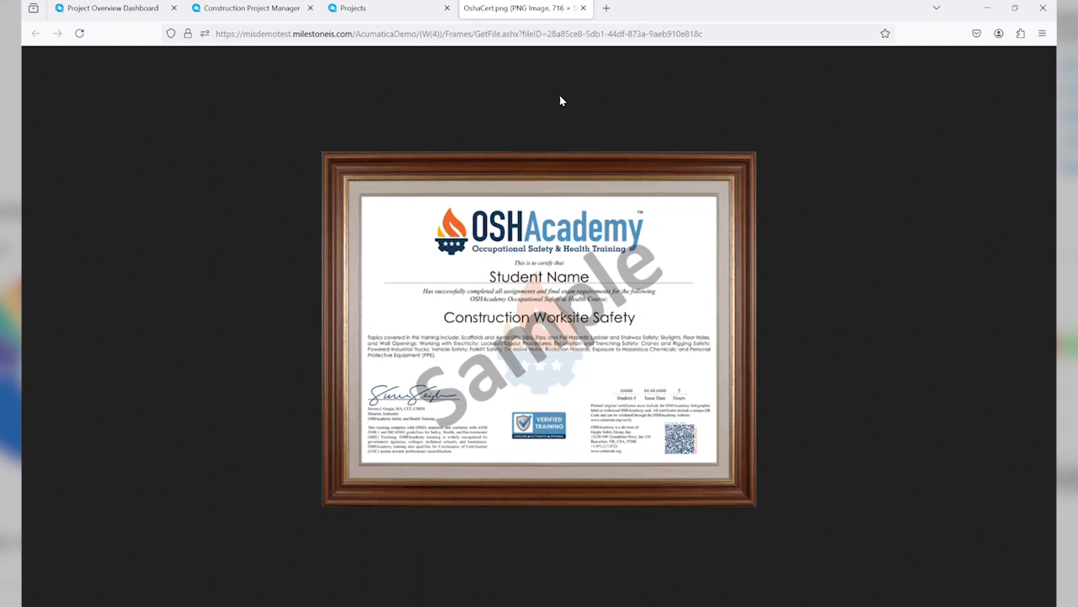
{"action": "left_click", "coordinate": [581, 9]}
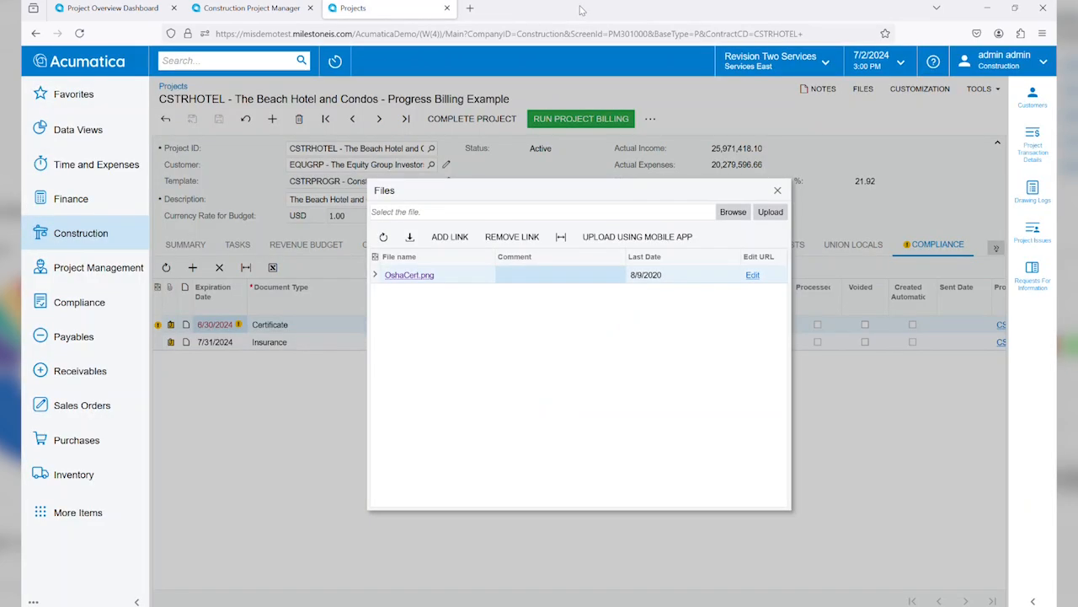
{"action": "left_click", "coordinate": [778, 191]}
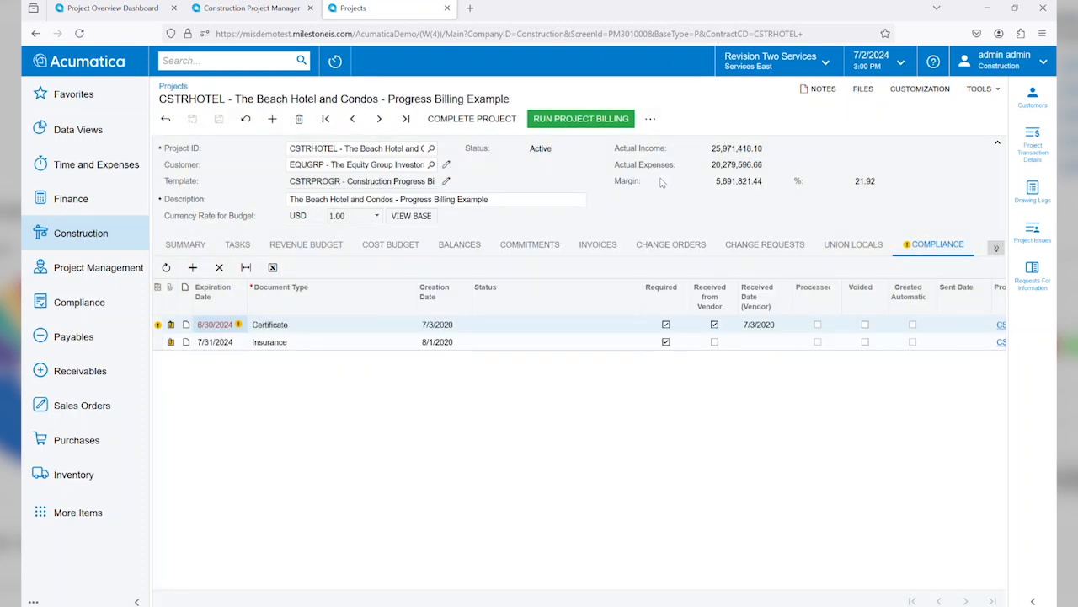
{"action": "left_click", "coordinate": [193, 243]}
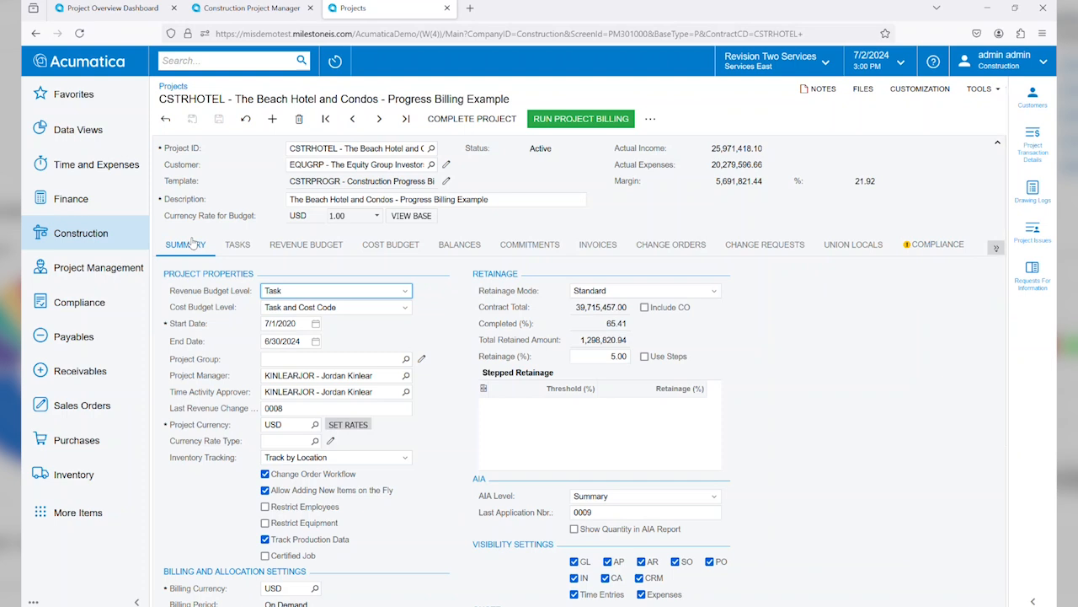
Step: Start a new request for information for project CSTRHOTEL and assign it to project task 06
{"action": "left_click", "coordinate": [110, 280]}
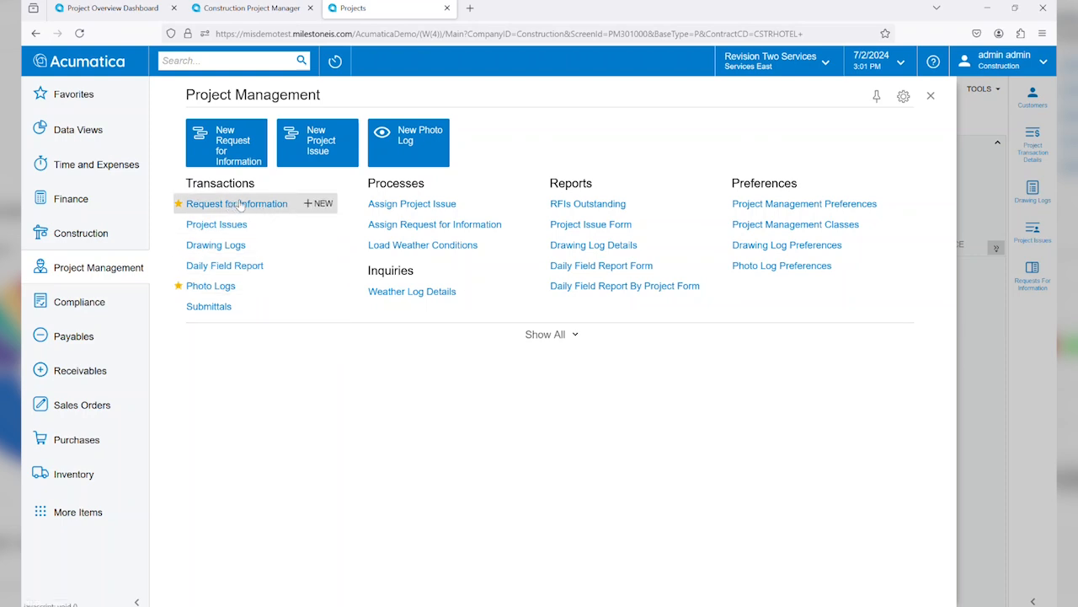
{"action": "left_click", "coordinate": [320, 205]}
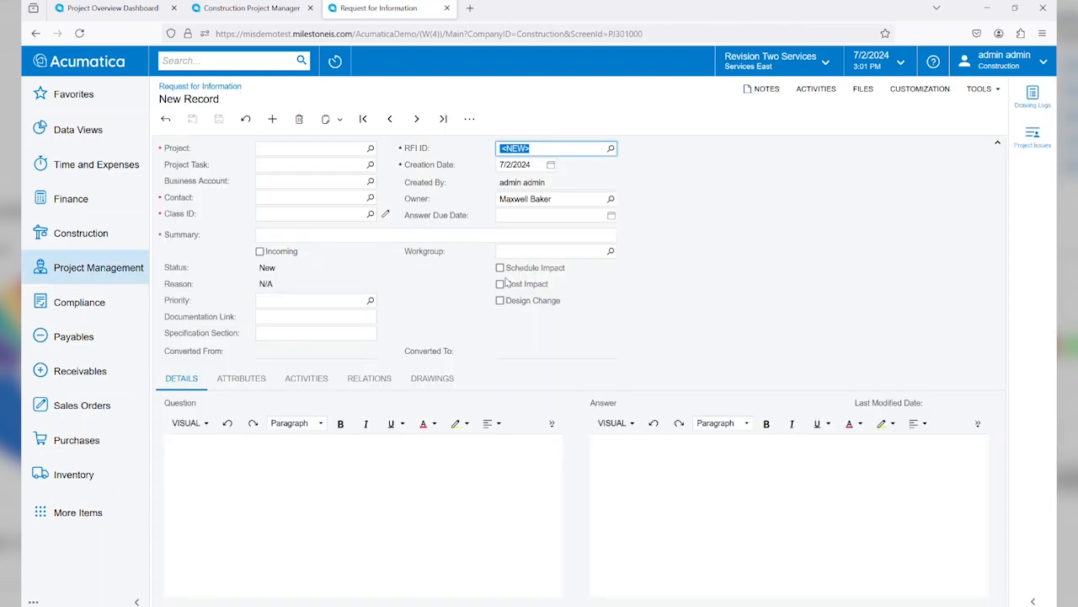
{"action": "left_click", "coordinate": [351, 148]}
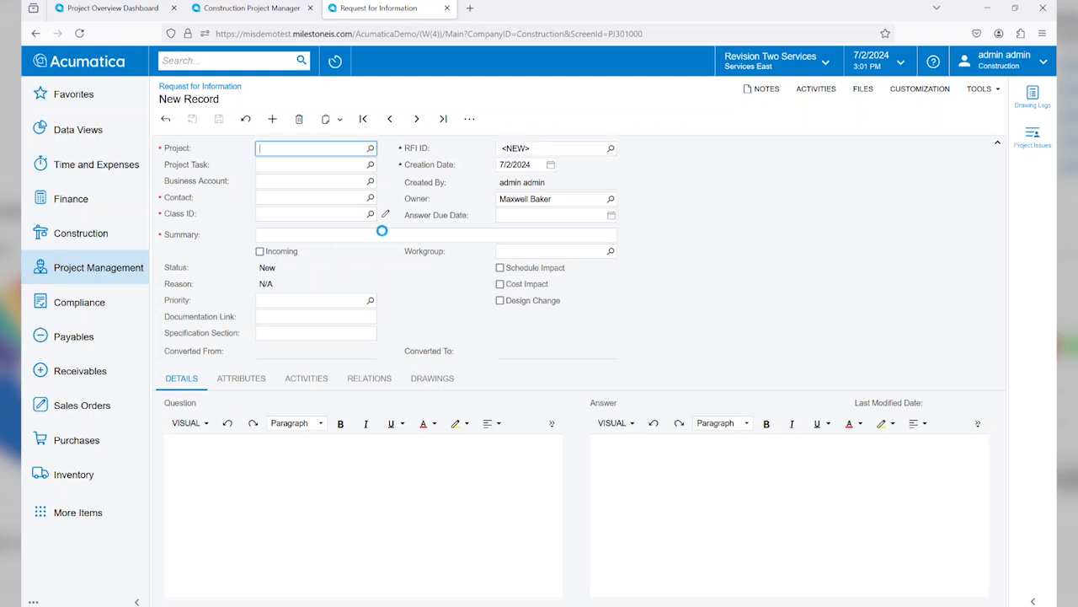
{"action": "type", "text": "hotel"}
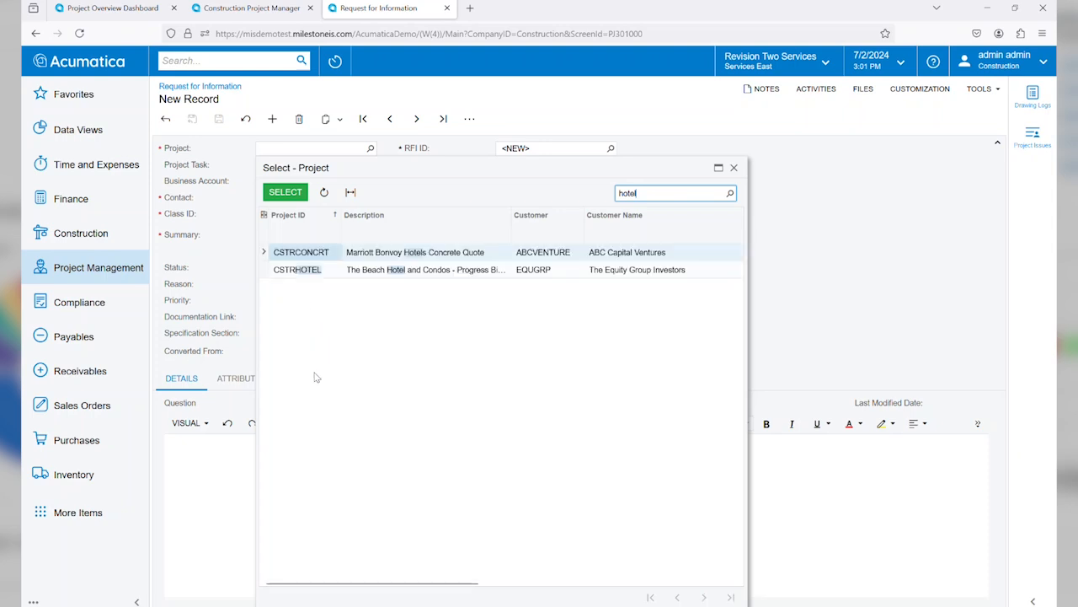
{"action": "double_click", "coordinate": [299, 271]}
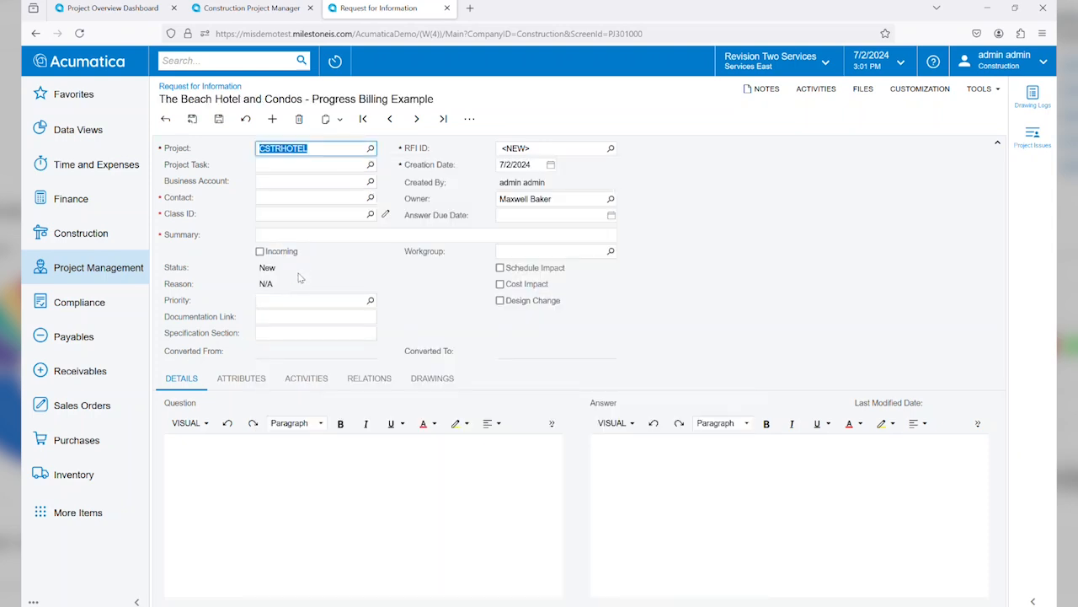
{"action": "left_click", "coordinate": [350, 163]}
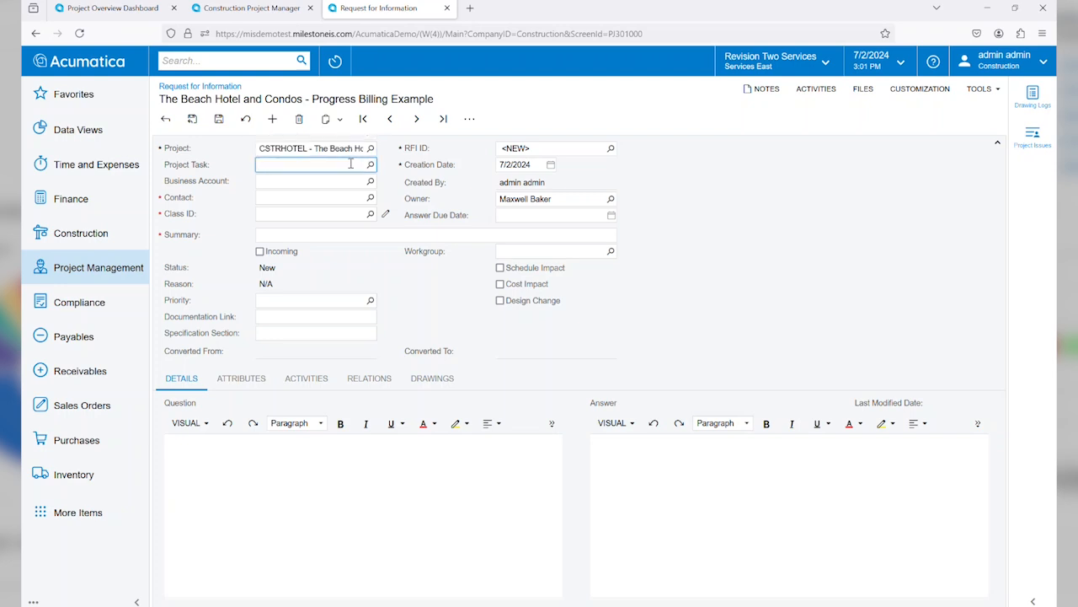
{"action": "type", "text": "06"}
{"action": "key", "text": "Tab"}
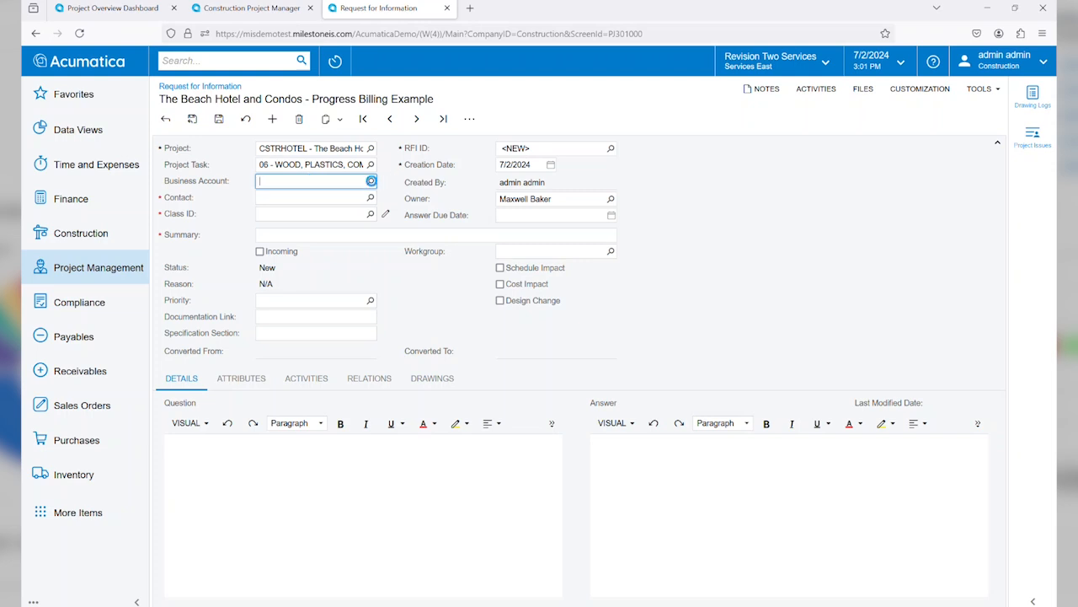
Step: Set the request's business account to EQUGRP - The Equity Group Investors and choose its Purchasing contact
{"action": "left_click", "coordinate": [371, 181]}
{"action": "left_click", "coordinate": [371, 185]}
{"action": "type", "text": "equi"}
{"action": "key", "text": "Down"}
{"action": "key", "text": "Down"}
{"action": "key", "text": "Return"}
{"action": "left_click", "coordinate": [370, 197]}
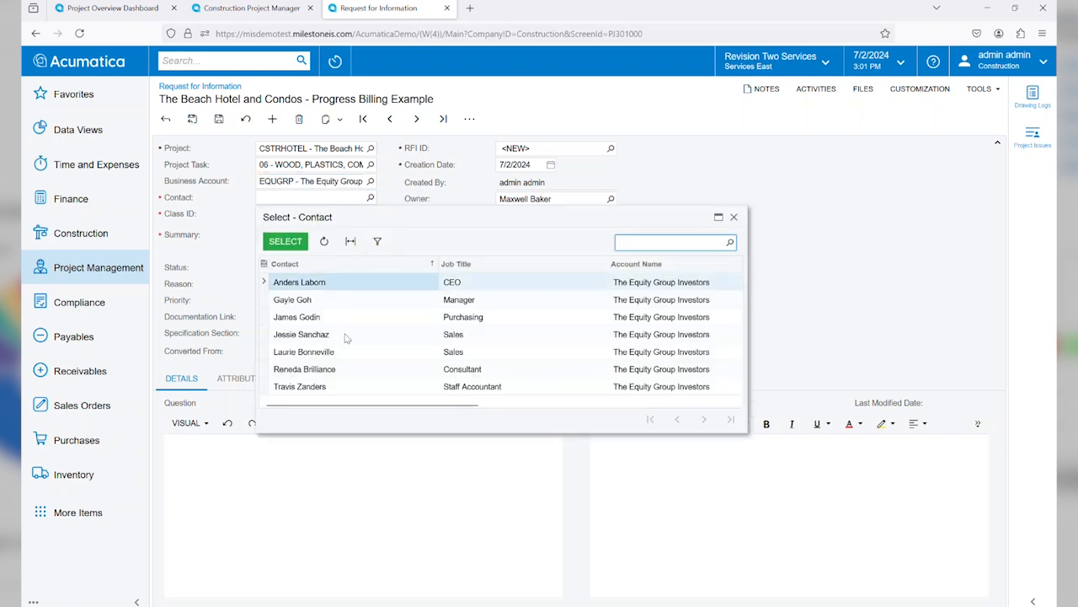
{"action": "double_click", "coordinate": [330, 318]}
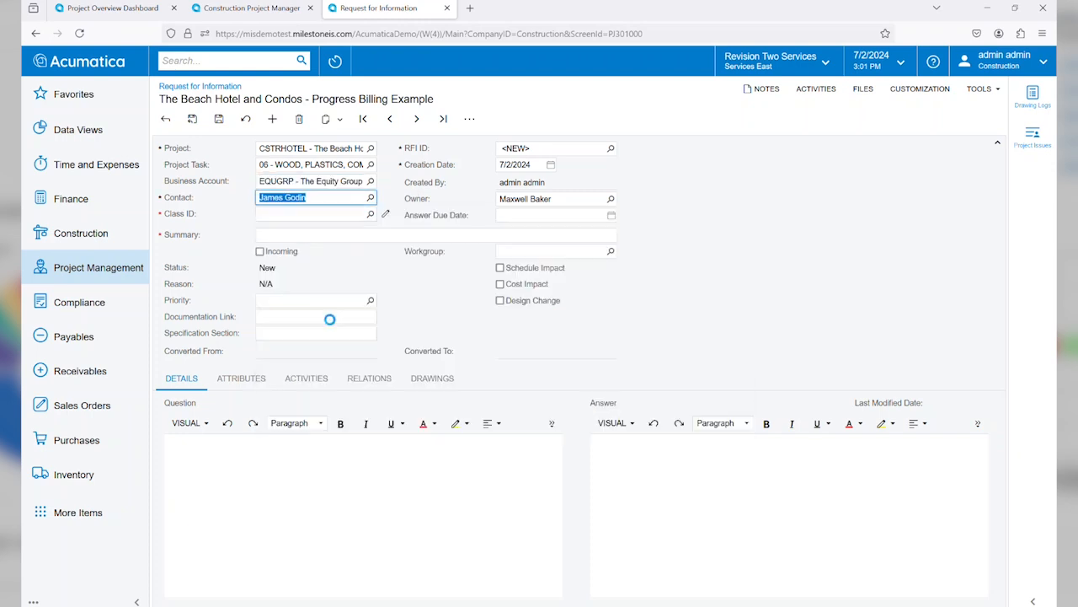
Step: Assign the INFO class to the request for information
{"action": "left_click", "coordinate": [288, 215]}
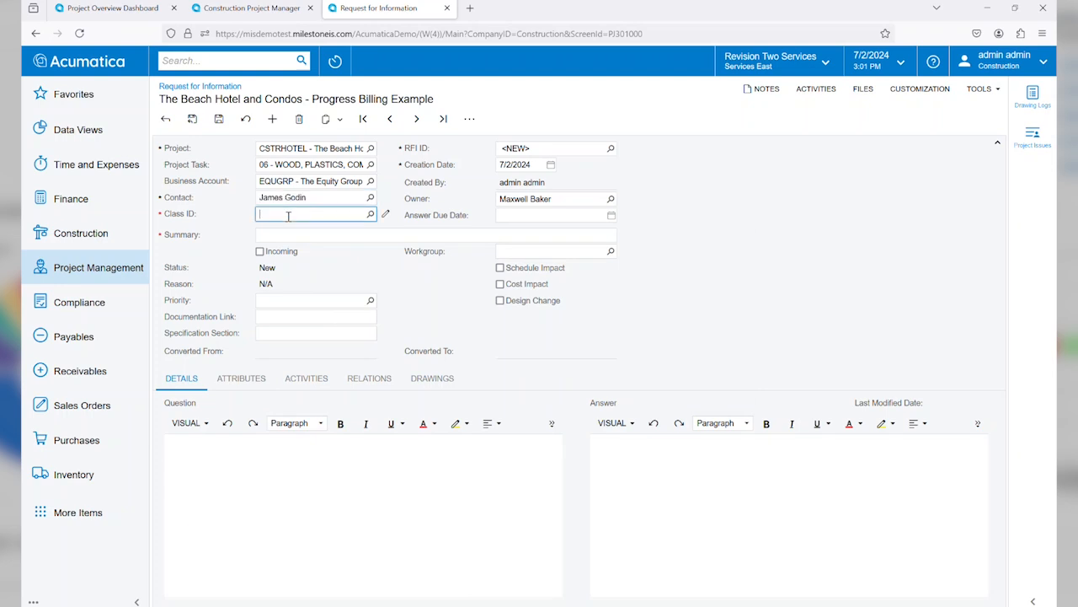
{"action": "left_click", "coordinate": [371, 214]}
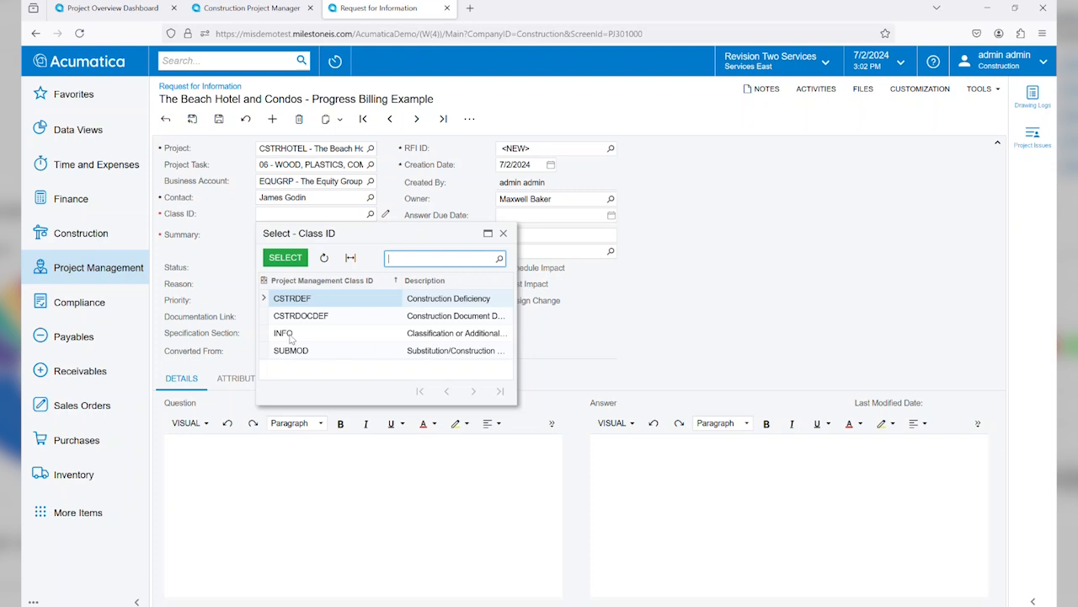
{"action": "double_click", "coordinate": [356, 339]}
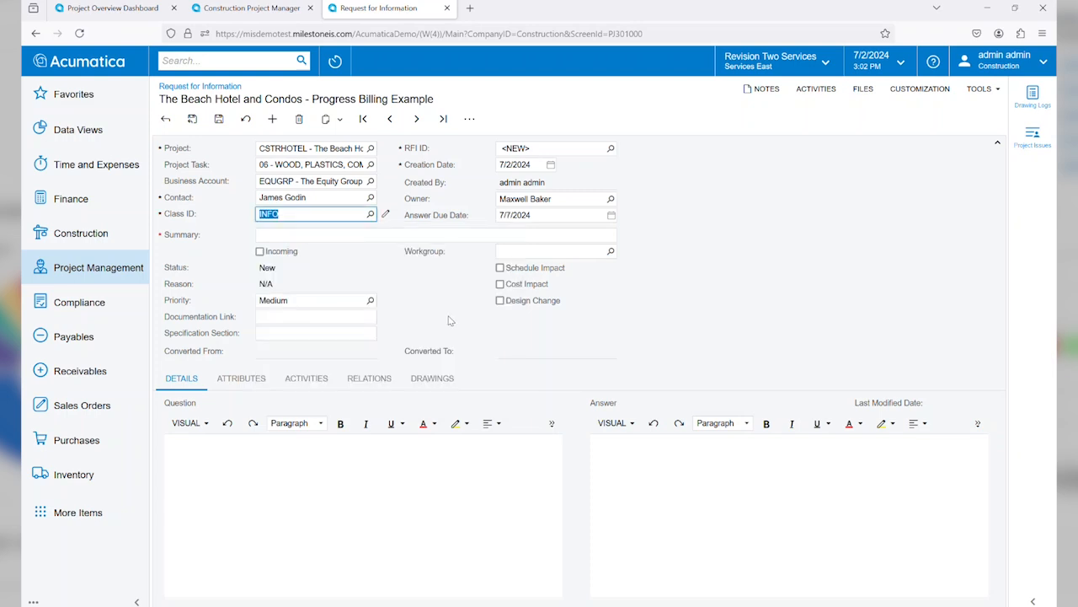
Step: Enter "New Quote for Air Conditioner" as the request's summary
{"action": "left_click", "coordinate": [392, 234]}
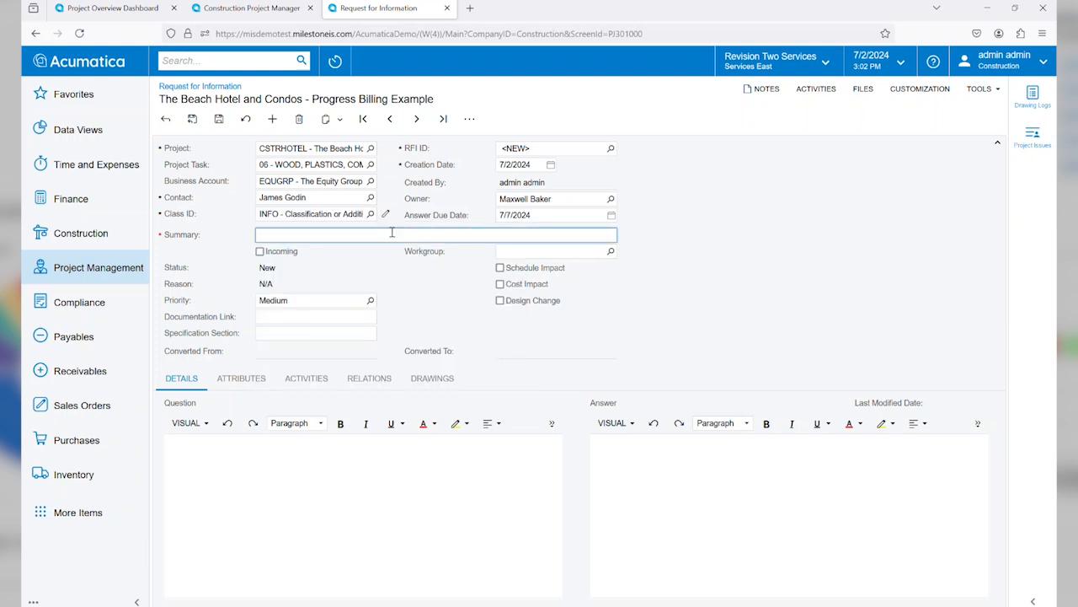
{"action": "type", "text": "New Quote for Air Conditioner"}
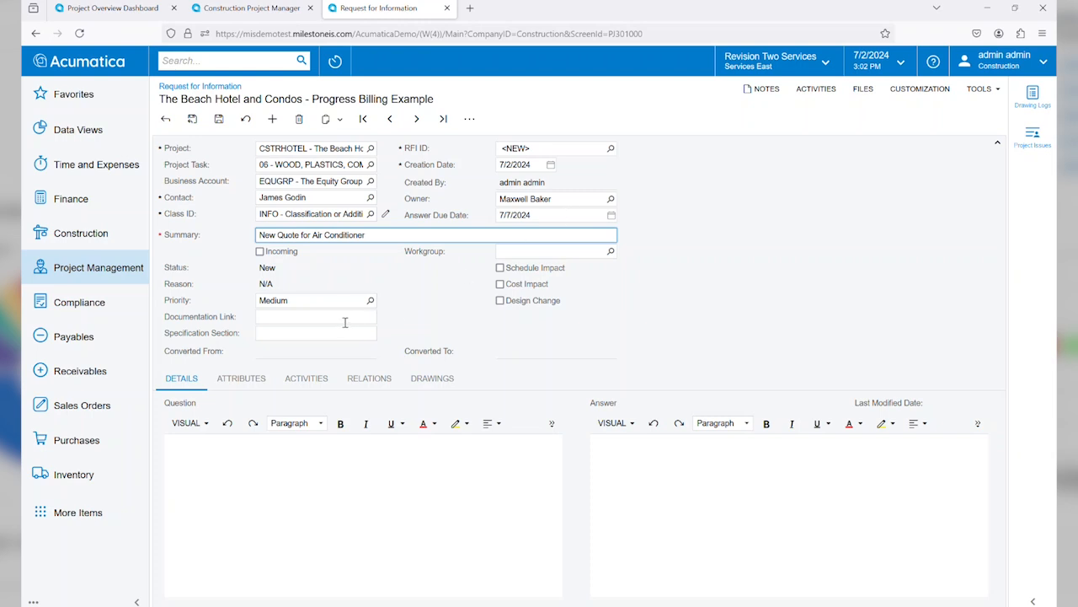
Step: Look through the priority levels and choose Medium for the request
{"action": "left_click", "coordinate": [370, 302]}
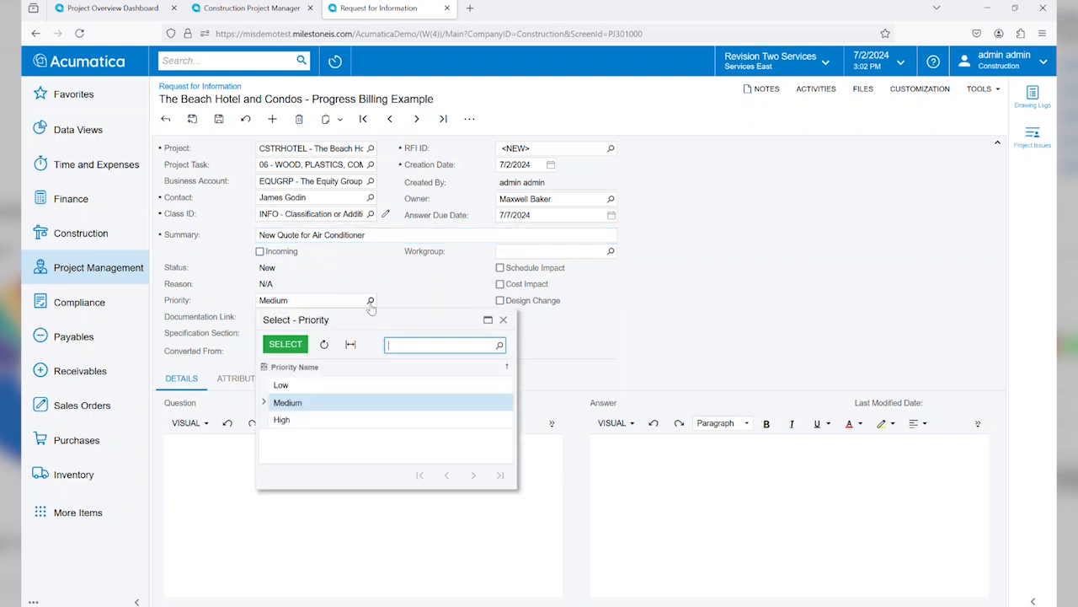
{"action": "double_click", "coordinate": [325, 404]}
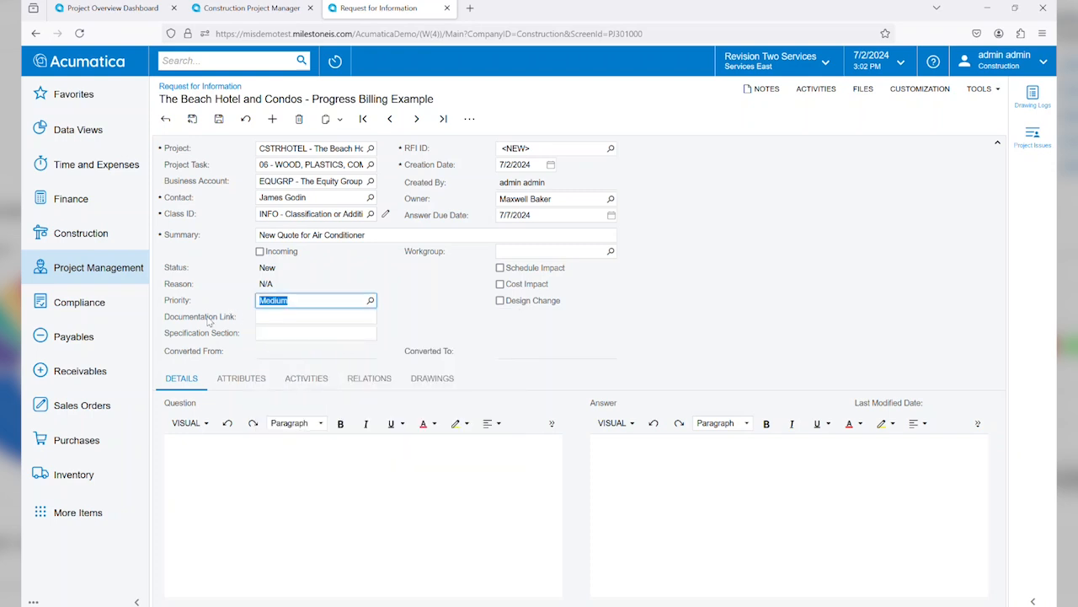
{"action": "left_click", "coordinate": [271, 321]}
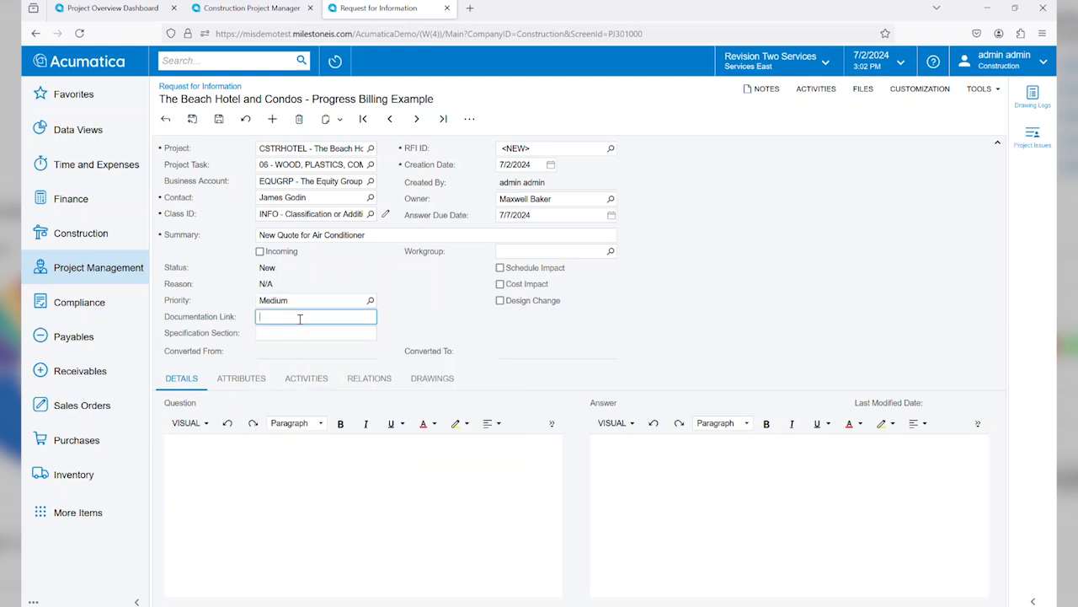
Step: Copy the summary text "New Quote for Air Conditioner" into the question and save the request for information
{"action": "left_click", "coordinate": [229, 513]}
{"action": "left_click", "coordinate": [381, 235]}
{"action": "key", "text": "ctrl+c"}
{"action": "left_click", "coordinate": [237, 477]}
{"action": "key", "text": "ctrl+v"}
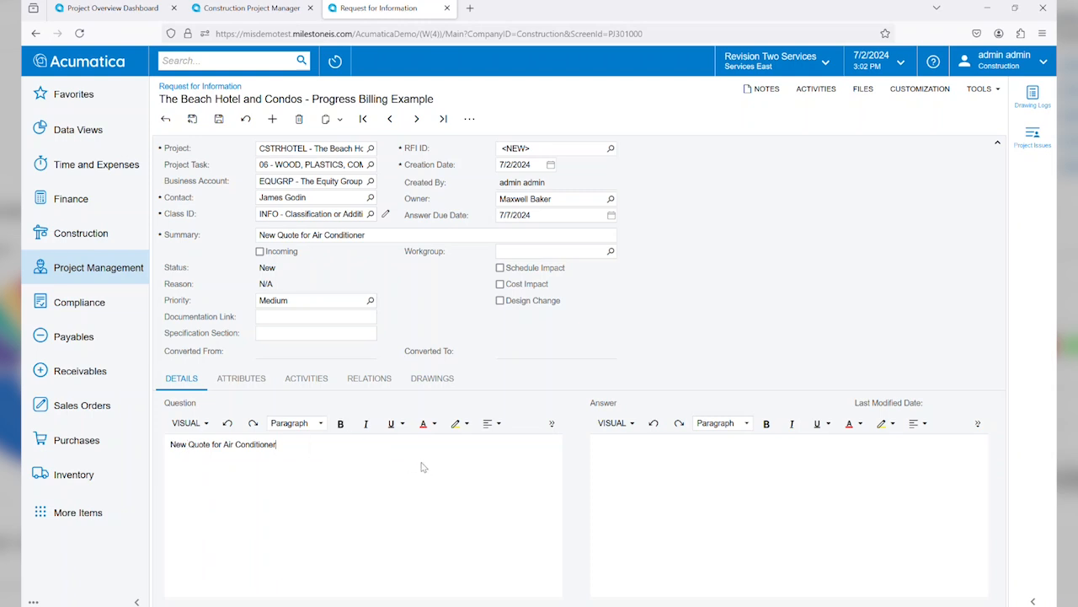
{"action": "left_click", "coordinate": [220, 119]}
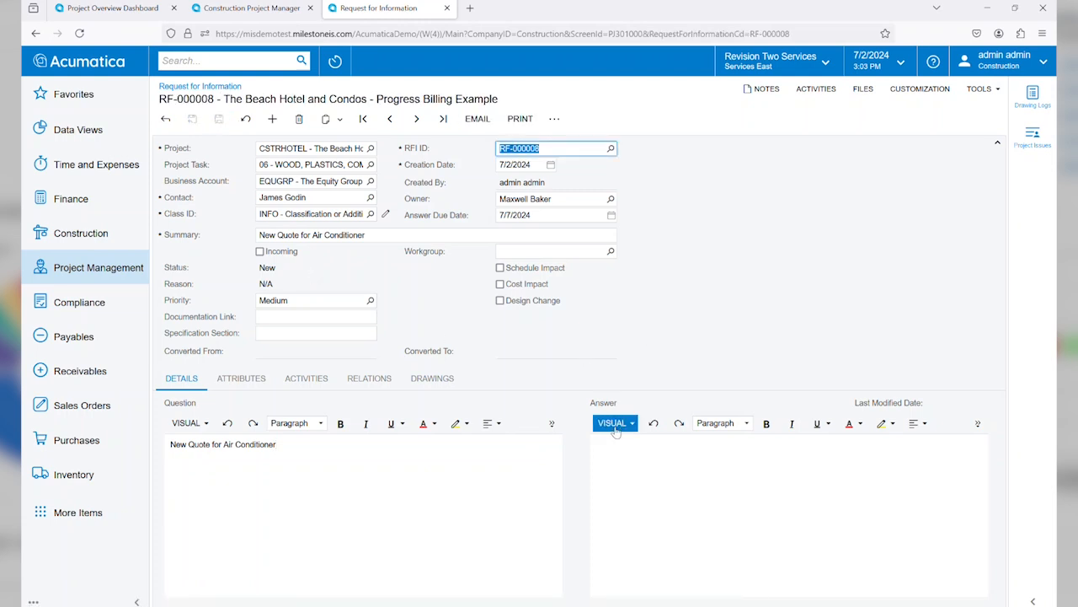
Step: Mark the request for information as incoming and enter the answer "Quote will be provided. Details attached."
{"action": "left_click", "coordinate": [616, 478]}
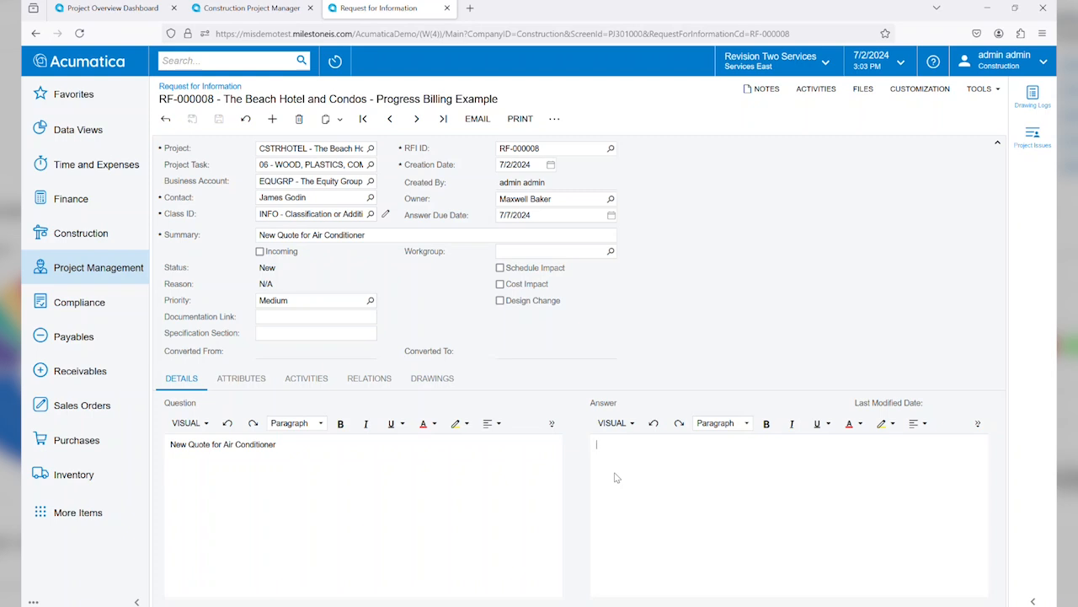
{"action": "left_click", "coordinate": [259, 251]}
{"action": "left_click", "coordinate": [653, 456]}
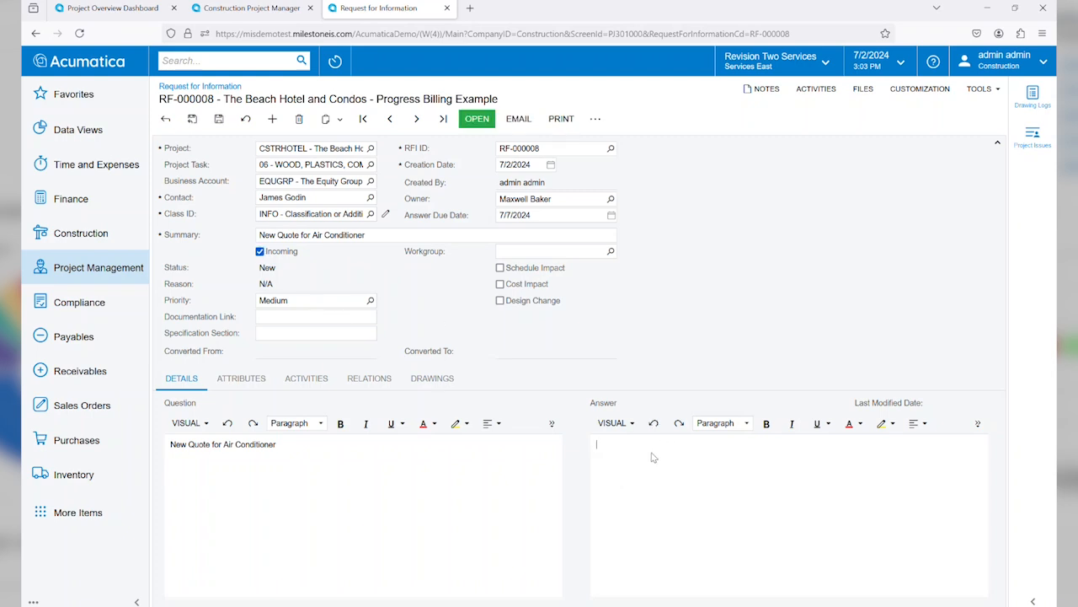
{"action": "type", "text": "Quote will be provided. Details attached."}
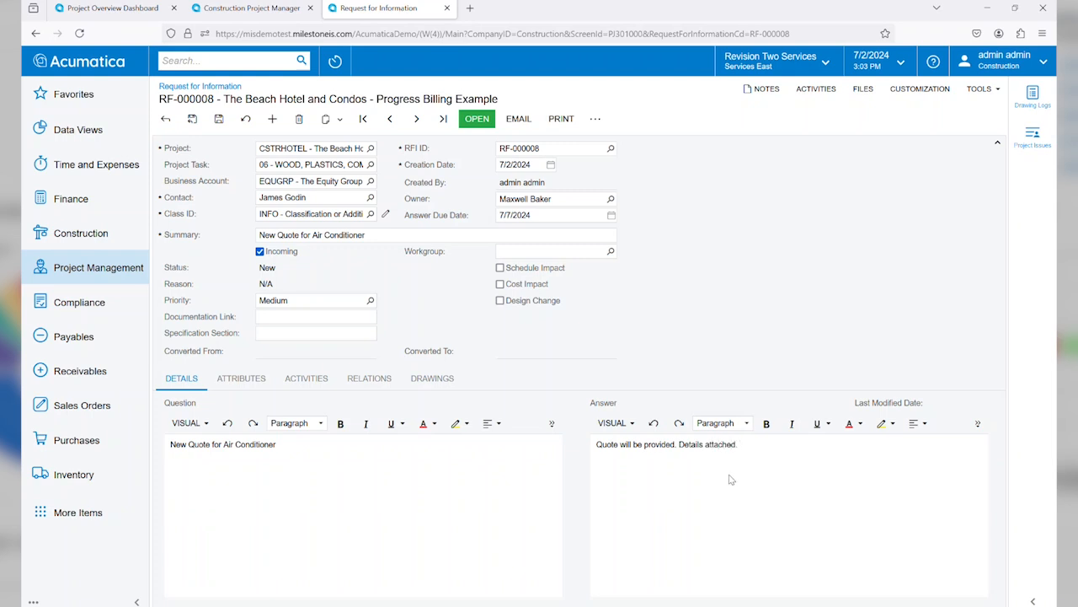
Step: Record a schedule impact of 3 days and a cost impact of 8,000.00 on the request, and save it
{"action": "left_click", "coordinate": [499, 268]}
{"action": "left_click", "coordinate": [521, 284]}
{"action": "type", "text": "3"}
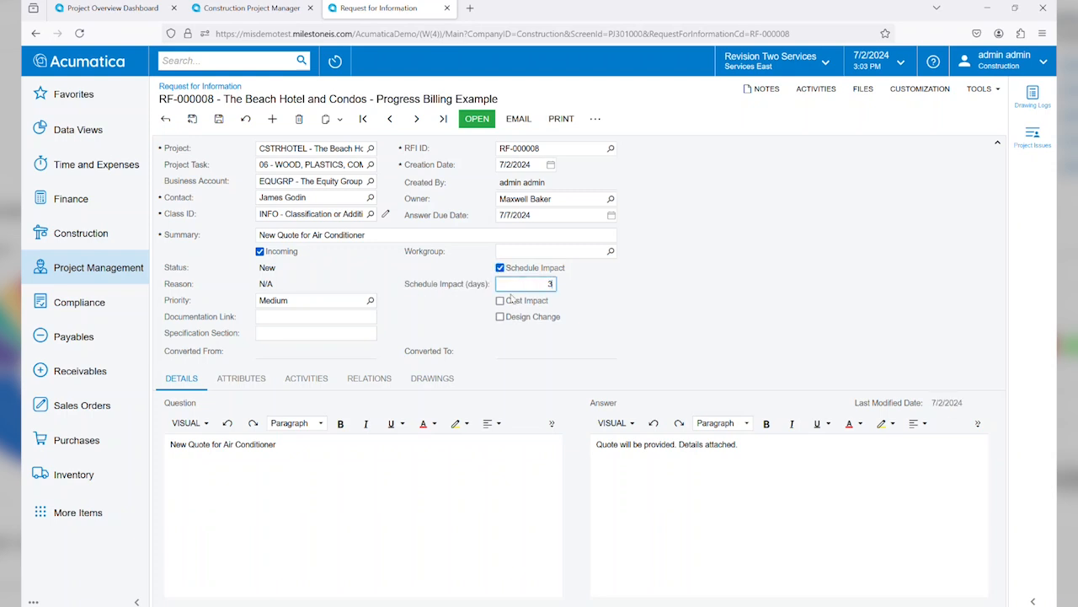
{"action": "left_click", "coordinate": [499, 301]}
{"action": "left_click", "coordinate": [530, 317]}
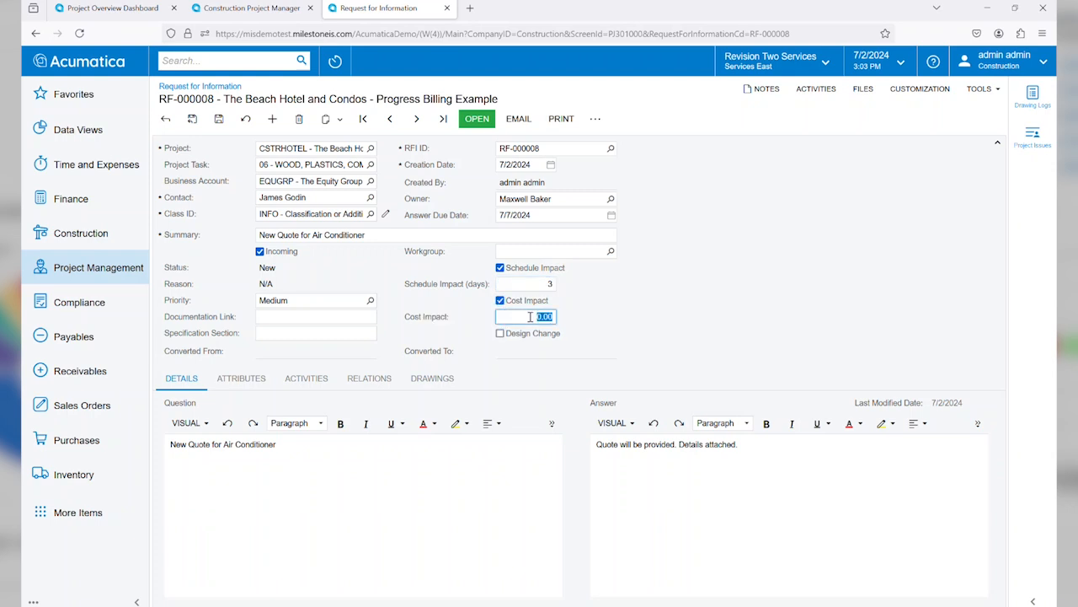
{"action": "type", "text": "8000"}
{"action": "left_click", "coordinate": [220, 120]}
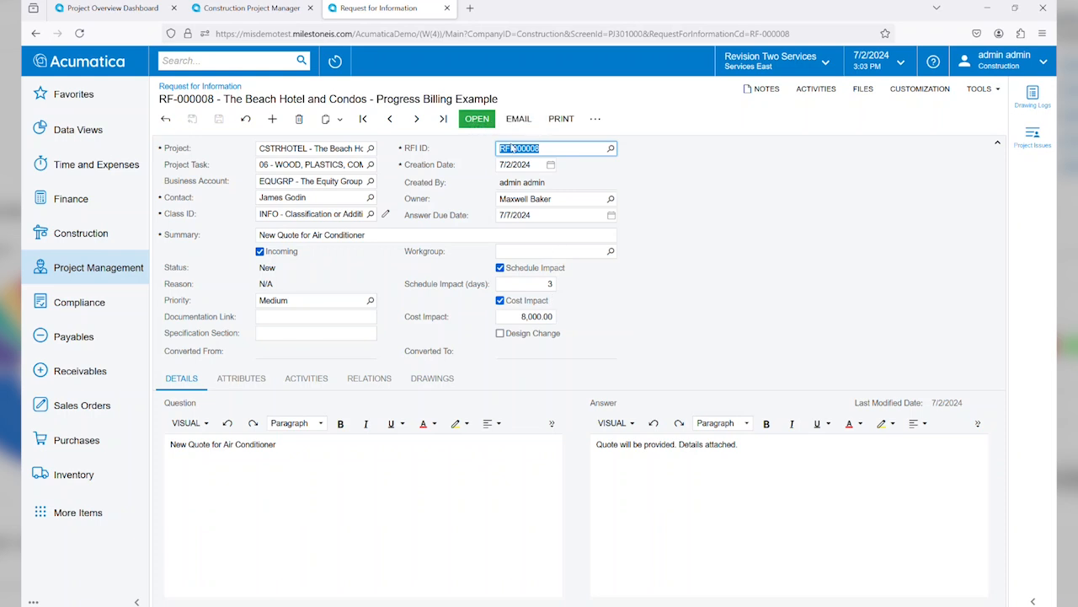
Step: Review the printable RFI Question and Answer form, then return to the request for information
{"action": "left_click", "coordinate": [562, 119]}
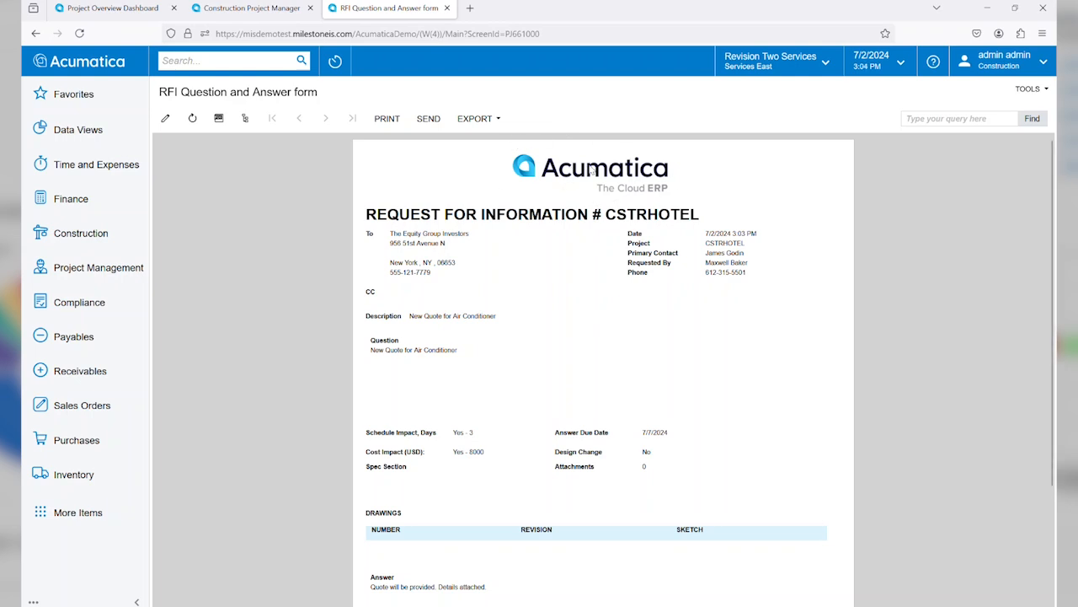
{"action": "mouse_move", "coordinate": [1053, 192]}
{"action": "left_mouse_down"}
{"action": "mouse_move", "coordinate": [1049, 337]}
{"action": "mouse_move", "coordinate": [1048, 172]}
{"action": "left_mouse_up"}
{"action": "left_click", "coordinate": [35, 33]}
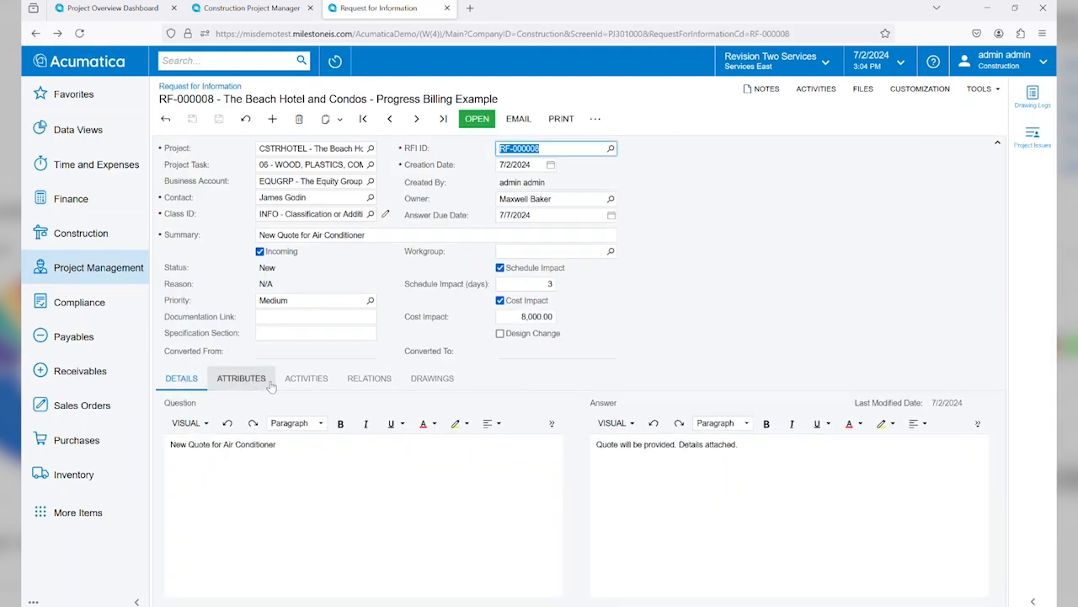
Step: Look through the request's attributes, activities, relations and drawings, and return to its question and answer details
{"action": "left_click", "coordinate": [237, 381]}
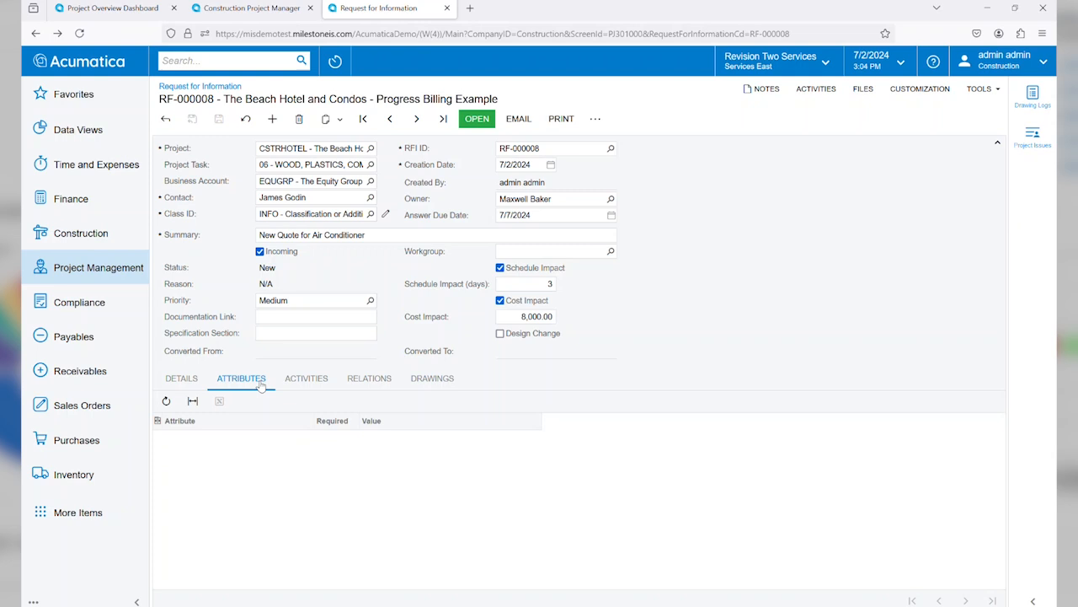
{"action": "left_click", "coordinate": [306, 380]}
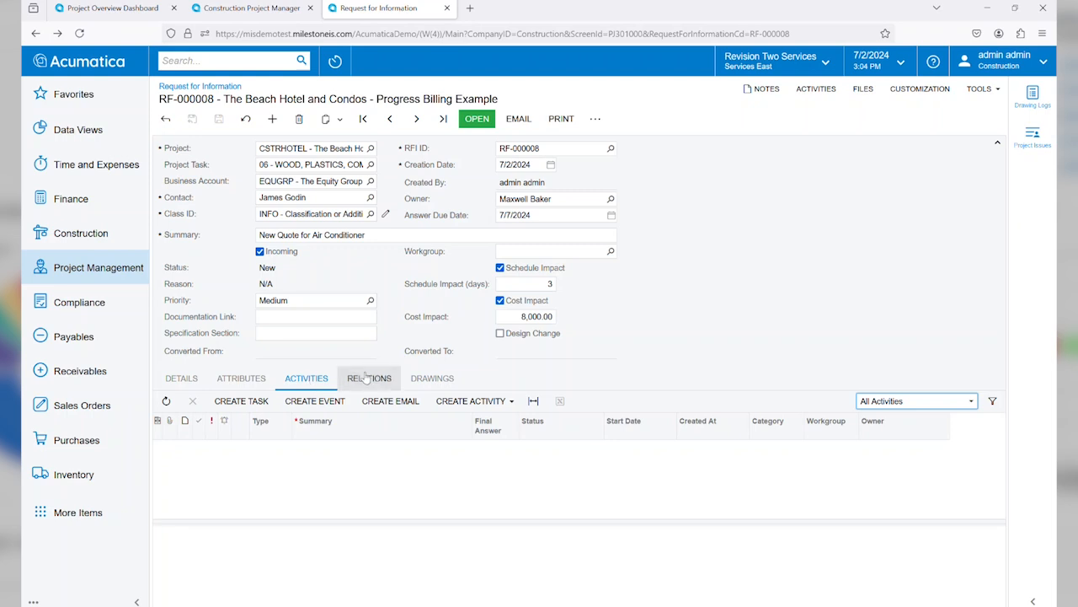
{"action": "left_click", "coordinate": [395, 379]}
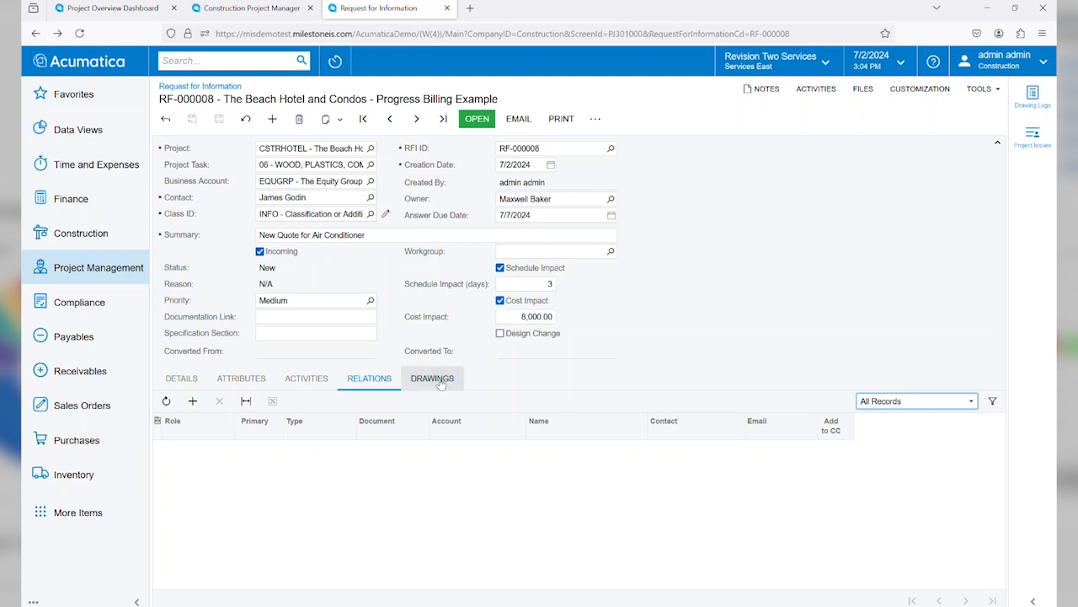
{"action": "left_click", "coordinate": [439, 381]}
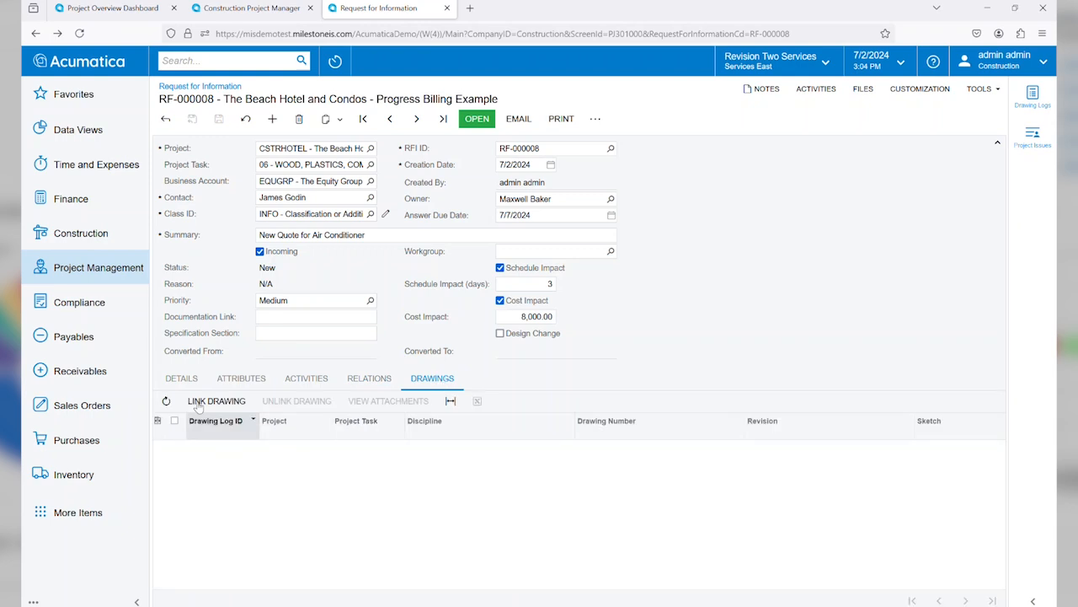
{"action": "left_click", "coordinate": [181, 379]}
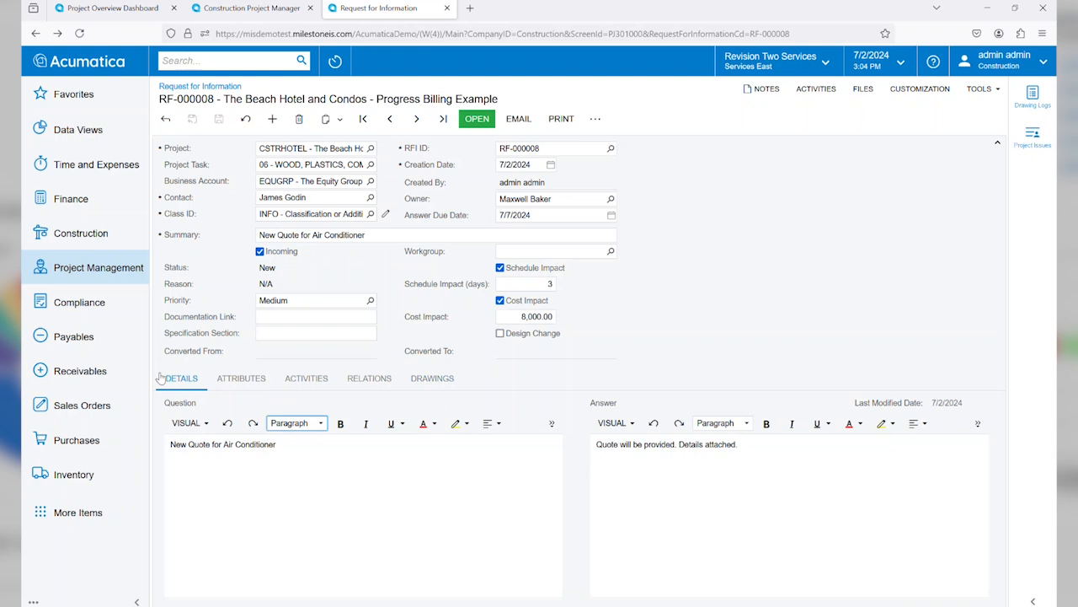
Step: Open the request for information and convert it to a change request
{"action": "left_click", "coordinate": [474, 119]}
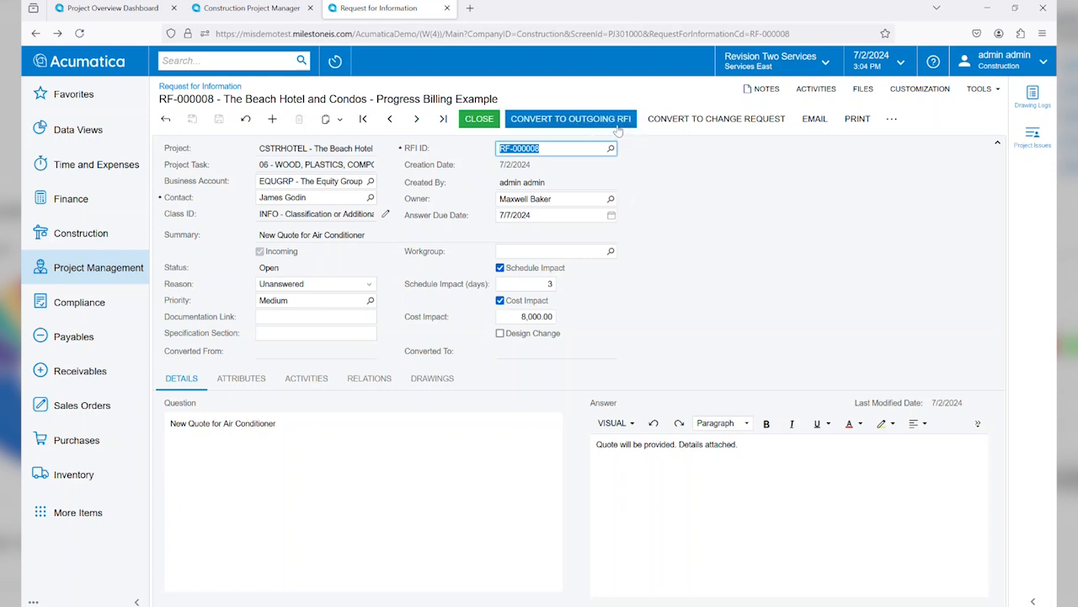
{"action": "left_click", "coordinate": [712, 124]}
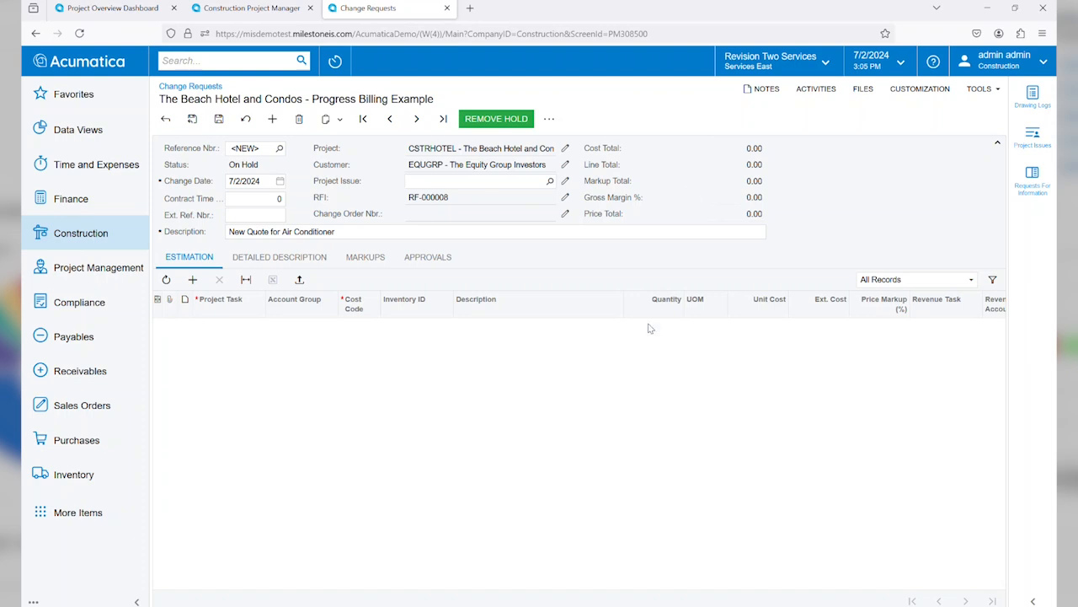
Step: Add an estimation line to the change request with project task 06, account group MATERIAL and cost code 06-110
{"action": "left_click", "coordinate": [192, 280]}
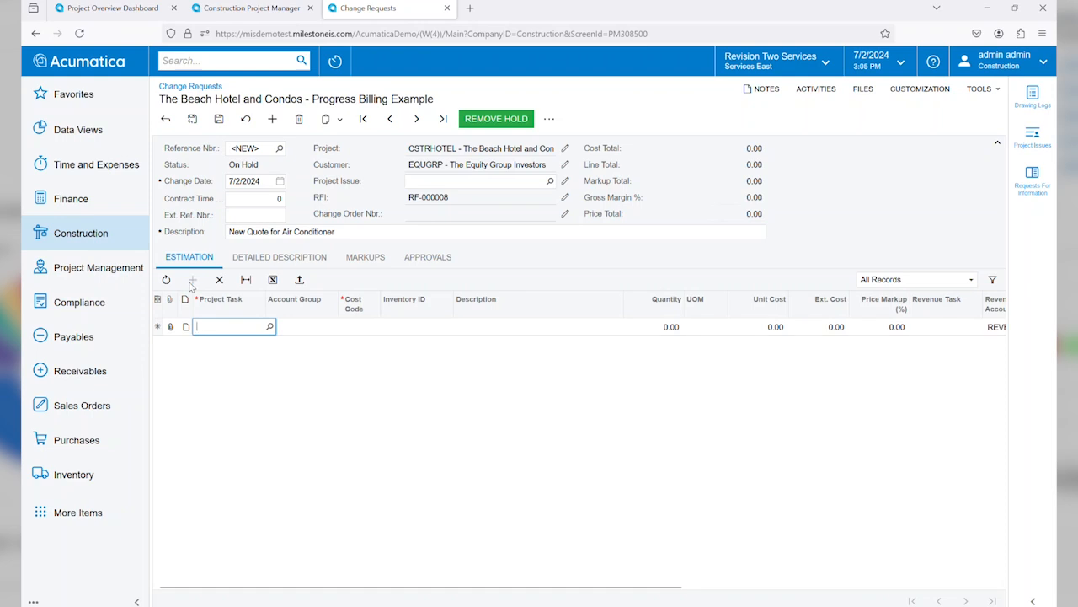
{"action": "type", "text": "06"}
{"action": "key", "text": "Tab"}
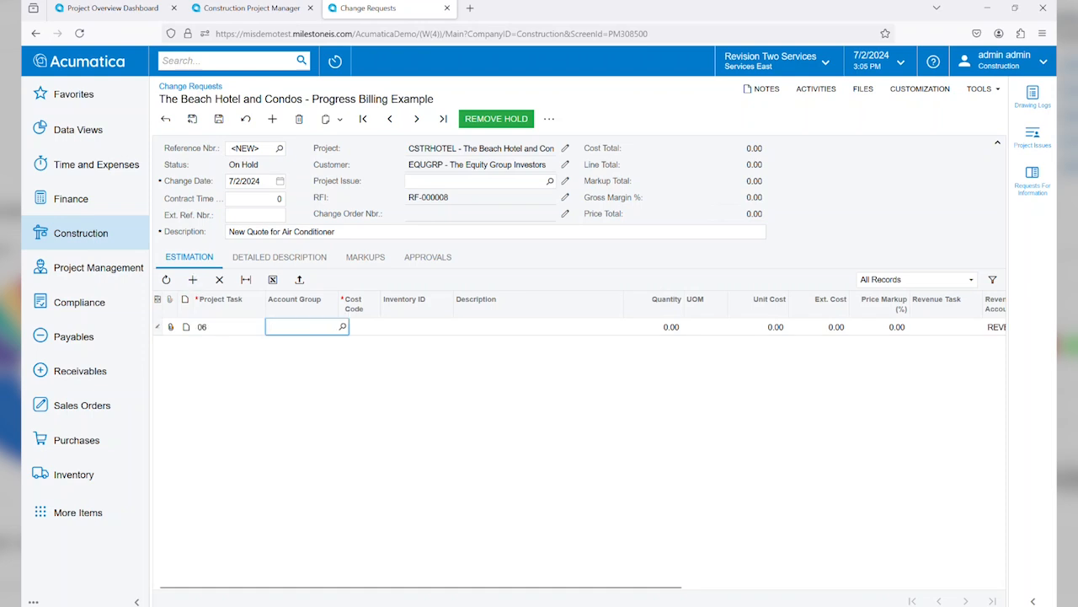
{"action": "type", "text": "mater"}
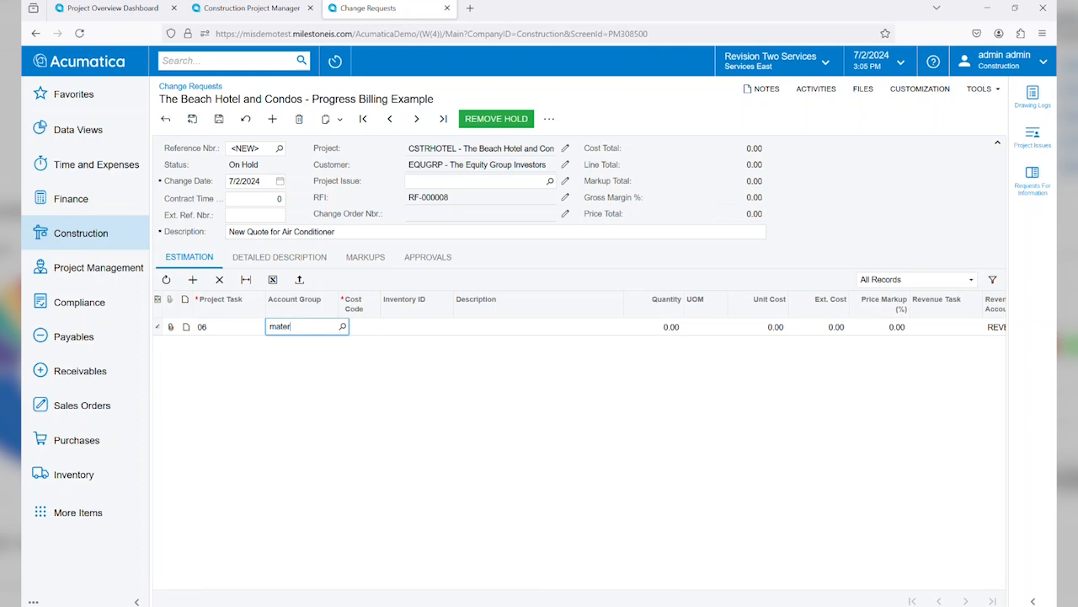
{"action": "type", "text": "ial"}
{"action": "key", "text": "Tab"}
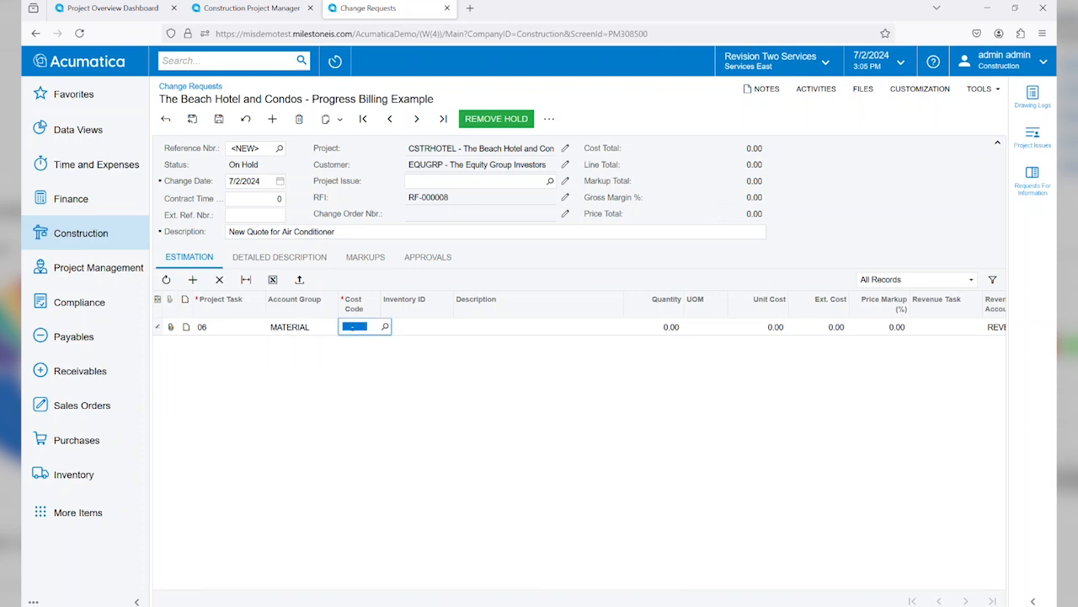
{"action": "type", "text": "06-"}
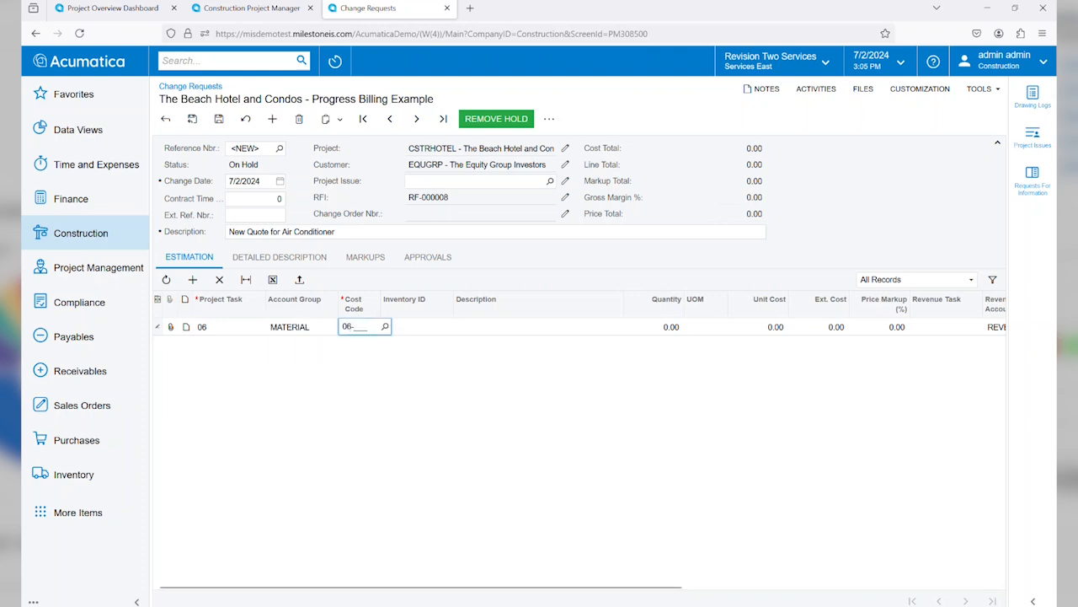
{"action": "type", "text": "110"}
{"action": "key", "text": "Tab"}
Step: Assign the Infinity 21 Central Air Conditioner item IND24ANB1 to the estimation line with a quantity of 1
{"action": "type", "text": "air"}
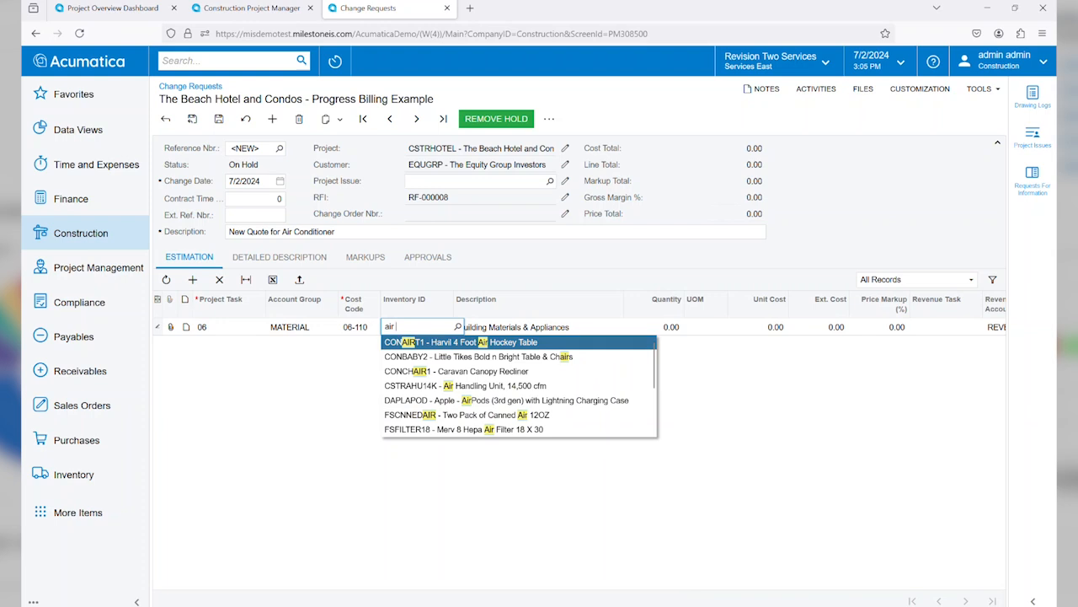
{"action": "type", "text": "con"}
{"action": "key", "text": "Down"}
{"action": "key", "text": "Down"}
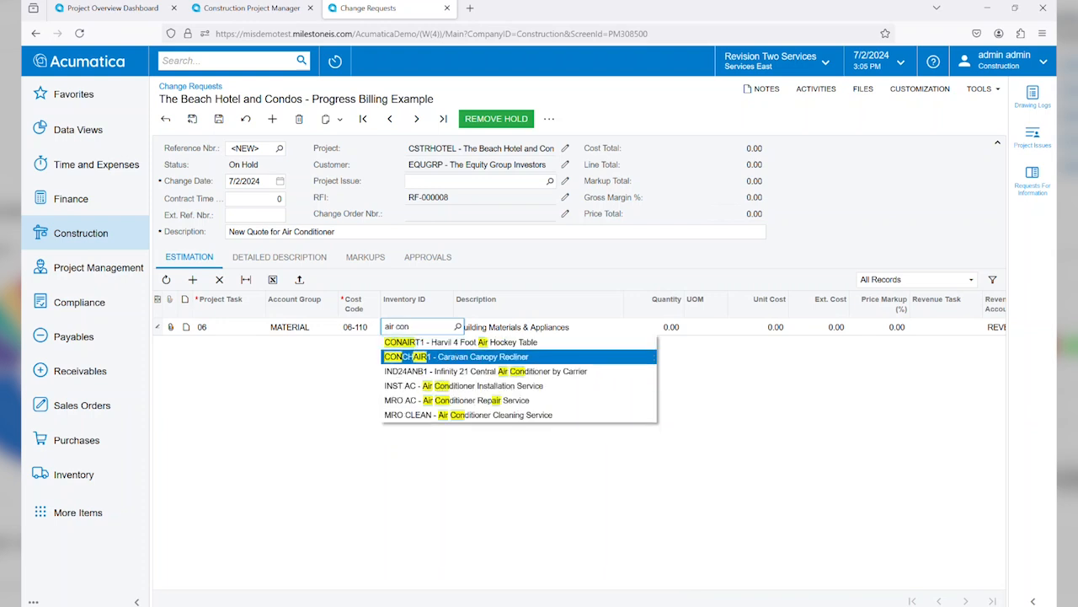
{"action": "key", "text": "Tab"}
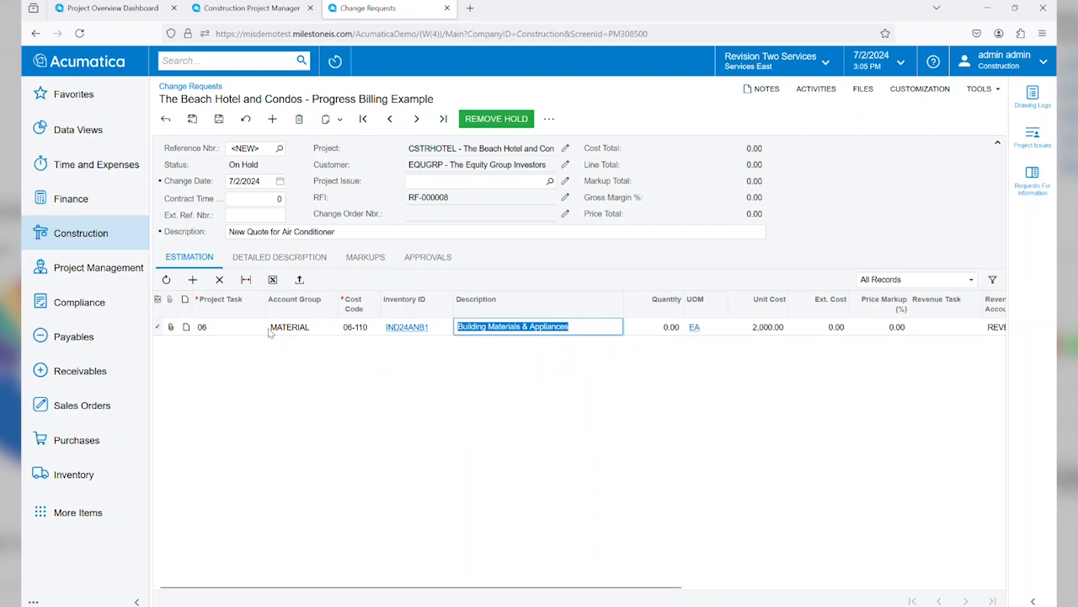
{"action": "key", "text": "Tab"}
{"action": "type", "text": "1"}
{"action": "key", "text": "Tab"}
{"action": "key", "text": "Tab"}
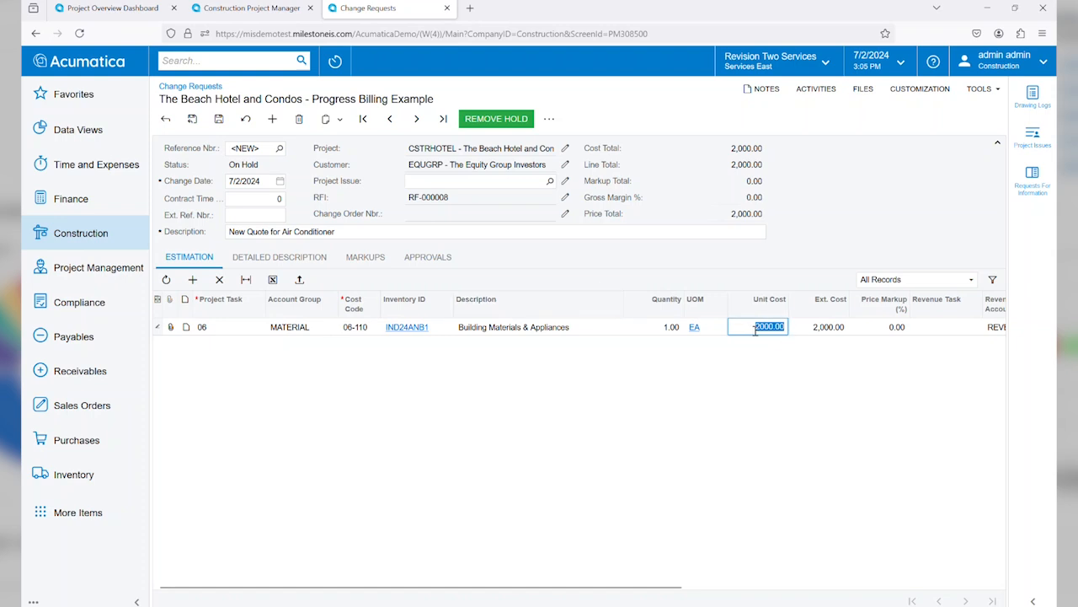
Step: Set the estimation line's revenue task to 06 and its unit price to 5,000.00, and save the change request
{"action": "key", "text": "Tab"}
{"action": "key", "text": "Tab"}
{"action": "key", "text": "Tab"}
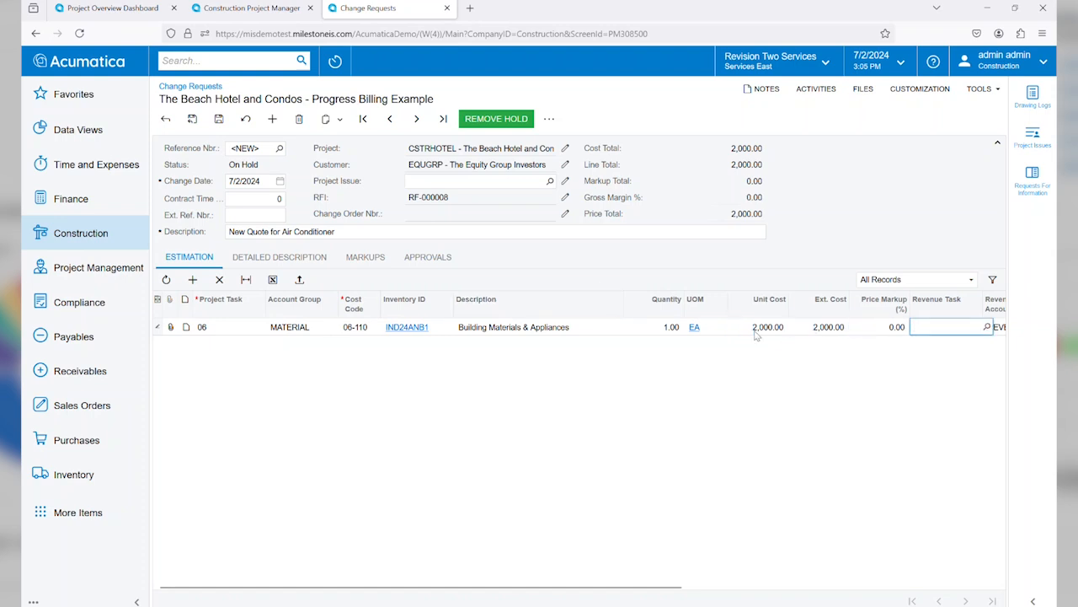
{"action": "type", "text": "06"}
{"action": "key", "text": "Tab"}
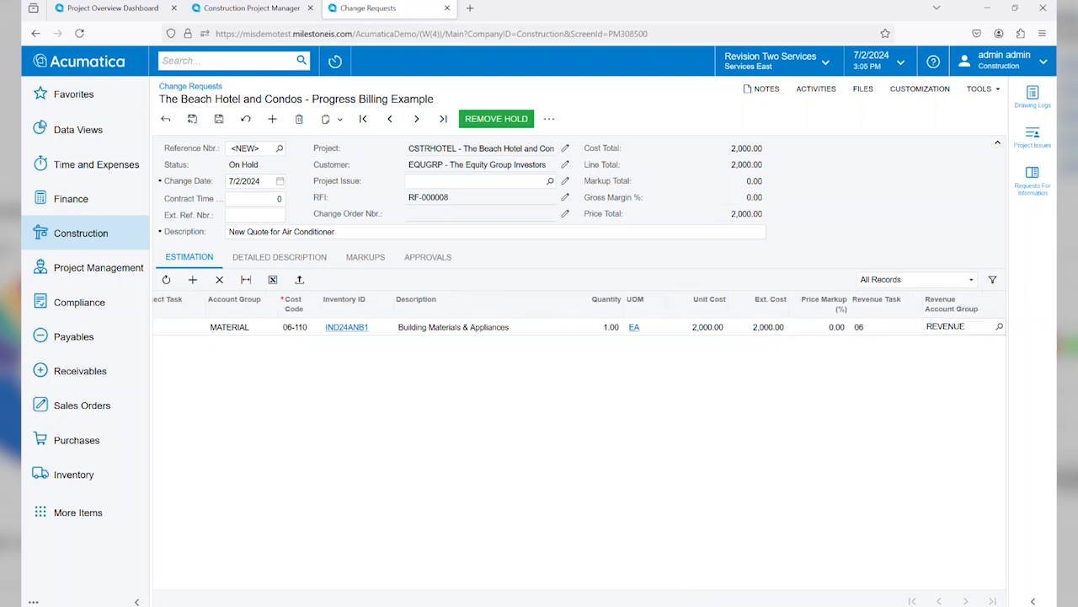
{"action": "key", "text": "Tab"}
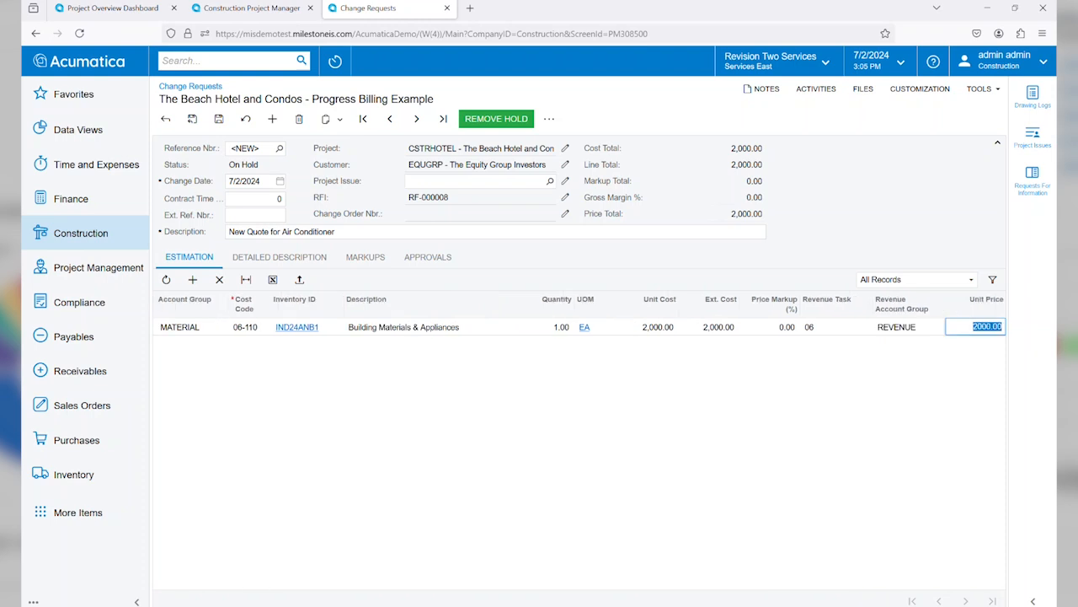
{"action": "type", "text": "5000"}
{"action": "key", "text": "Tab"}
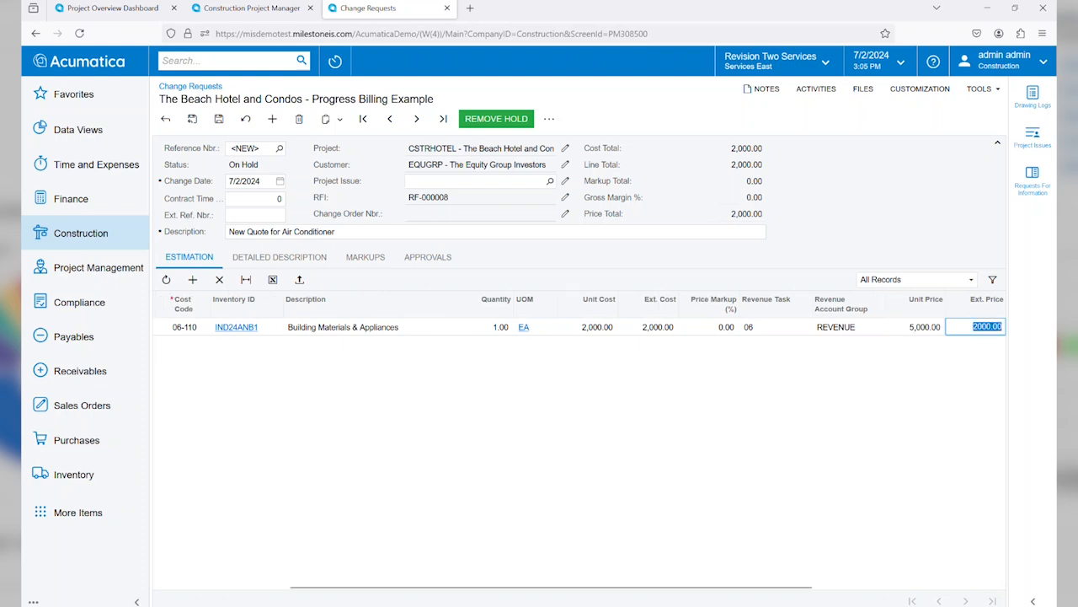
{"action": "left_click", "coordinate": [219, 119]}
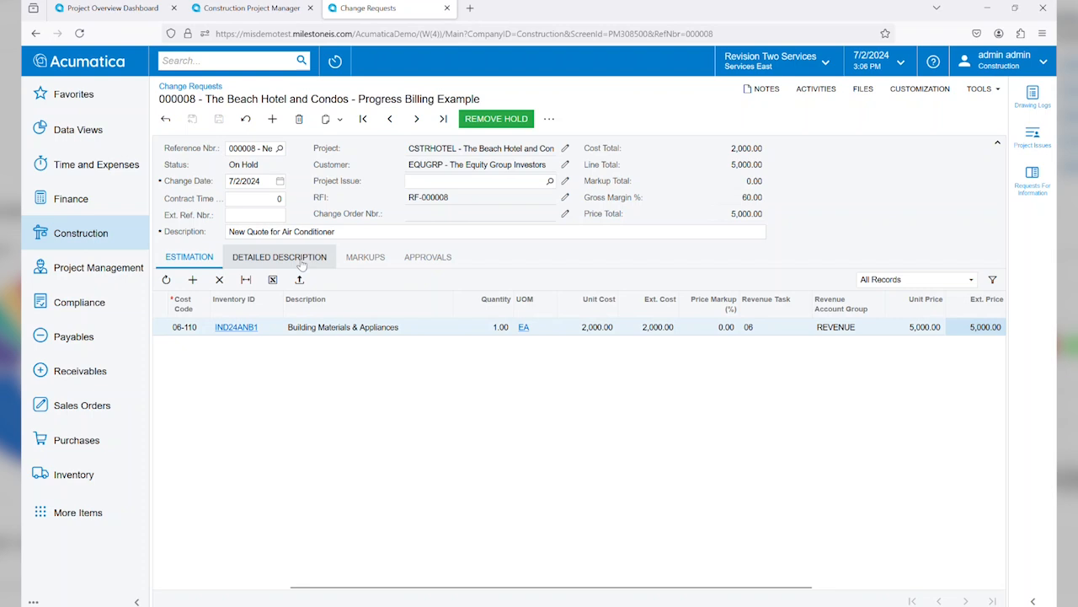
Step: Review the change request's detailed description and return to the estimation lines
{"action": "left_click", "coordinate": [301, 258]}
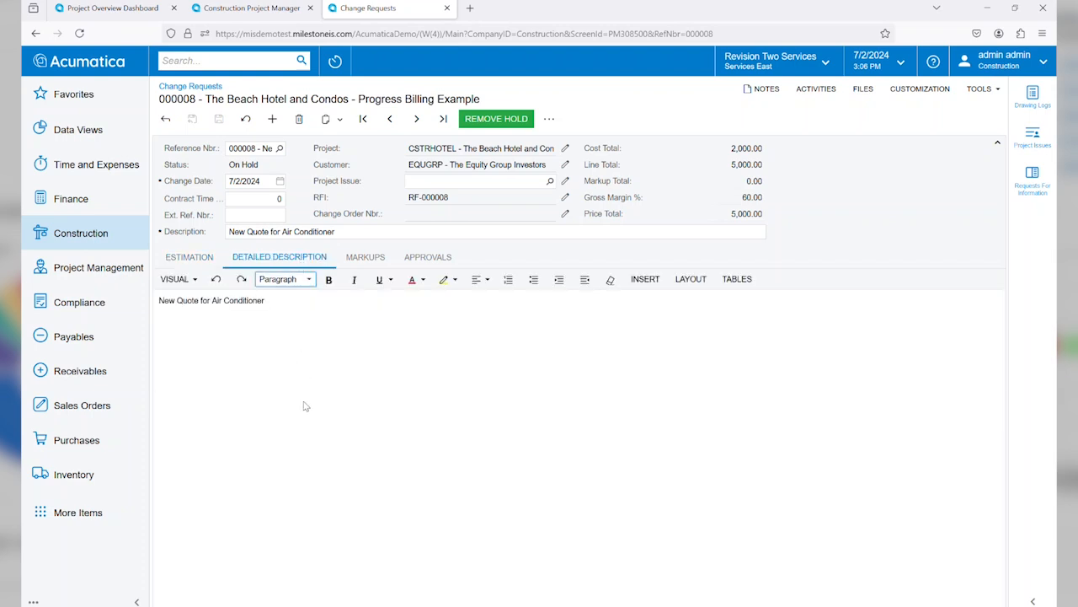
{"action": "left_click", "coordinate": [285, 305]}
{"action": "left_click", "coordinate": [188, 257]}
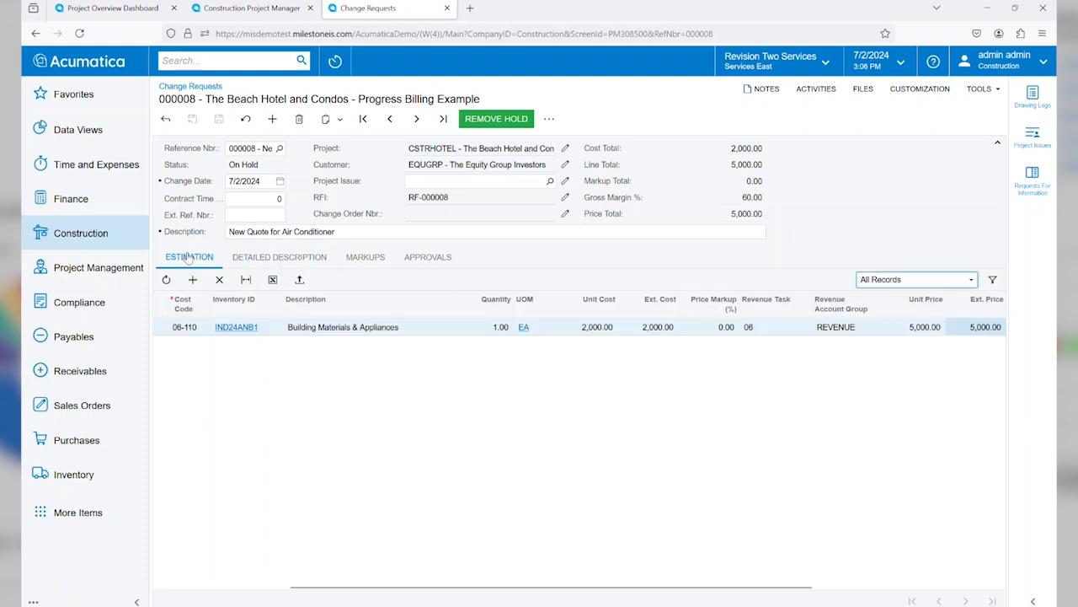
Step: Remove the change request from hold and create a change order from it
{"action": "left_click", "coordinate": [493, 118]}
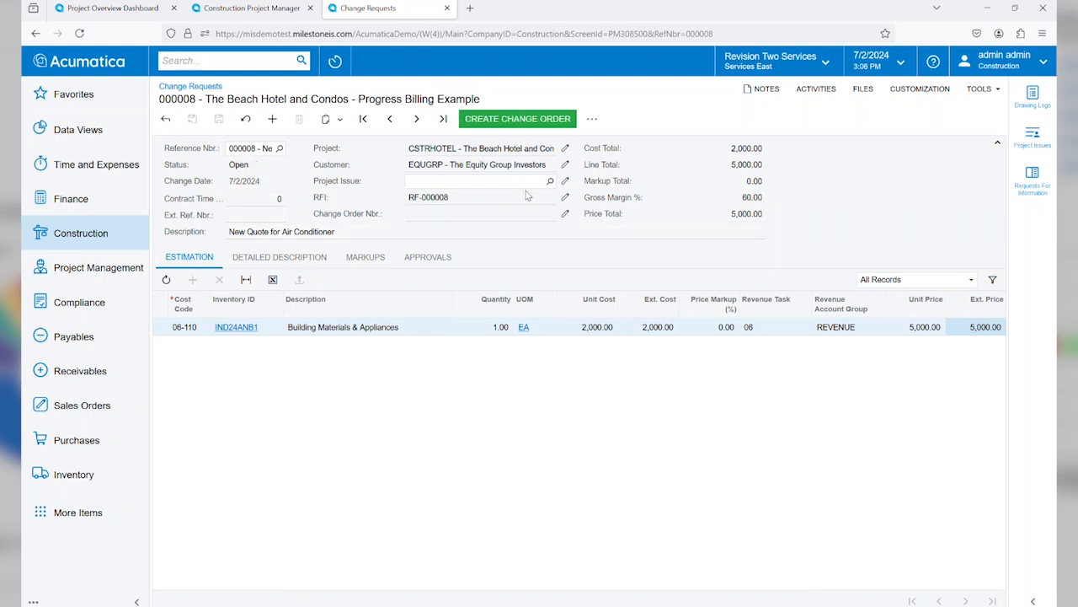
{"action": "left_click", "coordinate": [519, 119]}
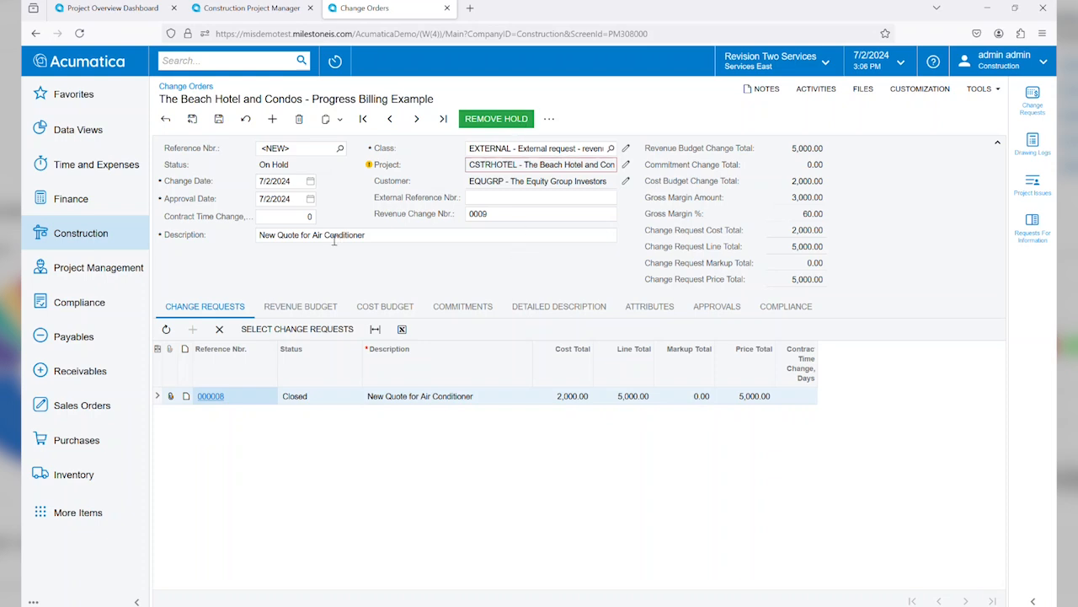
Step: Set the change order's contract time change to 3 days
{"action": "left_click", "coordinate": [276, 216]}
{"action": "type", "text": "3"}
{"action": "key", "text": "Tab"}
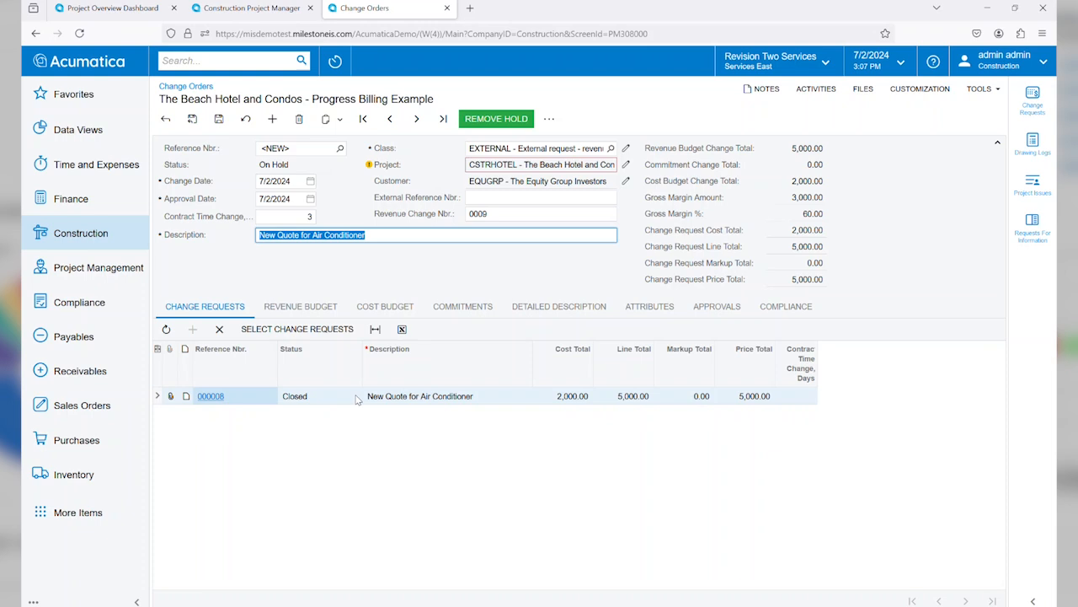
Step: Review the new change order's revenue budget, cost budget, commitments and detailed description
{"action": "left_click", "coordinate": [297, 309]}
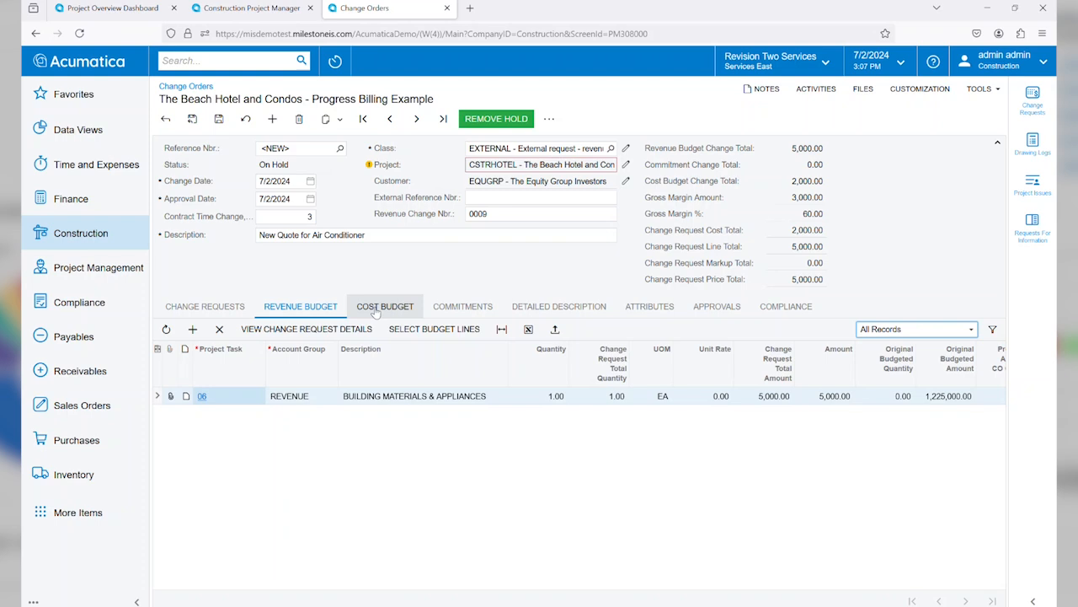
{"action": "left_click", "coordinate": [378, 310]}
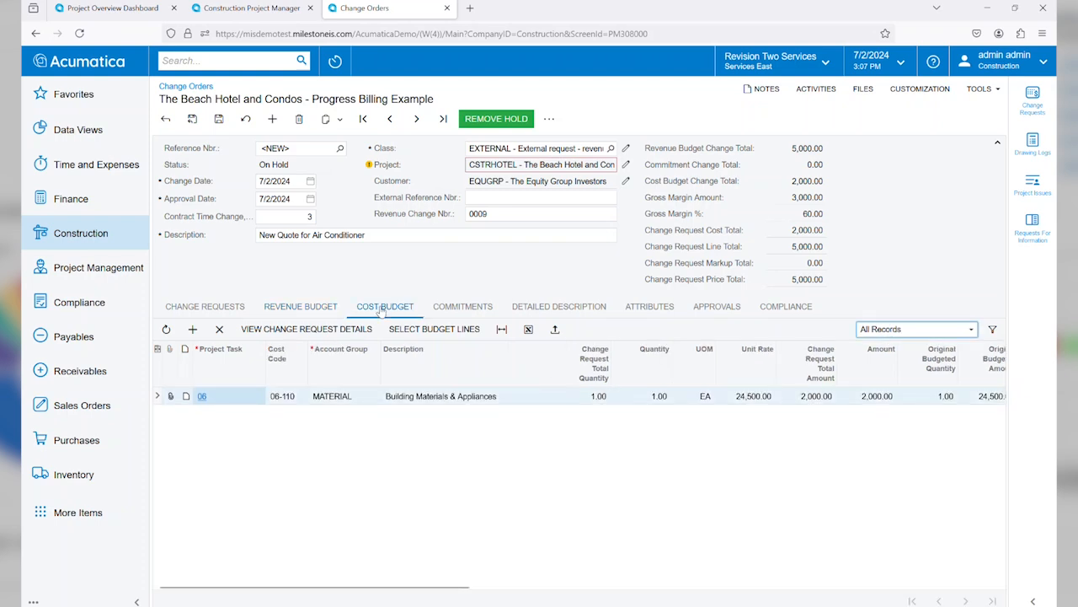
{"action": "left_click", "coordinate": [476, 311]}
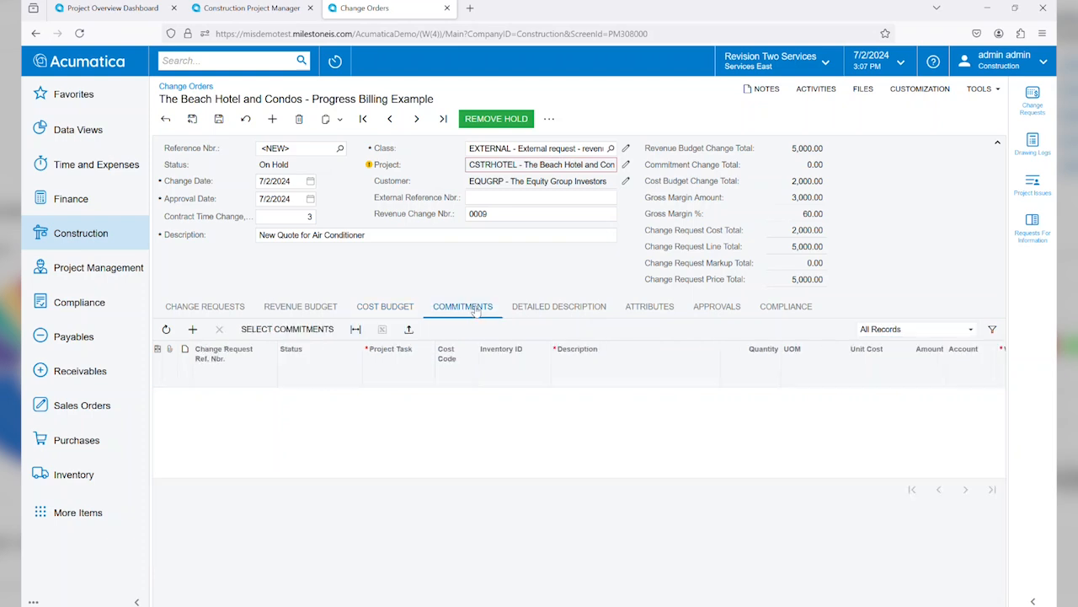
{"action": "left_click", "coordinate": [541, 307]}
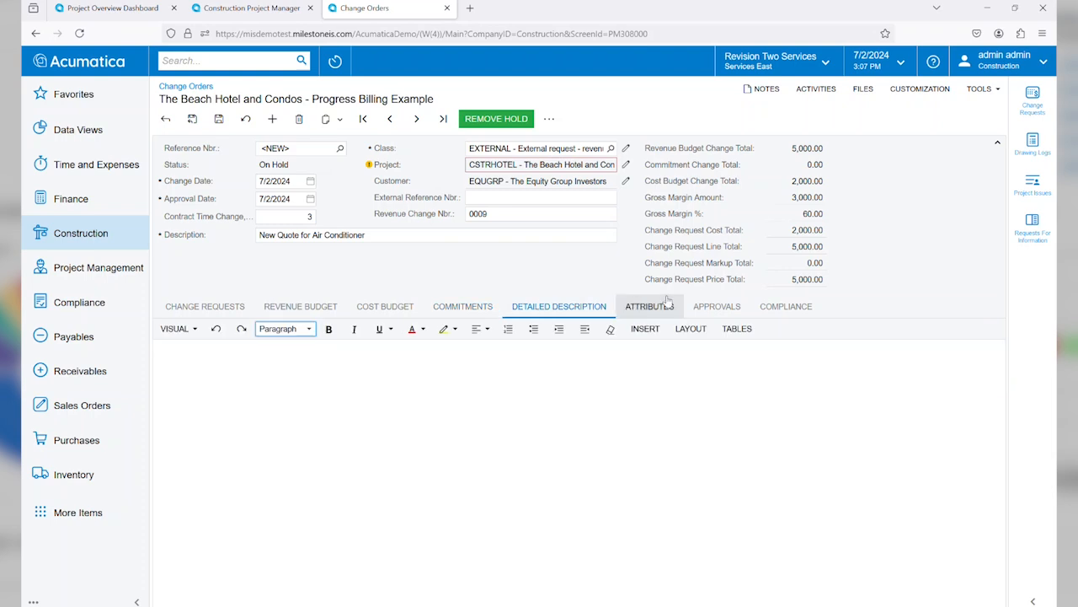
Step: Remove the change order from hold, check its approvals, approve it and release it
{"action": "left_click", "coordinate": [489, 120]}
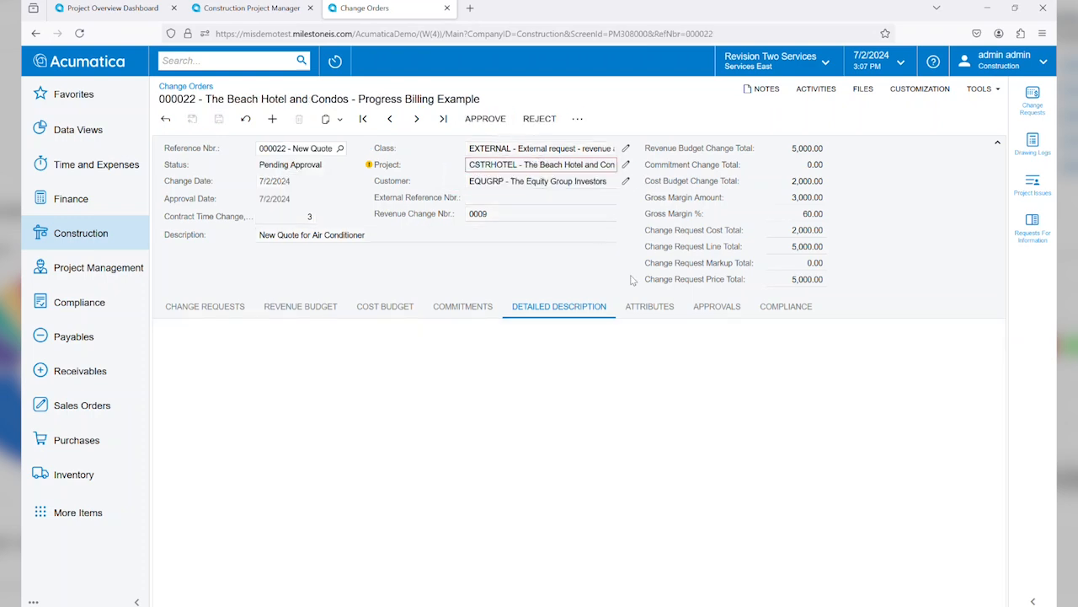
{"action": "left_click", "coordinate": [693, 303]}
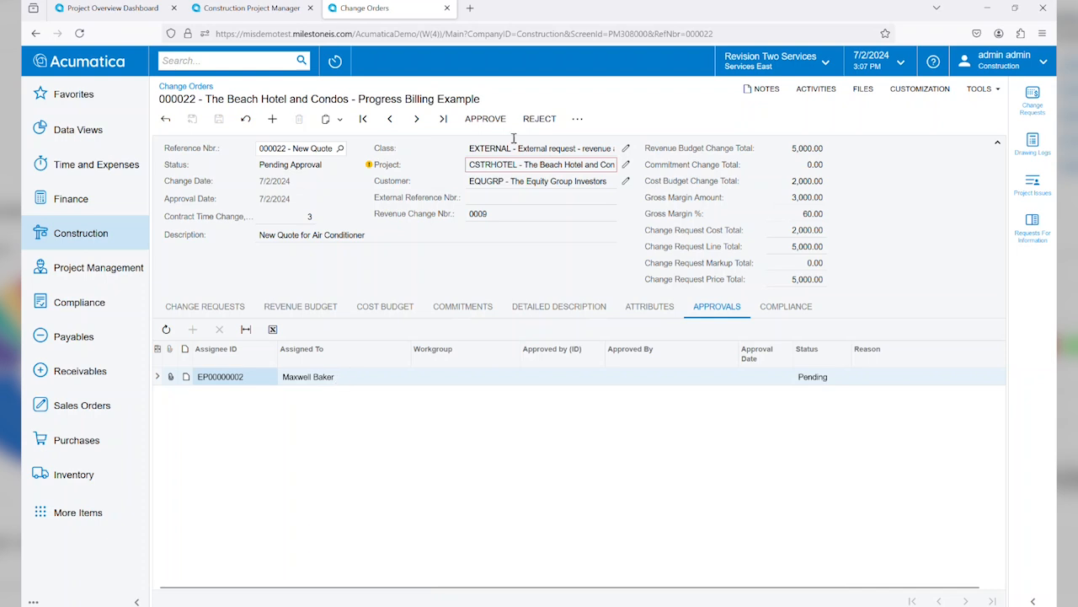
{"action": "left_click", "coordinate": [486, 121]}
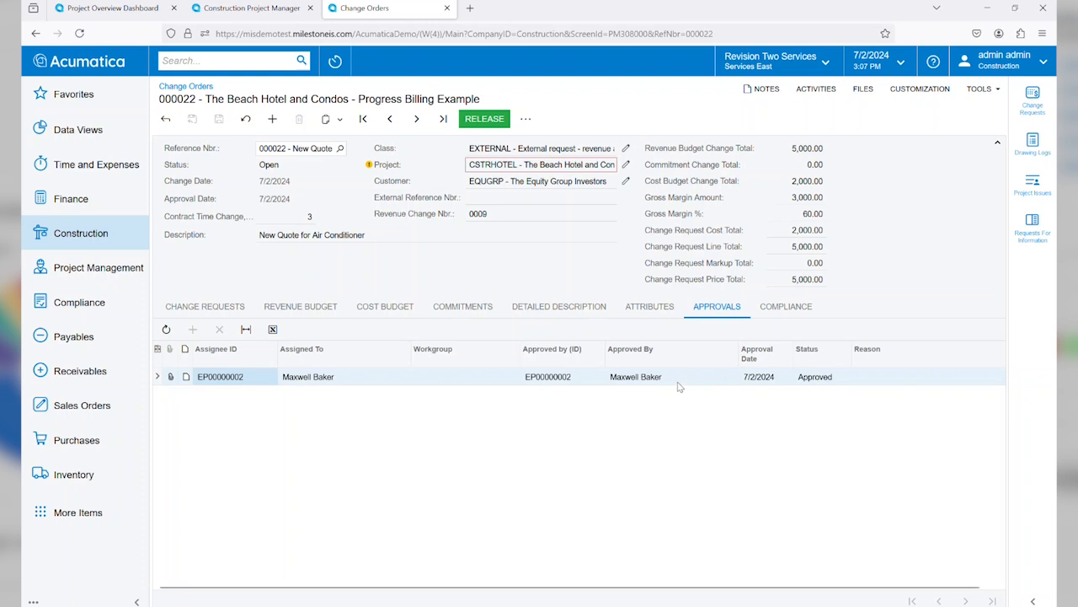
{"action": "left_click", "coordinate": [489, 119]}
{"action": "left_click", "coordinate": [484, 119]}
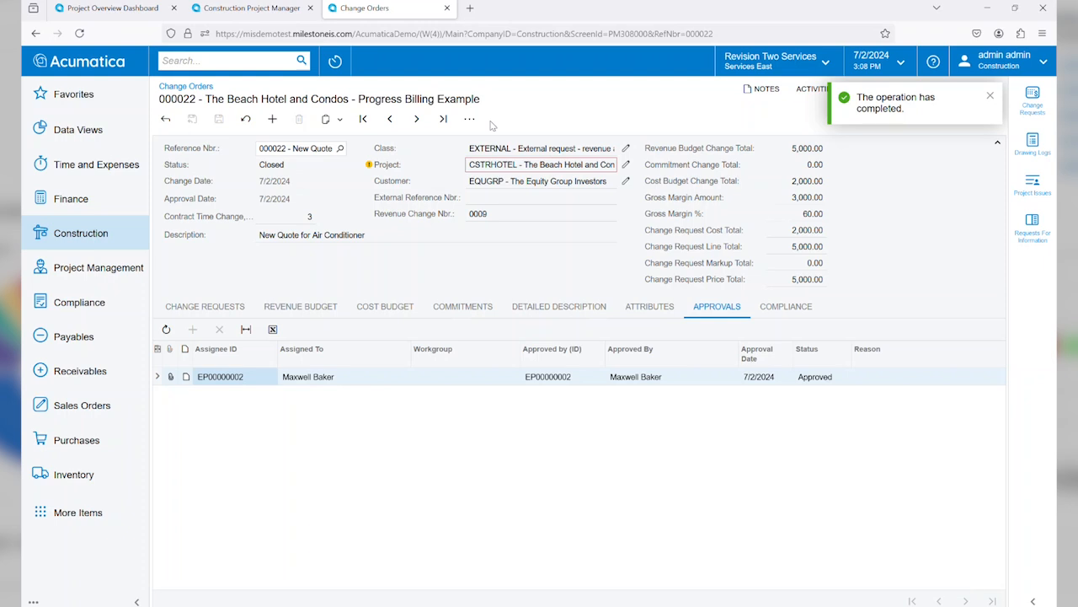
Step: Open the favorite CSTRHOTEL project and filter its revenue budget by task 06 to compare the original and revised budgeted amounts
{"action": "left_click", "coordinate": [337, 64]}
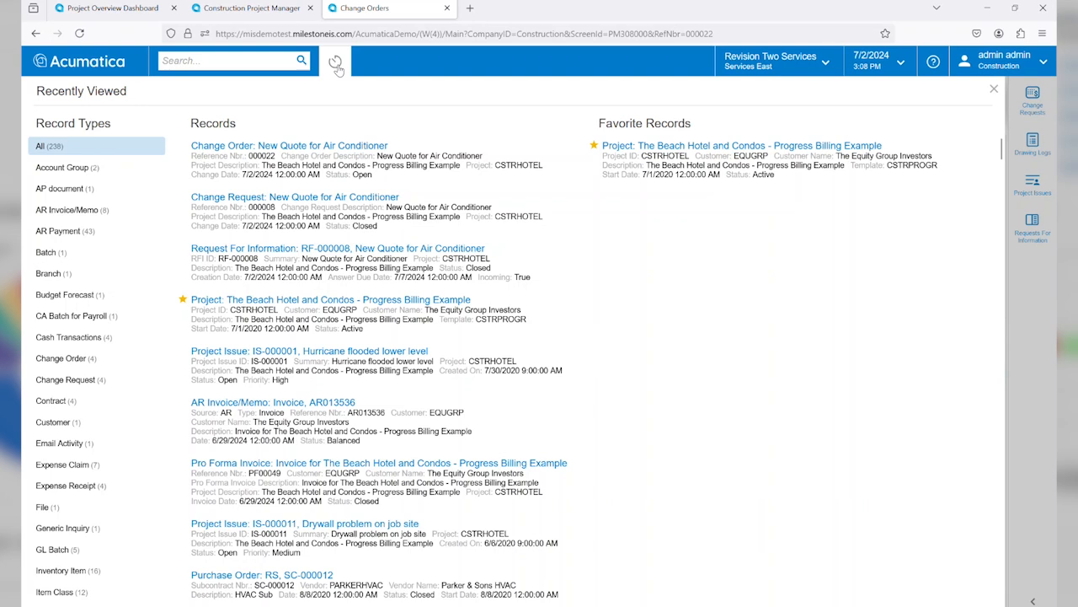
{"action": "left_click", "coordinate": [749, 158]}
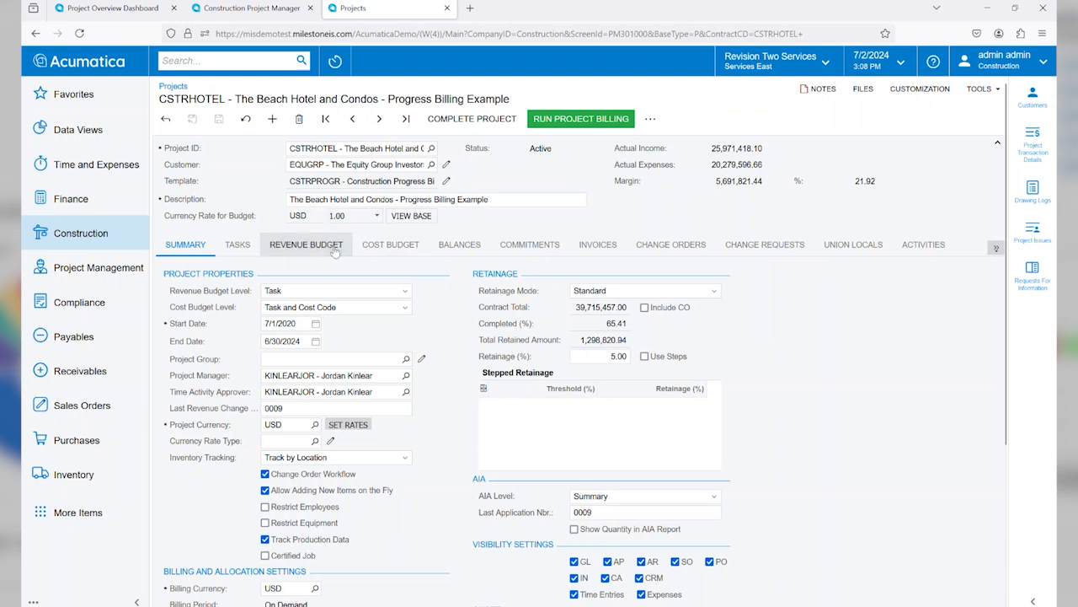
{"action": "left_click", "coordinate": [306, 244]}
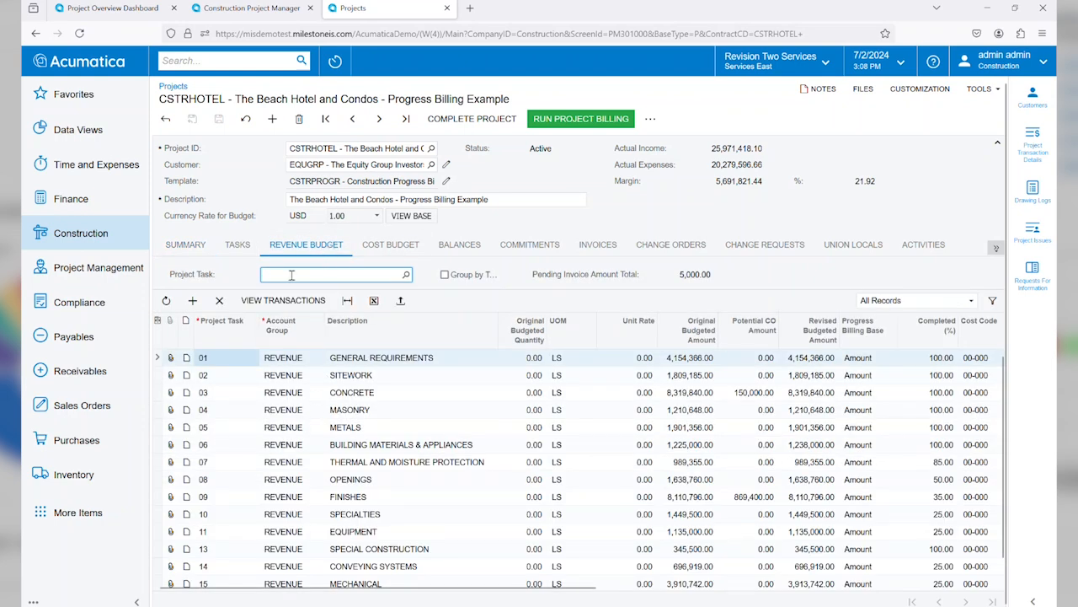
{"action": "type", "text": "06"}
{"action": "key", "text": "Tab"}
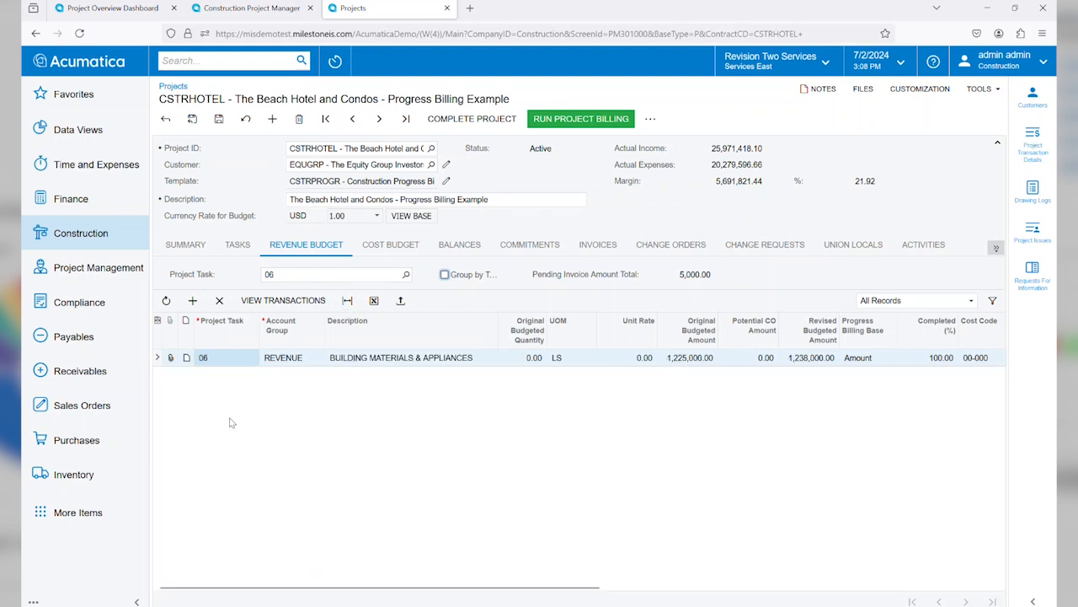
{"action": "left_click", "coordinate": [693, 362]}
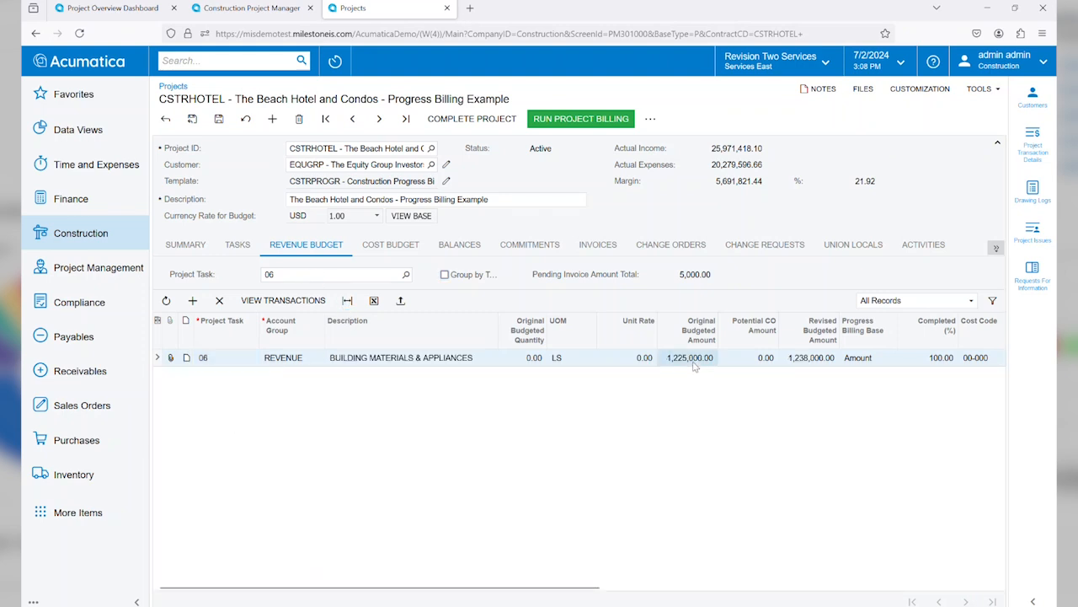
{"action": "left_click", "coordinate": [807, 362]}
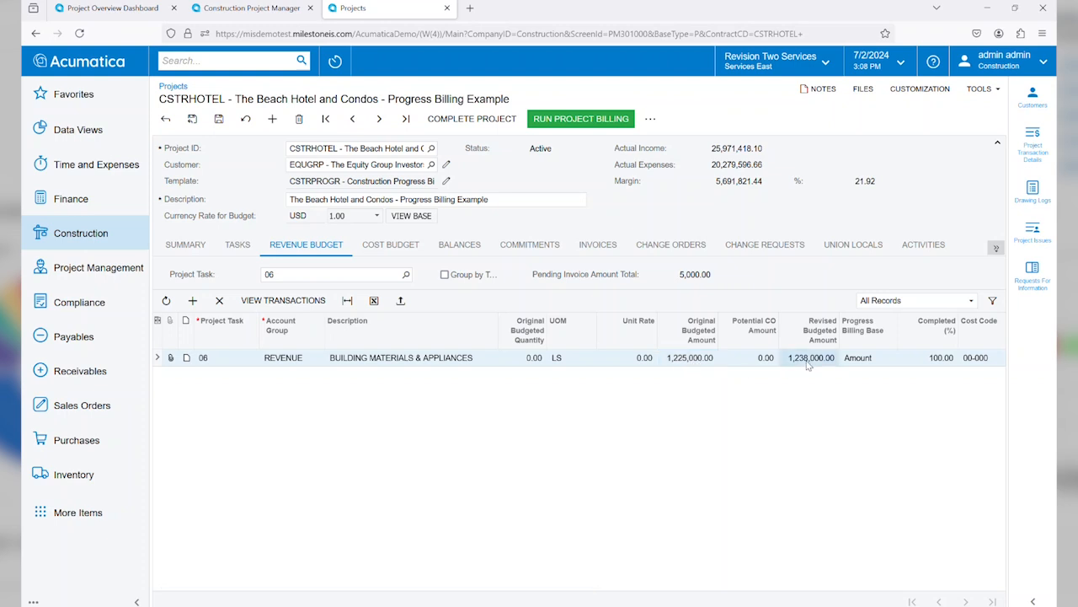
Step: Filter the cost budget by task 06 to check Building Materials & Appliances, and review the project's air conditioner change order
{"action": "left_click", "coordinate": [391, 244]}
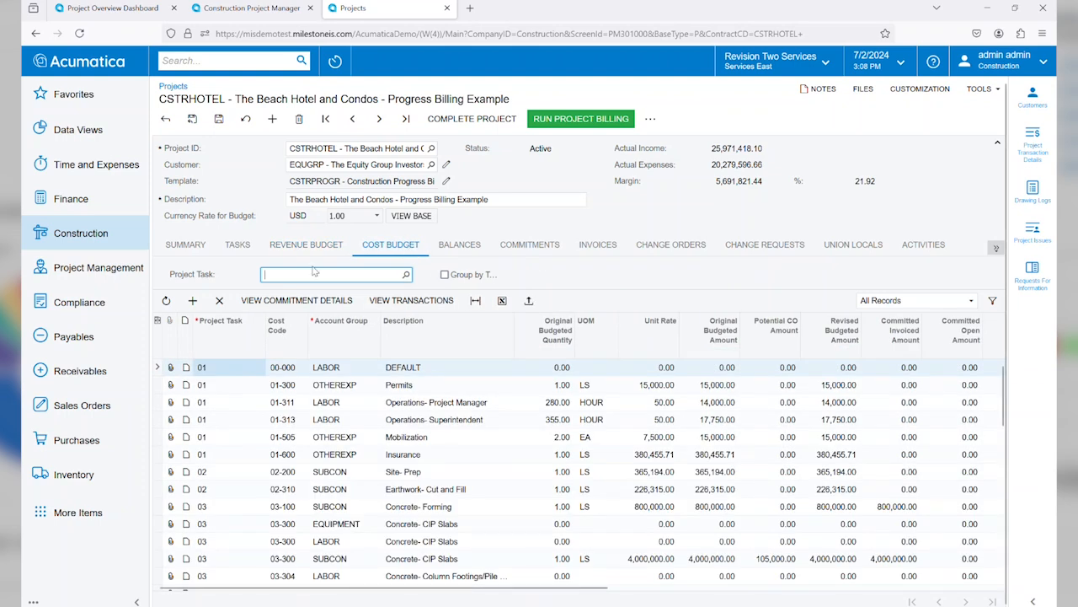
{"action": "type", "text": "06"}
{"action": "key", "text": "Return"}
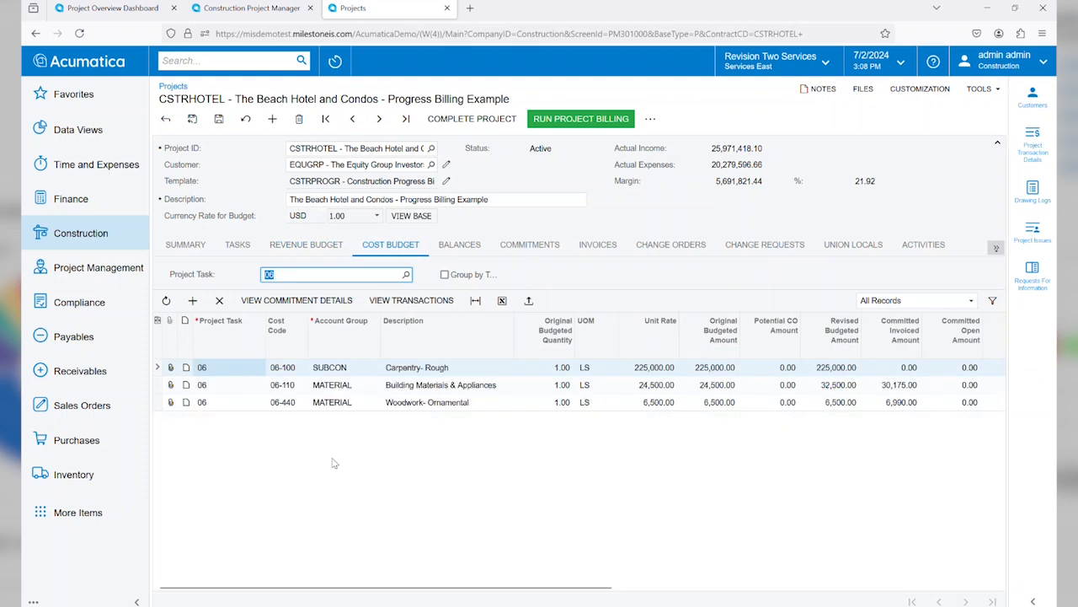
{"action": "left_click", "coordinate": [410, 384]}
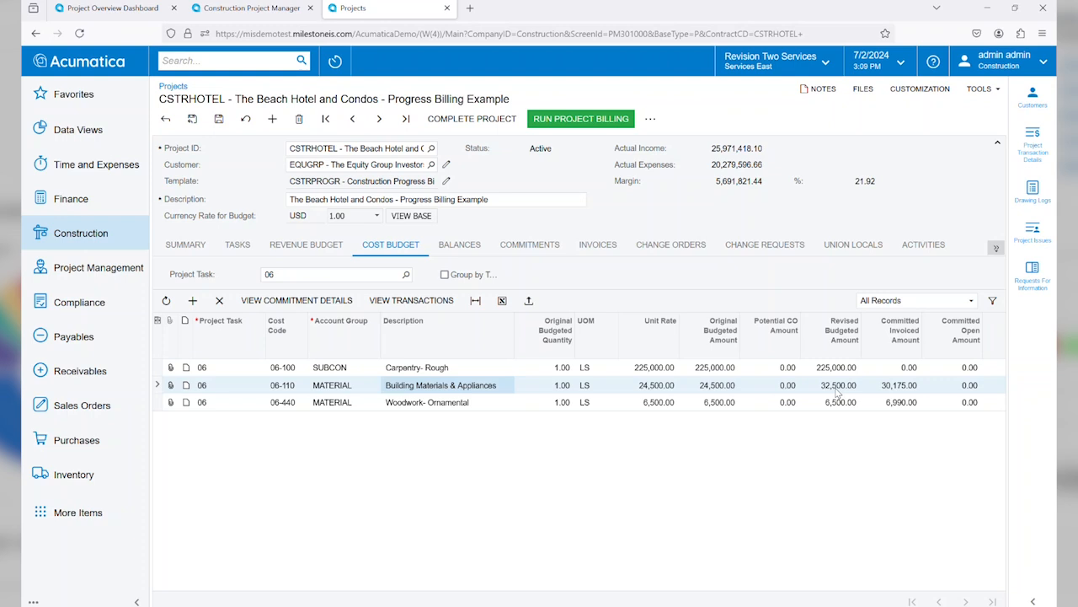
{"action": "left_click", "coordinate": [670, 245]}
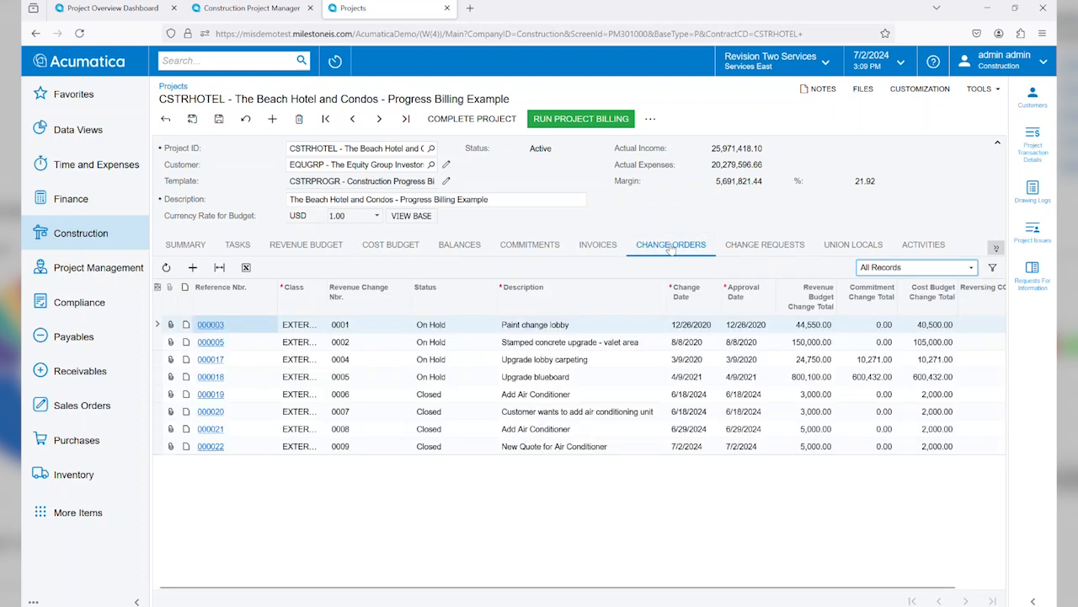
{"action": "left_click", "coordinate": [482, 451]}
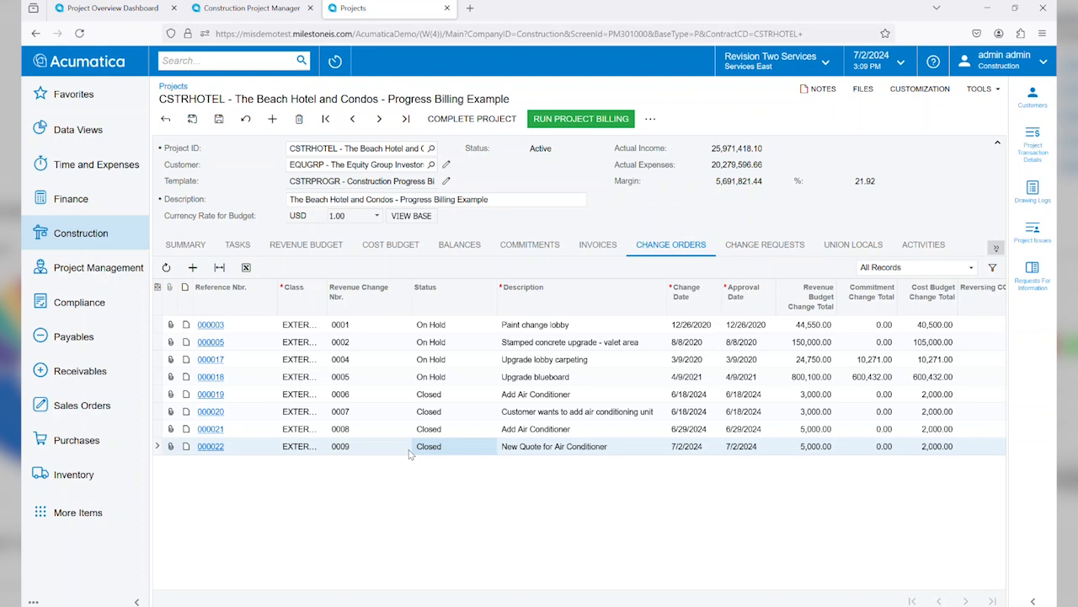
Step: Create a purchase order from the project's commitments and set its type to Project Drop-Ship
{"action": "left_click", "coordinate": [522, 242]}
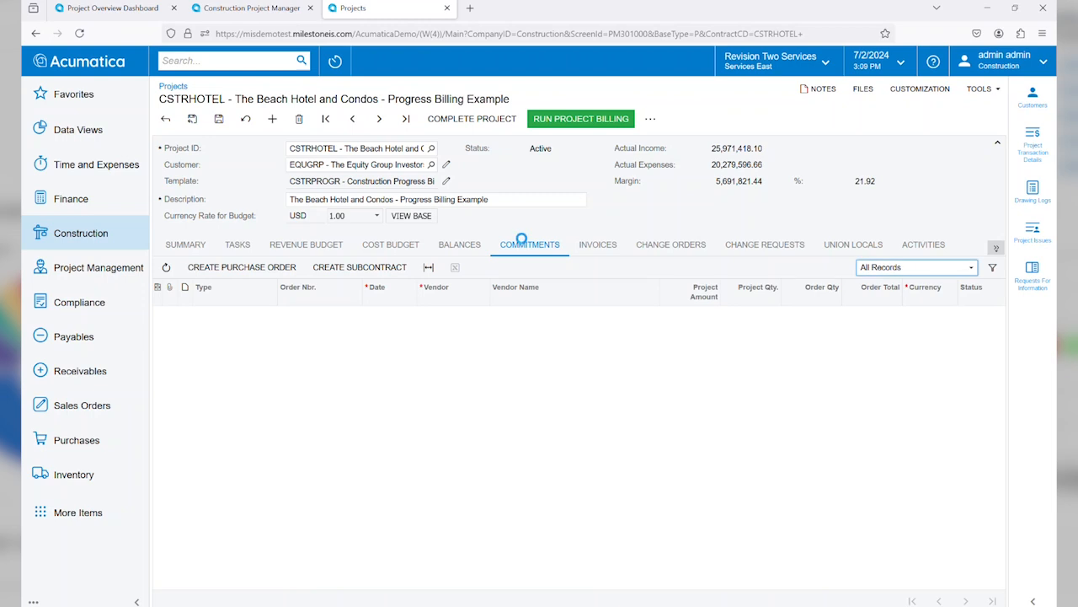
{"action": "left_click", "coordinate": [254, 270]}
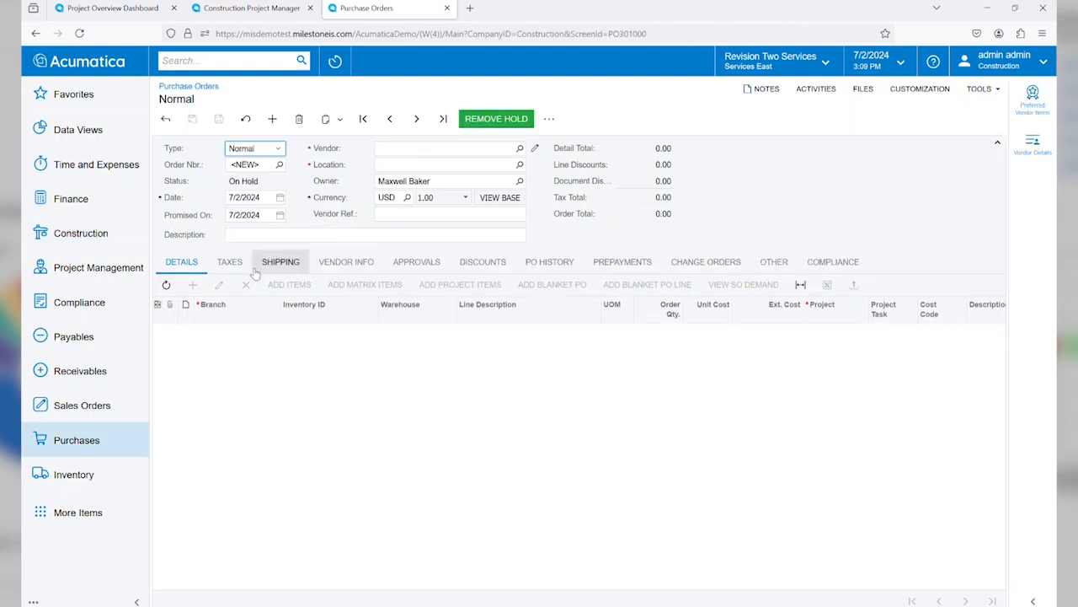
{"action": "left_click", "coordinate": [279, 149]}
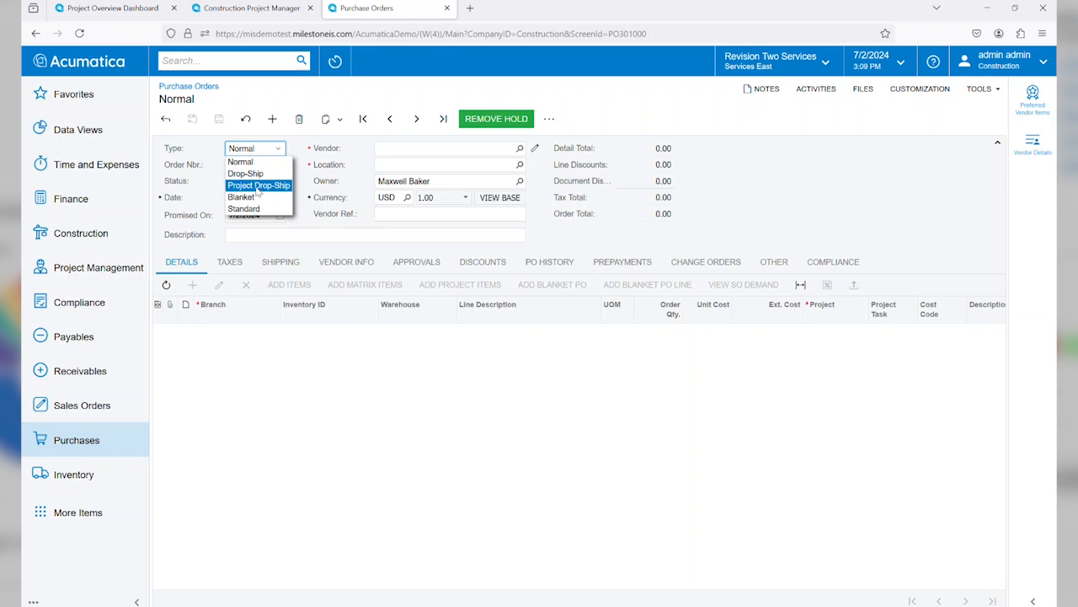
{"action": "left_click", "coordinate": [257, 189]}
Step: Set the purchase order's vendor to AAVENDOR - Goto Vendor Inc and its project to CSTRHOTEL
{"action": "left_click", "coordinate": [407, 149]}
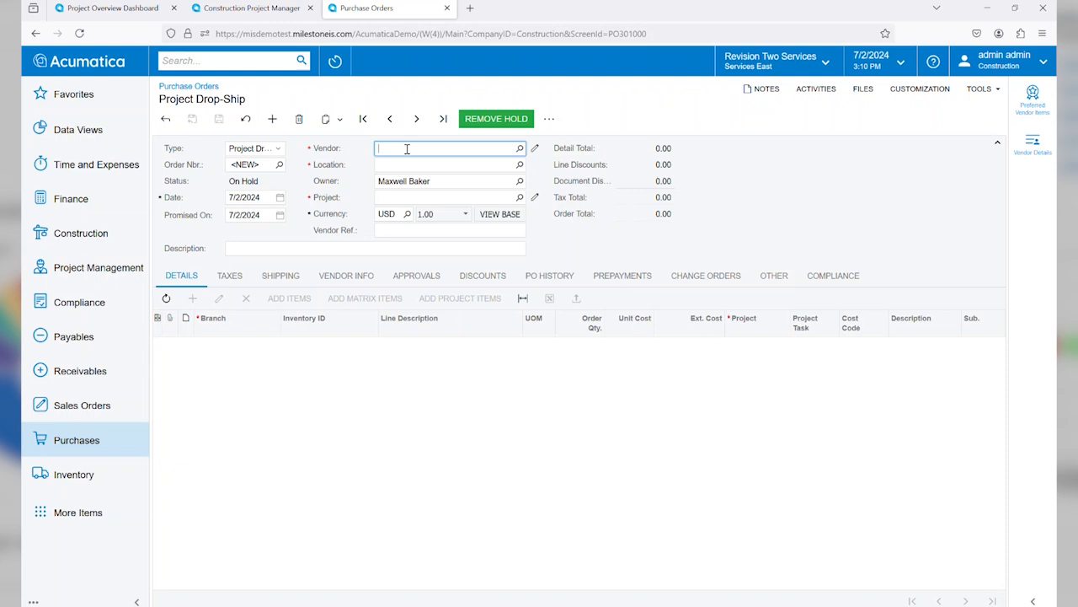
{"action": "type", "text": "aa"}
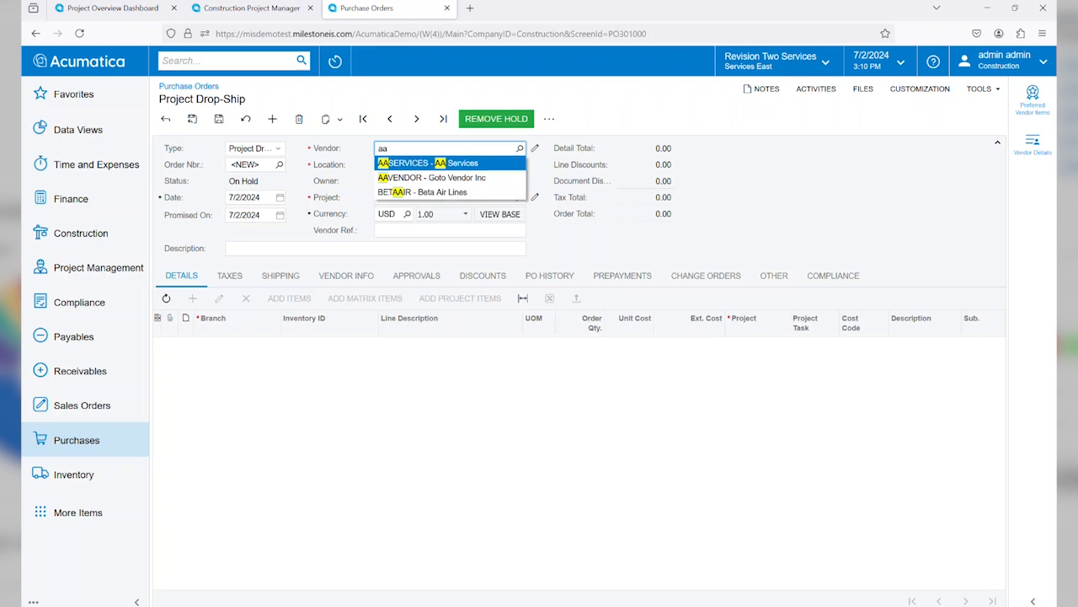
{"action": "key", "text": "Down"}
{"action": "key", "text": "Return"}
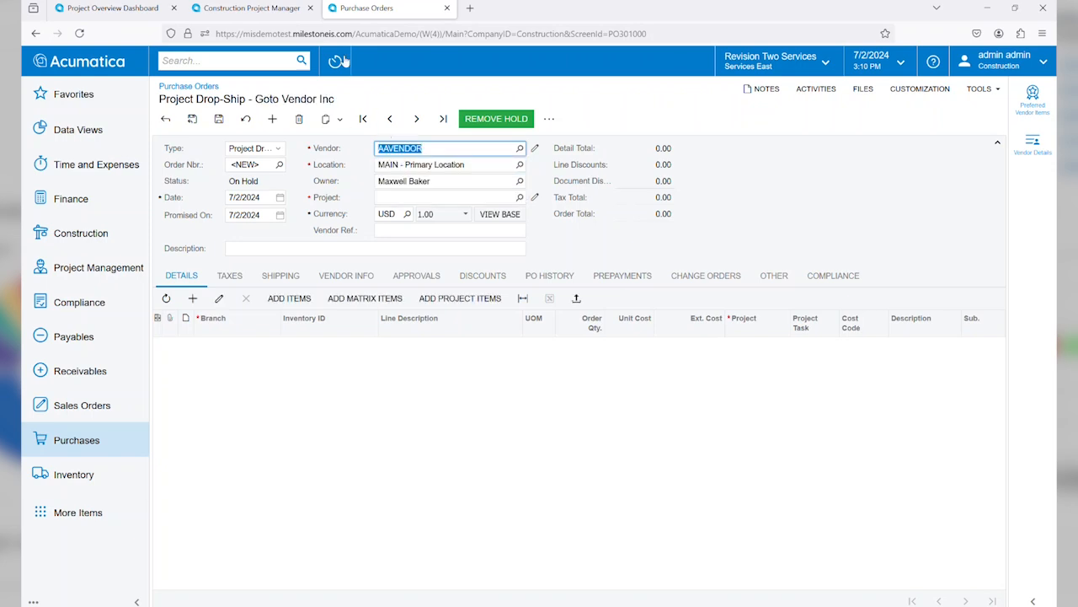
{"action": "left_click", "coordinate": [411, 199]}
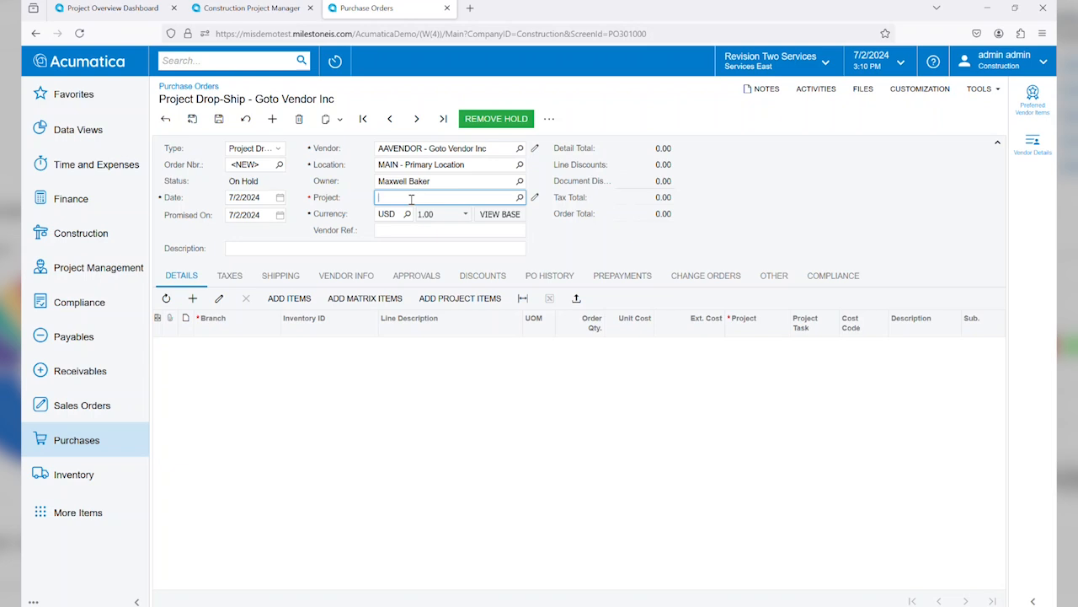
{"action": "type", "text": "hotel"}
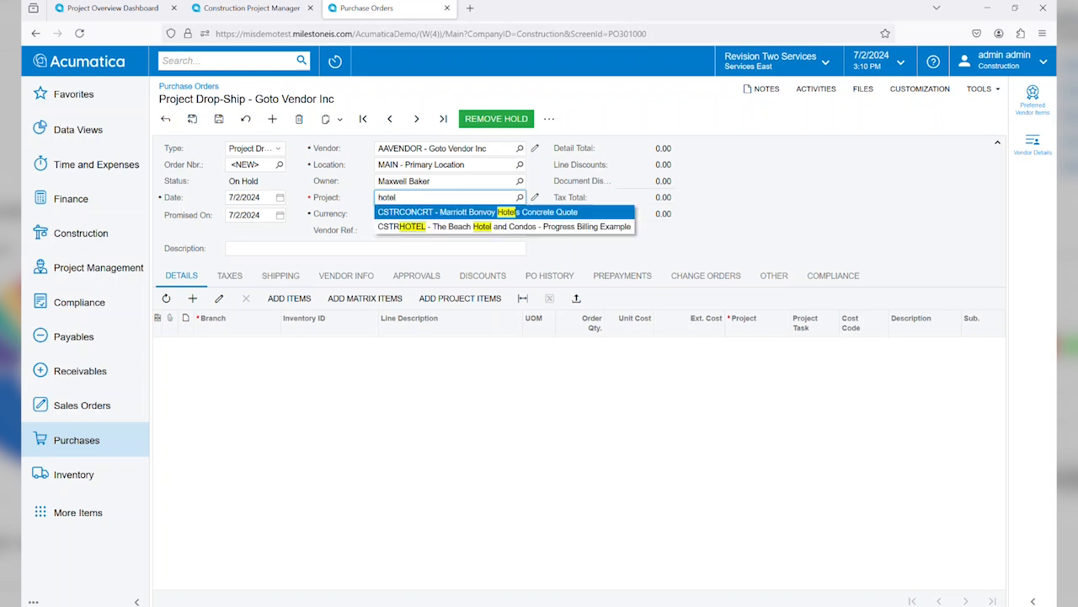
{"action": "key", "text": "Down"}
{"action": "key", "text": "Return"}
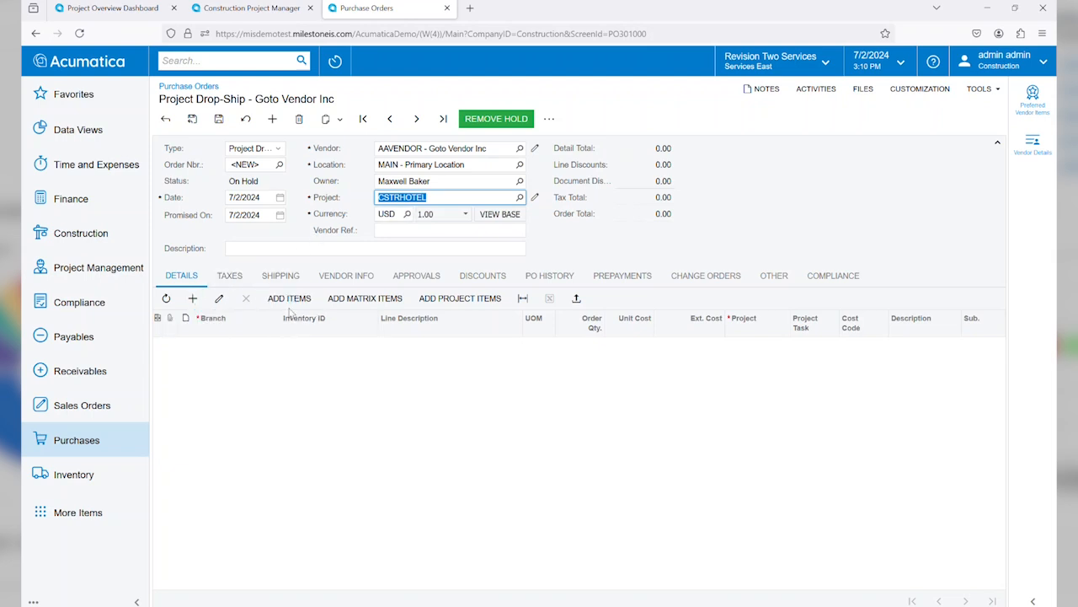
Step: Filter the project items by task 06 and add the Building Materials & Appliances line to the purchase order
{"action": "left_click", "coordinate": [445, 302]}
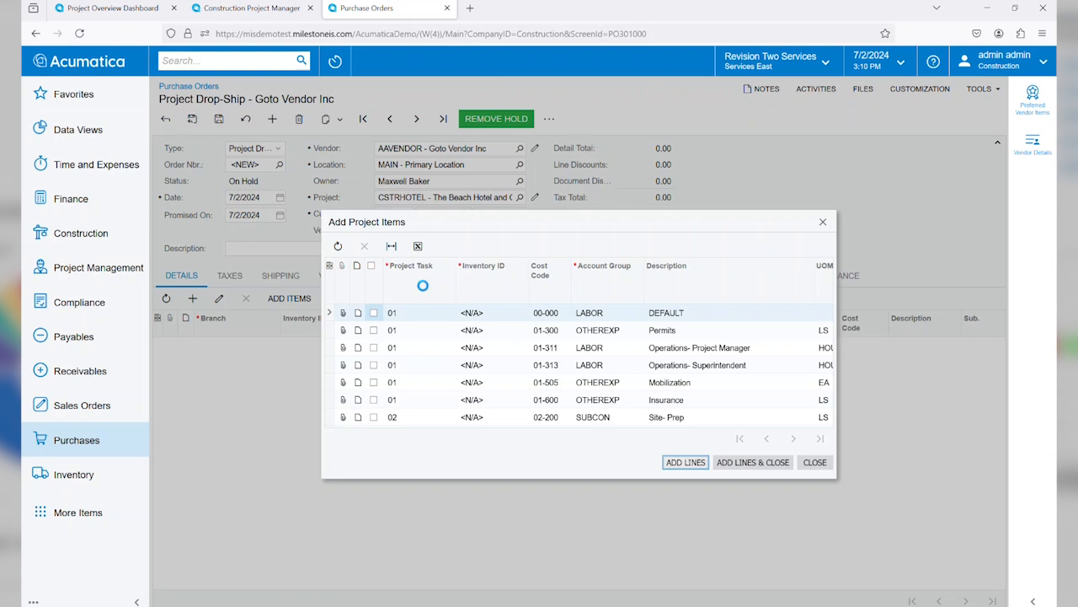
{"action": "left_click", "coordinate": [423, 285]}
{"action": "type", "text": "06"}
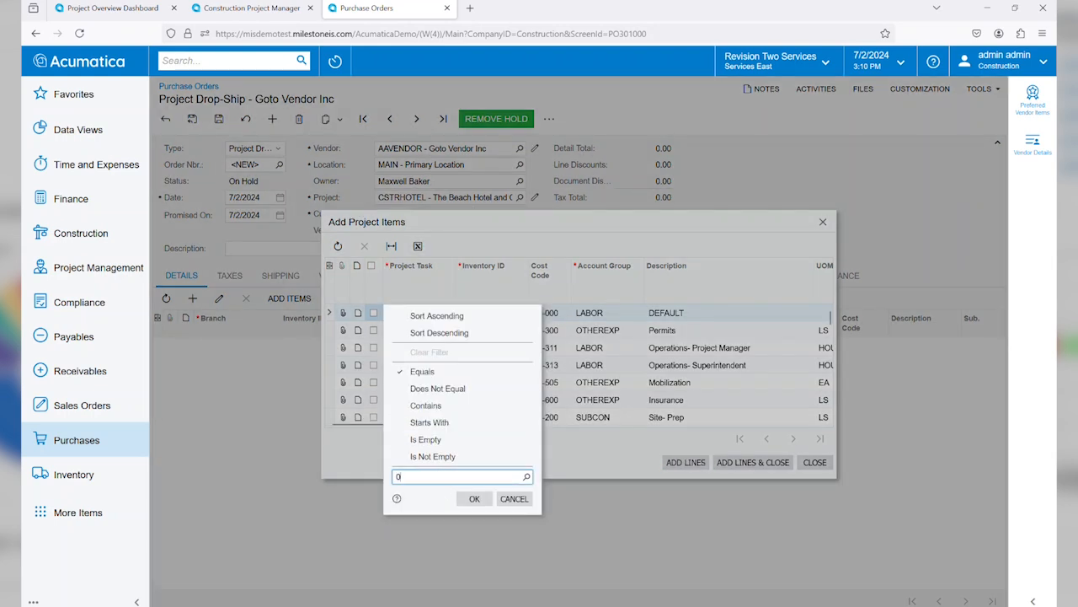
{"action": "key", "text": "Return"}
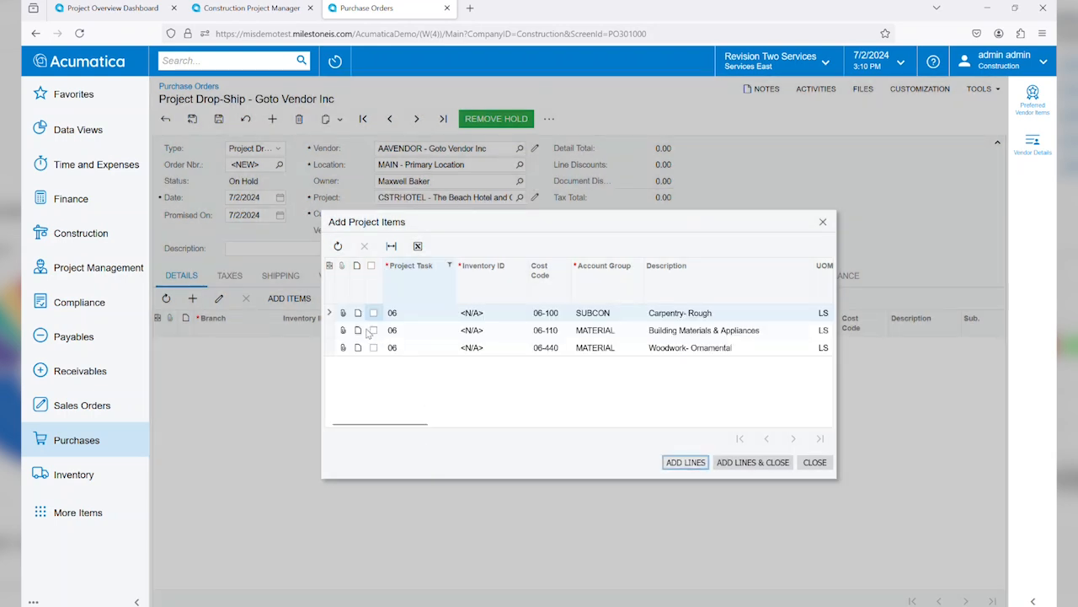
{"action": "left_click", "coordinate": [373, 330]}
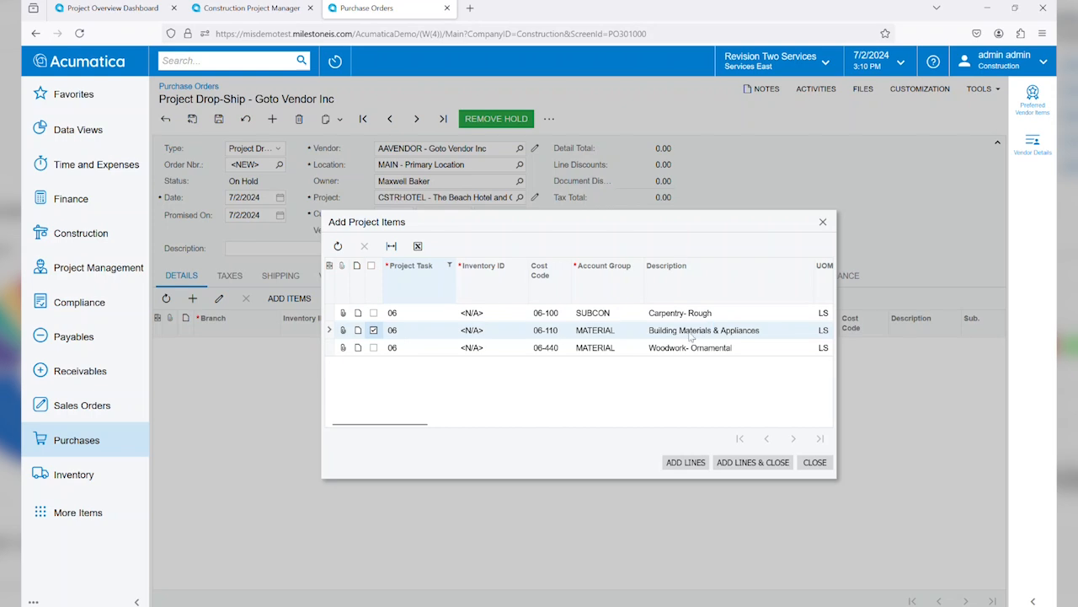
{"action": "left_click", "coordinate": [752, 461]}
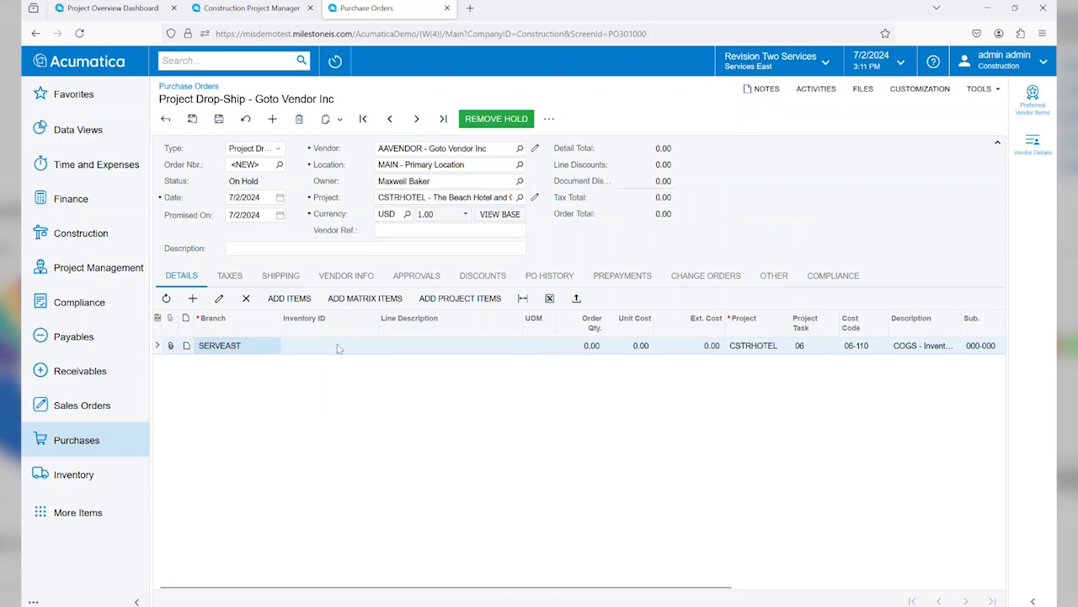
Step: Set the purchase order line's inventory item to IND24ANB1, the Infinity 21 Central Air Conditioner by Carrier
{"action": "left_click", "coordinate": [338, 345]}
{"action": "type", "text": "air con"}
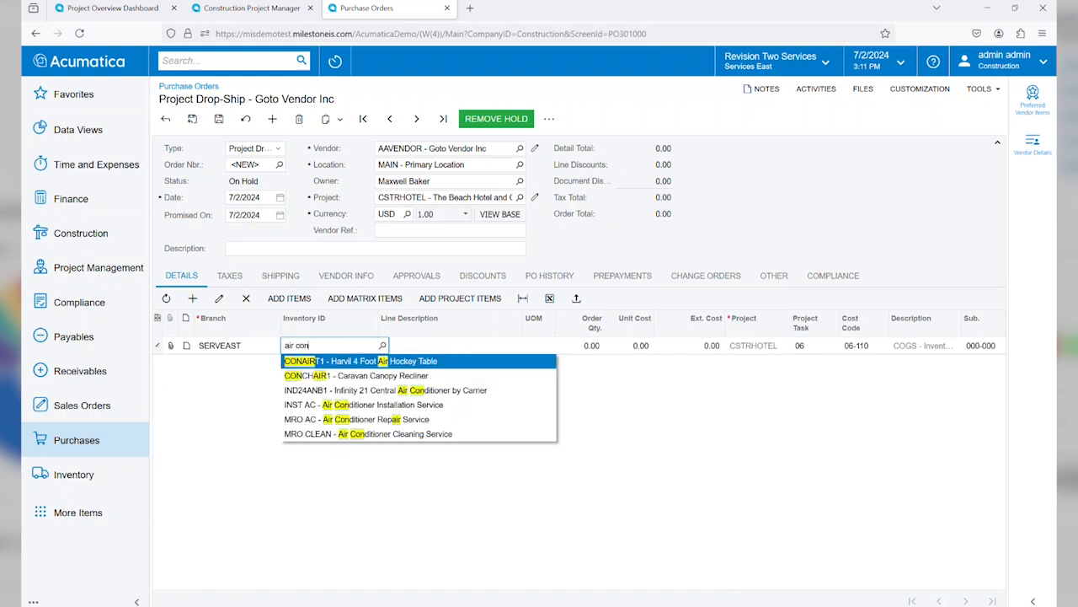
{"action": "key", "text": "Down"}
{"action": "key", "text": "Down"}
{"action": "key", "text": "Tab"}
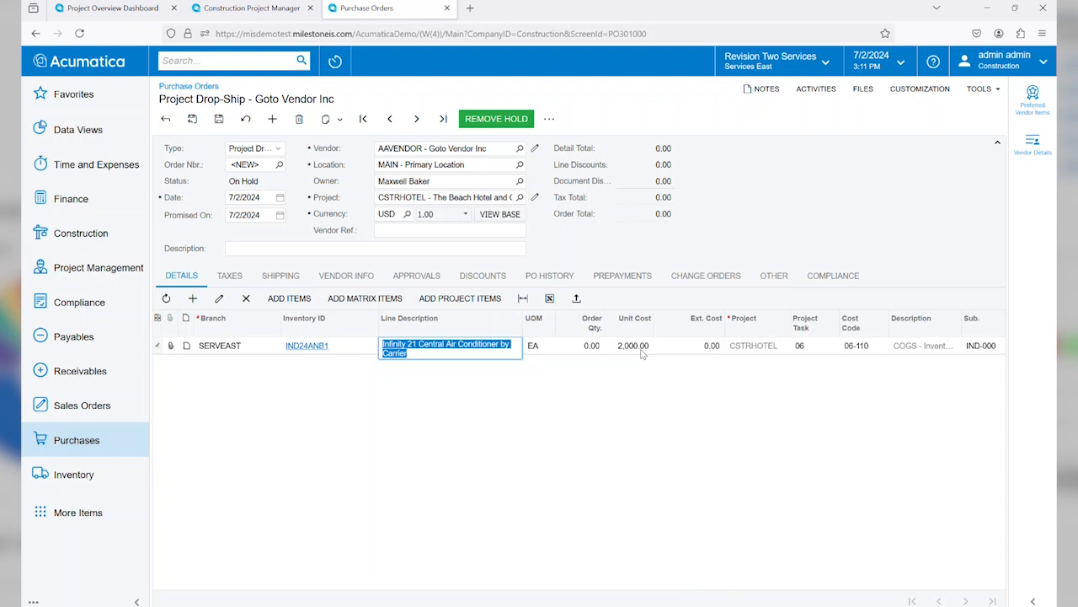
Step: Set the air conditioner line's order quantity to 1 and remove the purchase order's hold
{"action": "left_click", "coordinate": [218, 119]}
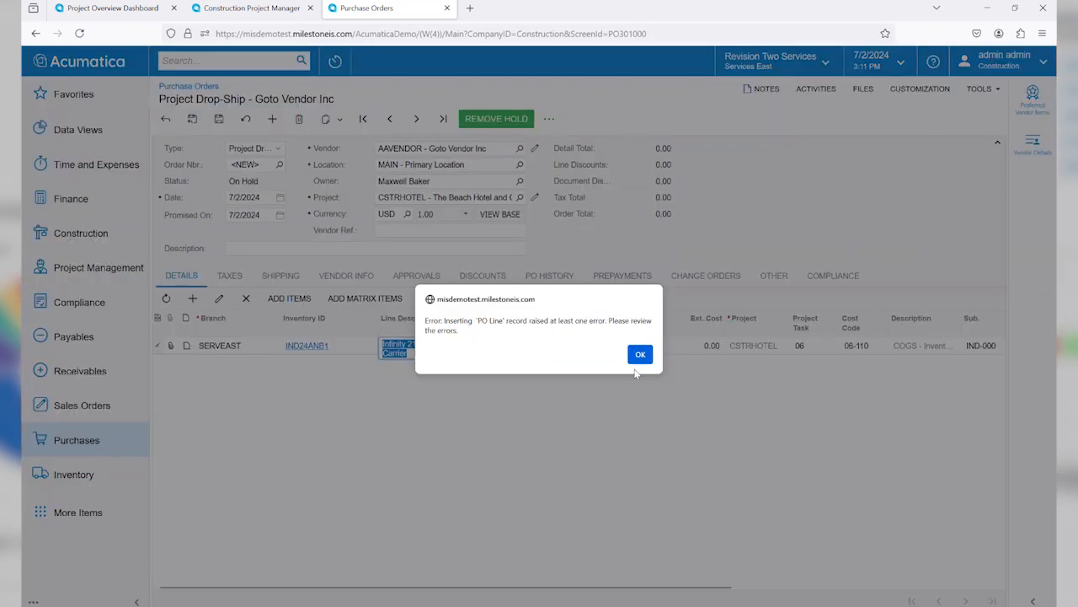
{"action": "left_click", "coordinate": [640, 354]}
{"action": "left_click", "coordinate": [589, 346]}
{"action": "type", "text": "1"}
{"action": "key", "text": "Tab"}
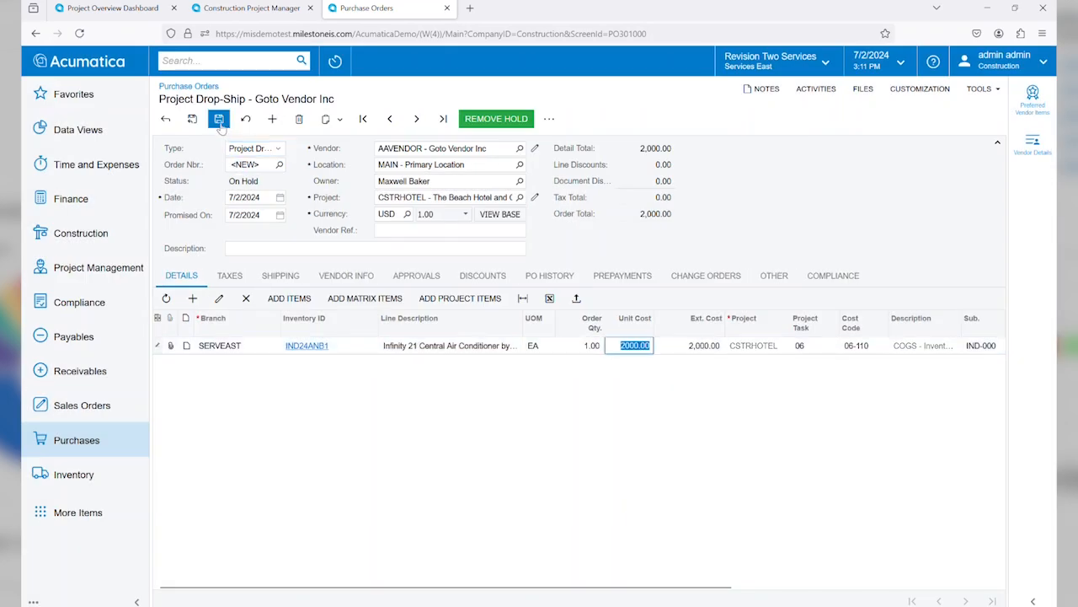
{"action": "left_click", "coordinate": [495, 118]}
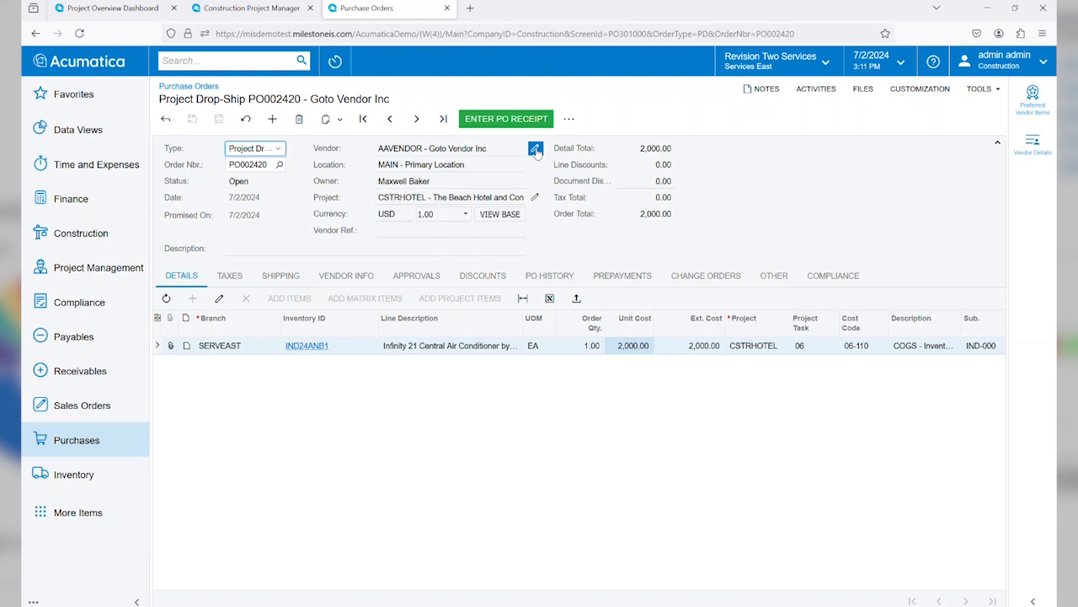
Step: Open the order's project, filter its cost budget by task 06 and examine the Building Materials & Appliances line's committed open amount
{"action": "left_click", "coordinate": [536, 198]}
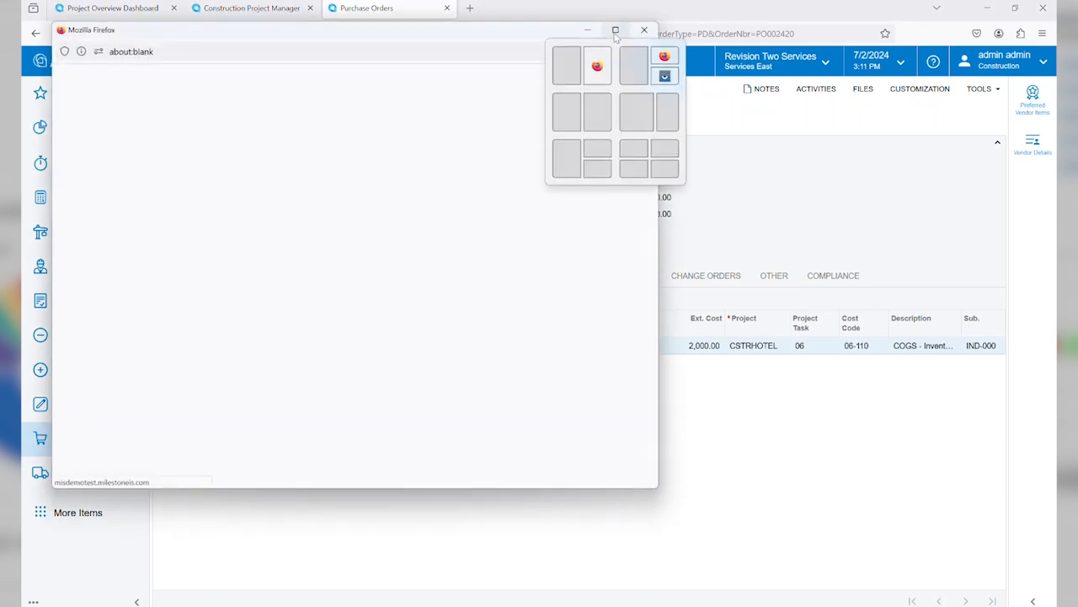
{"action": "left_click", "coordinate": [616, 29]}
{"action": "double_click", "coordinate": [623, 4]}
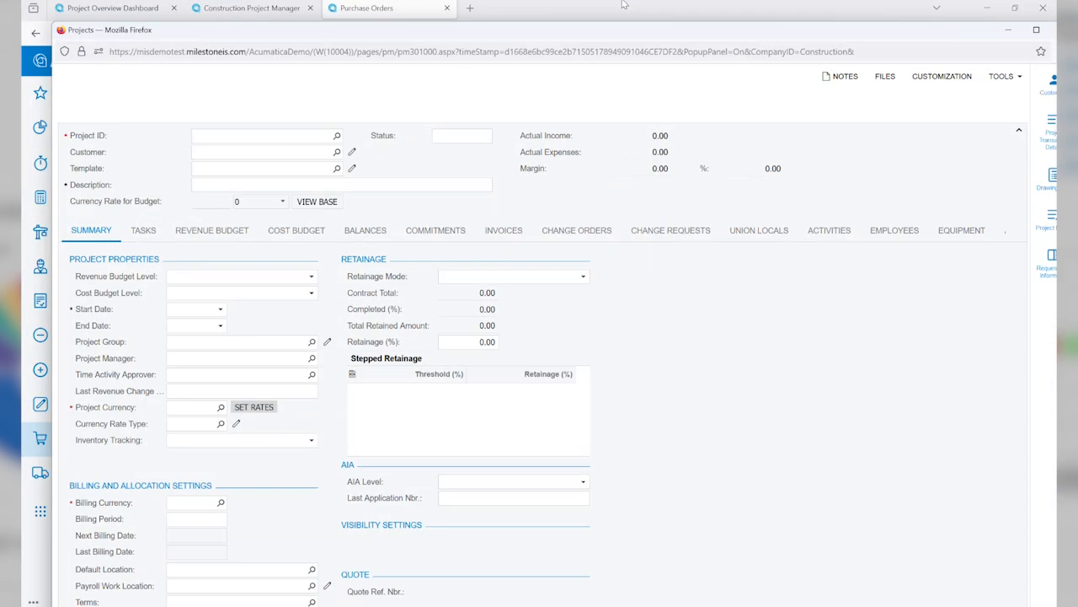
{"action": "left_click", "coordinate": [1034, 31]}
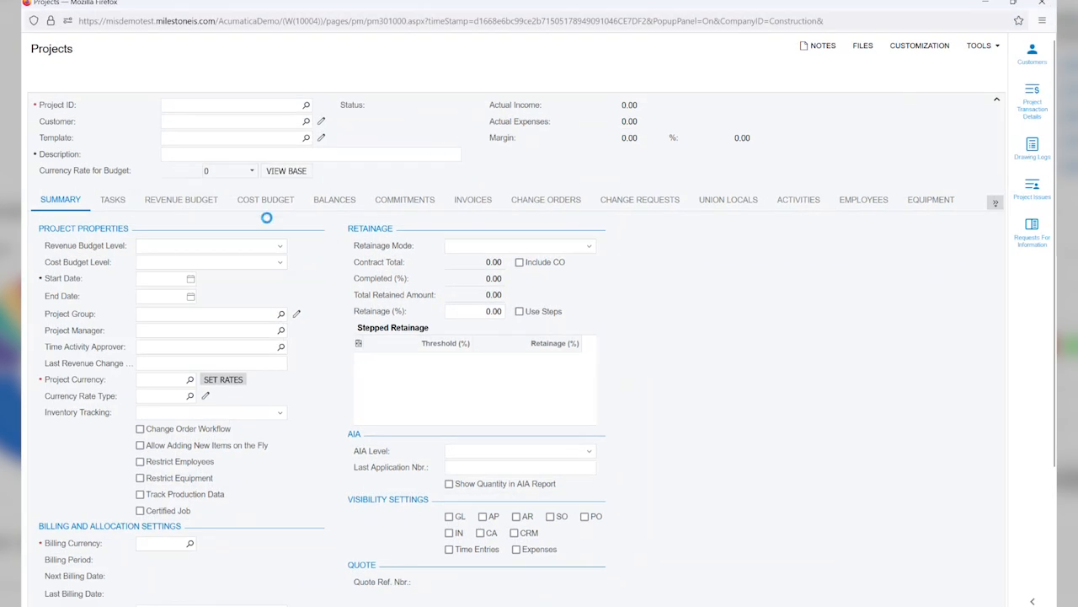
{"action": "left_click", "coordinate": [266, 206]}
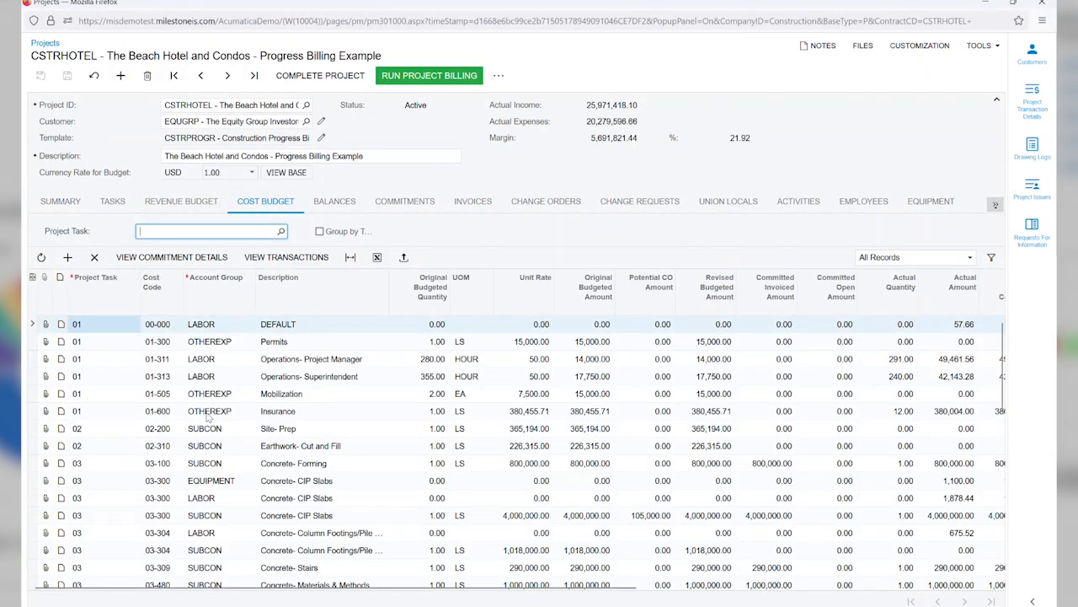
{"action": "left_click", "coordinate": [182, 230]}
{"action": "type", "text": "06"}
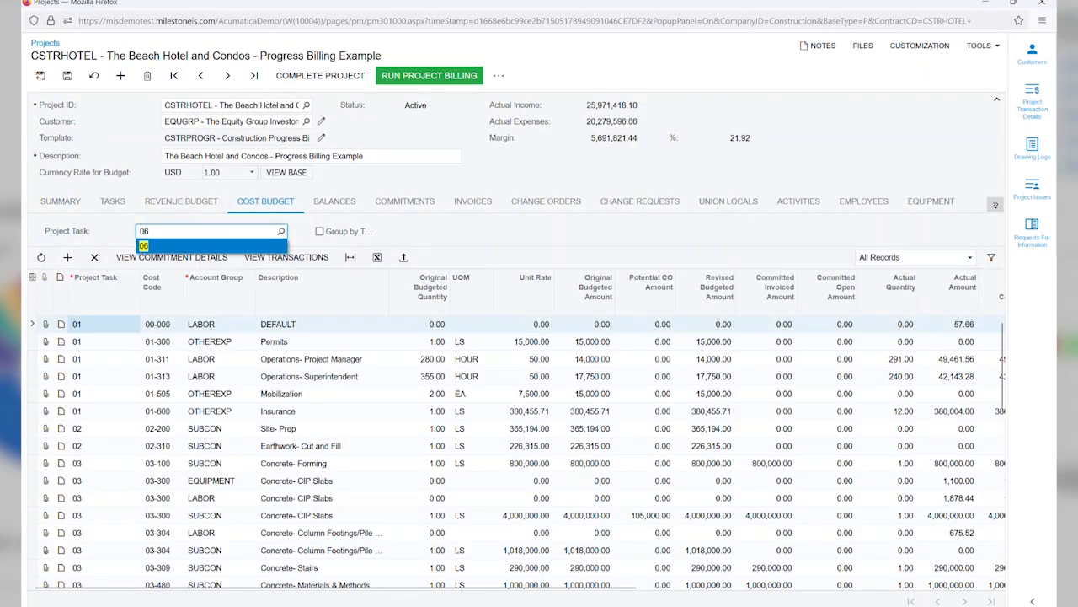
{"action": "key", "text": "Return"}
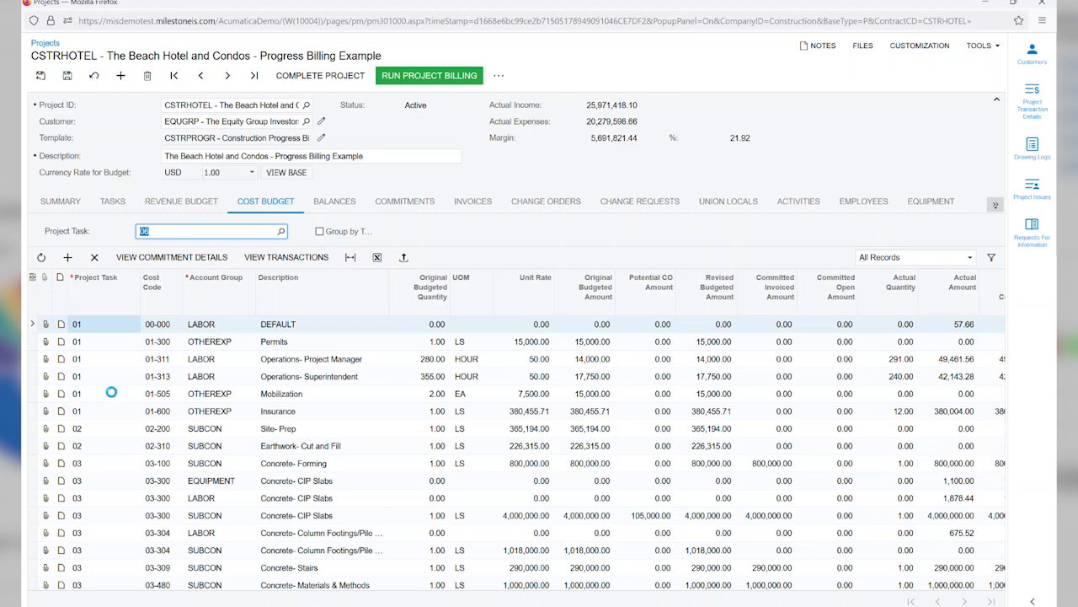
{"action": "left_click", "coordinate": [118, 345]}
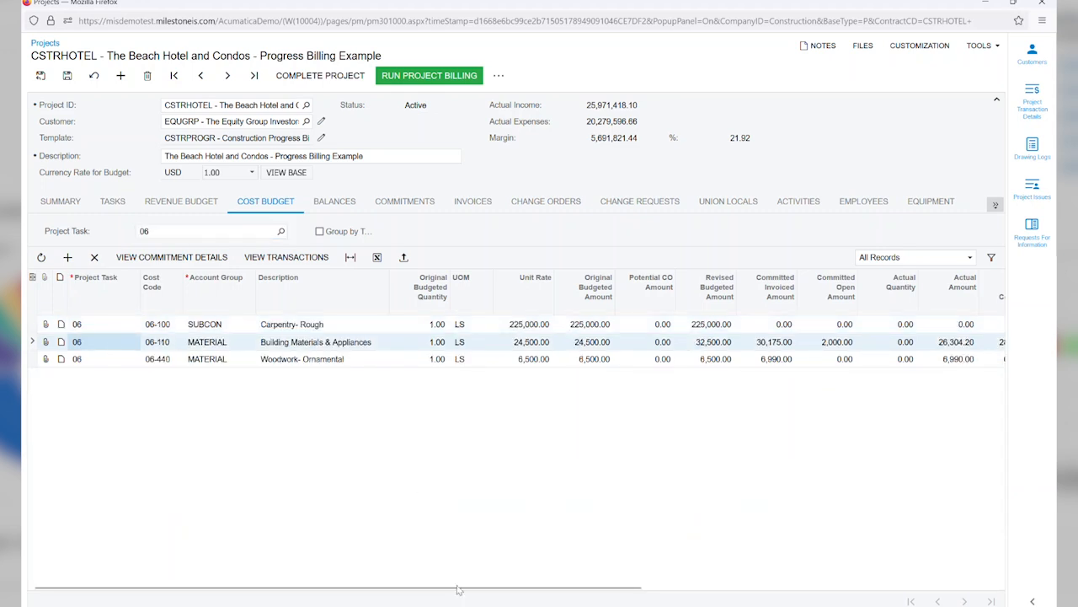
{"action": "left_click_drag", "start_coordinate": [453, 583], "coordinate": [663, 584]}
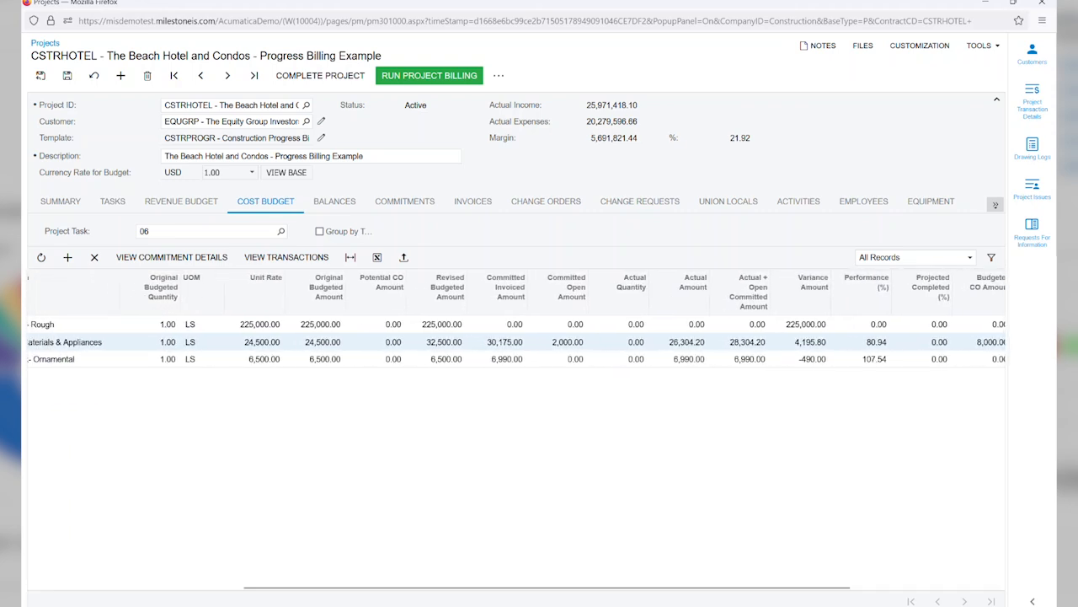
{"action": "left_click", "coordinate": [551, 343]}
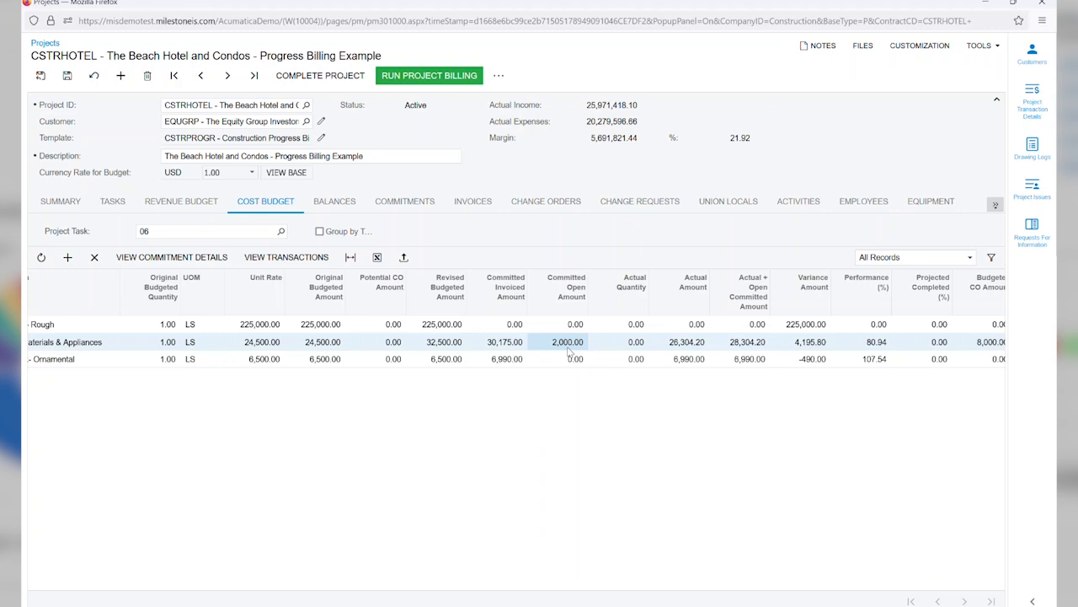
Step: Sort the project's commitments by date in descending order, examine the newest drop-ship order's date and status, and close the project window
{"action": "left_click", "coordinate": [393, 201]}
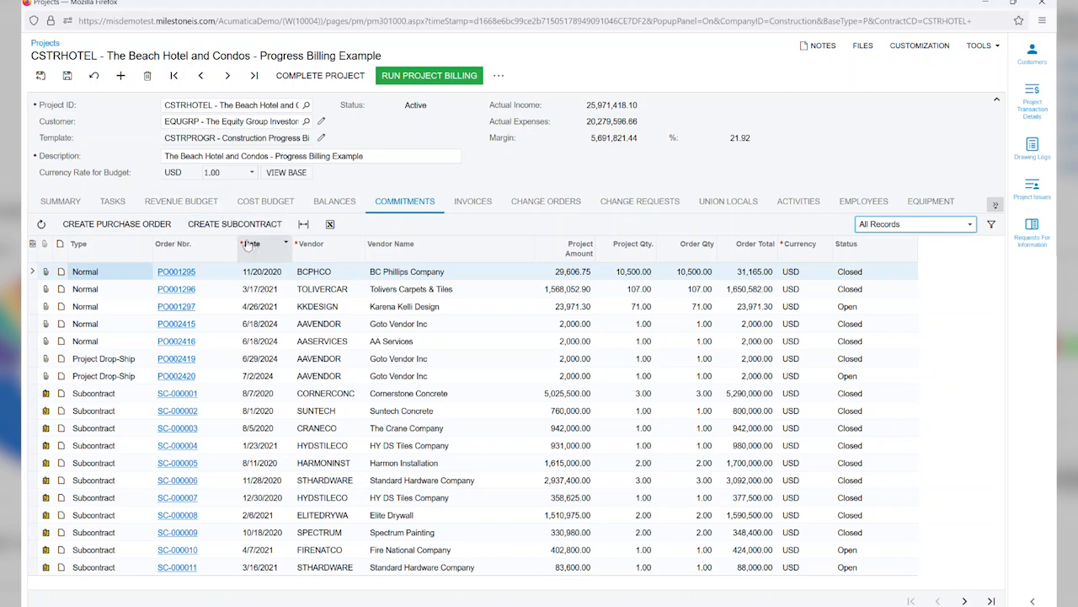
{"action": "left_click", "coordinate": [272, 257]}
{"action": "left_click", "coordinate": [293, 292]}
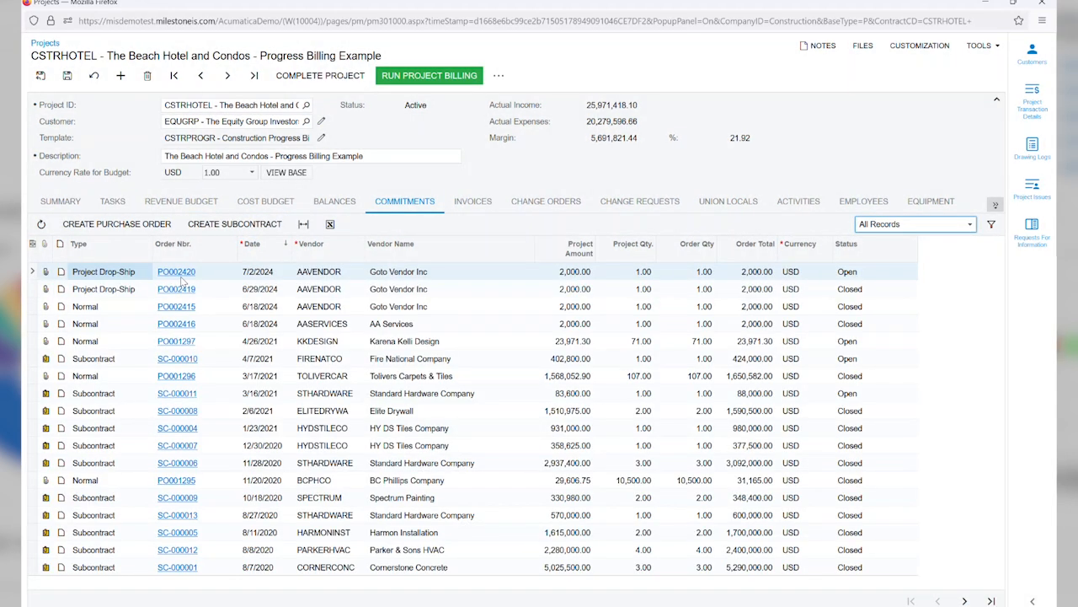
{"action": "left_click", "coordinate": [271, 275]}
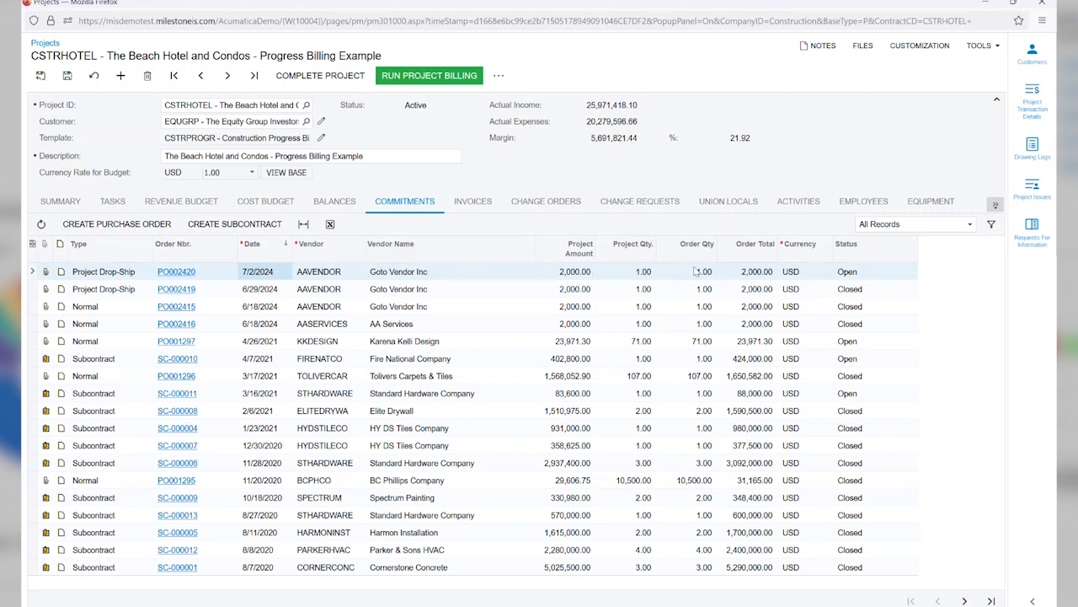
{"action": "left_click", "coordinate": [857, 276]}
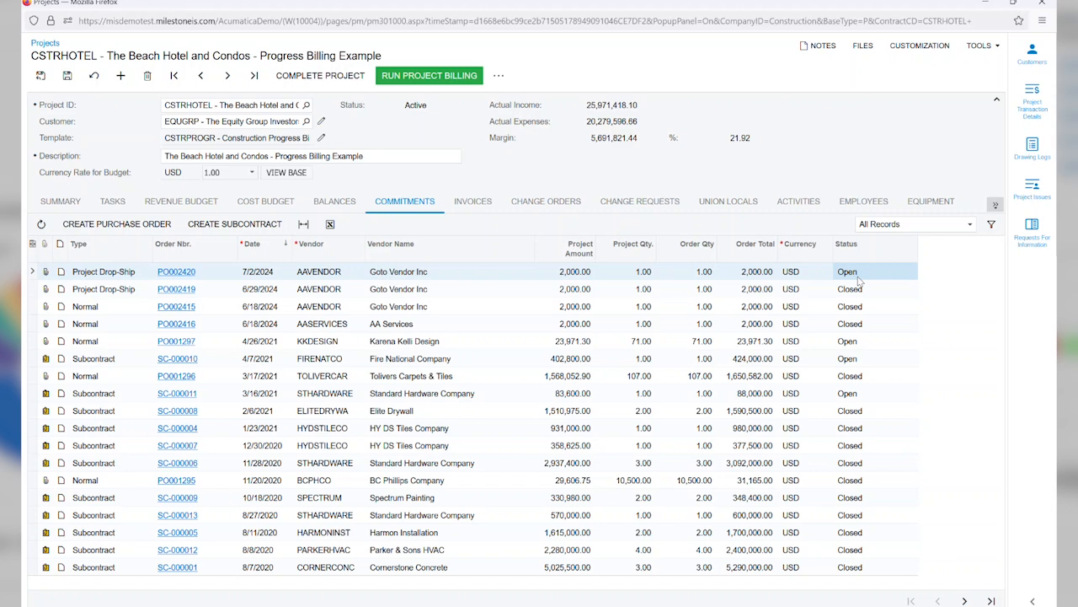
{"action": "left_click", "coordinate": [1045, 4]}
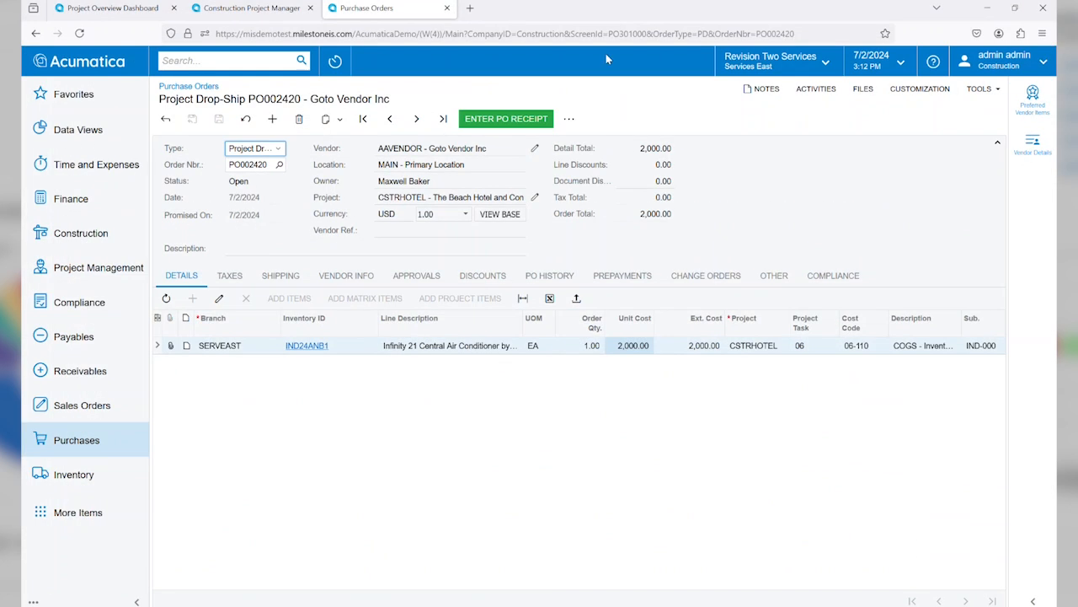
Step: Enter a receipt for the drop-ship order with vendor reference 3654256, release it and open its billing details
{"action": "right_click", "coordinate": [492, 127]}
{"action": "left_click", "coordinate": [489, 126]}
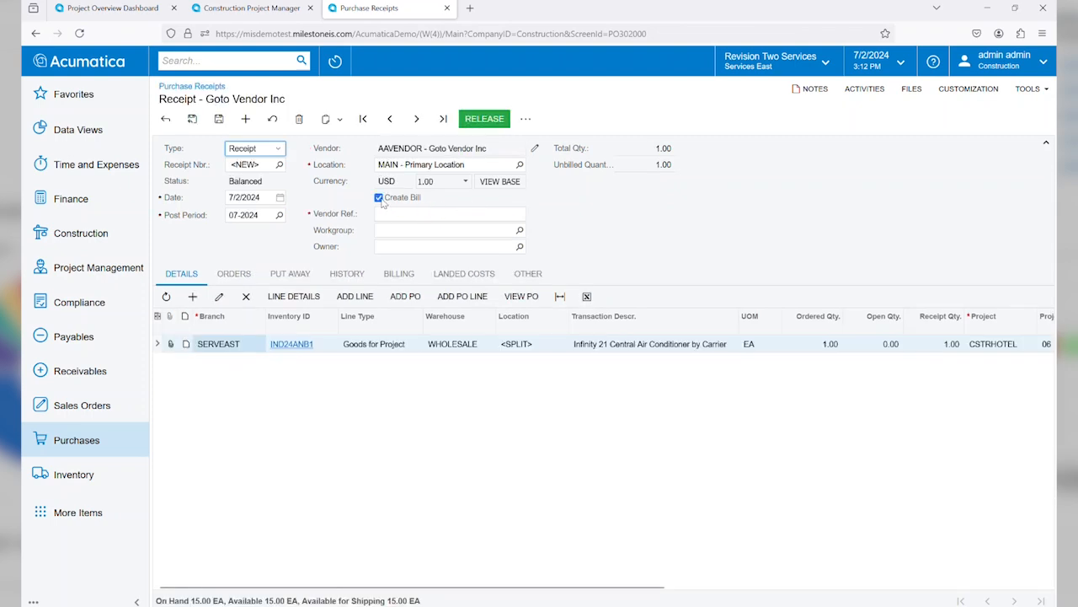
{"action": "left_click", "coordinate": [385, 213]}
{"action": "type", "text": "3654256"}
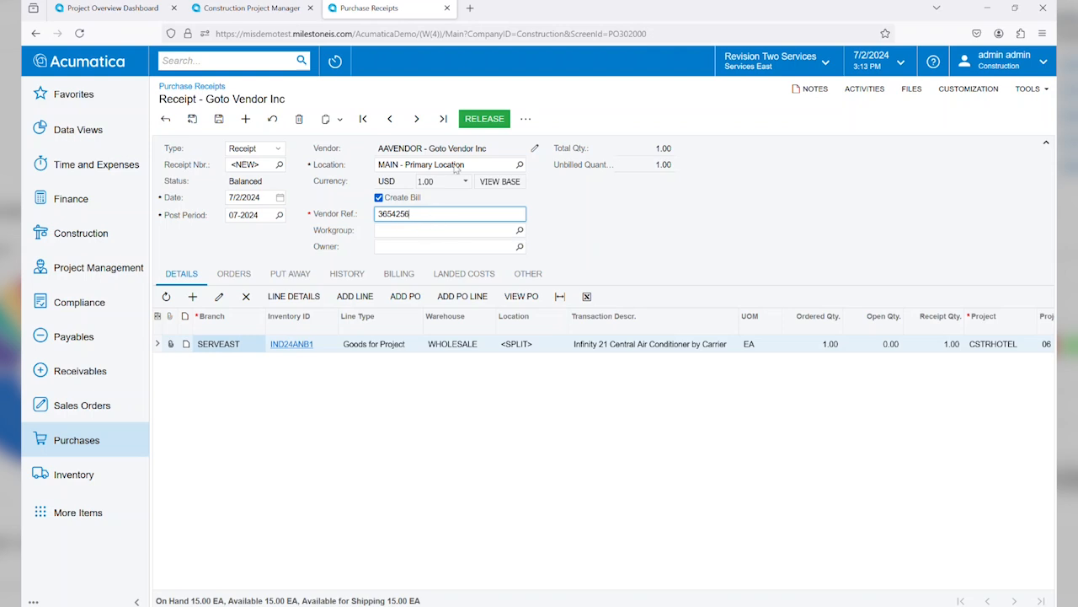
{"action": "left_click", "coordinate": [484, 119]}
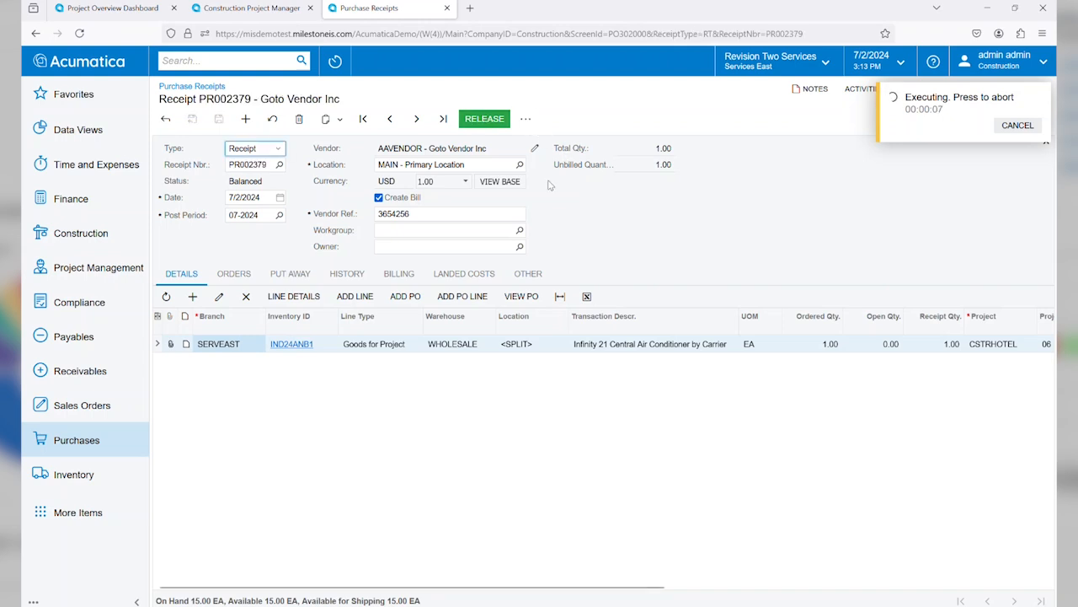
{"action": "left_click", "coordinate": [403, 278]}
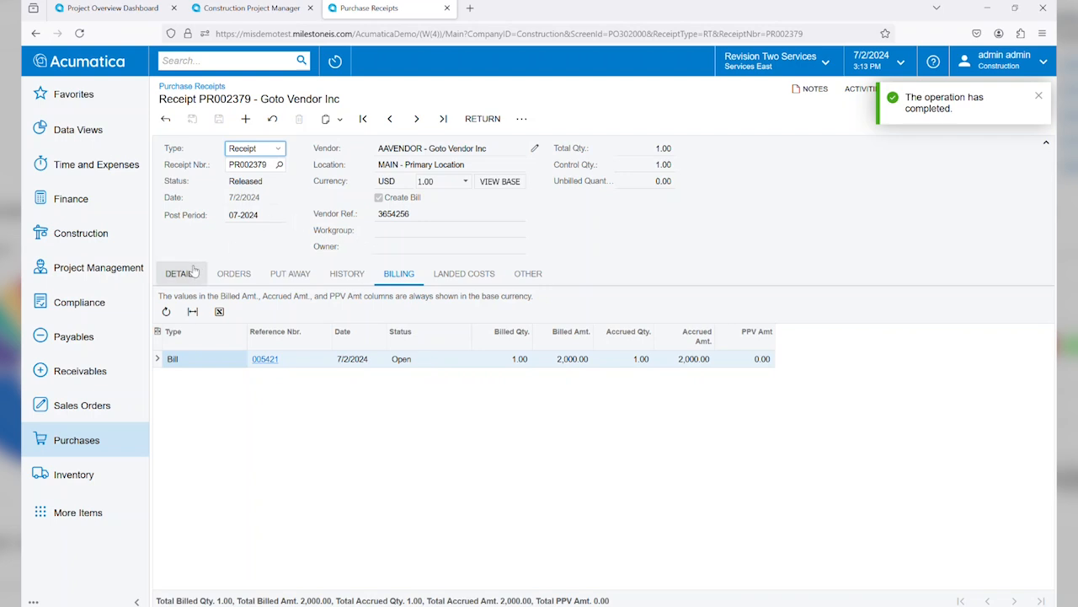
Step: Reopen the Beach Hotel and Condos project and check task 06's Building Materials & Appliances committed open and actual amounts in the cost budget
{"action": "left_click", "coordinate": [336, 63]}
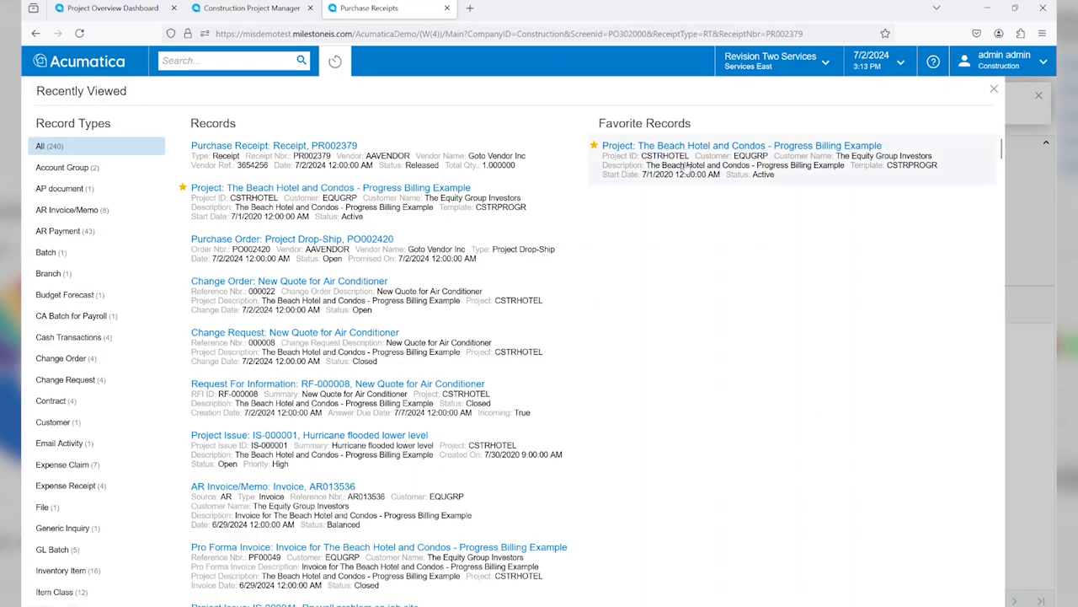
{"action": "left_click", "coordinate": [686, 167]}
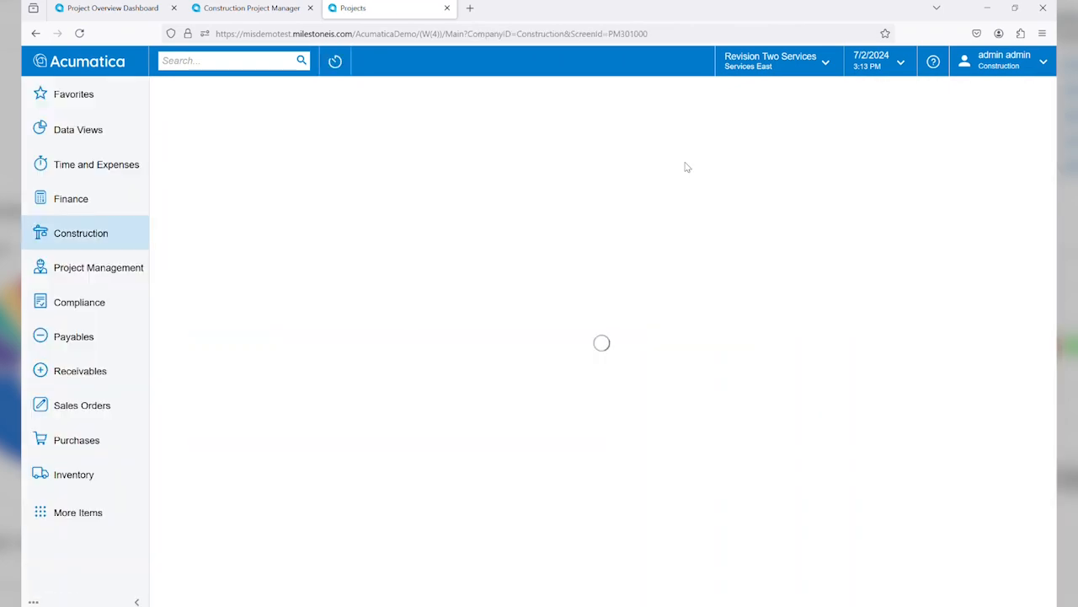
{"action": "left_click", "coordinate": [396, 254]}
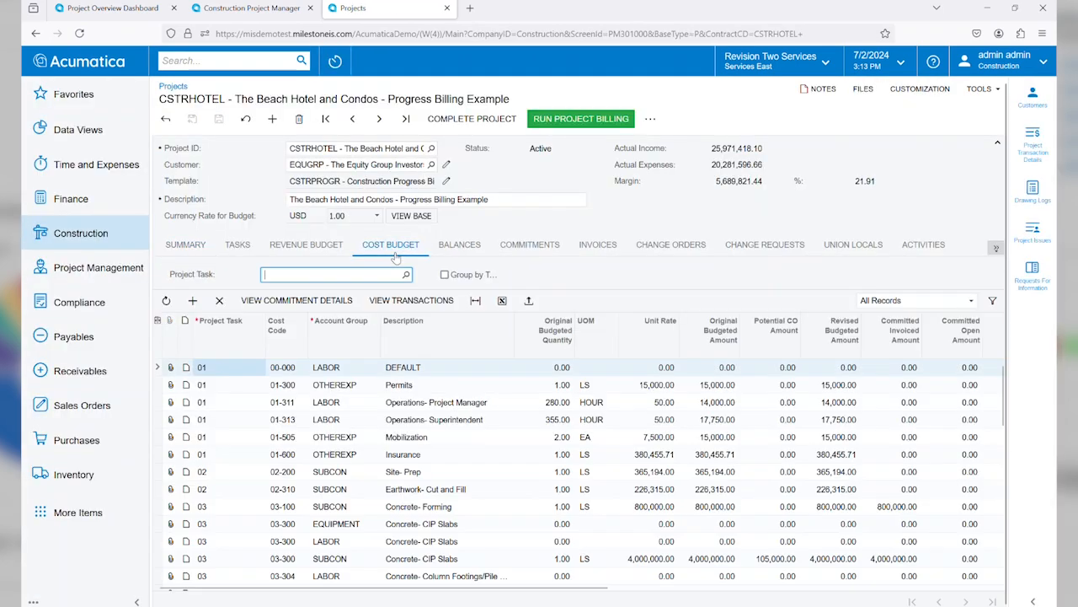
{"action": "type", "text": "08"}
{"action": "key", "text": "Return"}
{"action": "left_click", "coordinate": [304, 388]}
{"action": "left_click_drag", "start_coordinate": [471, 589], "coordinate": [655, 589]}
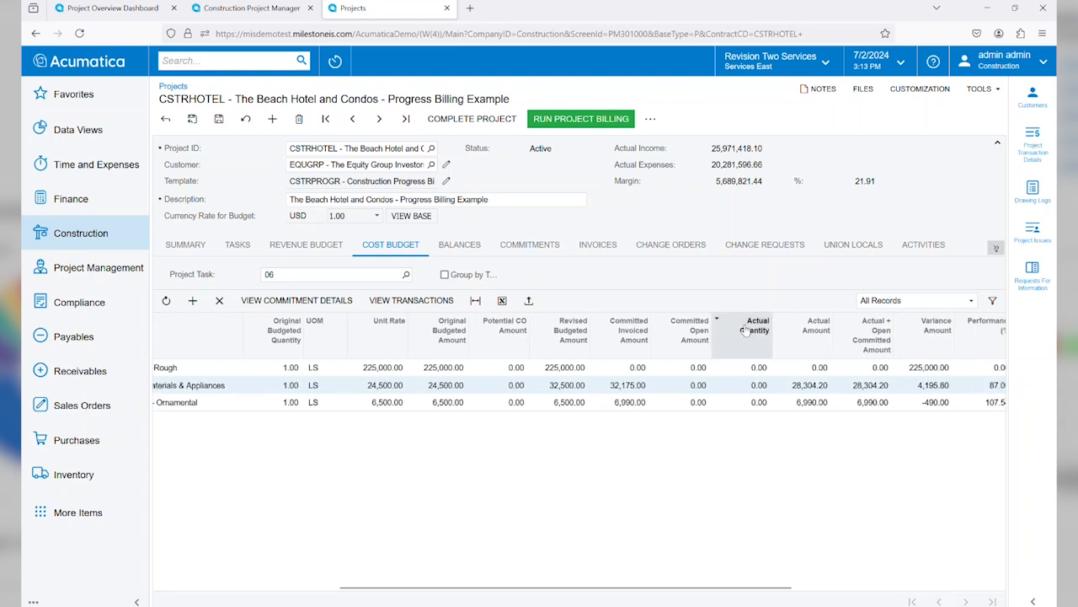
{"action": "left_click", "coordinate": [693, 390]}
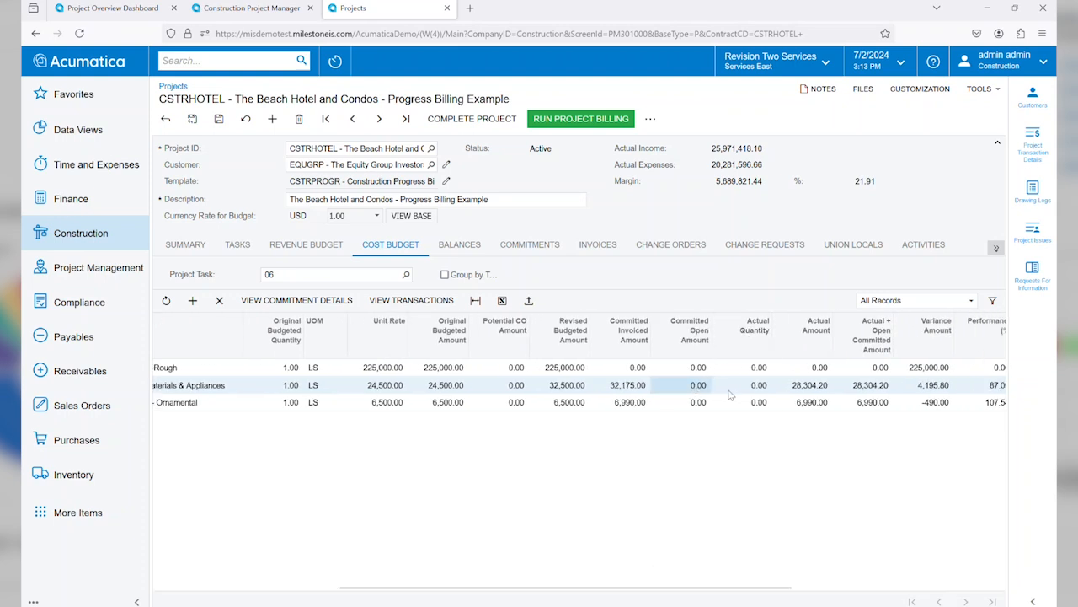
{"action": "left_click", "coordinate": [817, 392]}
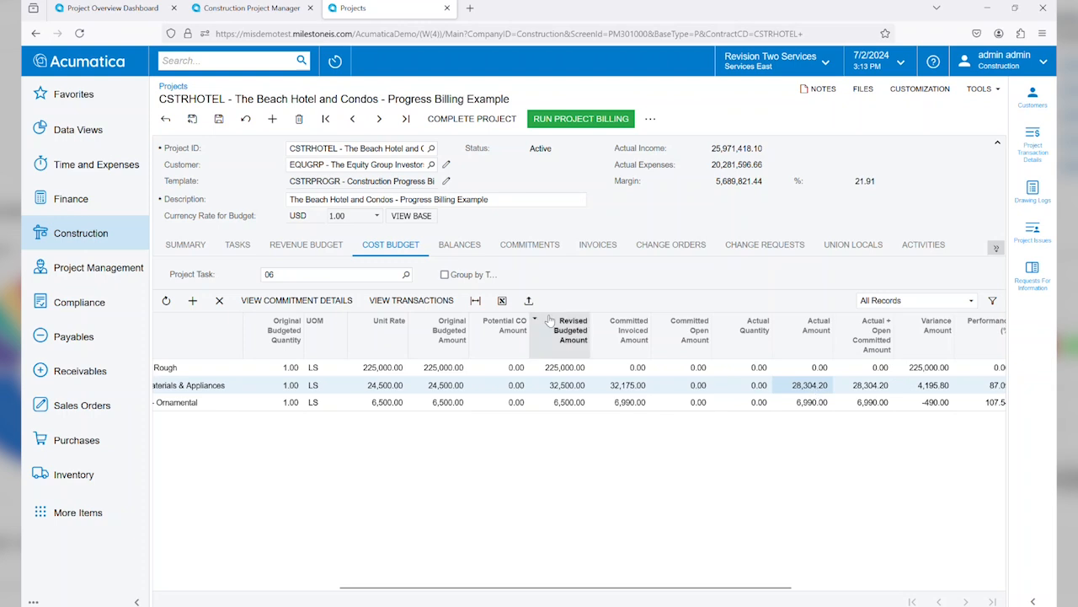
Step: View the transactions behind the Building Materials & Appliances budget line, locate the 7/2/2024 air conditioner entry, and close the details
{"action": "left_click", "coordinate": [427, 302]}
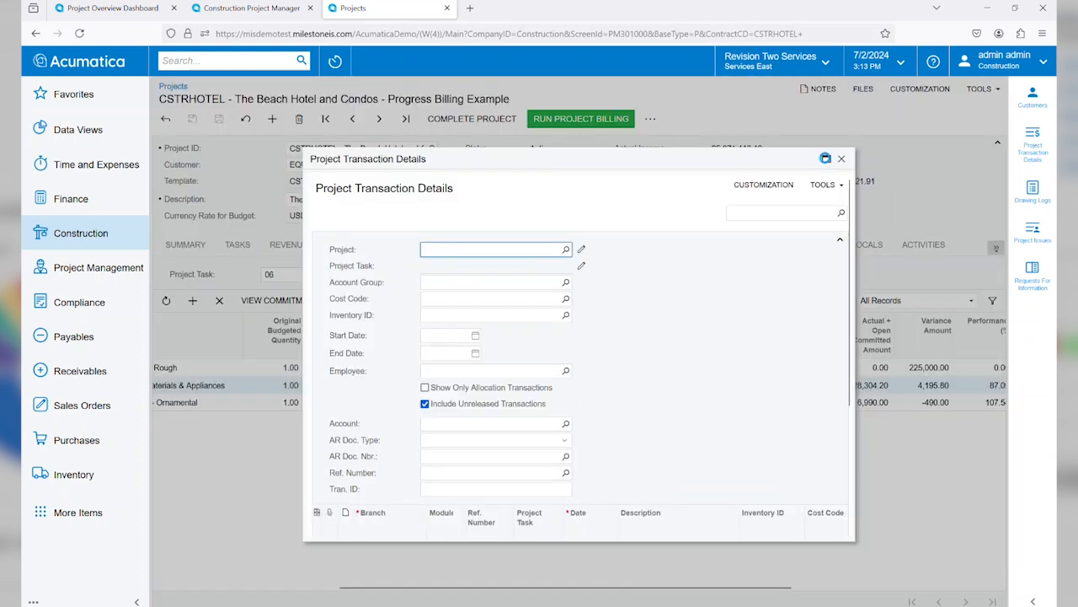
{"action": "left_click", "coordinate": [826, 158]}
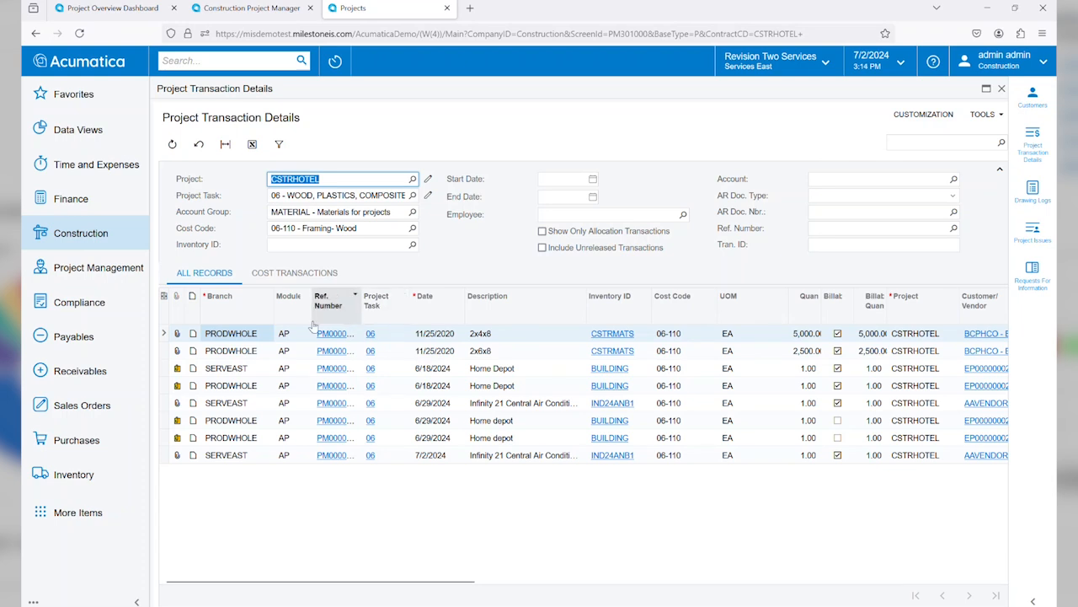
{"action": "left_click", "coordinate": [254, 458]}
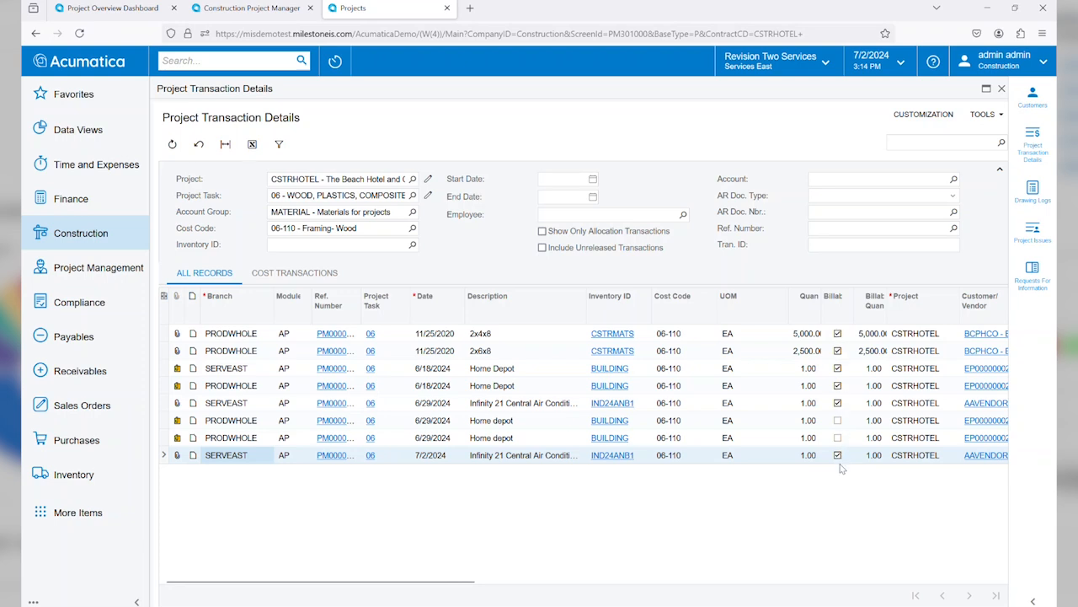
{"action": "left_click", "coordinate": [1002, 89]}
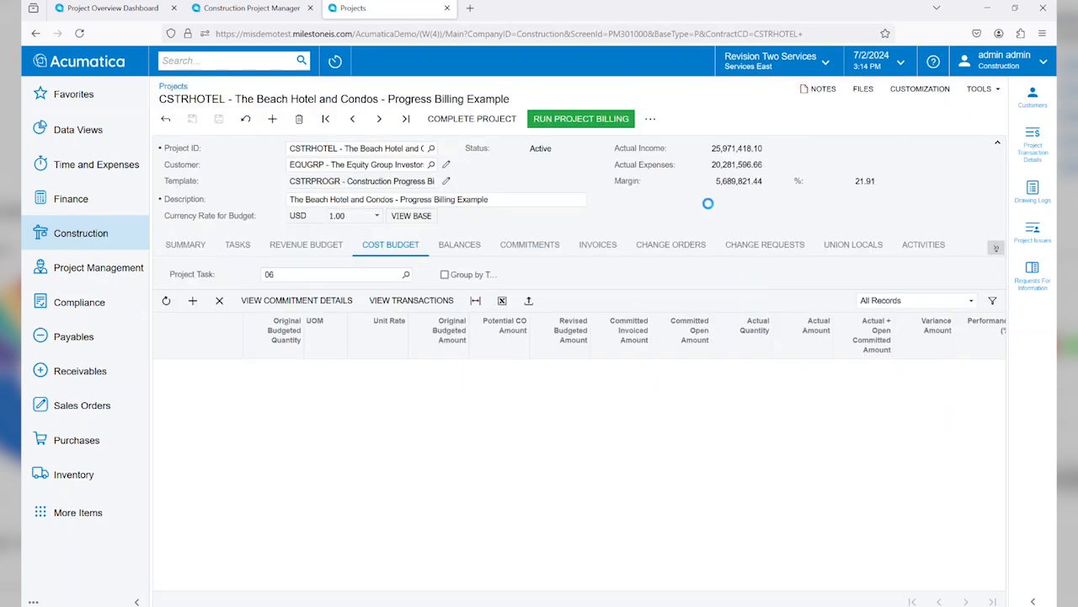
Step: Create a subcontract from the project's commitments, set its vendor to PLUMBING - Plumbing Works, and check the vendor's warning
{"action": "left_click", "coordinate": [529, 244]}
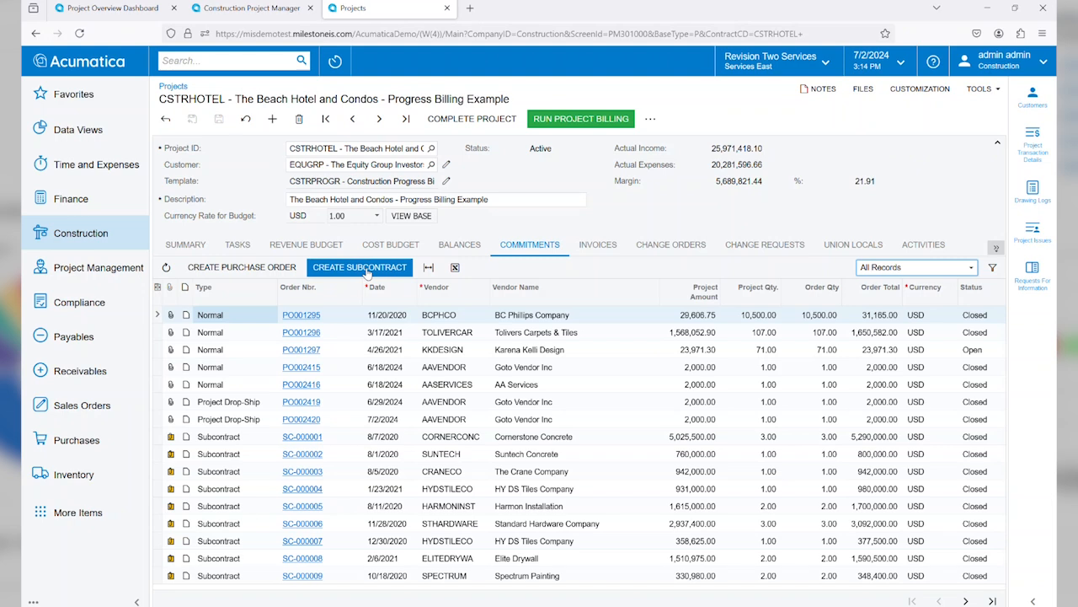
{"action": "left_click", "coordinate": [368, 270]}
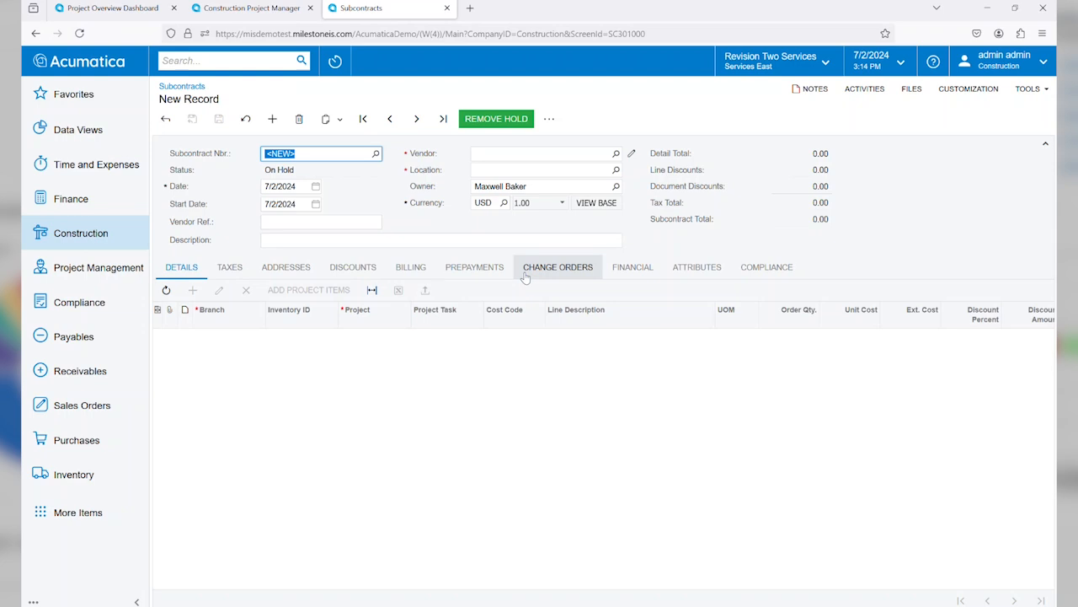
{"action": "left_click", "coordinate": [523, 156]}
{"action": "type", "text": "plumbin"}
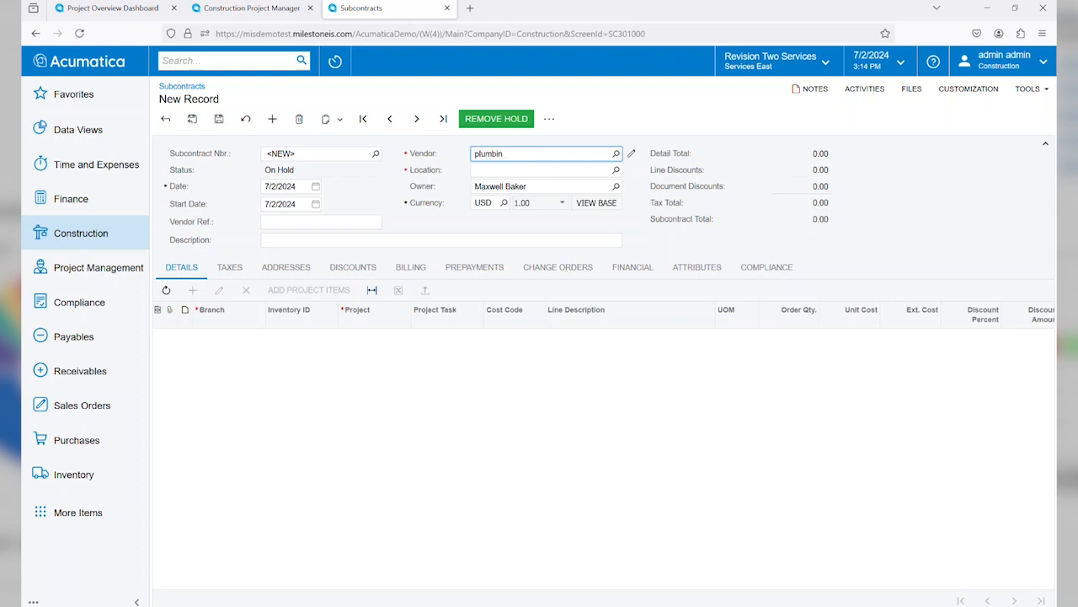
{"action": "key", "text": "Down"}
{"action": "key", "text": "Return"}
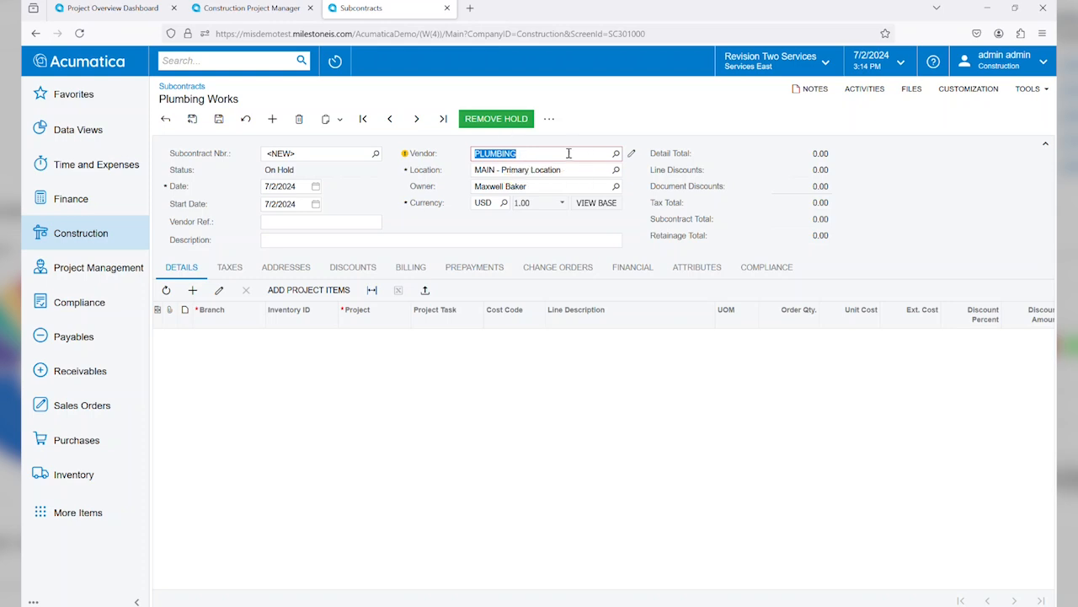
{"action": "left_click", "coordinate": [616, 154]}
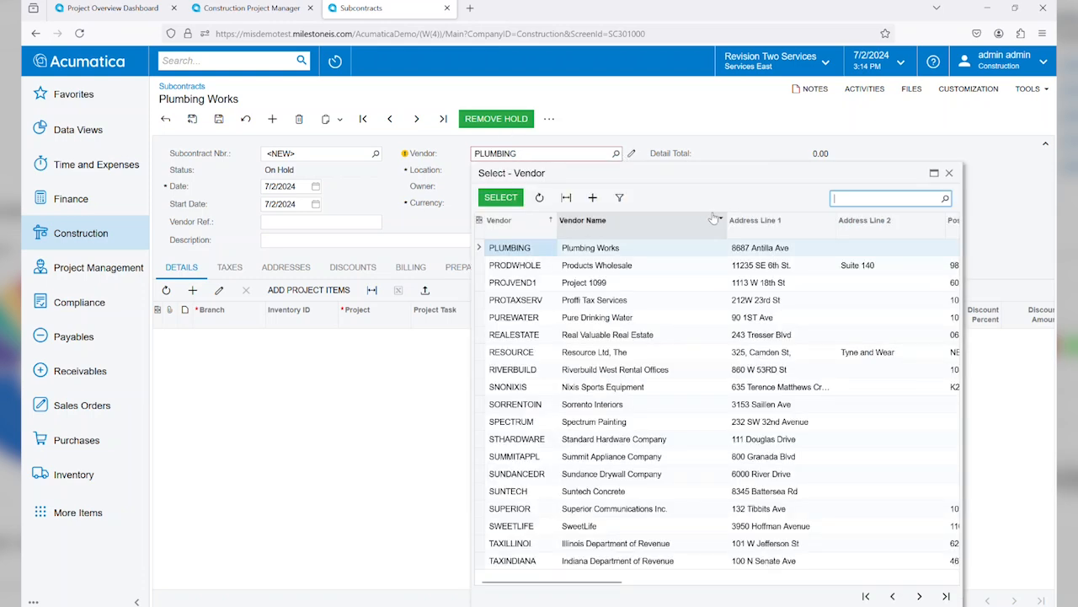
{"action": "double_click", "coordinate": [683, 246]}
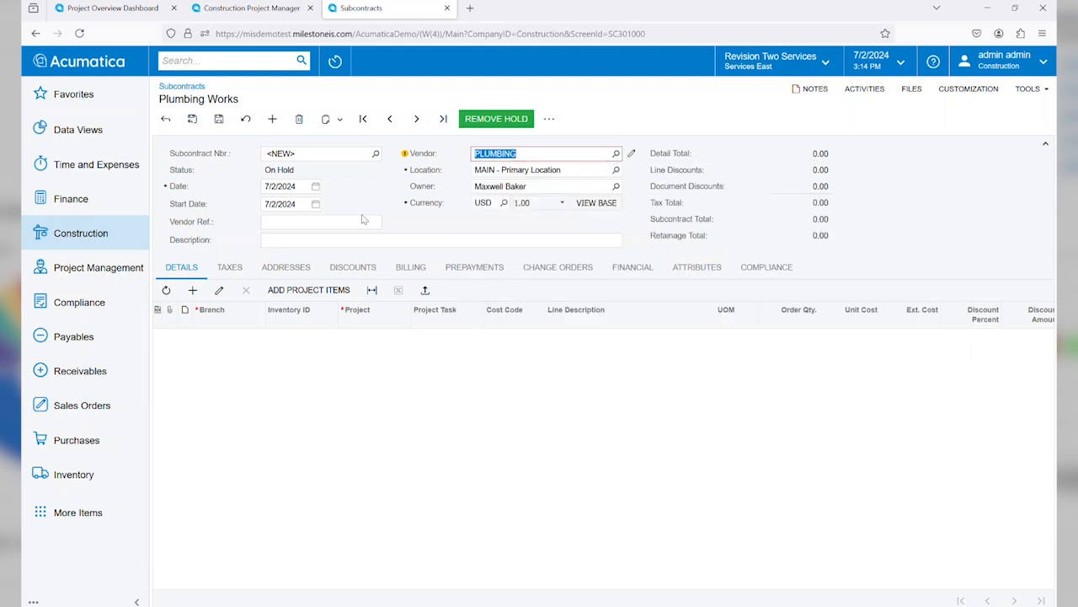
{"action": "mouse_move", "coordinate": [405, 156]}
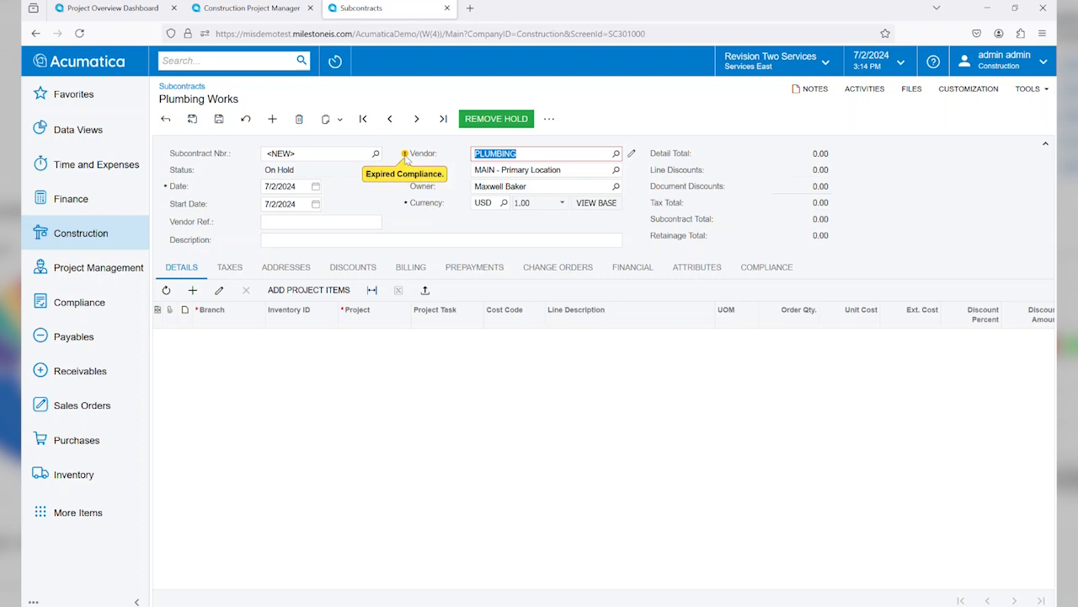
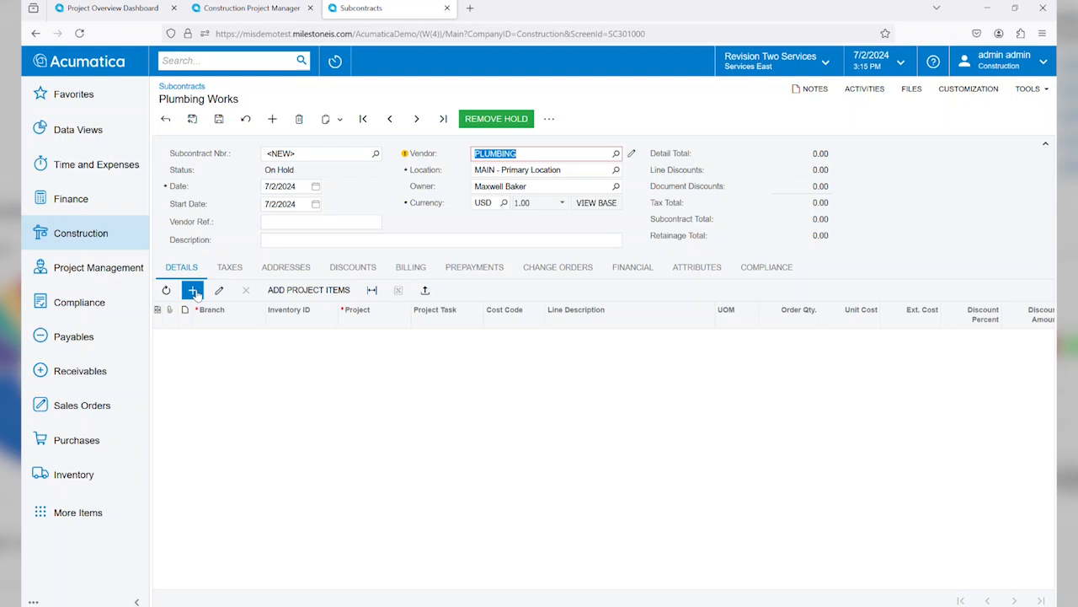
Step: Add the CSTRHOTEL project's task 15 line for cost code 15-400, Plumbing- Fixtures and Equipment, to the subcontract
{"action": "left_click", "coordinate": [317, 290]}
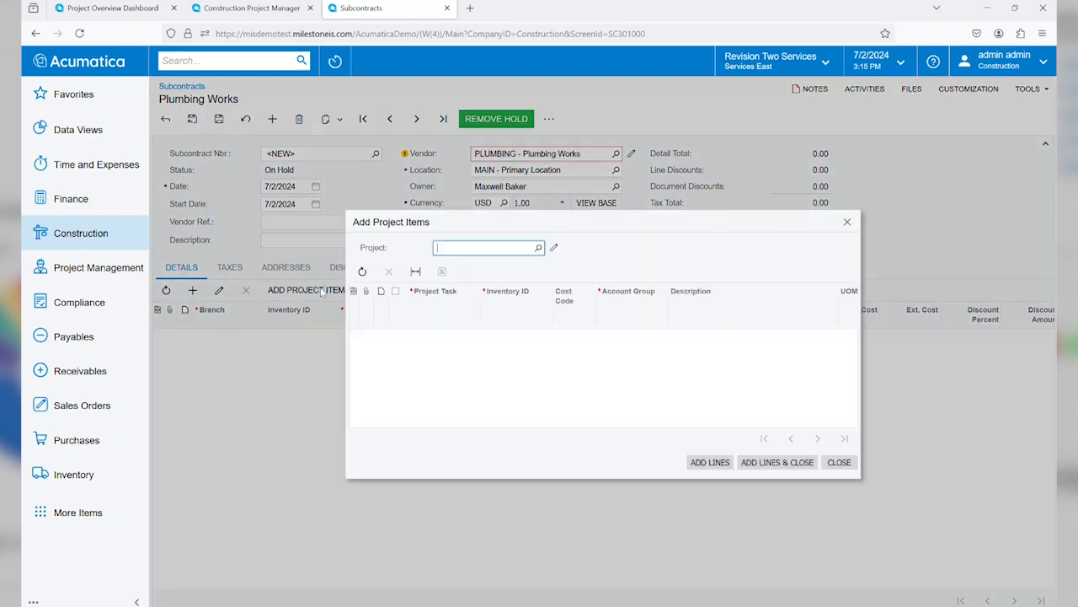
{"action": "type", "text": "hotel"}
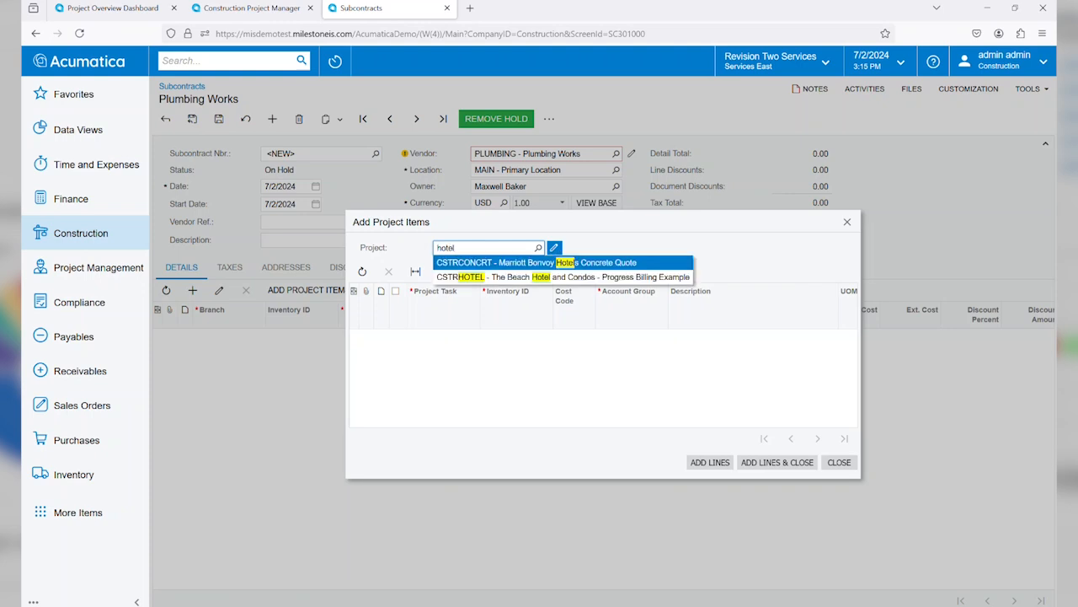
{"action": "key", "text": "Down"}
{"action": "key", "text": "Return"}
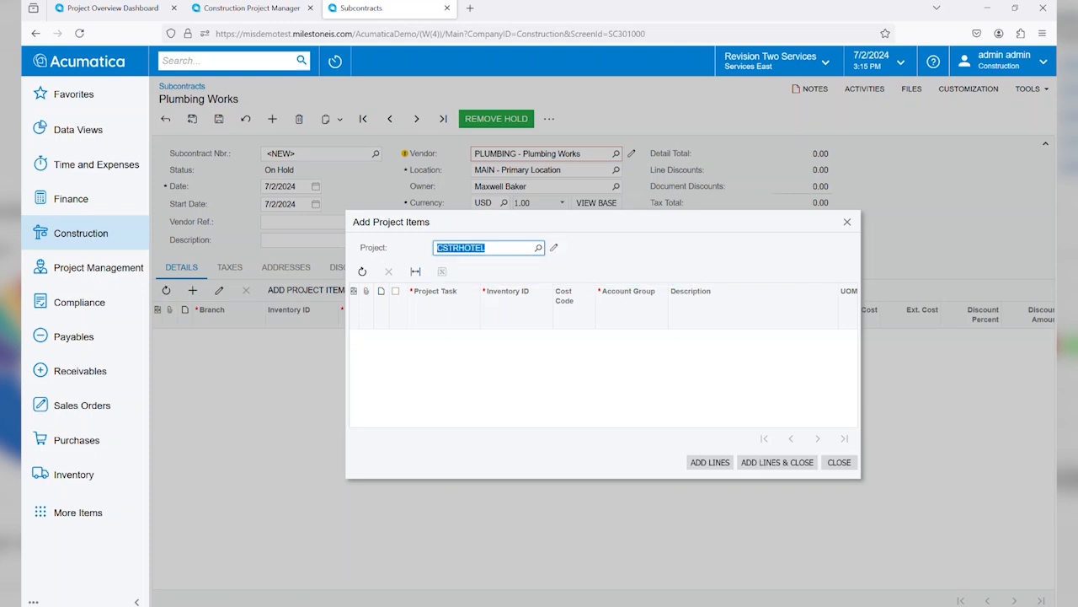
{"action": "left_click", "coordinate": [434, 296]}
{"action": "left_click", "coordinate": [437, 500]}
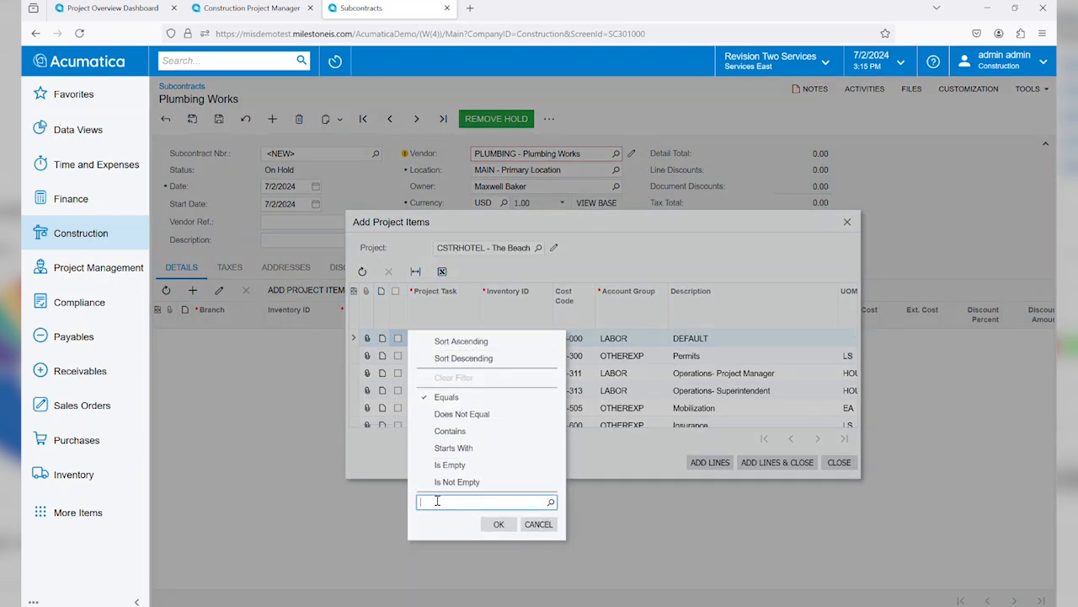
{"action": "key", "text": "Return"}
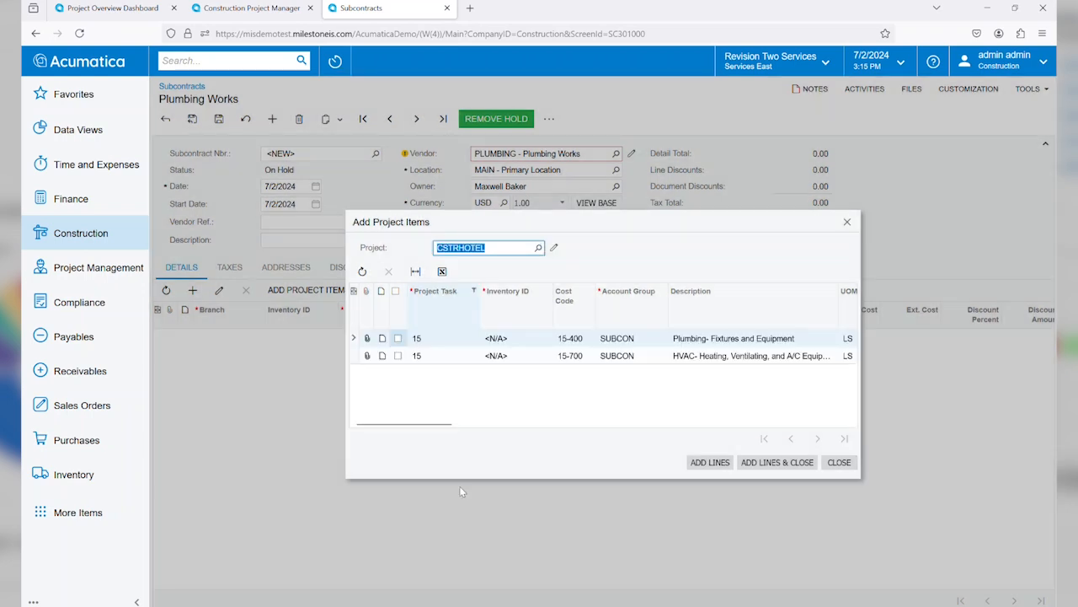
{"action": "left_click", "coordinate": [397, 337]}
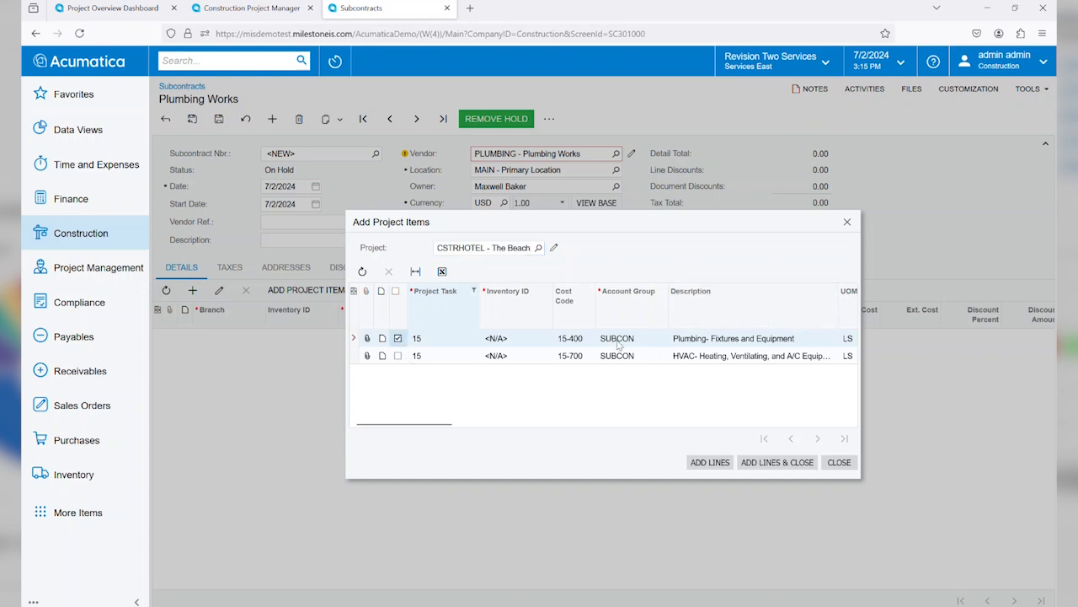
{"action": "left_click", "coordinate": [775, 463]}
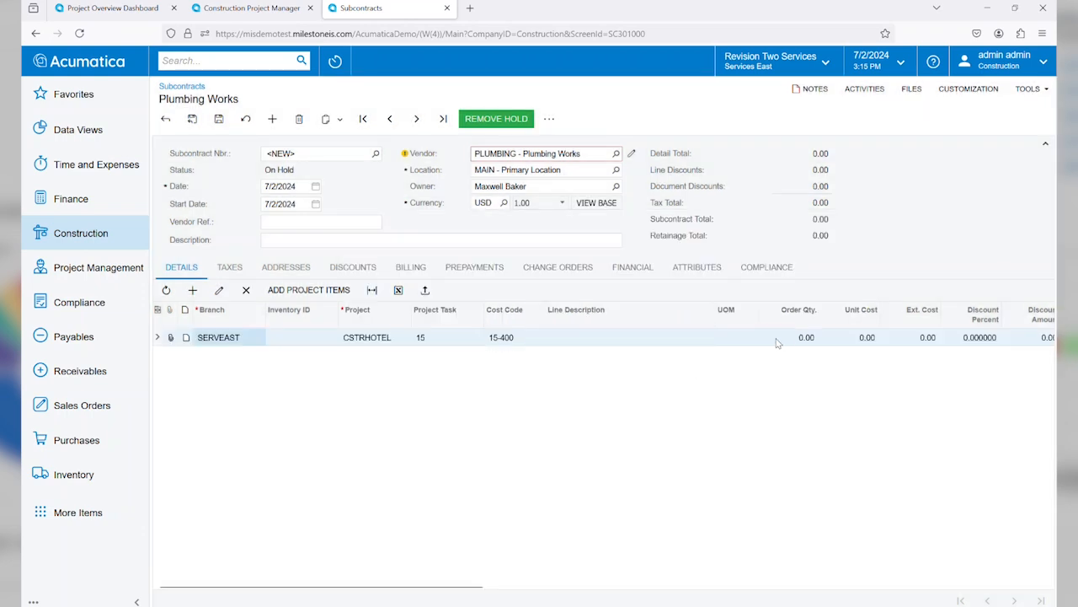
Step: Set the subcontract line's unit of measure to HOUR, order quantity to 30 and unit cost to 100, and save the subcontract
{"action": "left_click", "coordinate": [805, 339]}
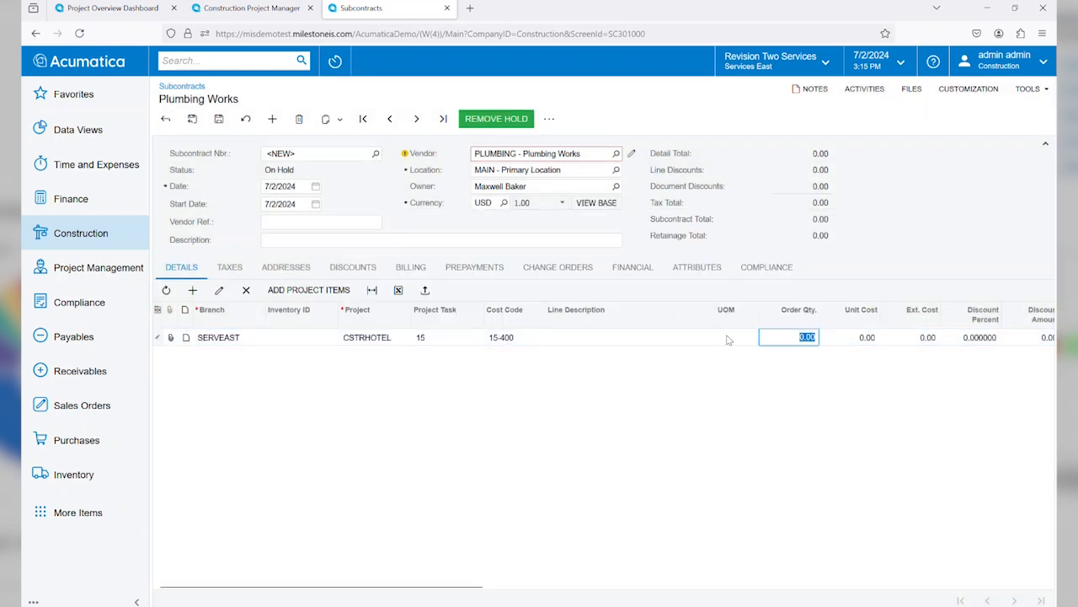
{"action": "left_click", "coordinate": [734, 336]}
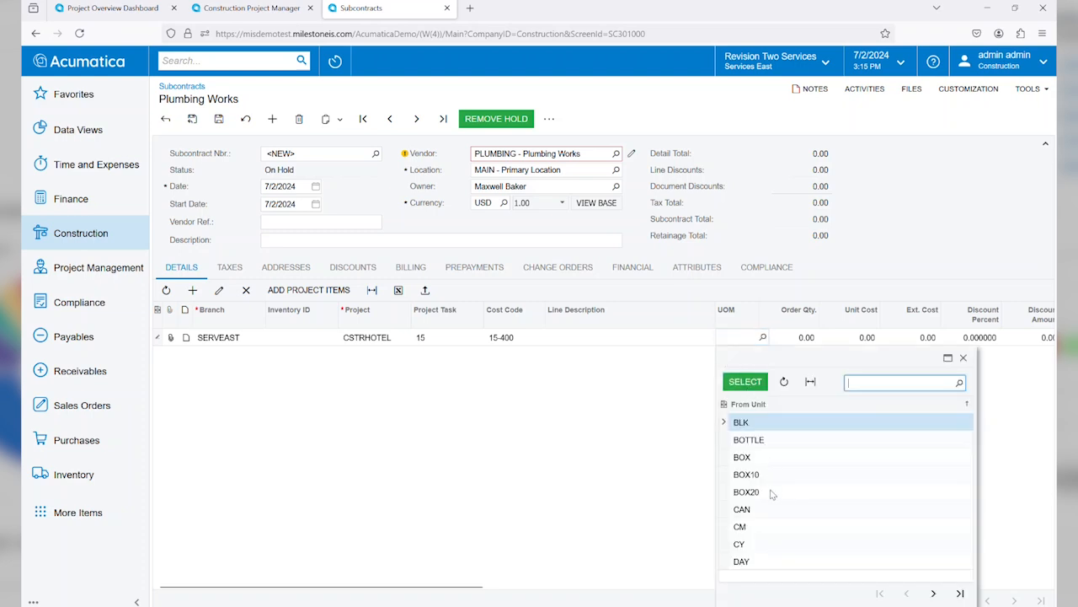
{"action": "type", "text": "hour"}
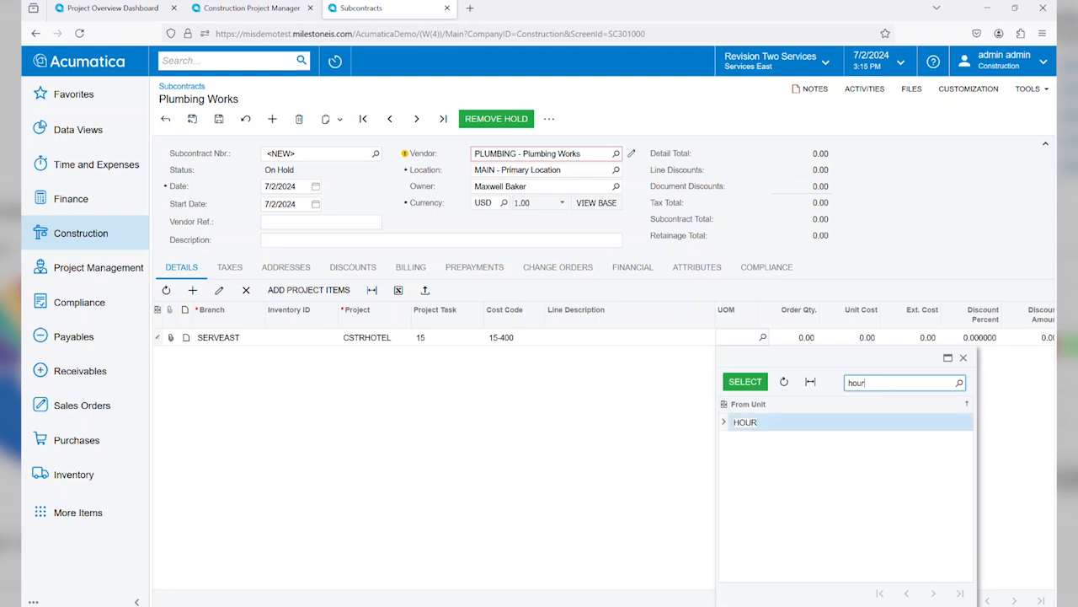
{"action": "double_click", "coordinate": [767, 424]}
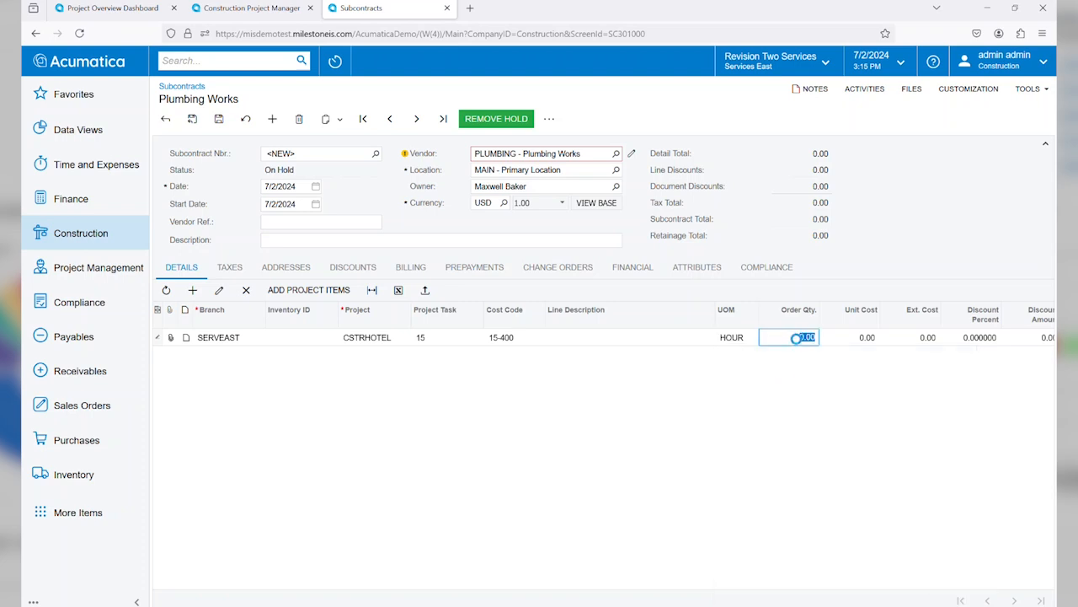
{"action": "type", "text": "30"}
{"action": "key", "text": "Tab"}
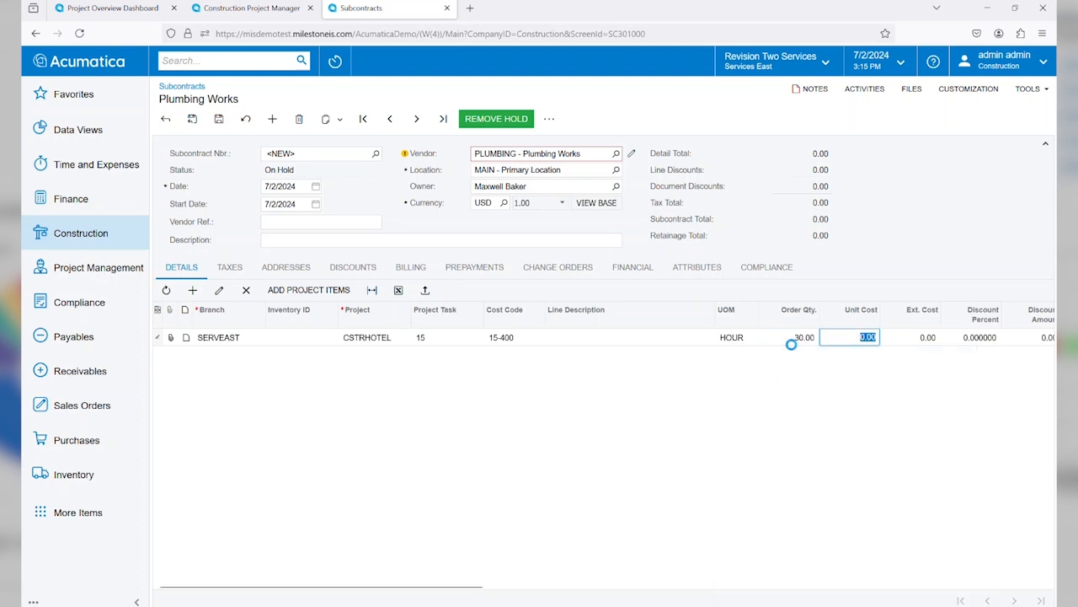
{"action": "type", "text": "100"}
{"action": "key", "text": "Tab"}
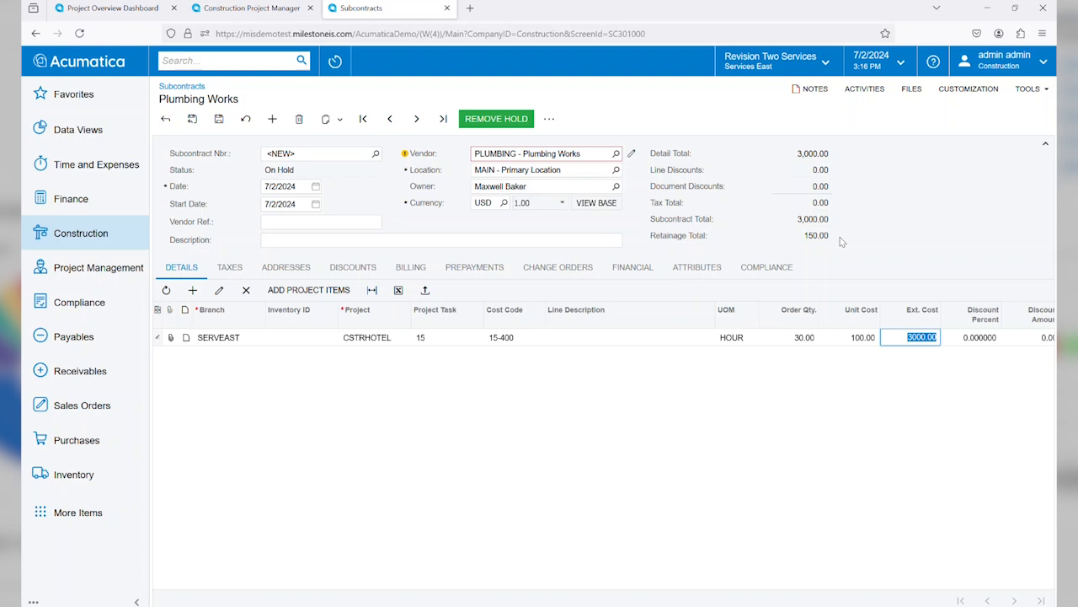
{"action": "left_click", "coordinate": [220, 118]}
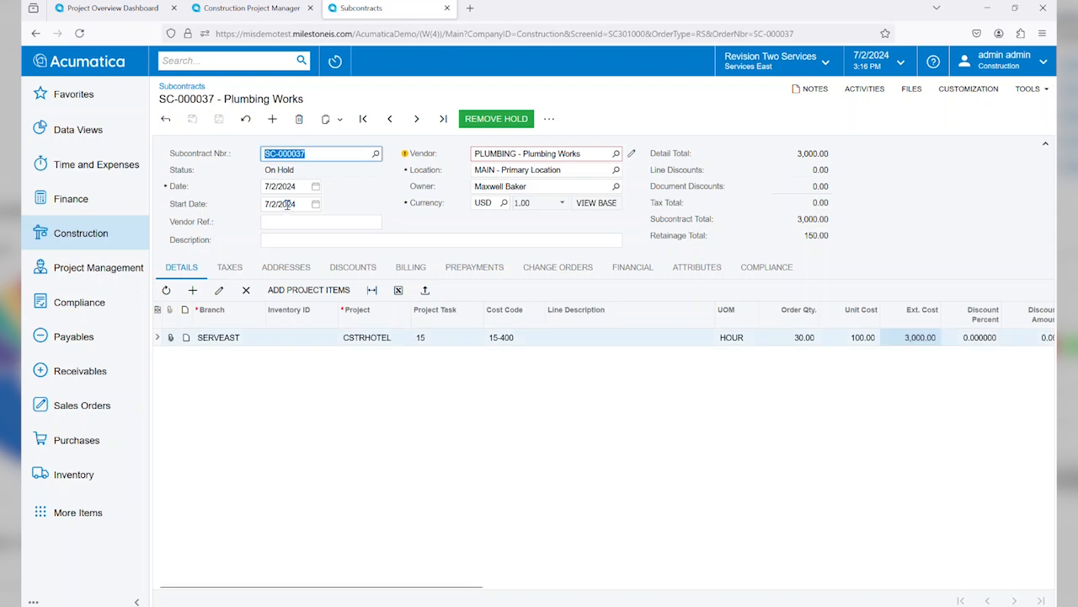
Step: Review the subcontract's change orders and compliance documents, and return to its line details
{"action": "left_click", "coordinate": [550, 266]}
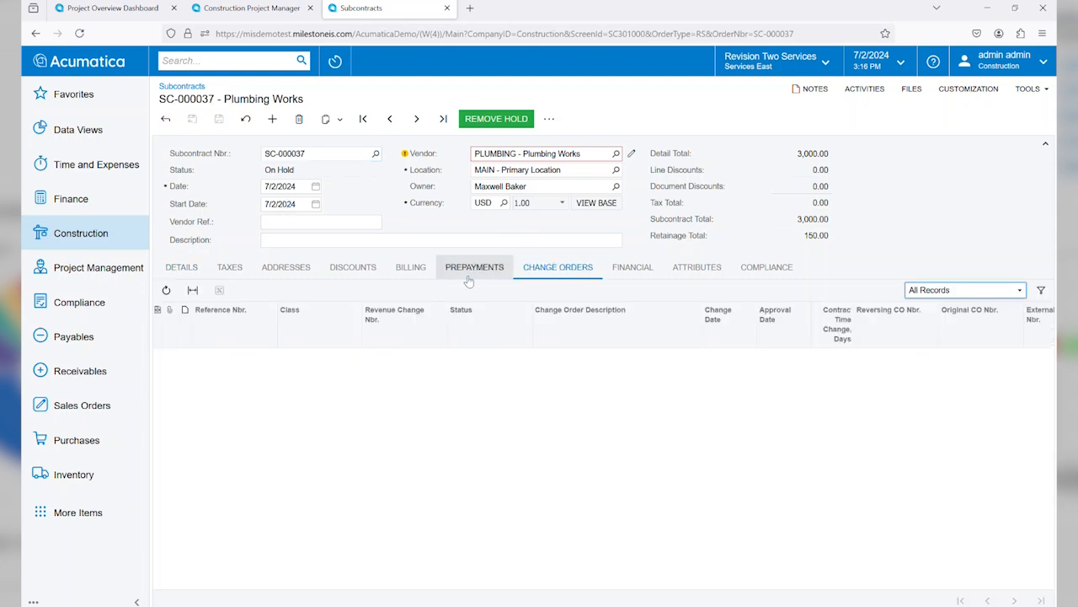
{"action": "left_click", "coordinate": [171, 272]}
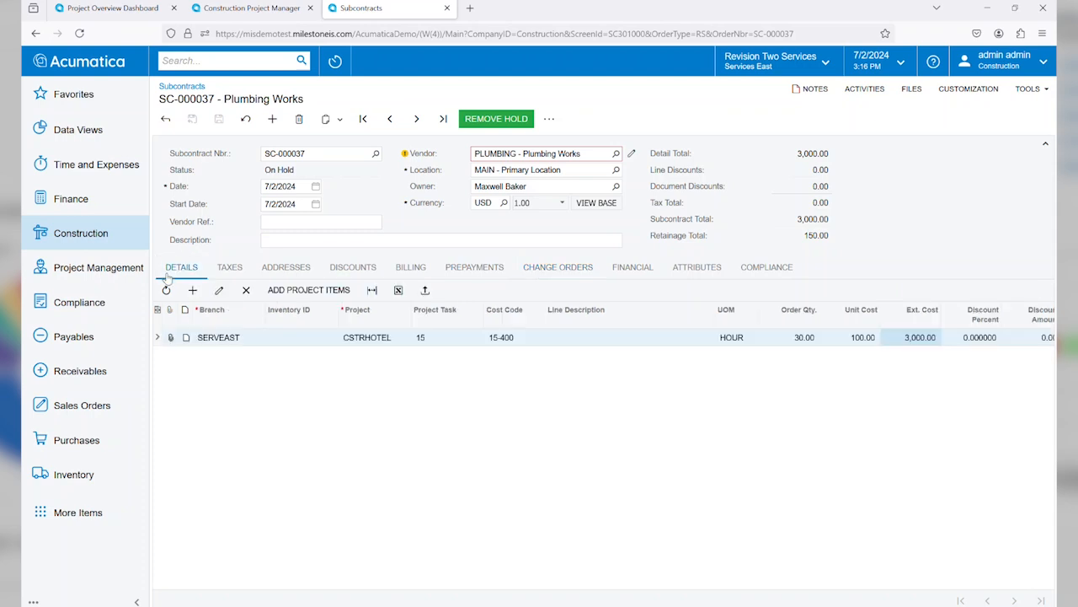
{"action": "left_click", "coordinate": [754, 266]}
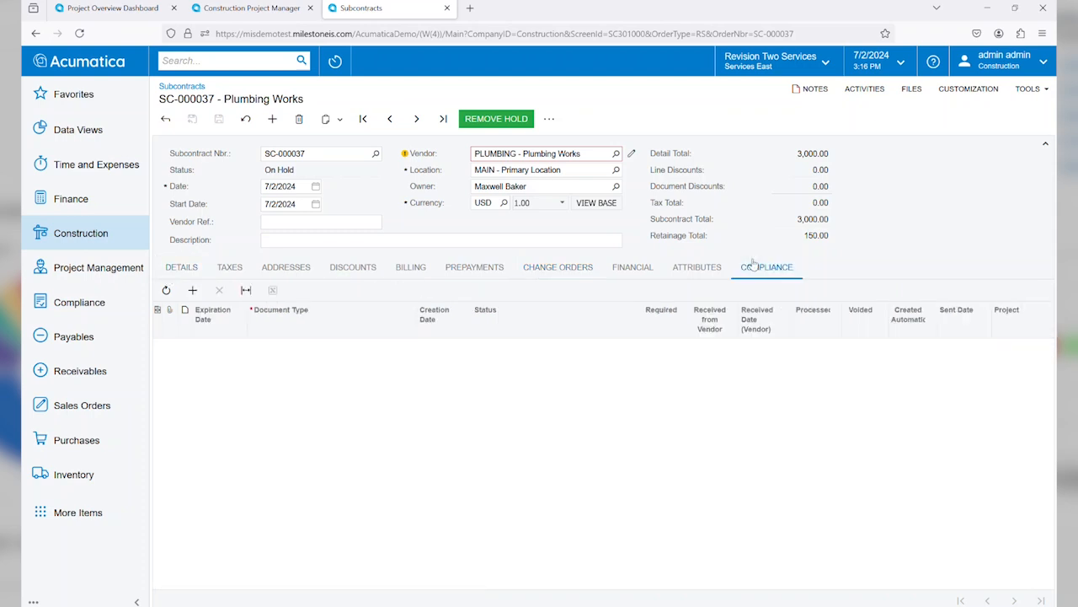
{"action": "left_click", "coordinate": [181, 266]}
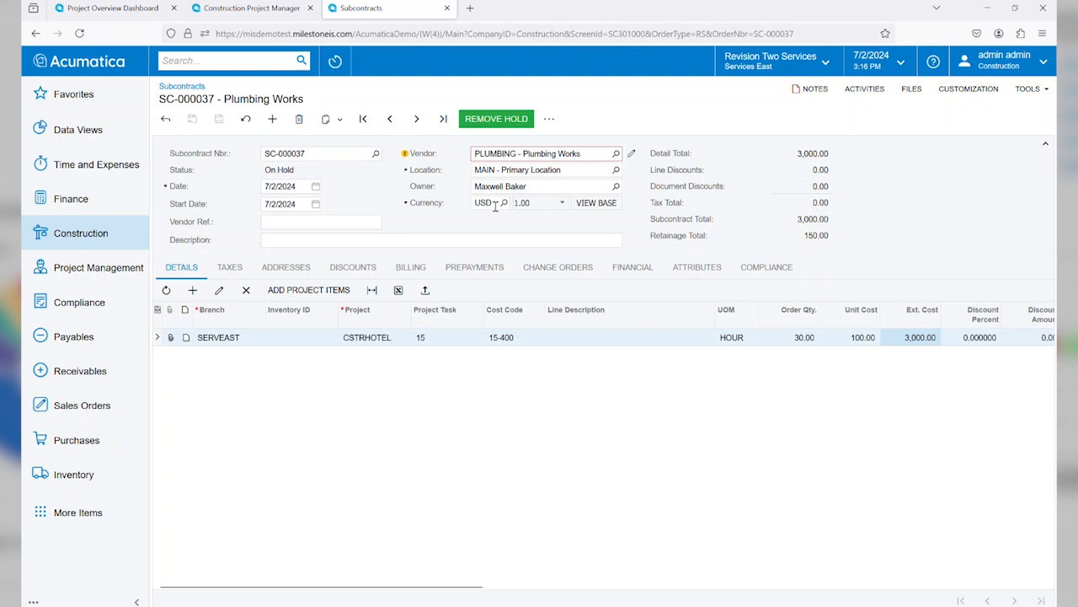
Step: Take the subcontract off hold and enter an AP bill from it, checking the bill's taxes and line details
{"action": "left_click", "coordinate": [492, 120]}
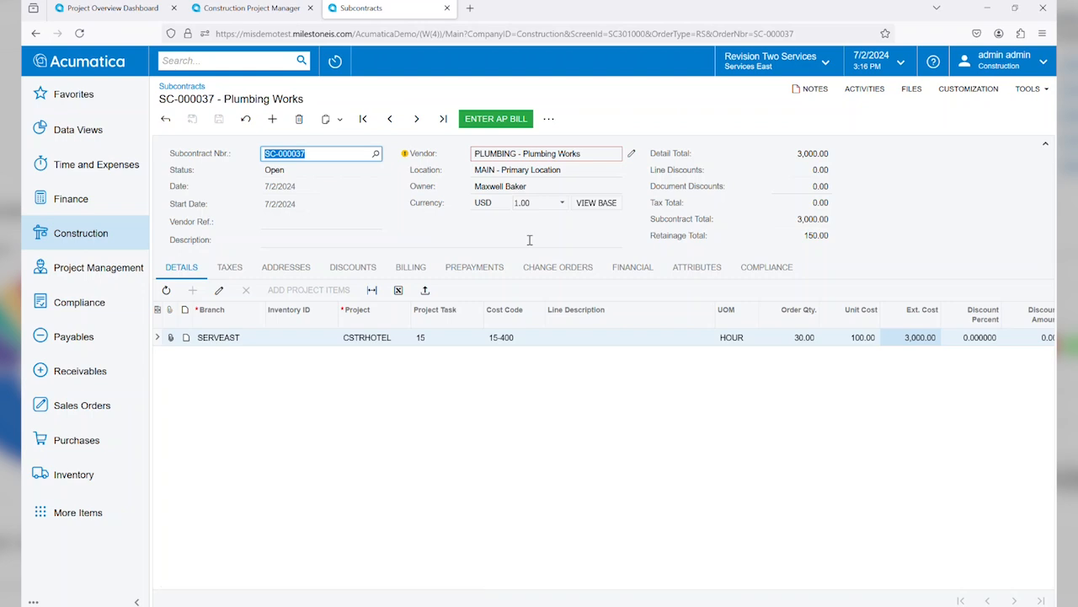
{"action": "left_click", "coordinate": [478, 120]}
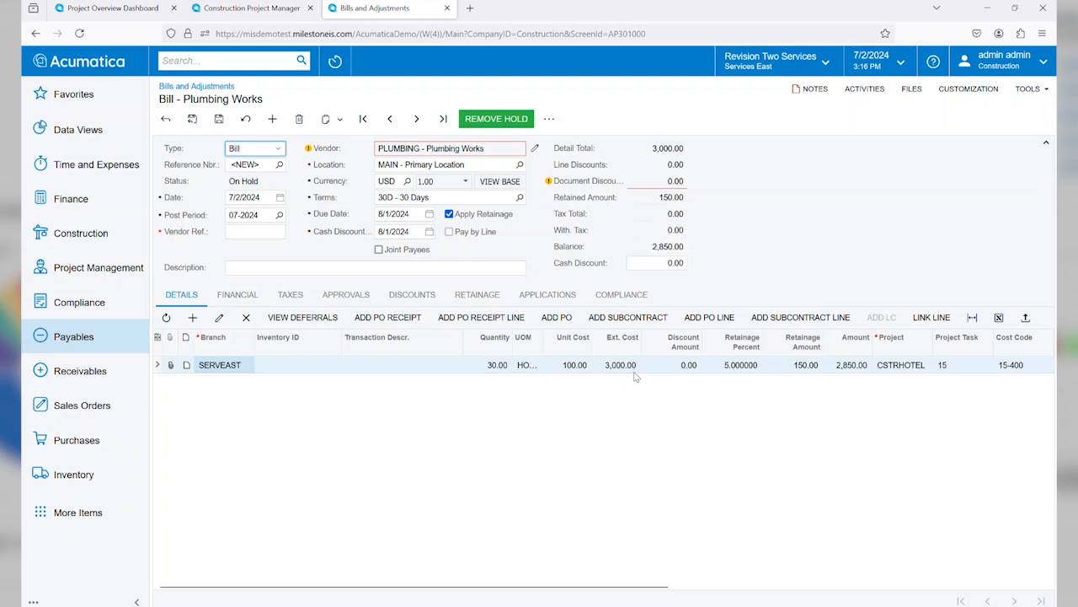
{"action": "left_click", "coordinate": [289, 296]}
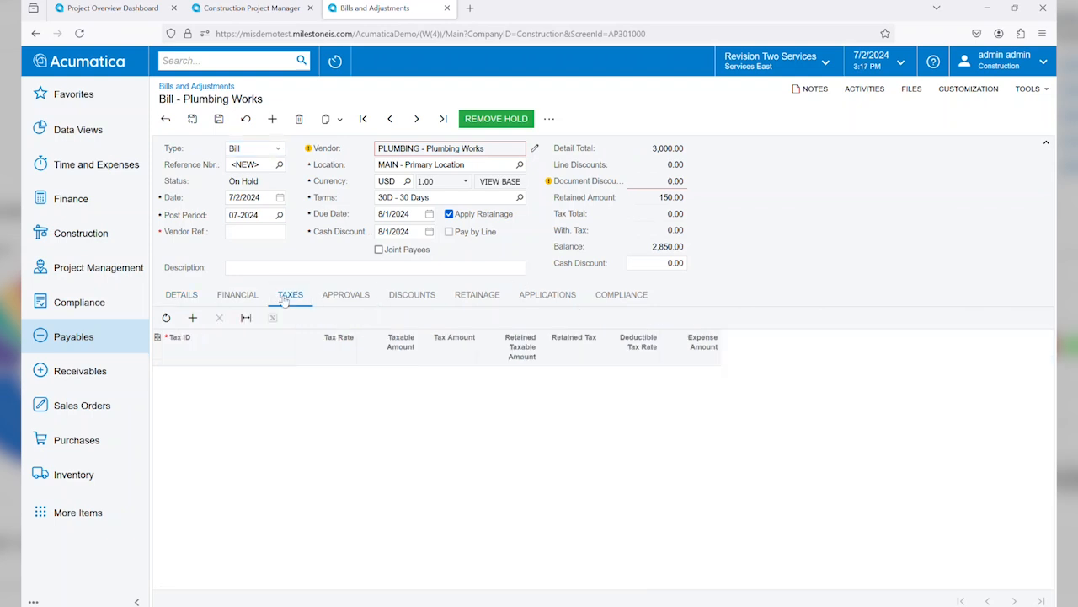
{"action": "left_click", "coordinate": [181, 296]}
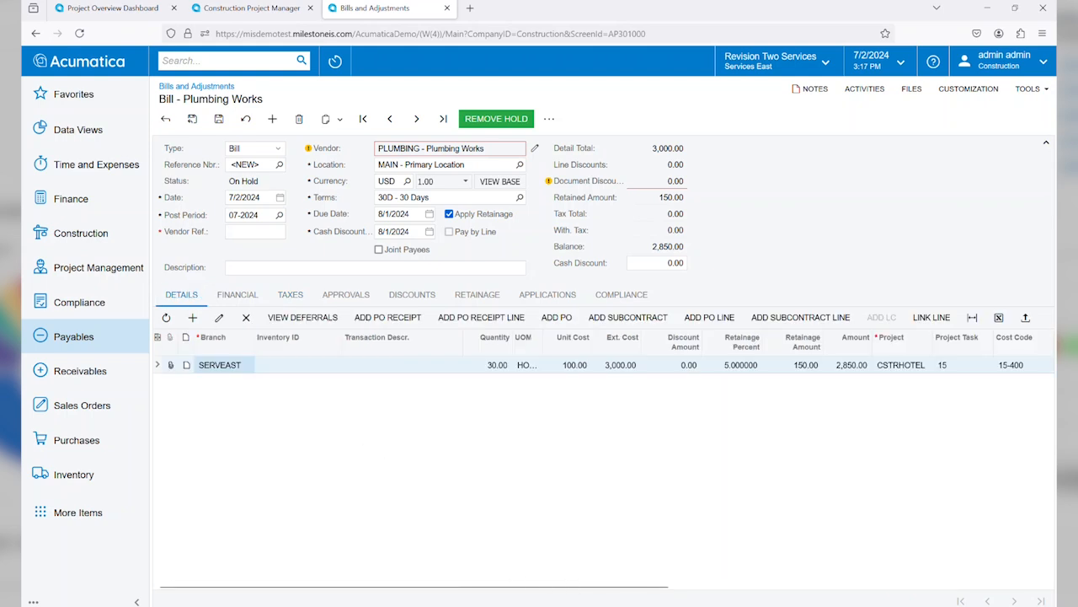
Step: Try to attach the HVAC_BILL file from the Downloads folder to the unsaved bill
{"action": "mouse_move", "coordinate": [548, 590]}
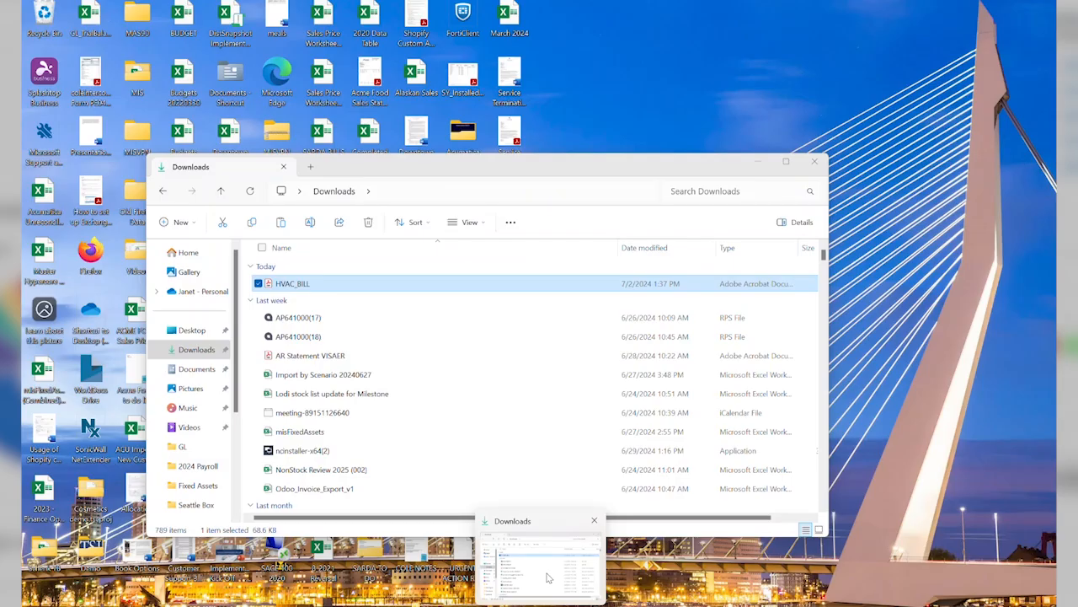
{"action": "left_click", "coordinate": [547, 577]}
{"action": "left_click_drag", "start_coordinate": [308, 285], "coordinate": [929, 199]}
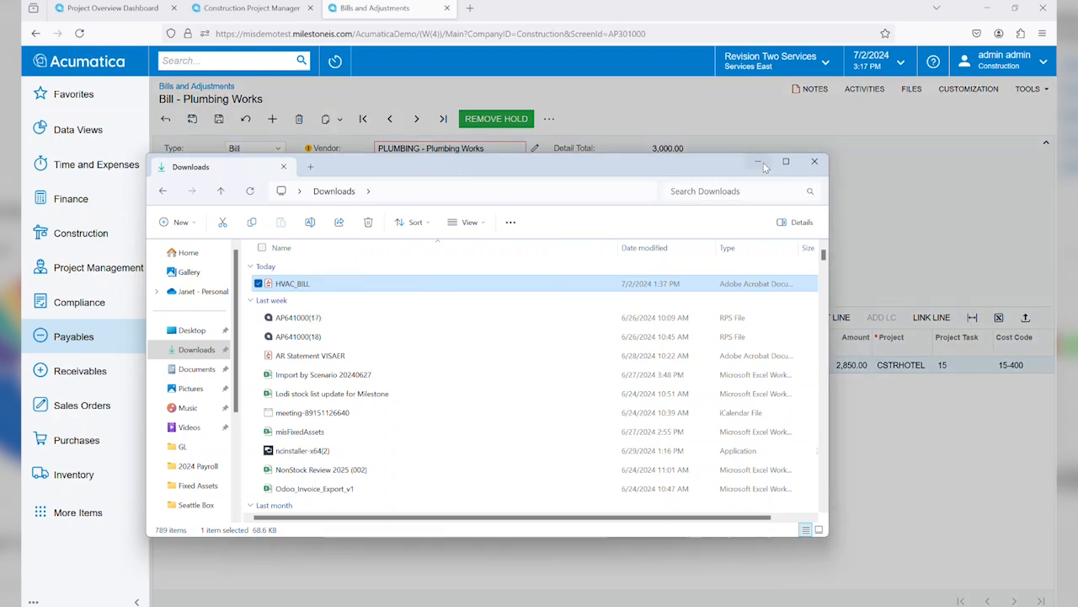
{"action": "left_click", "coordinate": [763, 162]}
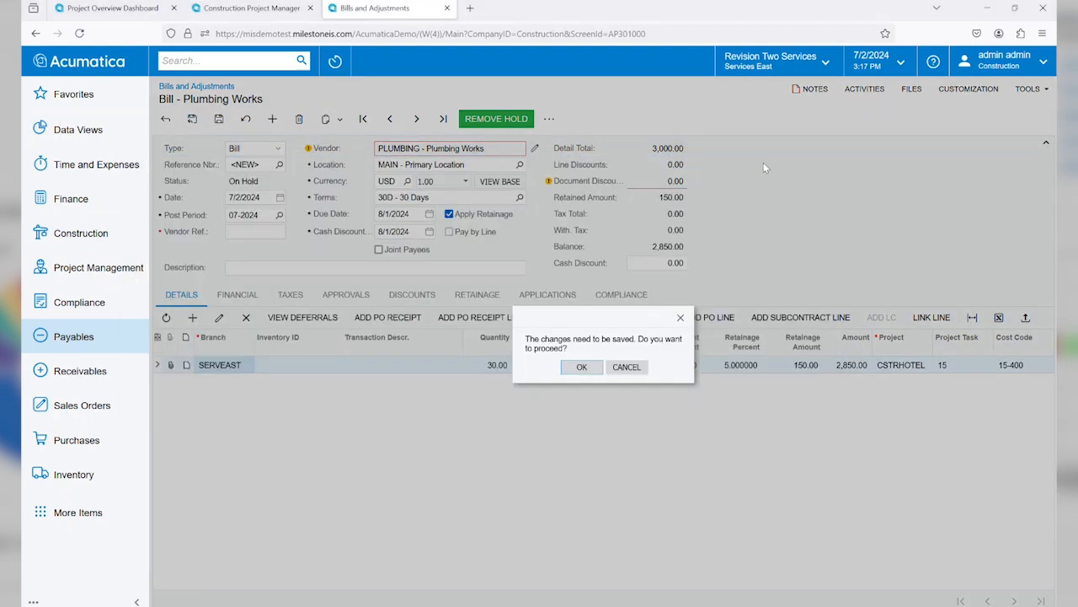
{"action": "left_click", "coordinate": [583, 365]}
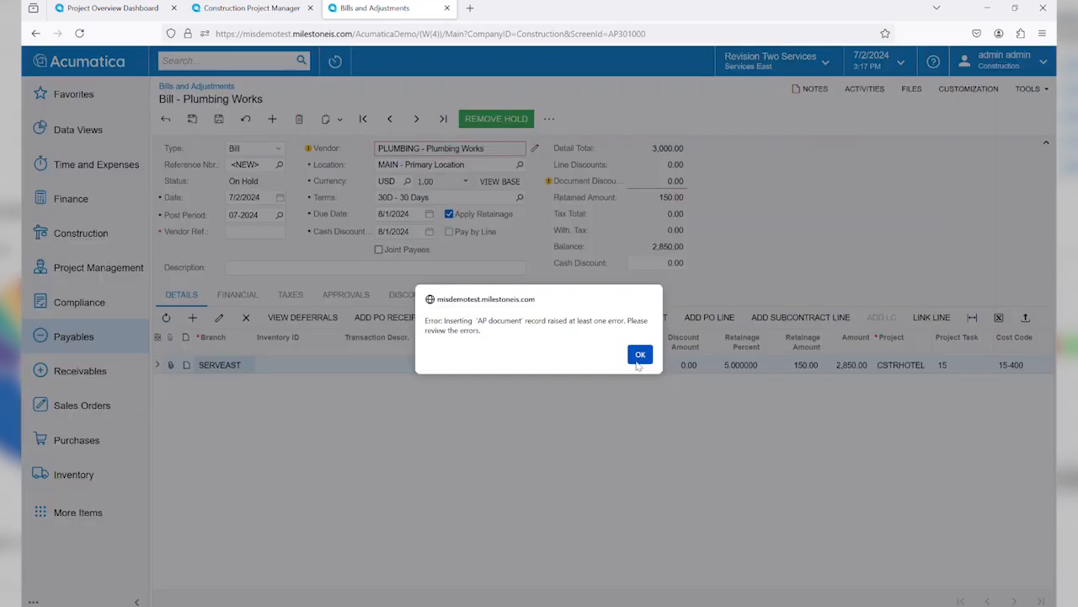
{"action": "left_click", "coordinate": [641, 359]}
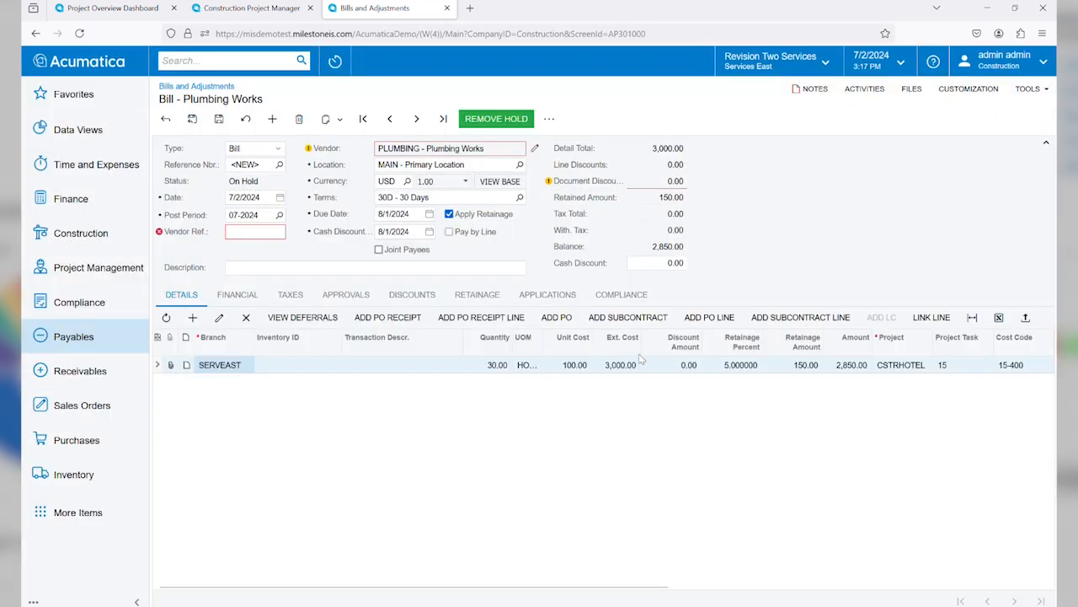
Step: Save the bill with vendor reference 123456 and attach the HVAC_BILL file from the Downloads folder to it
{"action": "left_click", "coordinate": [236, 233]}
{"action": "type", "text": "123456"}
{"action": "left_click", "coordinate": [218, 119]}
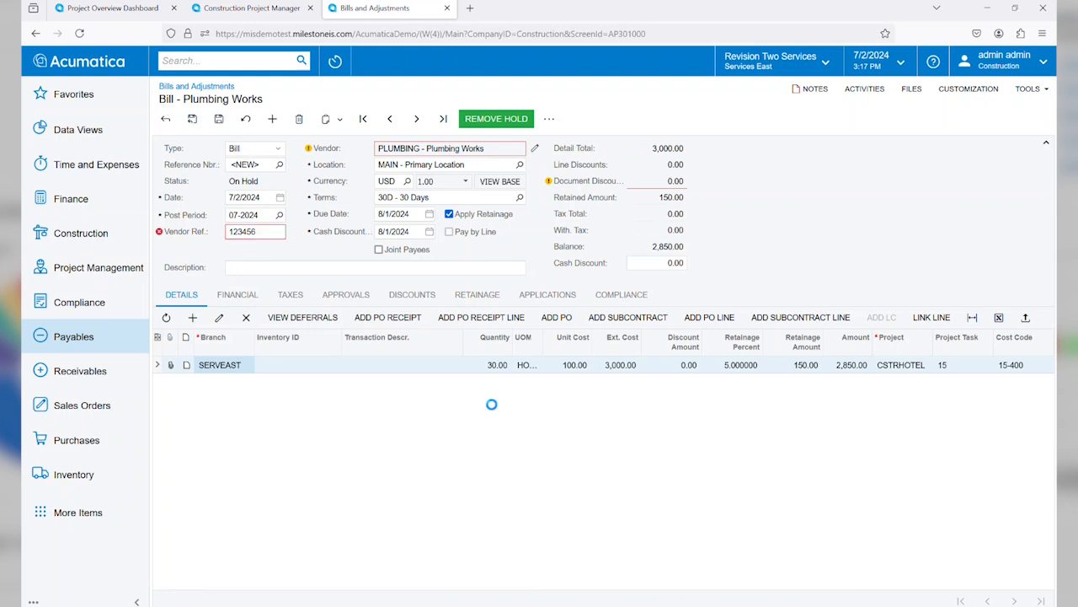
{"action": "left_click", "coordinate": [538, 563]}
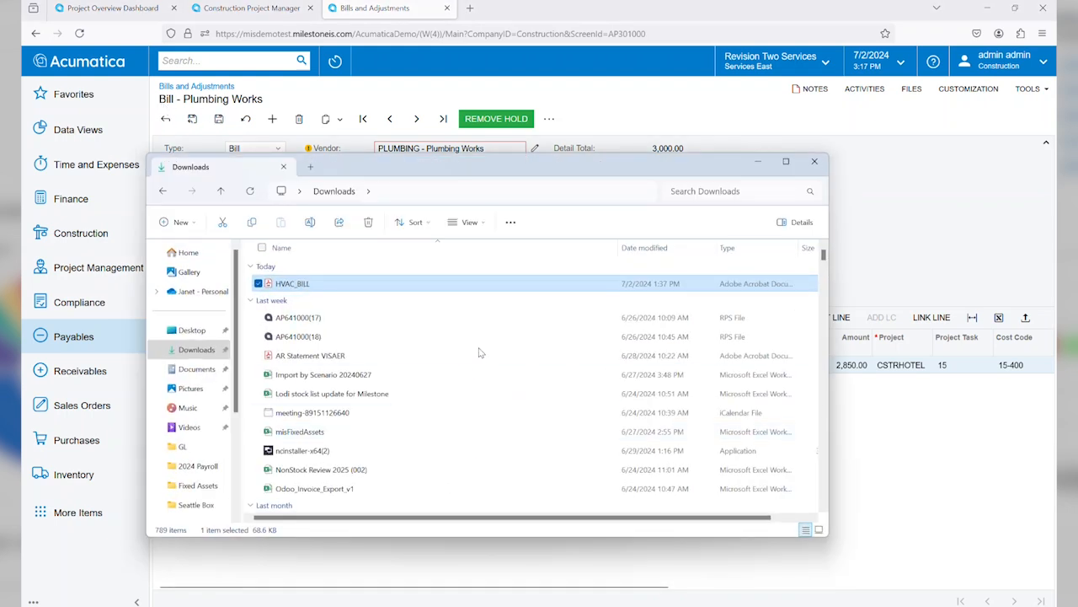
{"action": "left_click_drag", "start_coordinate": [432, 284], "coordinate": [969, 218]}
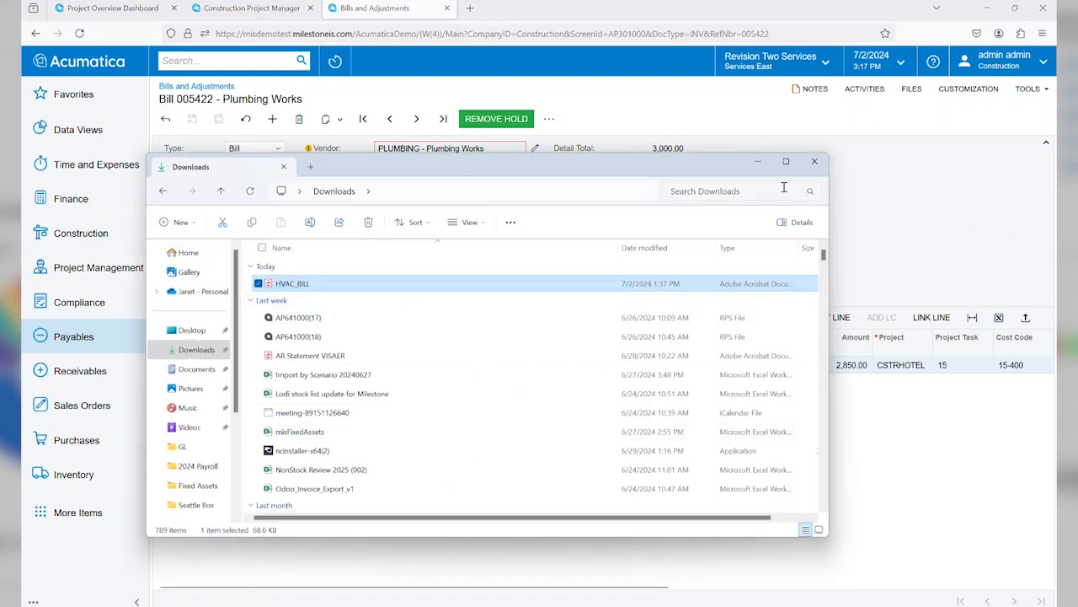
{"action": "left_click", "coordinate": [757, 161]}
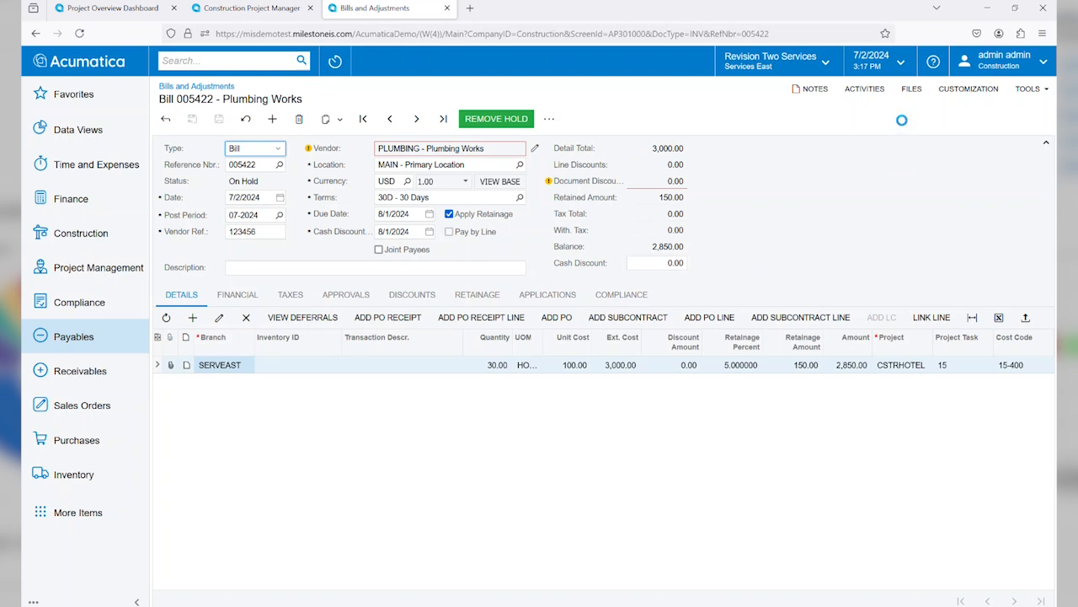
Step: Open the bill's attached HVAC_BILL.pdf to inspect the invoice, and close it along with the file list
{"action": "left_click", "coordinate": [905, 90]}
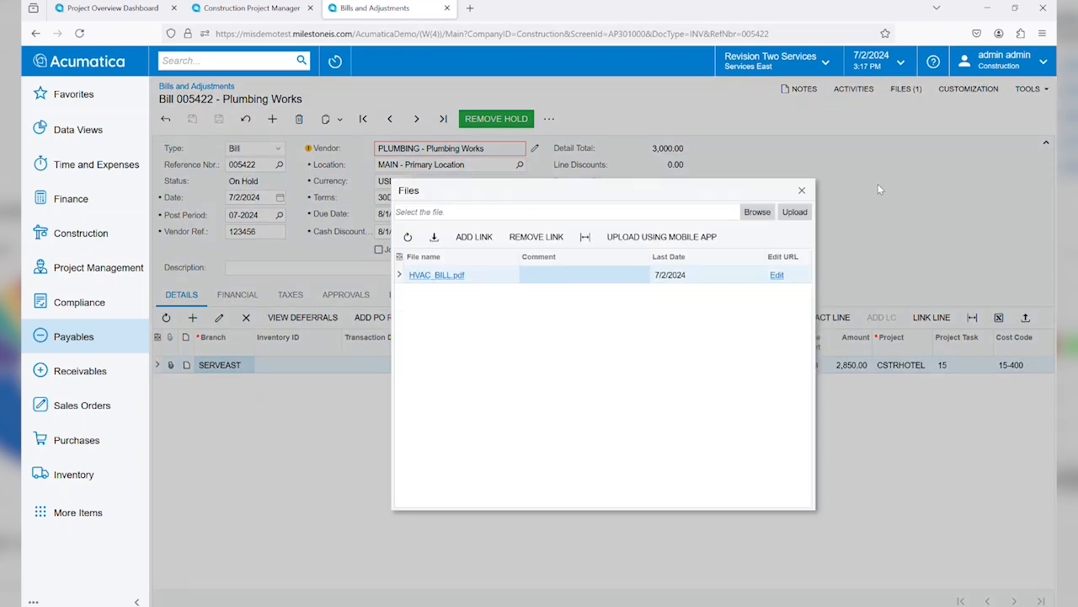
{"action": "left_click", "coordinate": [437, 278]}
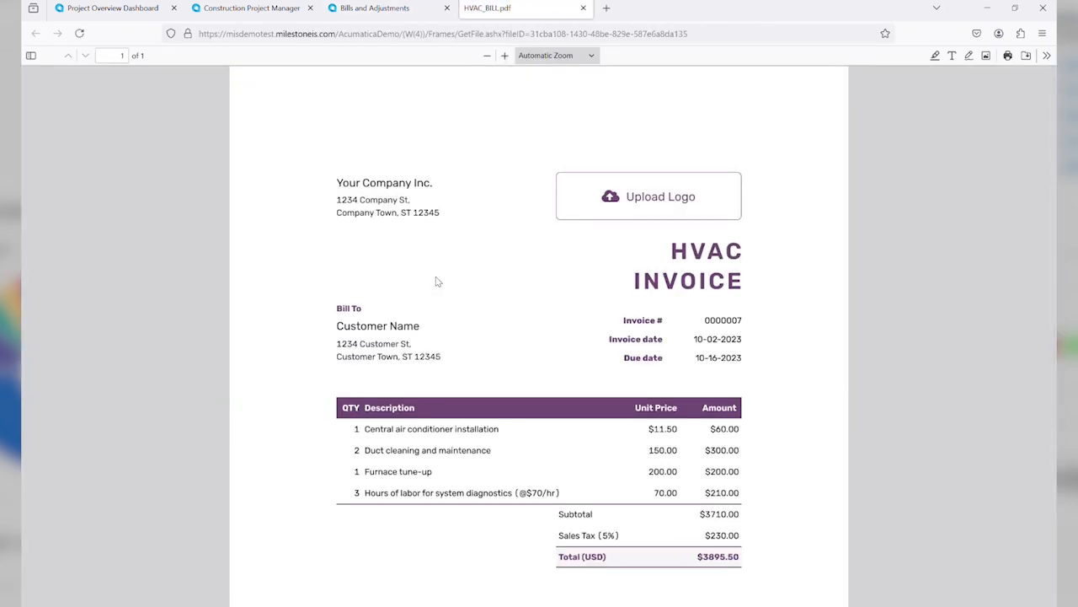
{"action": "left_click", "coordinate": [583, 8]}
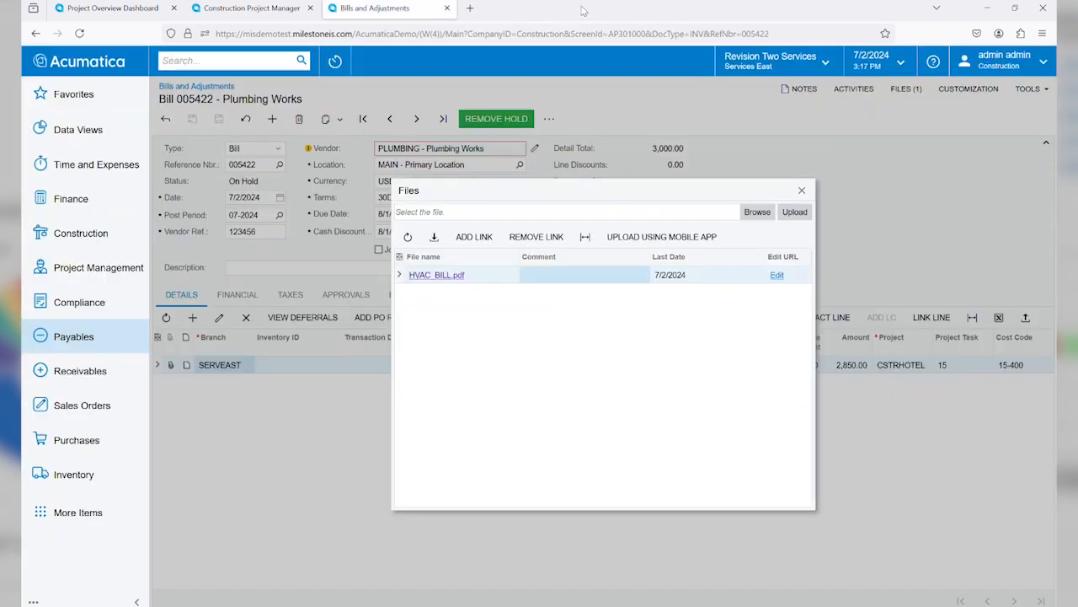
{"action": "left_click", "coordinate": [802, 191]}
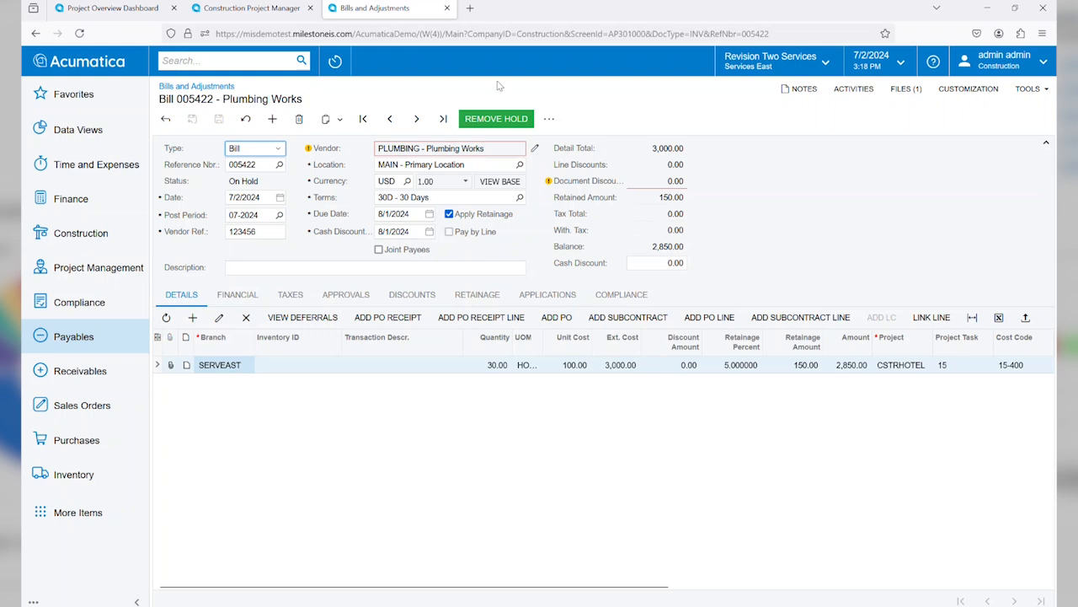
Step: Take the Plumbing Works bill off hold and release it
{"action": "left_click", "coordinate": [494, 119]}
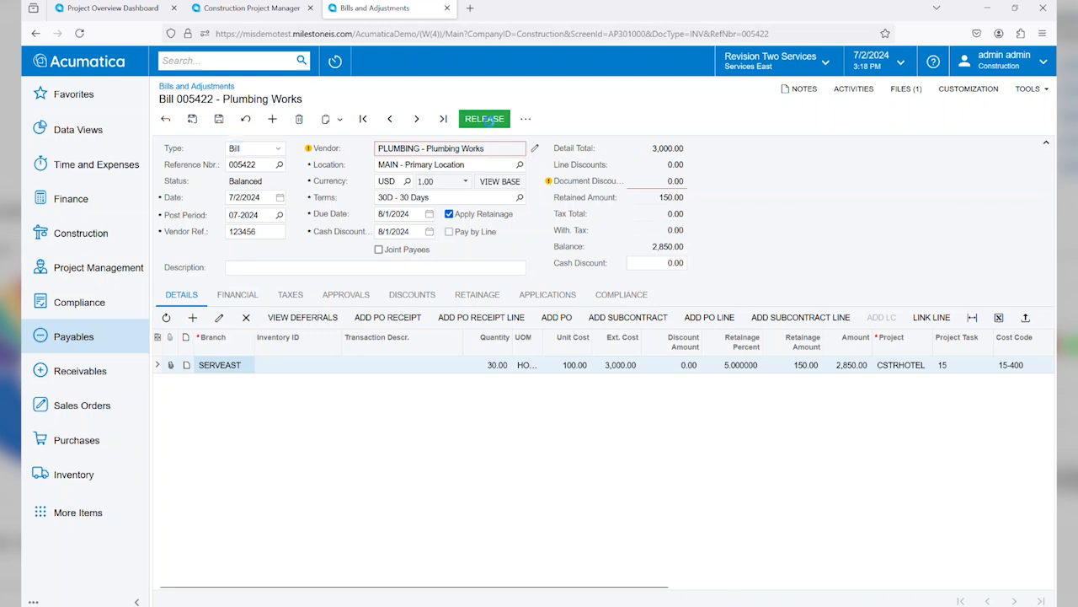
{"action": "left_click", "coordinate": [489, 119]}
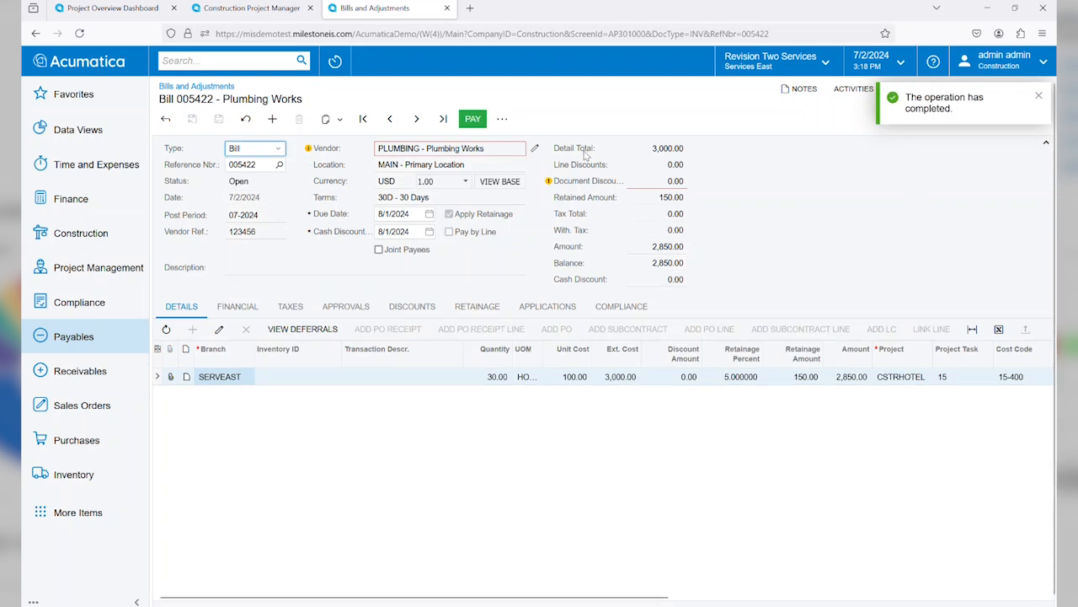
Step: Open the favorite project record CSTRHOTEL, The Beach Hotel and Condos, and run project billing for it
{"action": "left_click", "coordinate": [335, 60]}
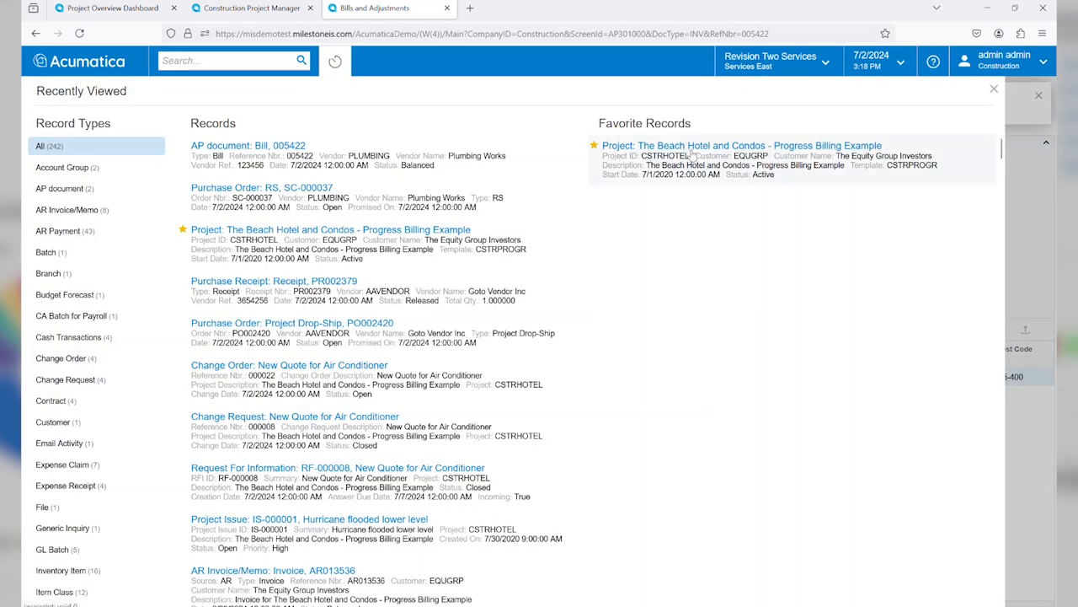
{"action": "left_click", "coordinate": [691, 151]}
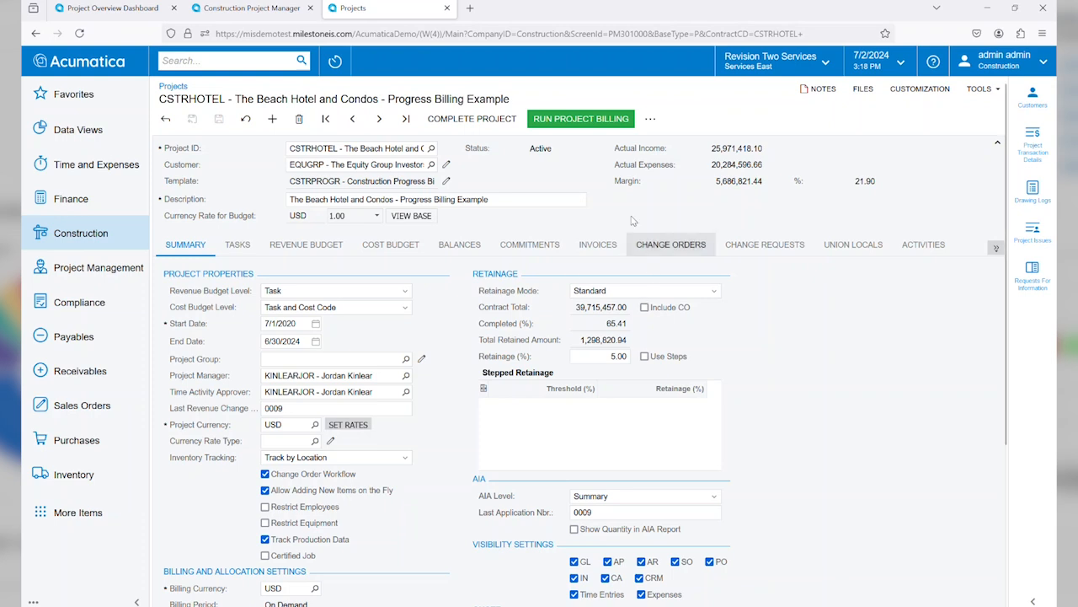
{"action": "left_click", "coordinate": [586, 119]}
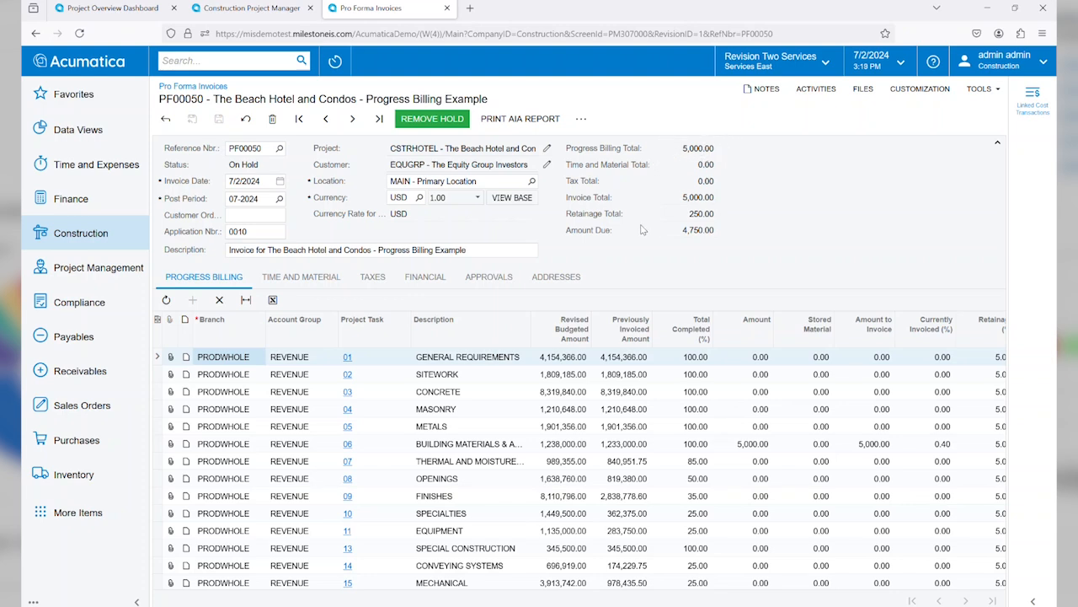
Step: Review the pro forma invoice's building materials line and its time and material details
{"action": "left_click", "coordinate": [235, 447]}
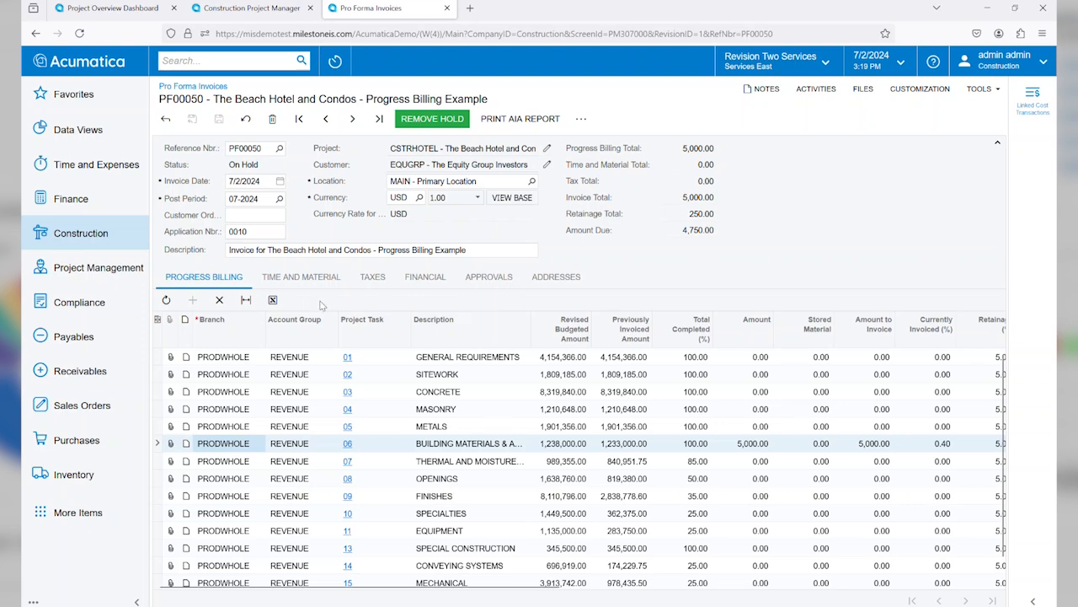
{"action": "left_click", "coordinate": [301, 279]}
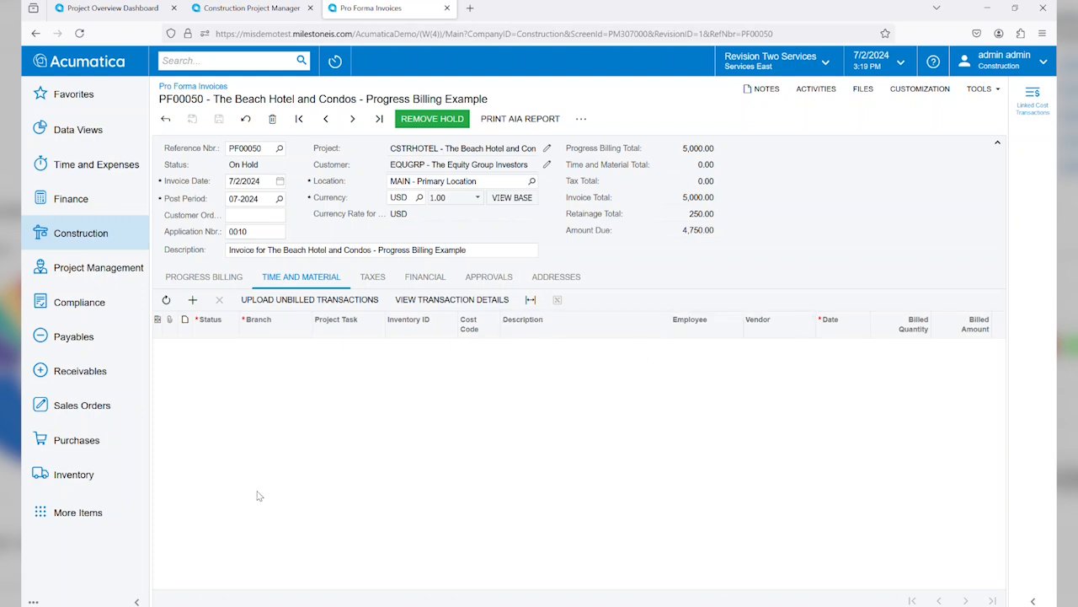
{"action": "left_click", "coordinate": [198, 280]}
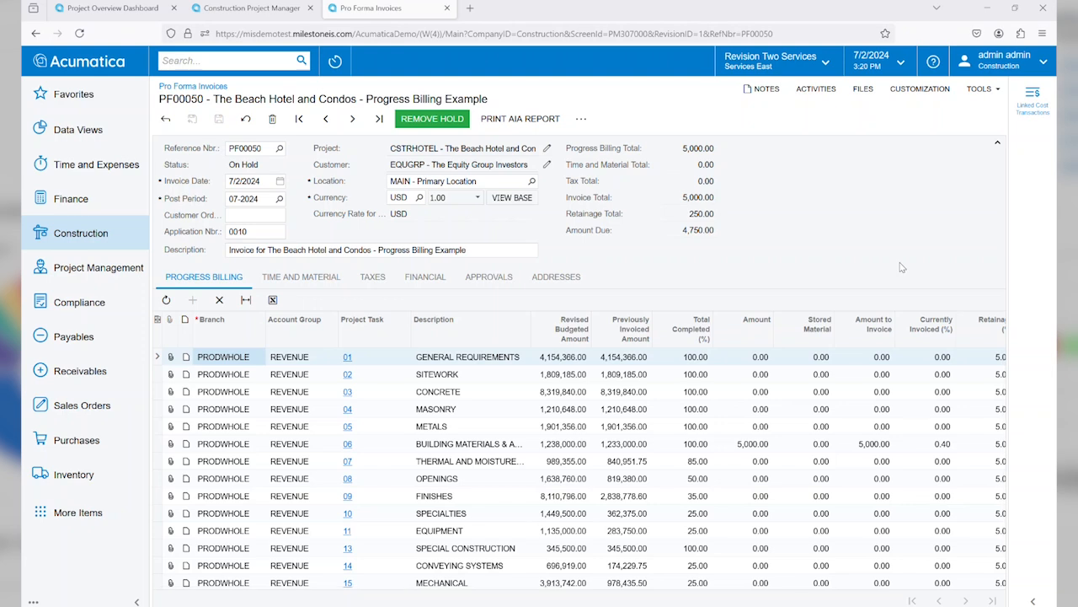
Step: Generate the pro forma's AIA report to examine the payment application, and return to the pro forma invoice
{"action": "left_click", "coordinate": [512, 119]}
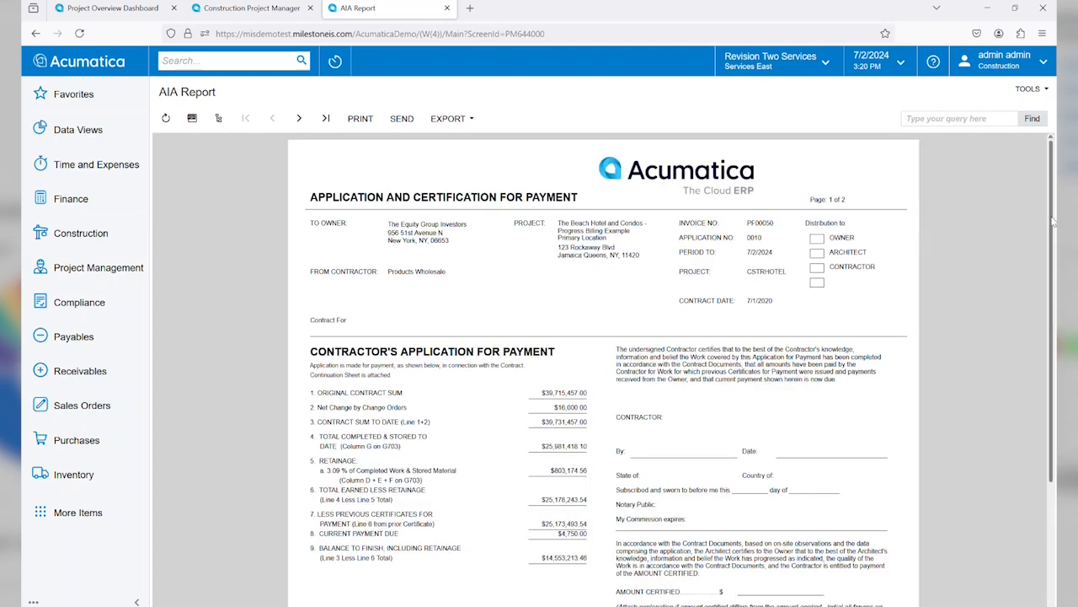
{"action": "right_click", "coordinate": [1055, 264]}
{"action": "mouse_move", "coordinate": [1053, 227]}
{"action": "left_mouse_down"}
{"action": "mouse_move", "coordinate": [1049, 356]}
{"action": "mouse_move", "coordinate": [1056, 223]}
{"action": "left_mouse_up"}
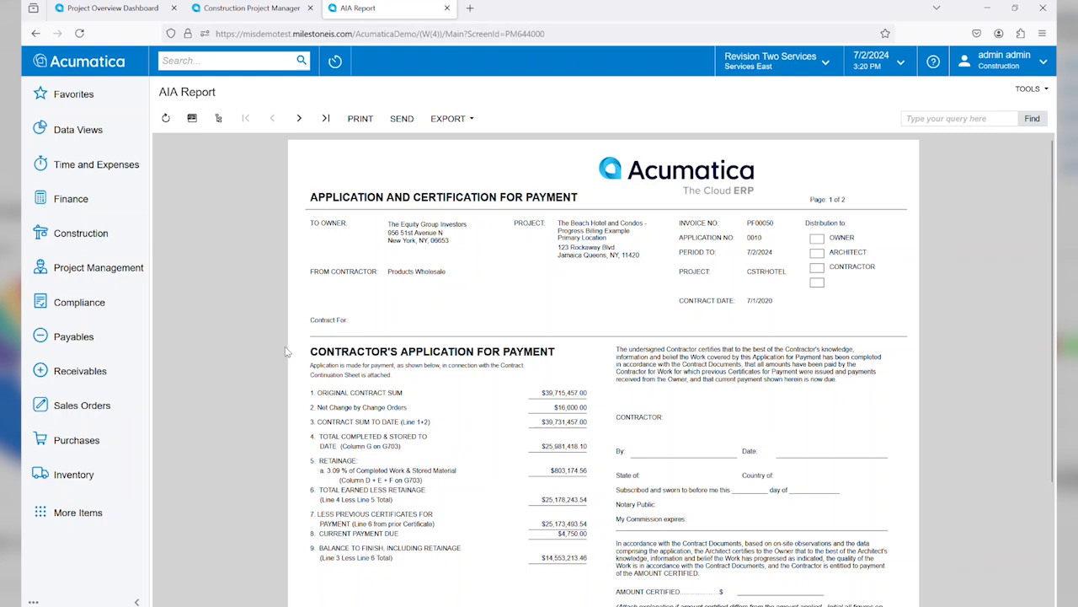
{"action": "left_click", "coordinate": [36, 34]}
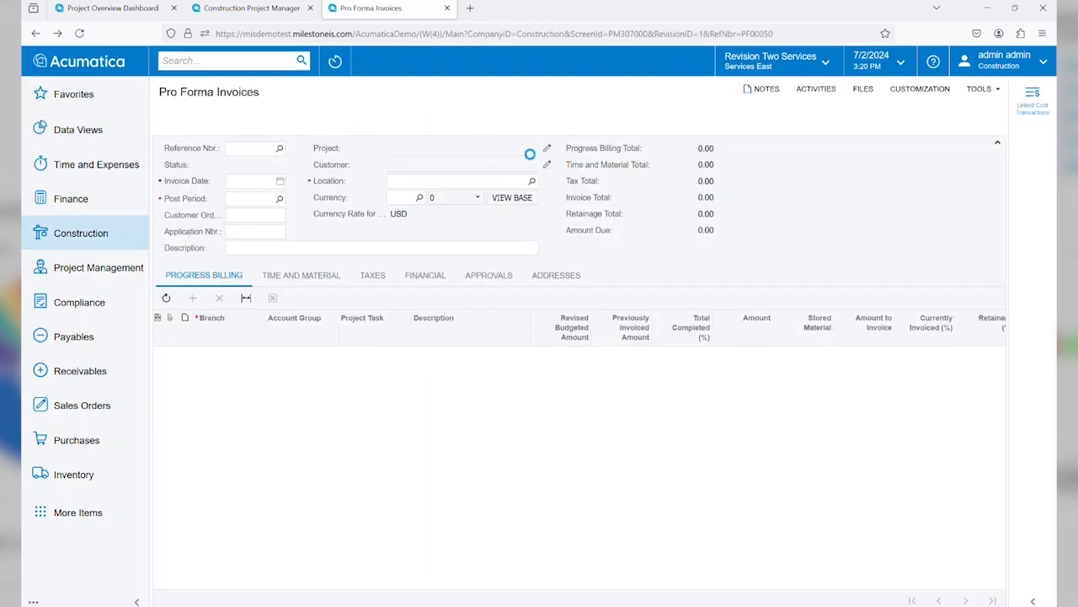
Step: Take the CSTRHOTEL pro forma invoice off hold, approve it, and release it
{"action": "left_click", "coordinate": [435, 123]}
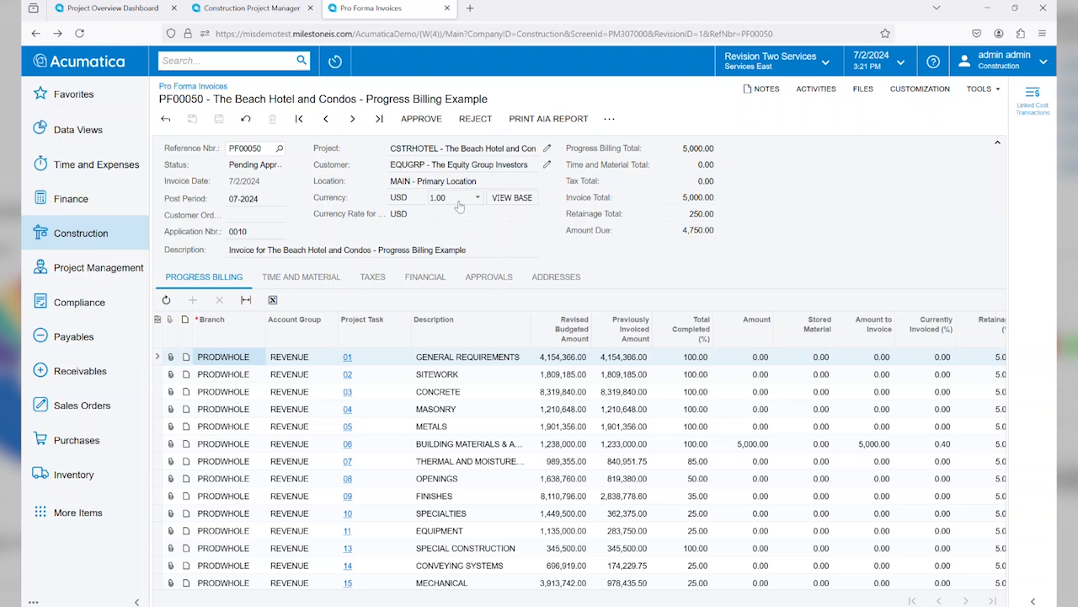
{"action": "left_click", "coordinate": [408, 121]}
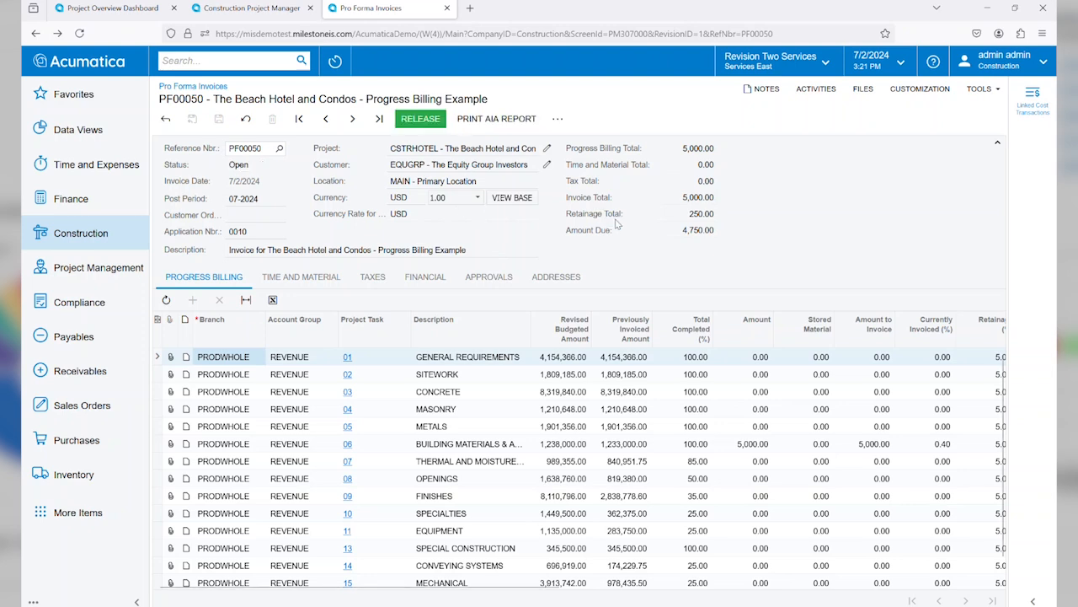
{"action": "left_click", "coordinate": [420, 118]}
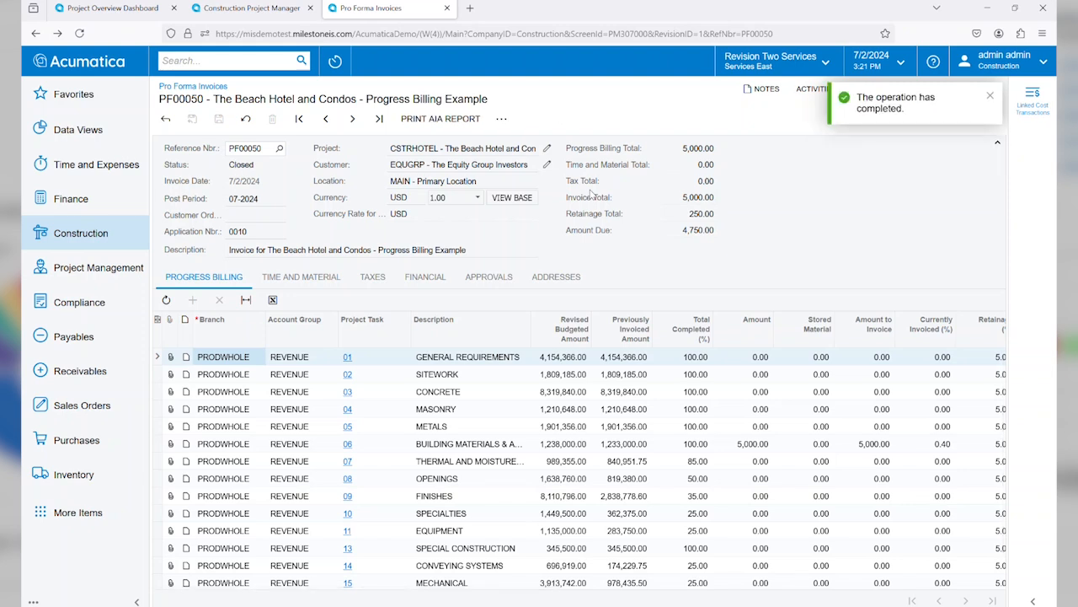
Step: Return to the CSTRHOTEL project through the favorite records and show its list of invoices
{"action": "left_click", "coordinate": [35, 34]}
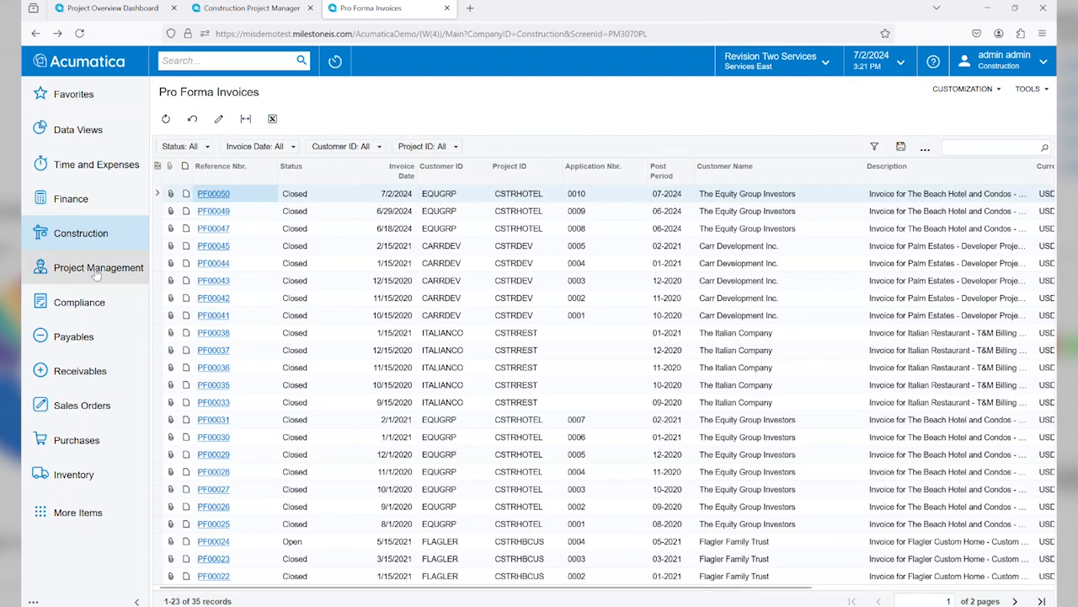
{"action": "left_click", "coordinate": [87, 236]}
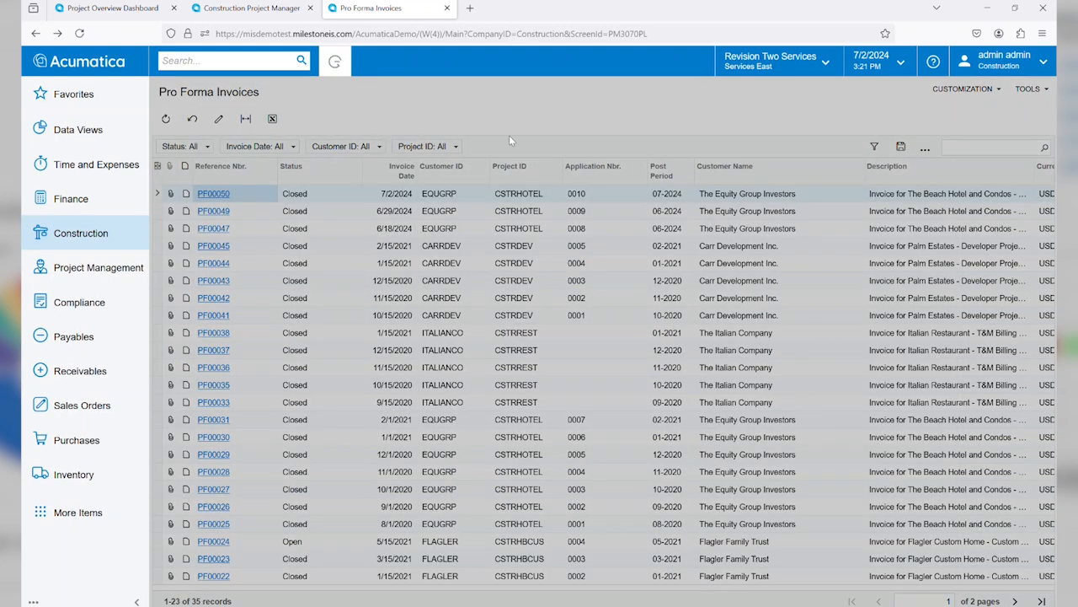
{"action": "left_click", "coordinate": [336, 60]}
{"action": "left_click", "coordinate": [704, 152]}
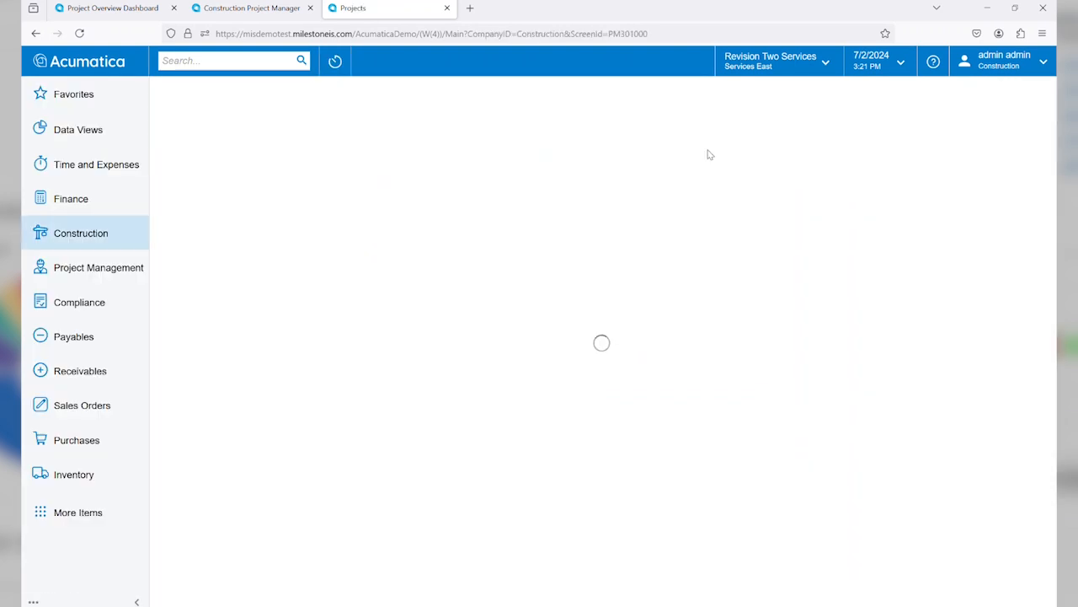
{"action": "left_click", "coordinate": [597, 247]}
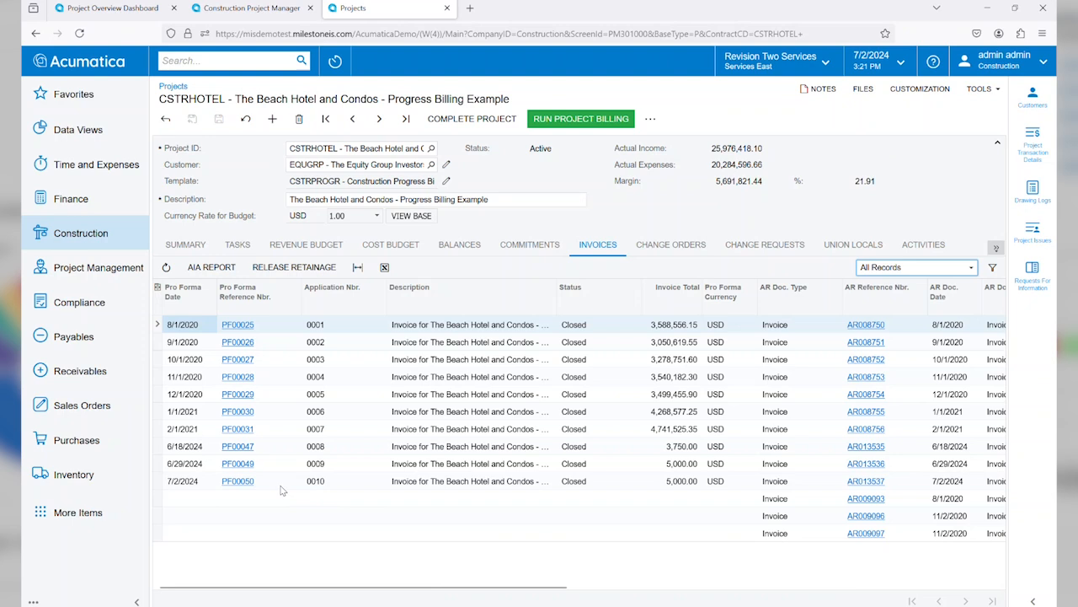
Step: Open the AR invoice linked to the 7/2/2024 pro forma, application 0010, in a maximized window
{"action": "left_click", "coordinate": [274, 487]}
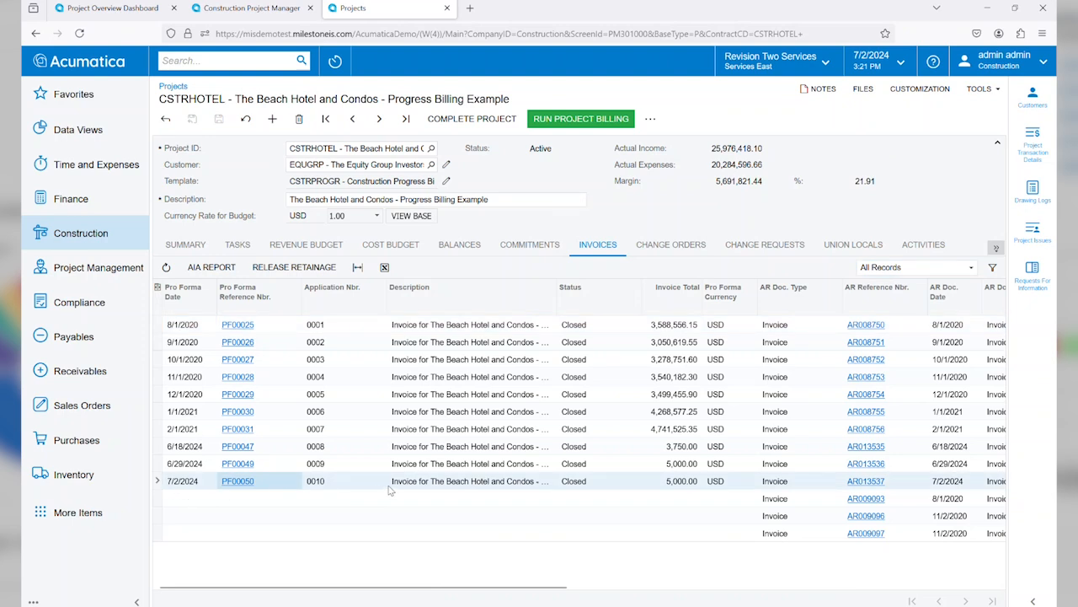
{"action": "left_click_drag", "start_coordinate": [571, 587], "coordinate": [816, 593]}
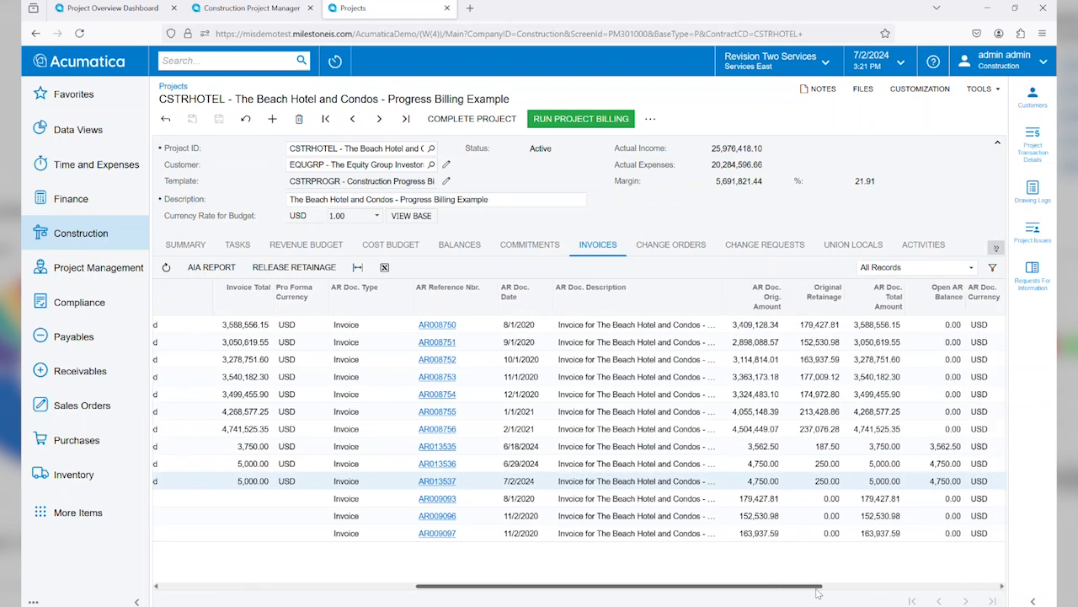
{"action": "left_click", "coordinate": [437, 482]}
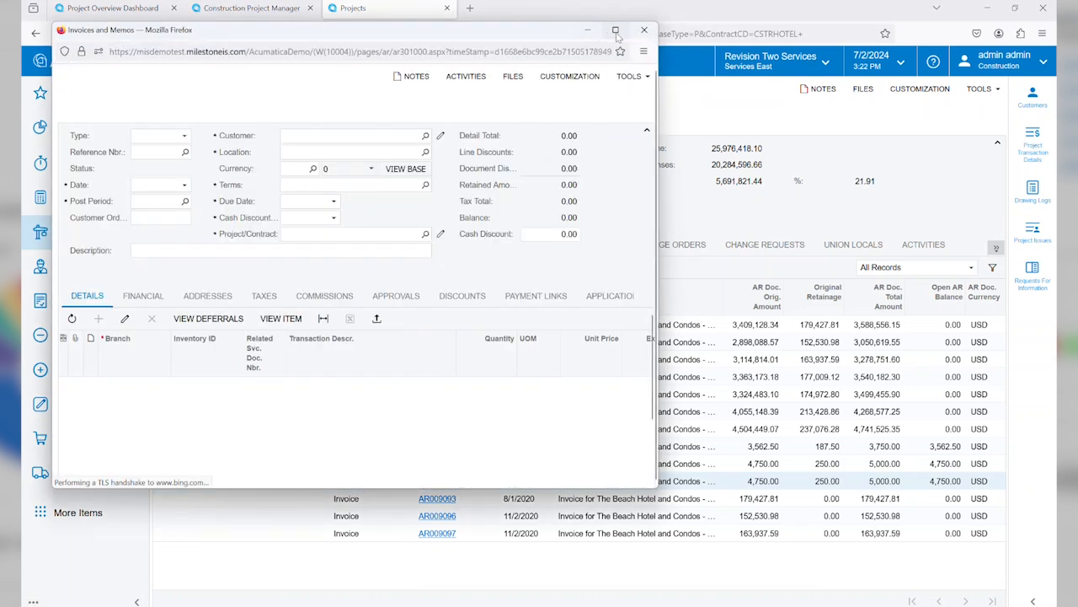
{"action": "left_click", "coordinate": [615, 31]}
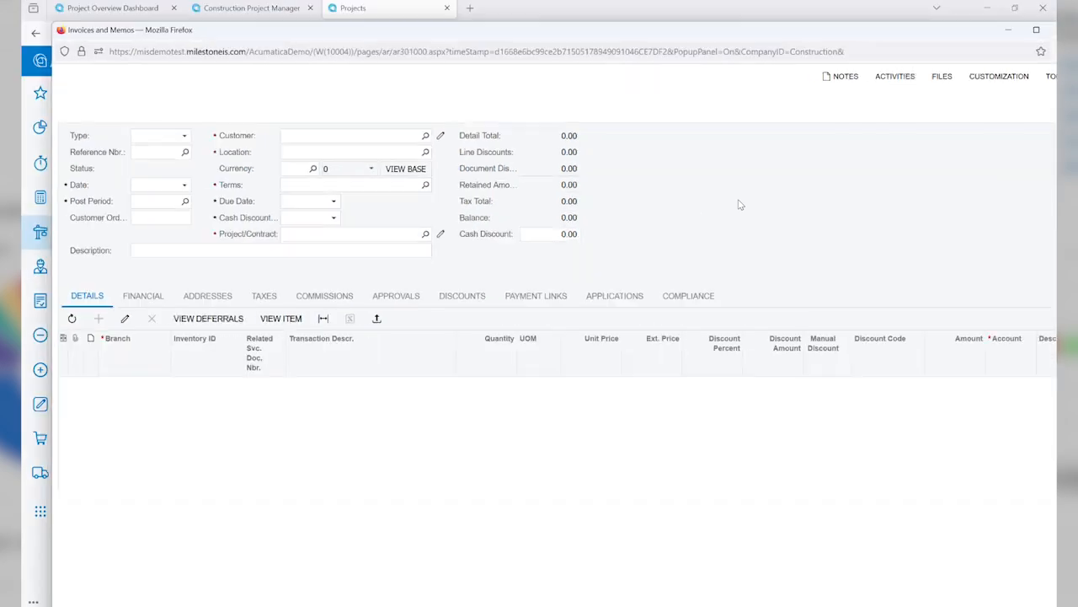
{"action": "left_click", "coordinate": [1039, 31]}
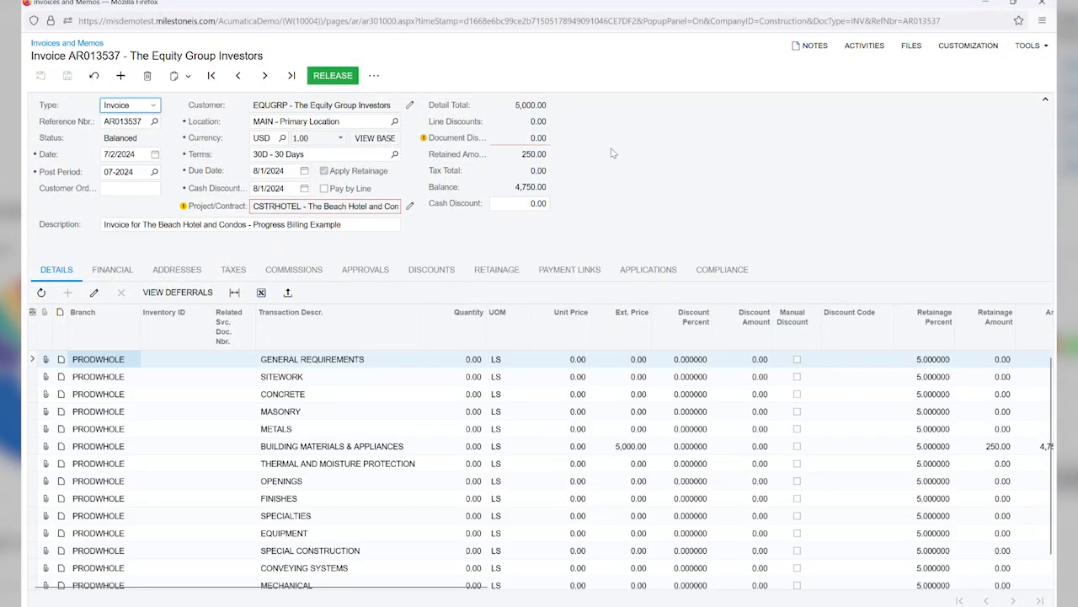
Step: Generate the AR invoice's printed form, email it to the customer contact with the default message, and close the report
{"action": "left_click", "coordinate": [374, 75]}
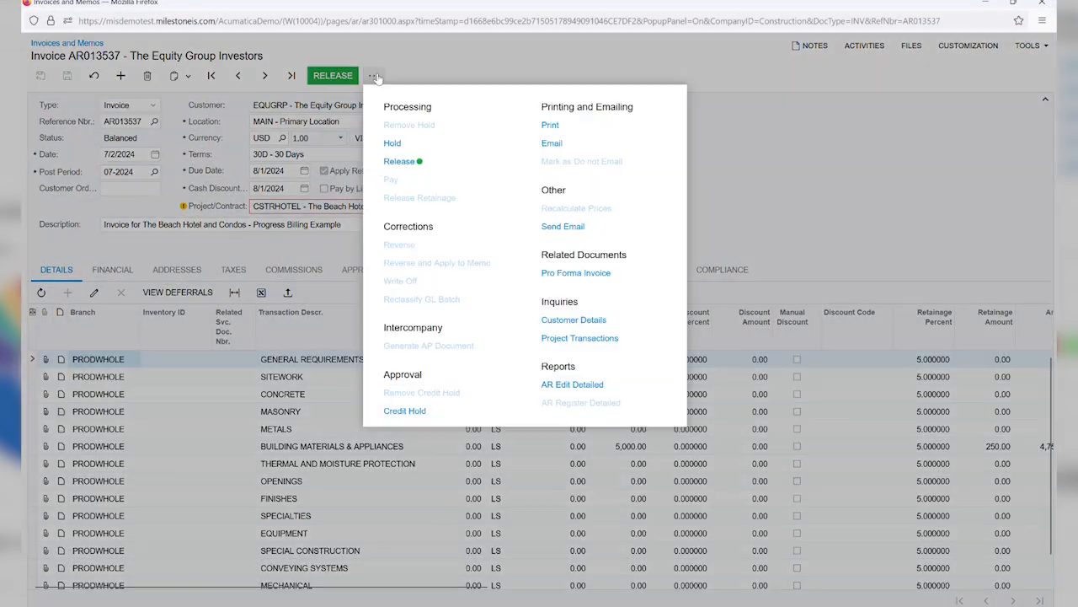
{"action": "left_click", "coordinate": [559, 128]}
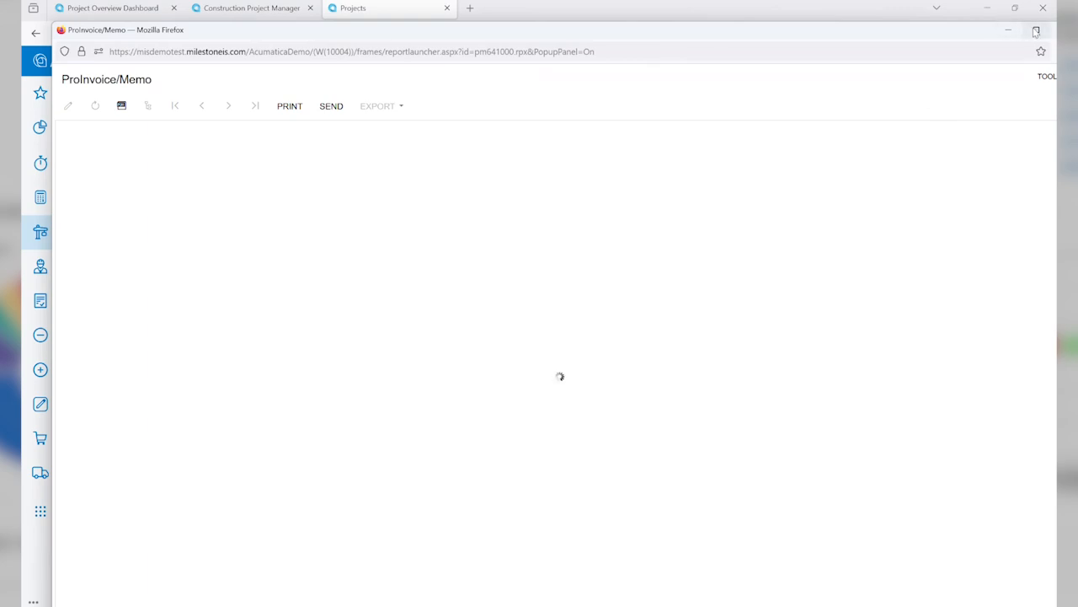
{"action": "left_click", "coordinate": [1036, 31]}
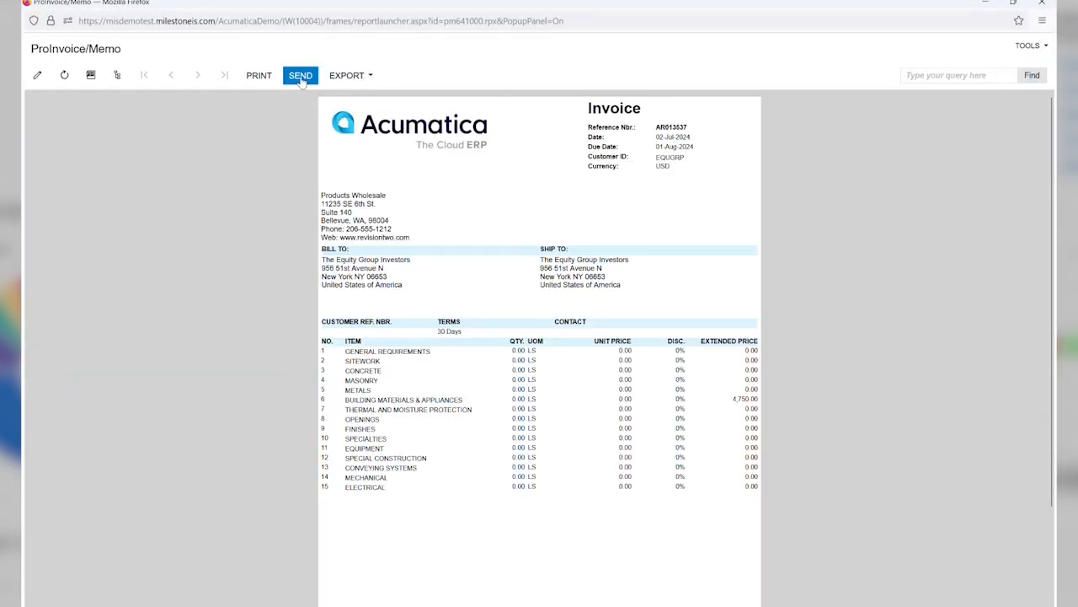
{"action": "left_click", "coordinate": [300, 77]}
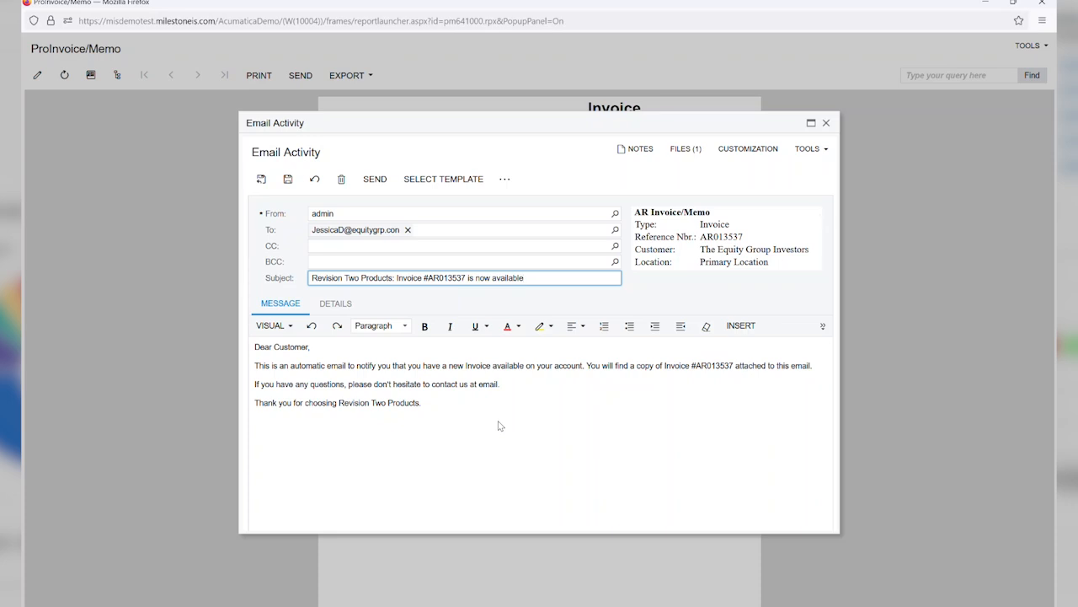
{"action": "left_click", "coordinate": [368, 183]}
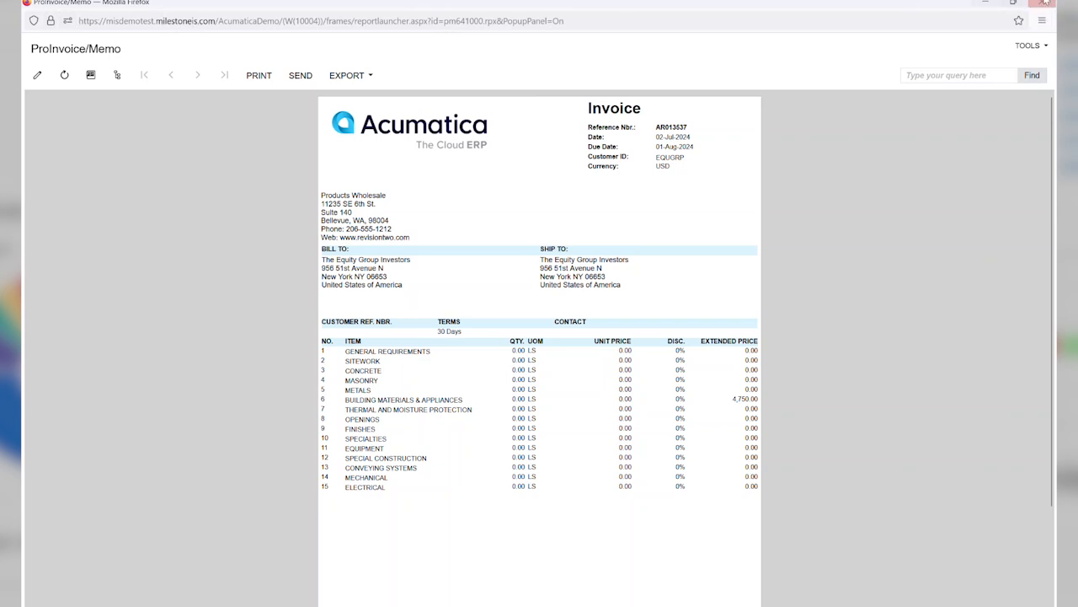
{"action": "left_click", "coordinate": [983, 2]}
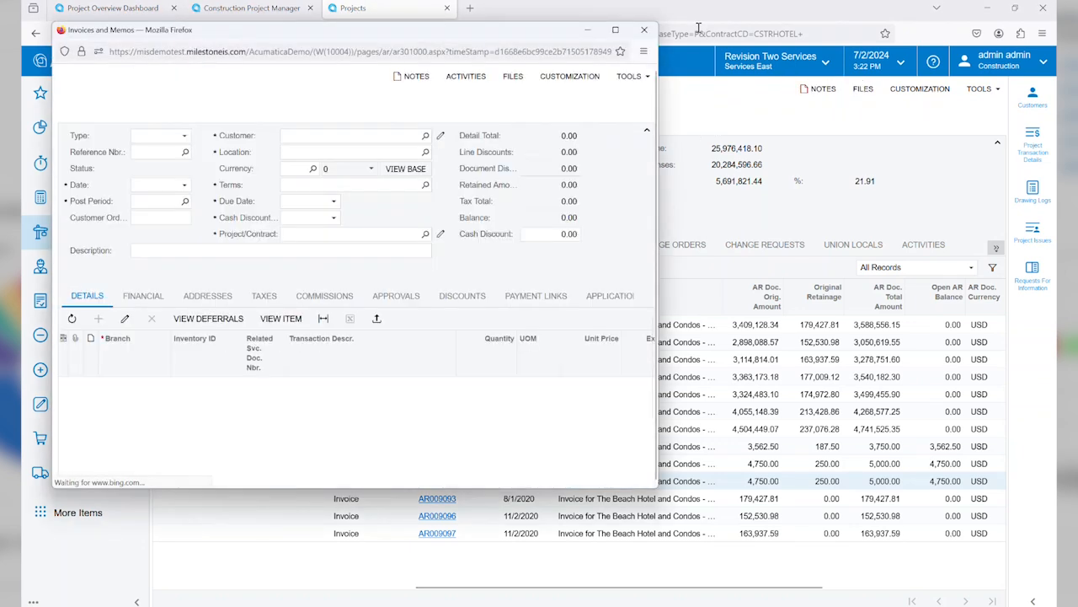
Step: Inspect the invoice email recorded in the AR invoice's activities, and close the email, activity list and invoice window
{"action": "left_click", "coordinate": [614, 33]}
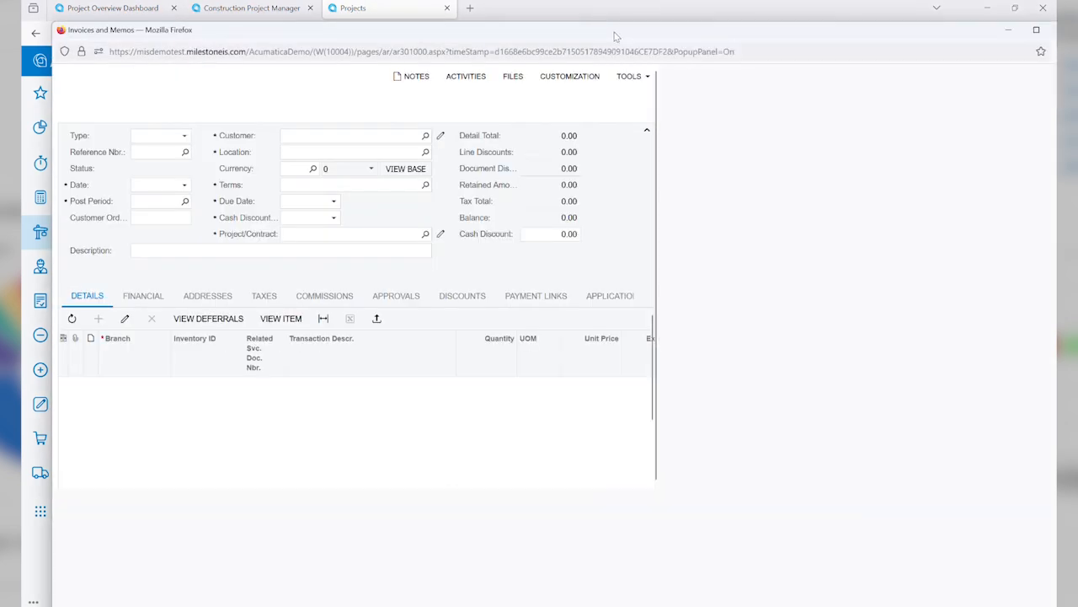
{"action": "left_click", "coordinate": [1037, 30]}
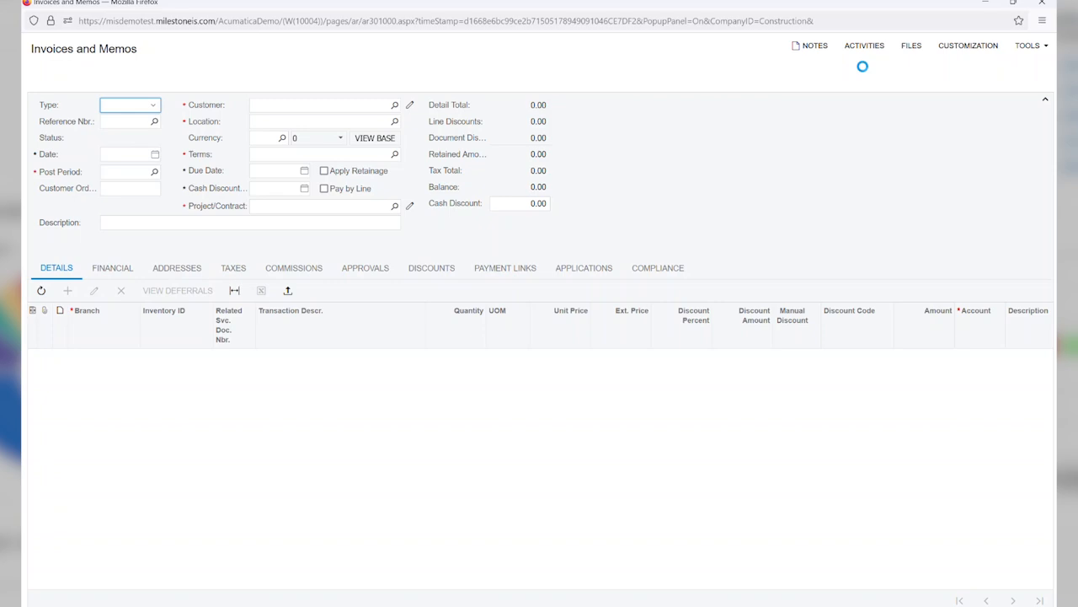
{"action": "left_click", "coordinate": [859, 47]}
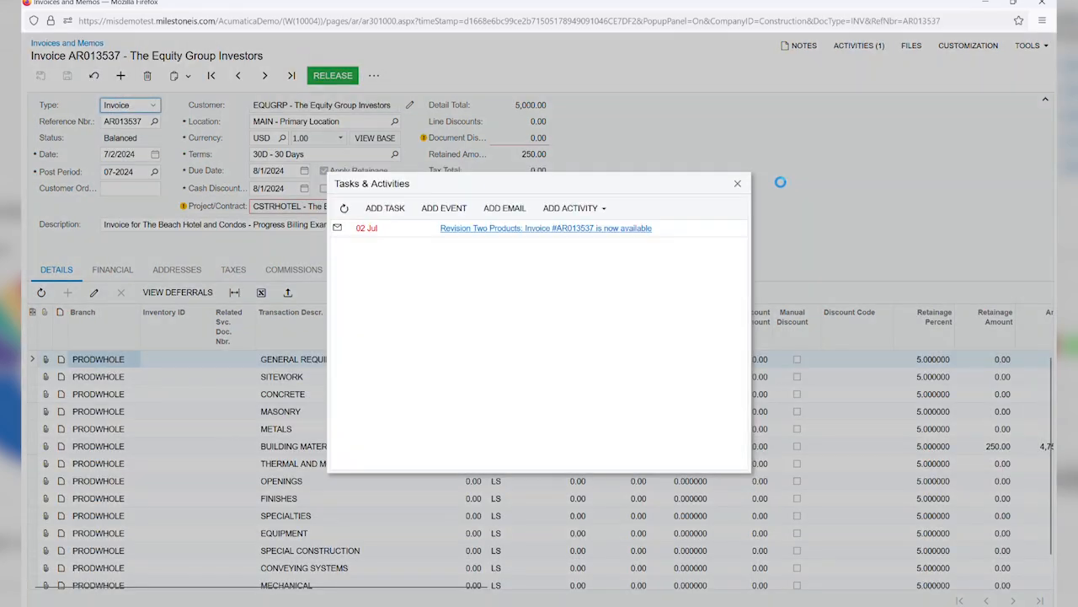
{"action": "left_click", "coordinate": [453, 229]}
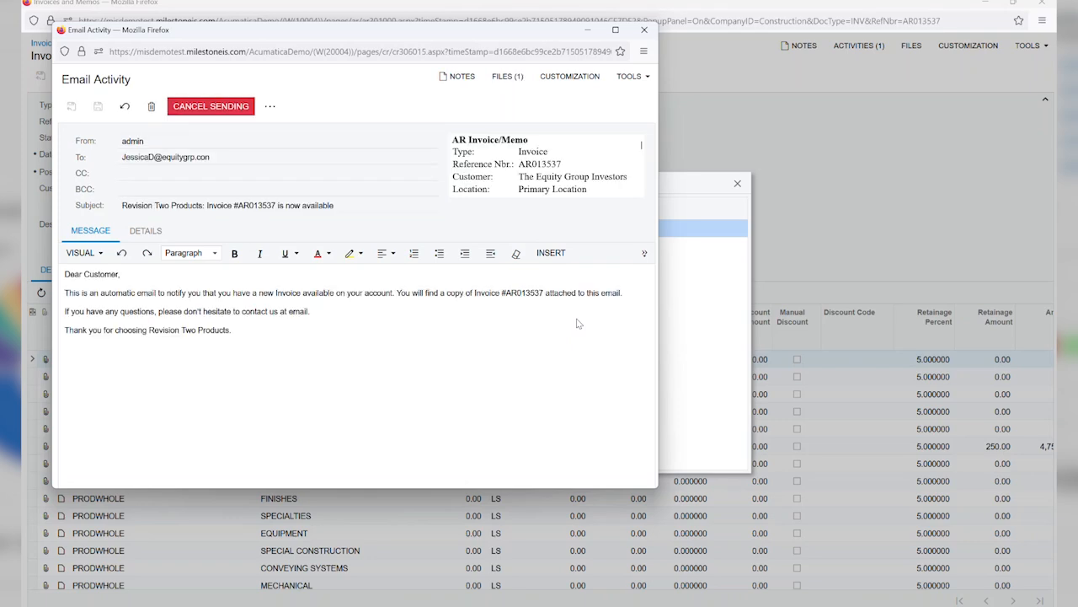
{"action": "left_click", "coordinate": [645, 30]}
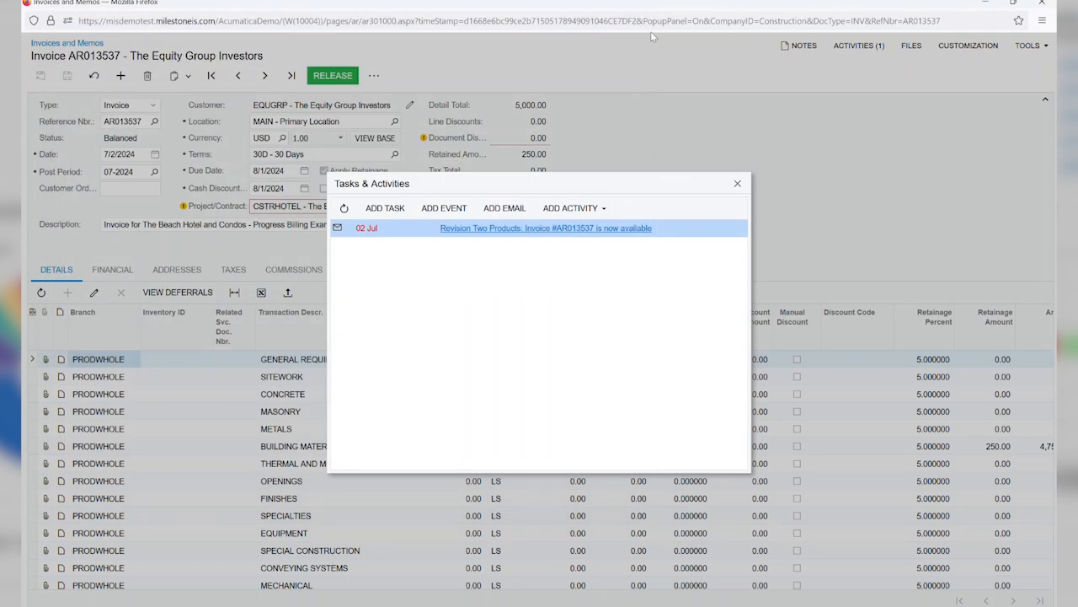
{"action": "left_click", "coordinate": [739, 183]}
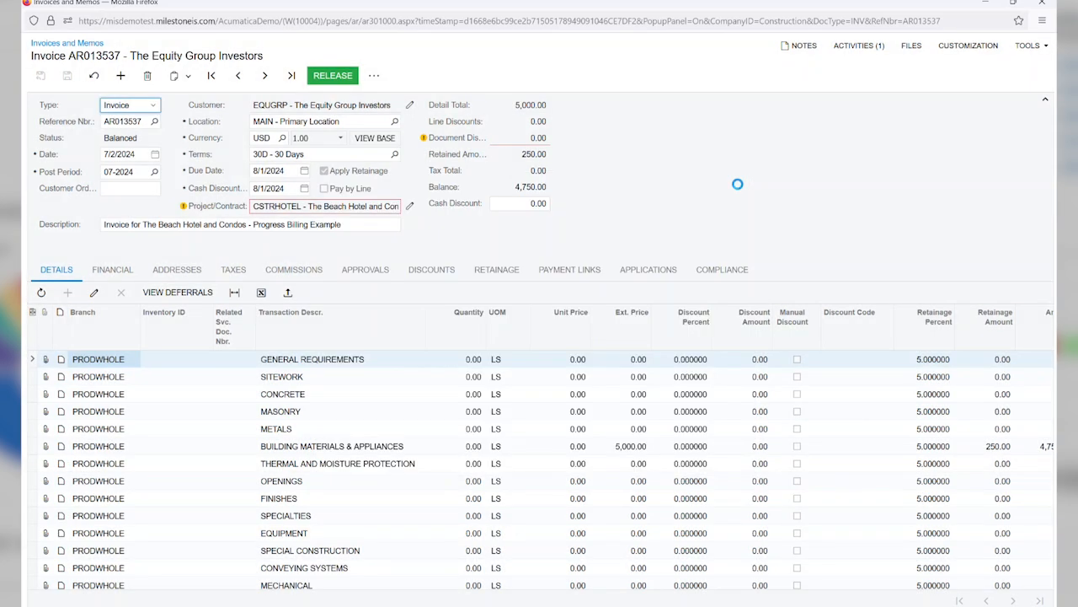
{"action": "left_click", "coordinate": [1048, 5]}
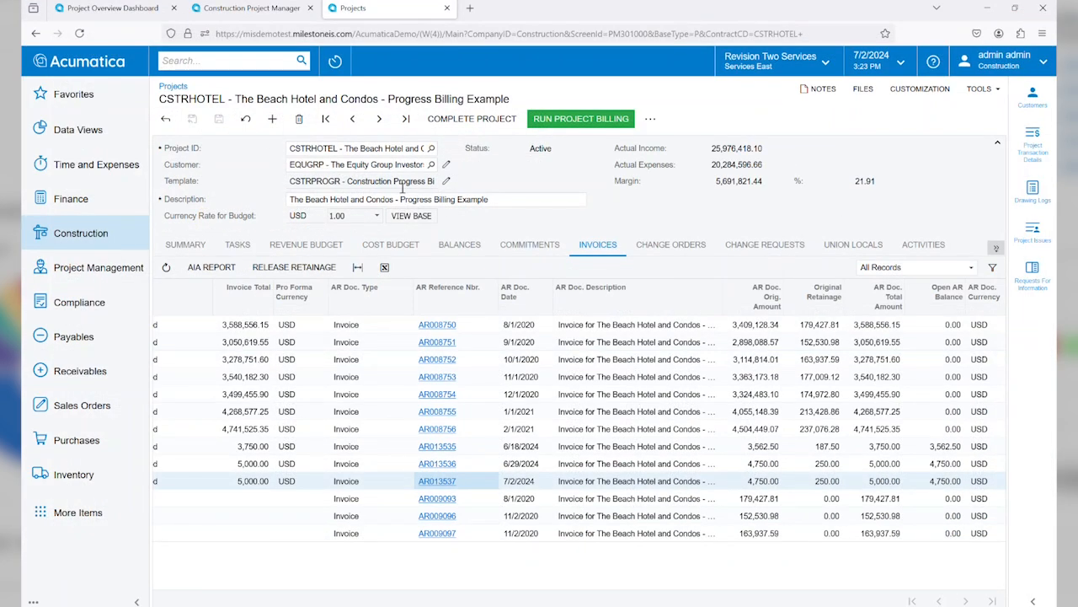
Step: Show the project's summary, record a wood, plastics, composites photo log with two files in the mirrored mobile app, and minimize it
{"action": "left_click", "coordinate": [189, 244]}
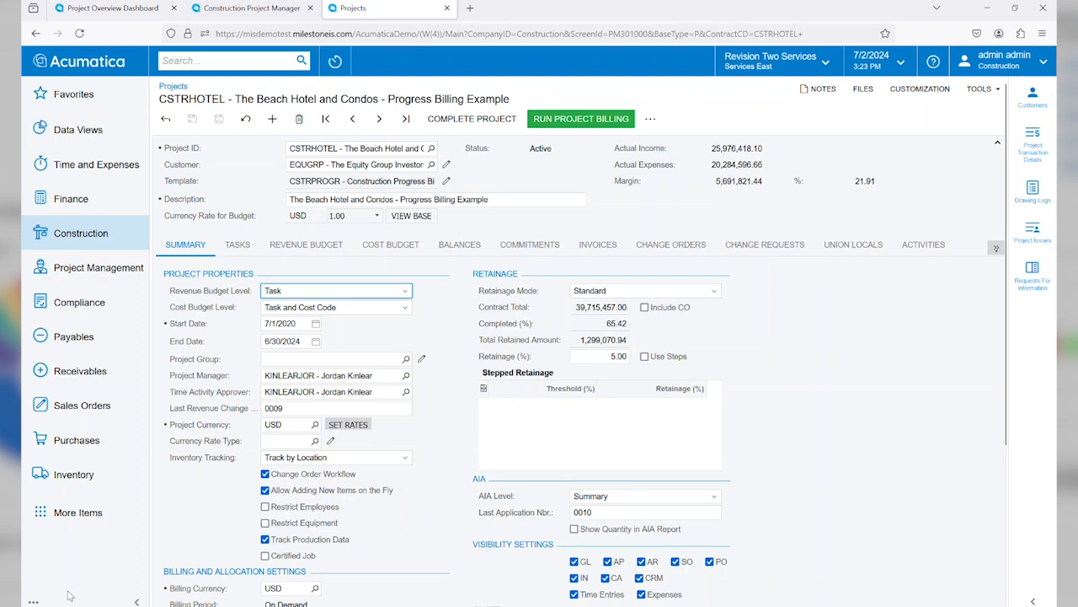
{"action": "key", "text": "alt+Tab"}
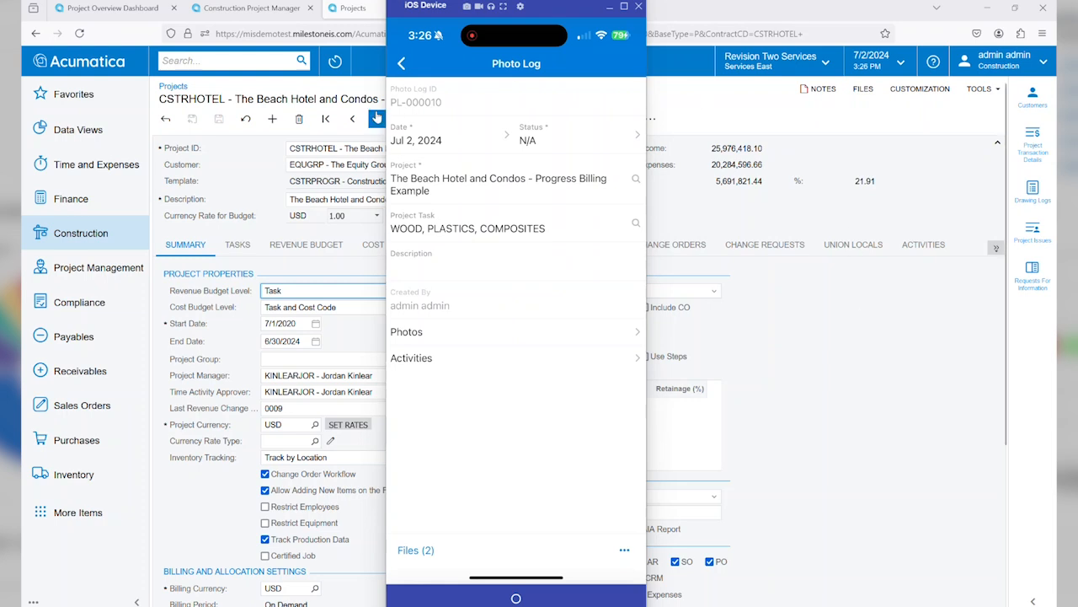
{"action": "left_click", "coordinate": [610, 8]}
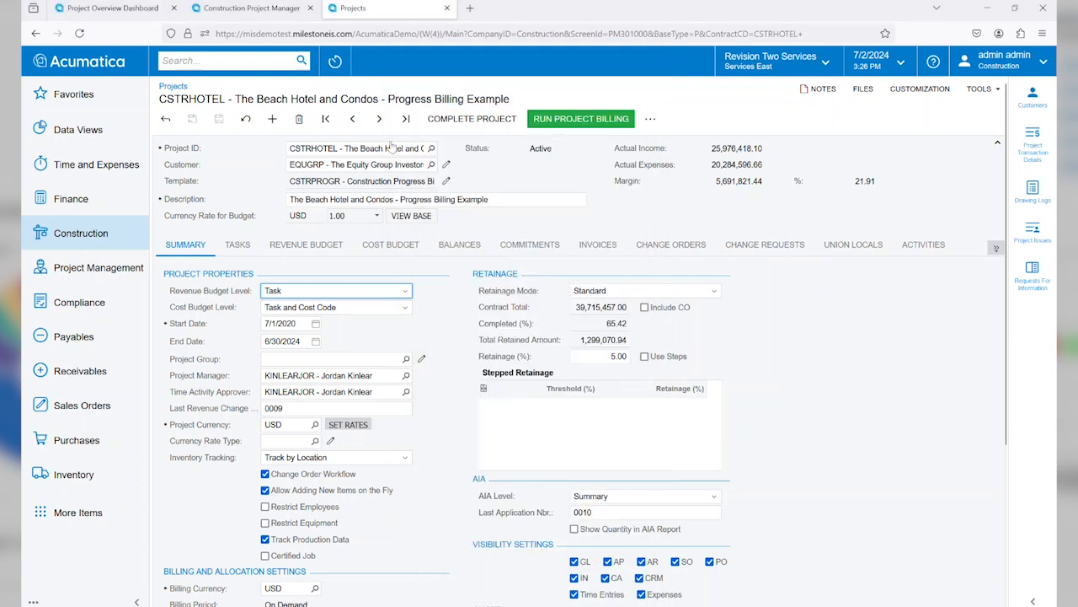
Step: Open the project management list of photo logs, reloading the browser page along the way
{"action": "left_click", "coordinate": [80, 278]}
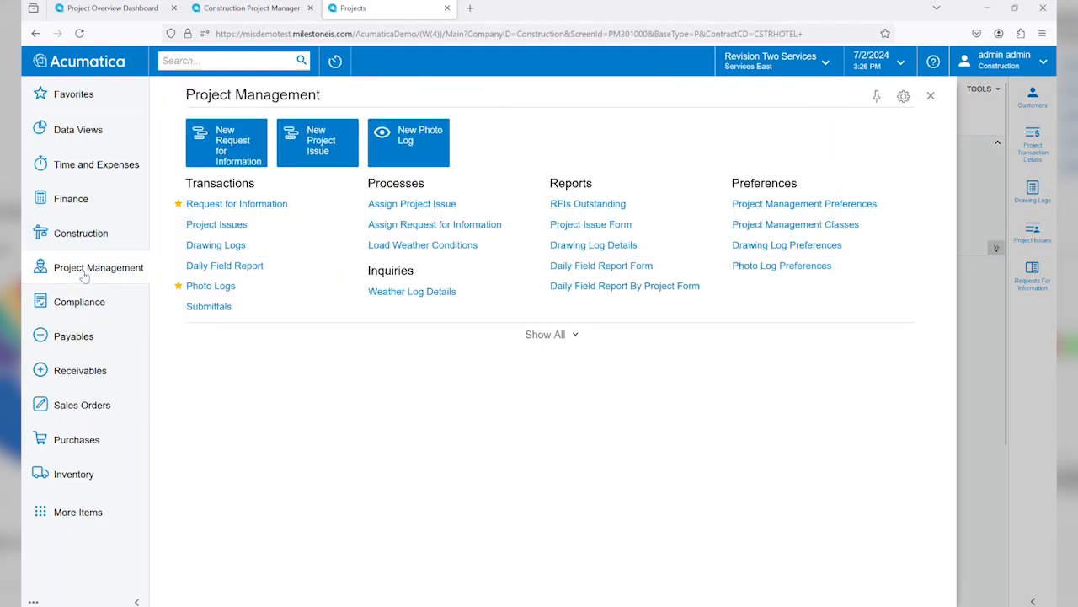
{"action": "left_click", "coordinate": [207, 287]}
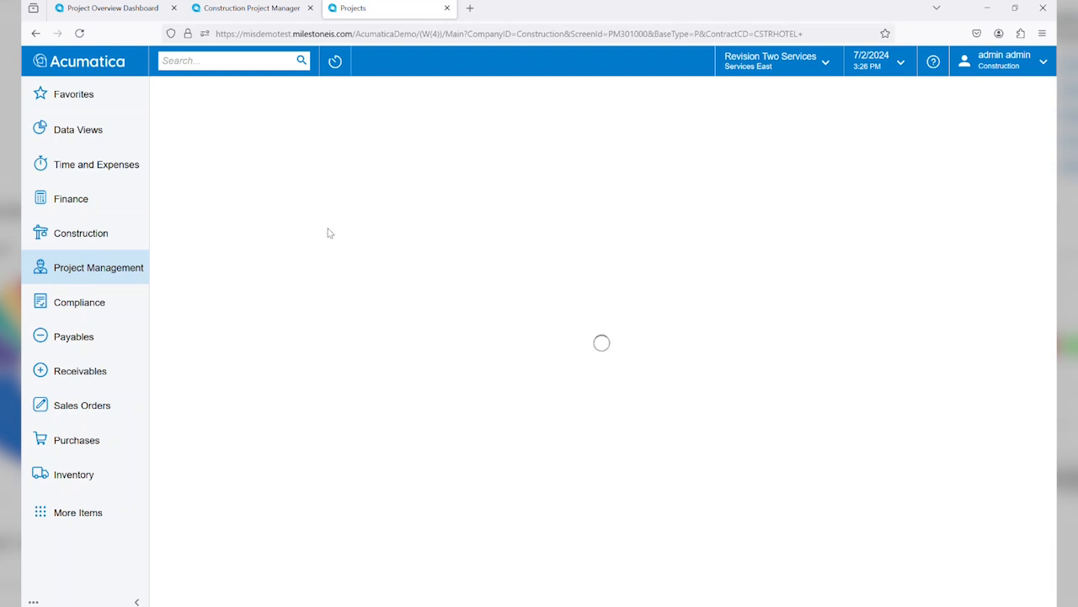
{"action": "left_click", "coordinate": [80, 34]}
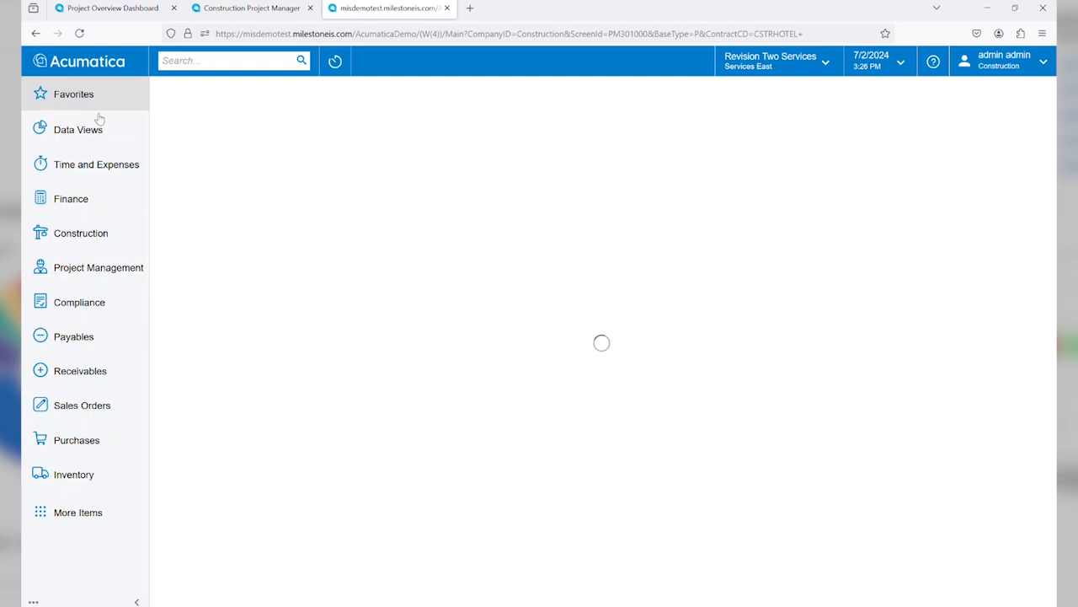
{"action": "left_click", "coordinate": [113, 267]}
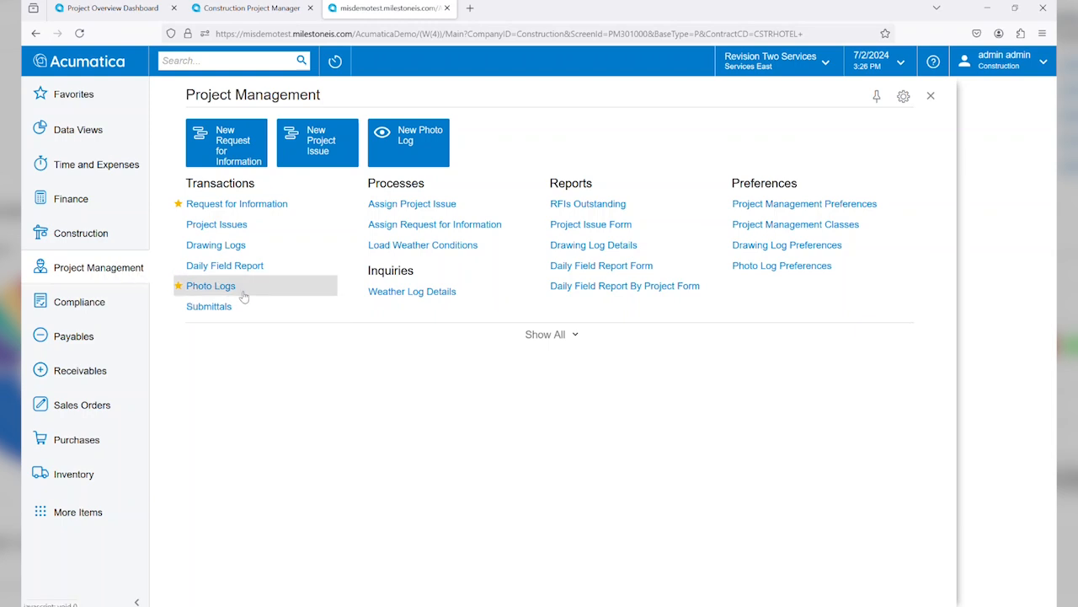
{"action": "left_click", "coordinate": [207, 291]}
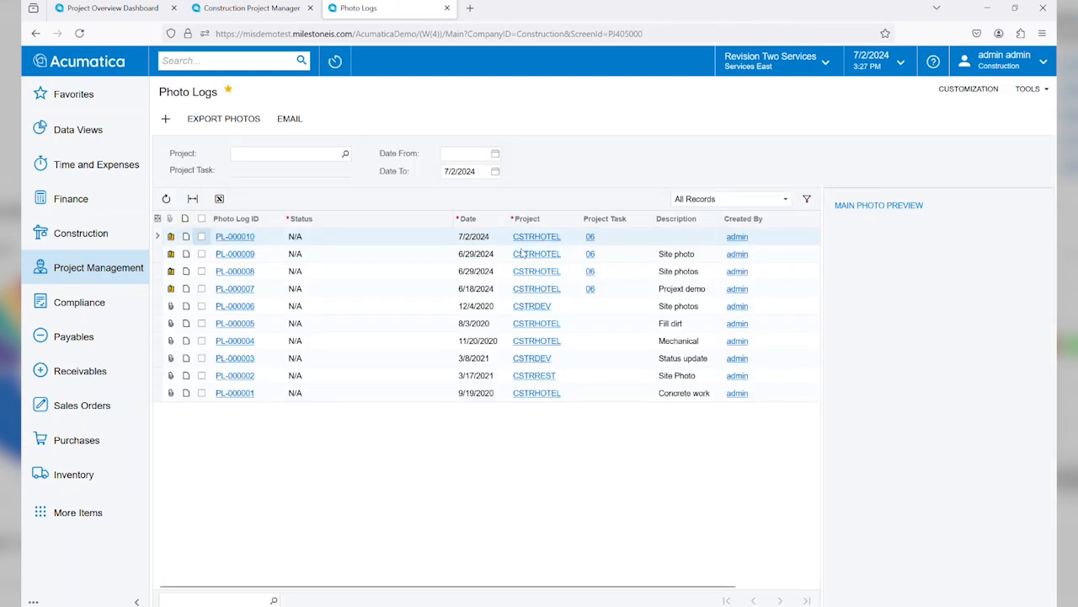
{"action": "left_click", "coordinate": [71, 275]}
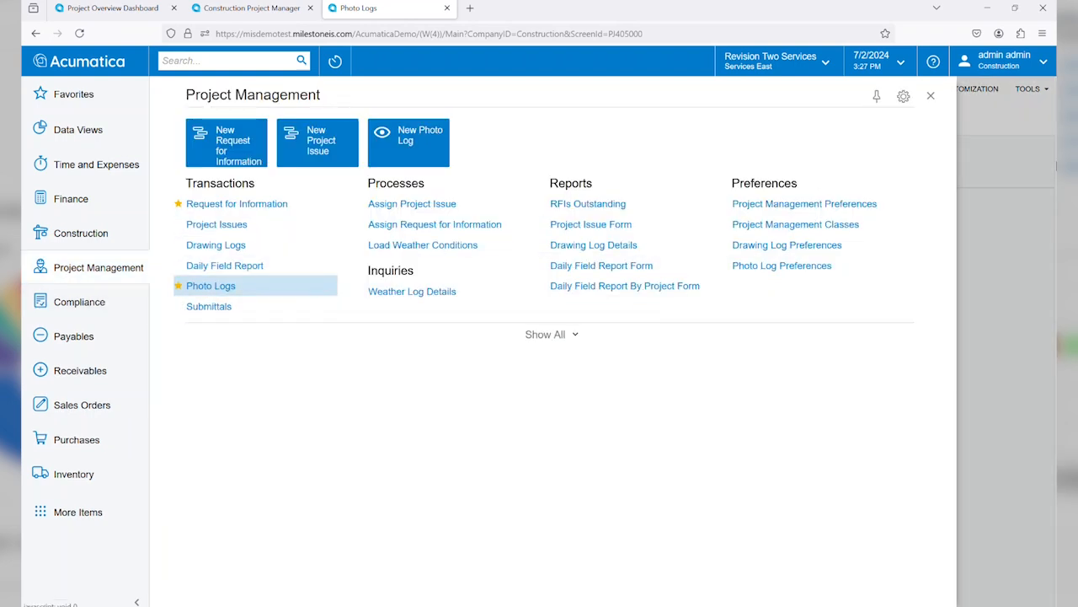
{"action": "left_click", "coordinate": [1004, 169]}
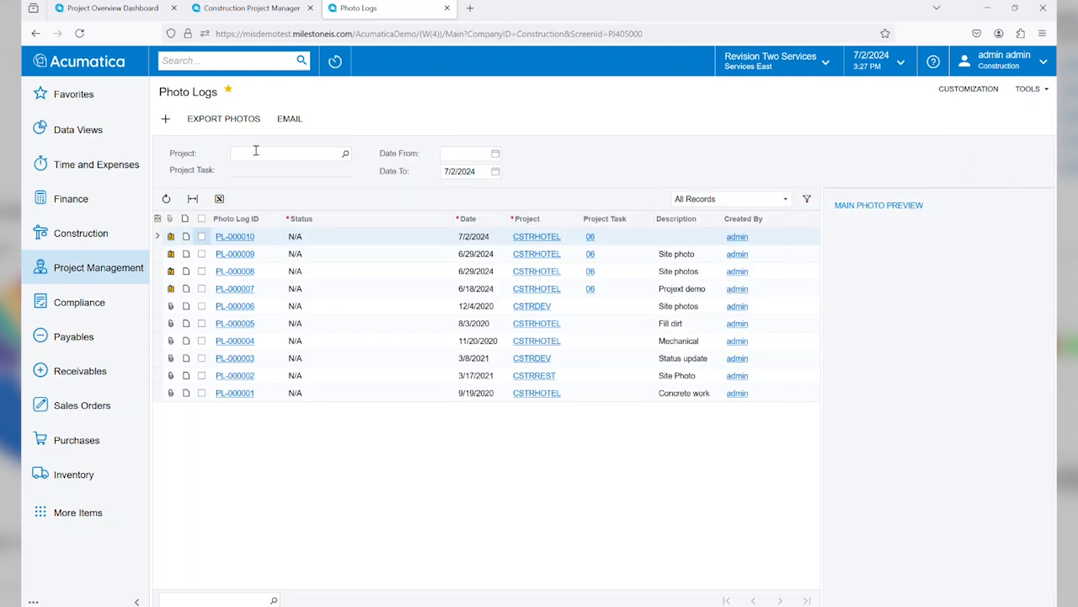
Step: Filter the photo logs to project CSTRHOTEL
{"action": "left_click", "coordinate": [261, 154]}
{"action": "type", "text": "cstrho"}
{"action": "key", "text": "Return"}
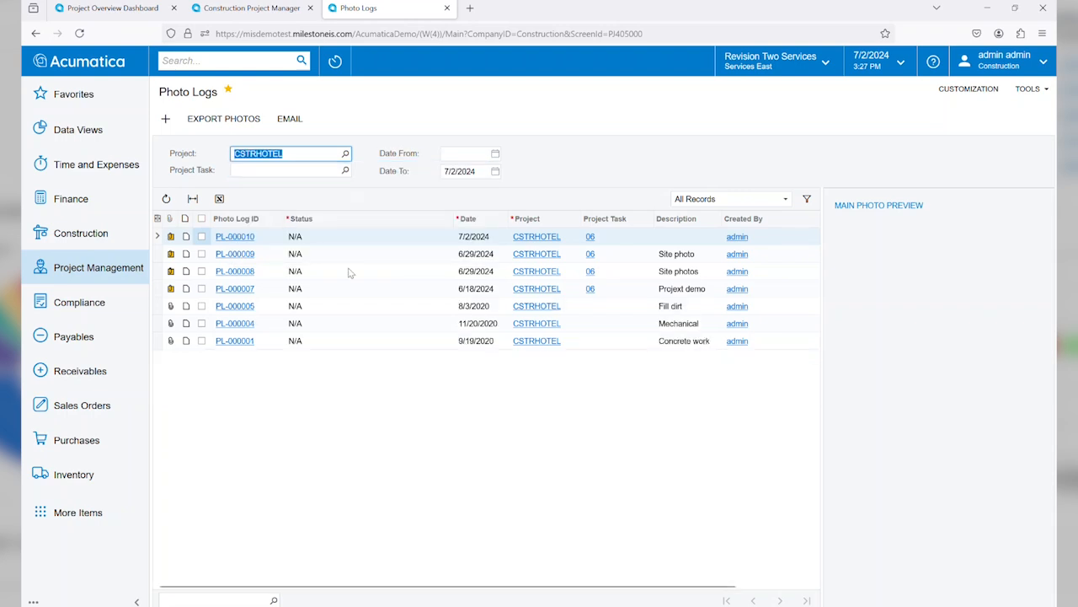
Step: Preview the 9/19/2020 concrete work photo, and view the first image attached to photo log PL-000010
{"action": "left_click", "coordinate": [269, 342]}
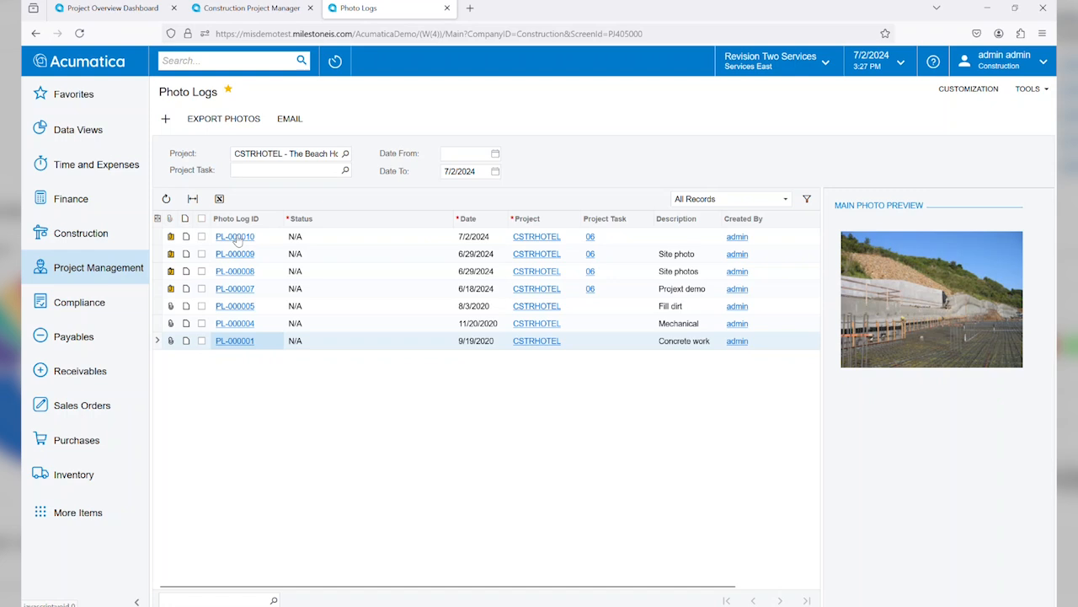
{"action": "left_click", "coordinate": [236, 237]}
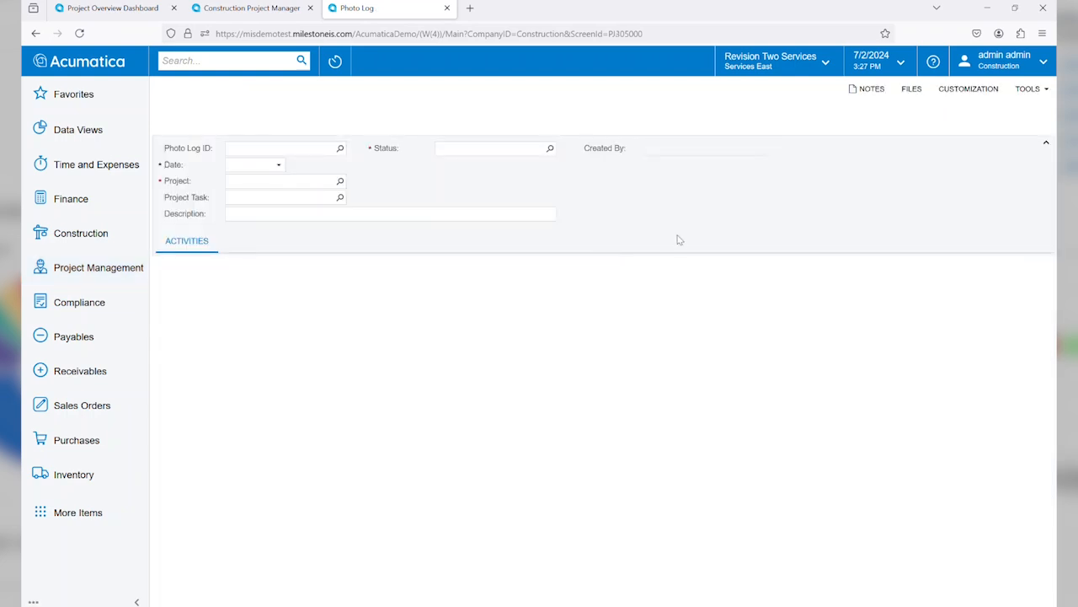
{"action": "left_click", "coordinate": [907, 88]}
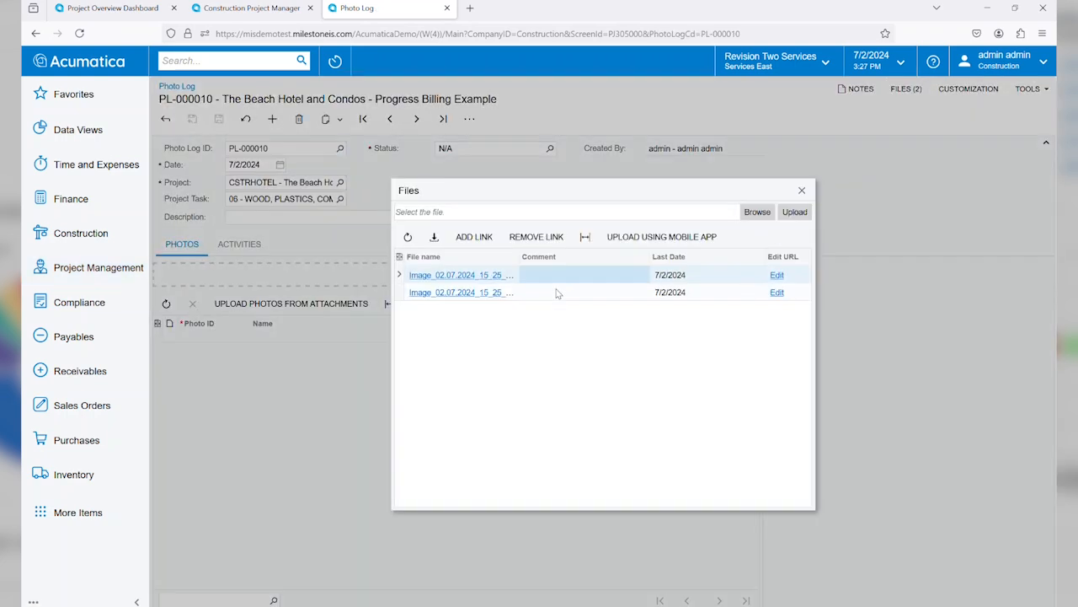
{"action": "left_click", "coordinate": [439, 278]}
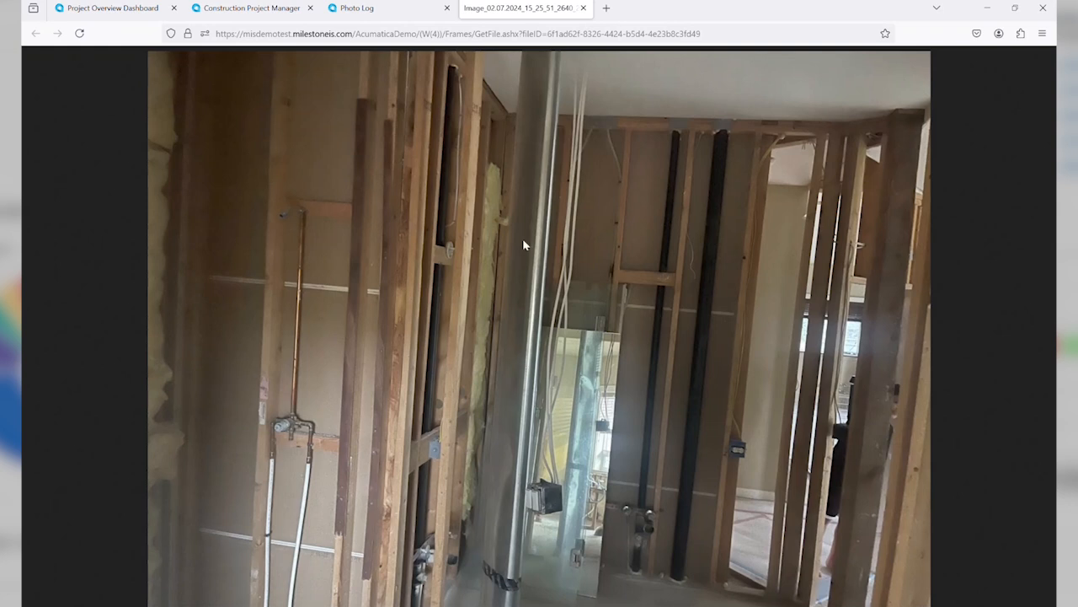
{"action": "left_click", "coordinate": [583, 8]}
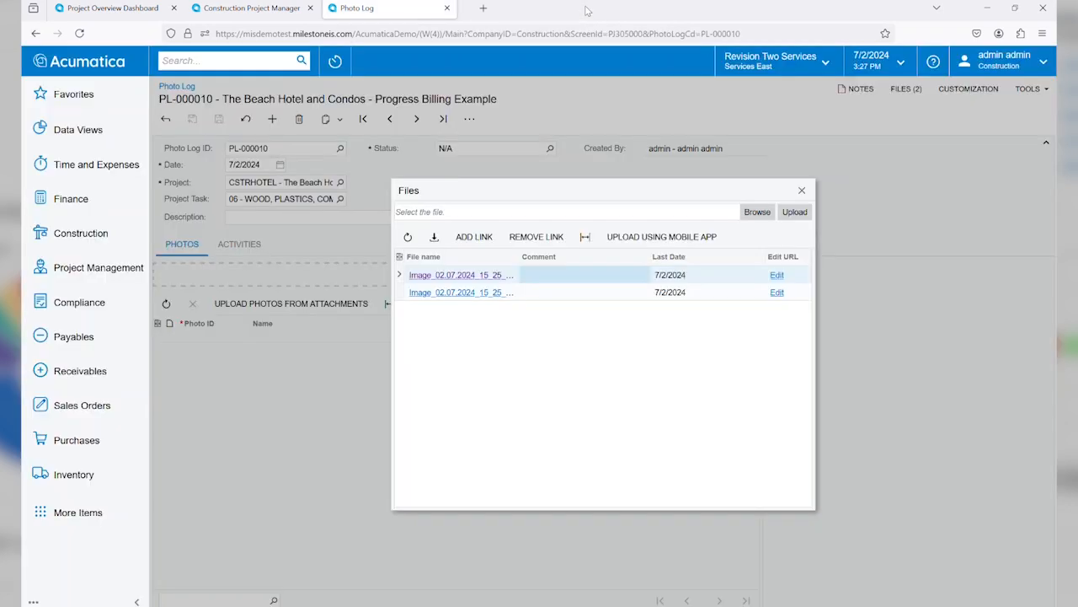
{"action": "left_click", "coordinate": [802, 191]}
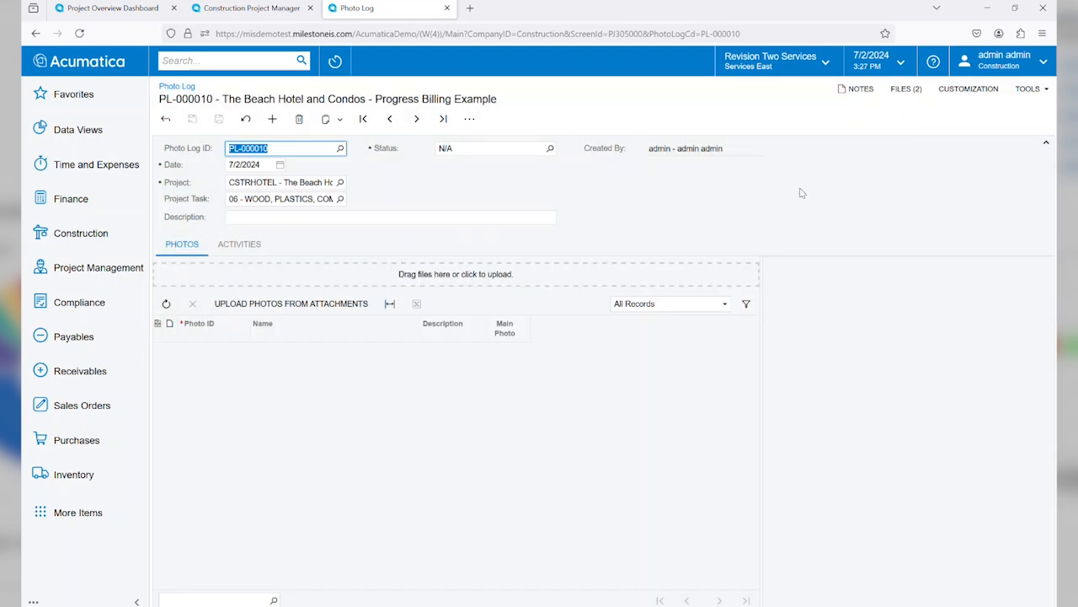
Step: Switch to the mirrored iOS device in Vysor and retry the connection until mirroring resumes
{"action": "mouse_move", "coordinate": [724, 605]}
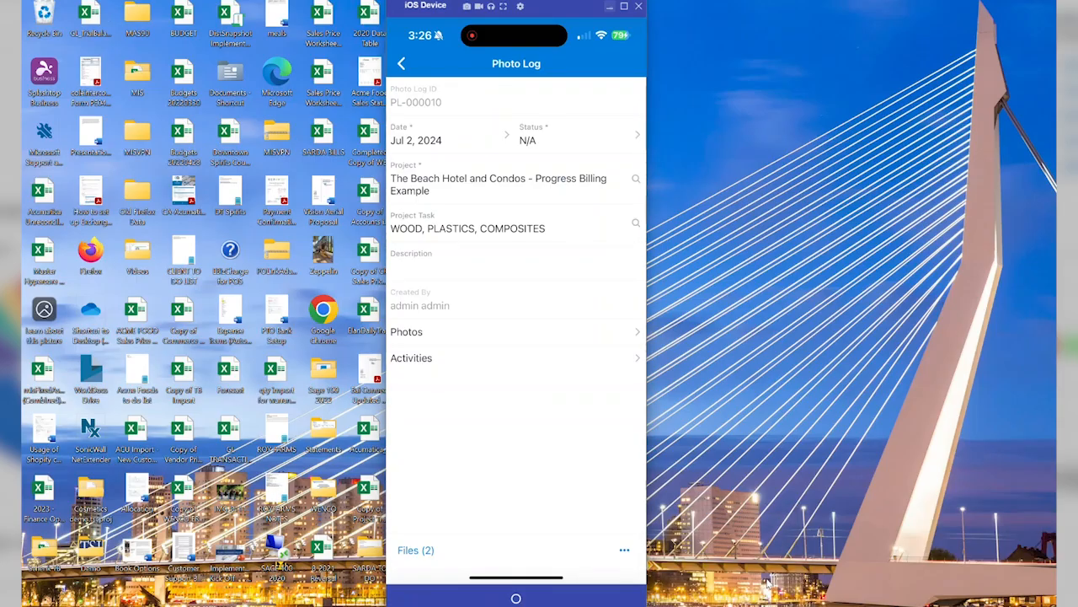
{"action": "left_click", "coordinate": [768, 583]}
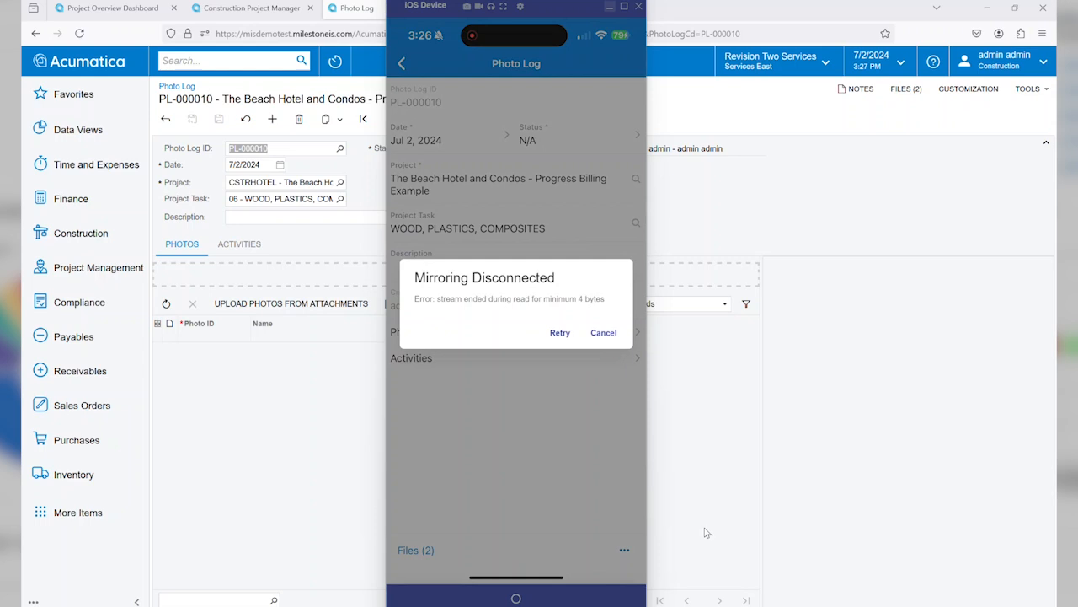
{"action": "left_click", "coordinate": [559, 333]}
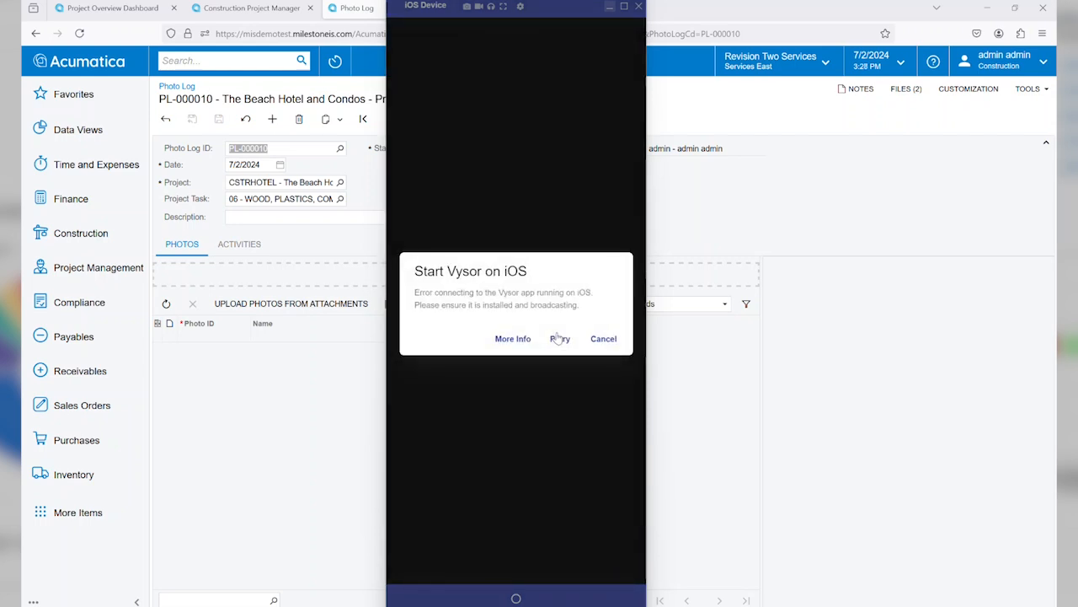
{"action": "left_click", "coordinate": [556, 340]}
{"action": "left_click", "coordinate": [556, 341]}
{"action": "left_click", "coordinate": [556, 342]}
{"action": "left_click", "coordinate": [554, 342]}
{"action": "left_click", "coordinate": [556, 341]}
{"action": "left_click", "coordinate": [556, 341]}
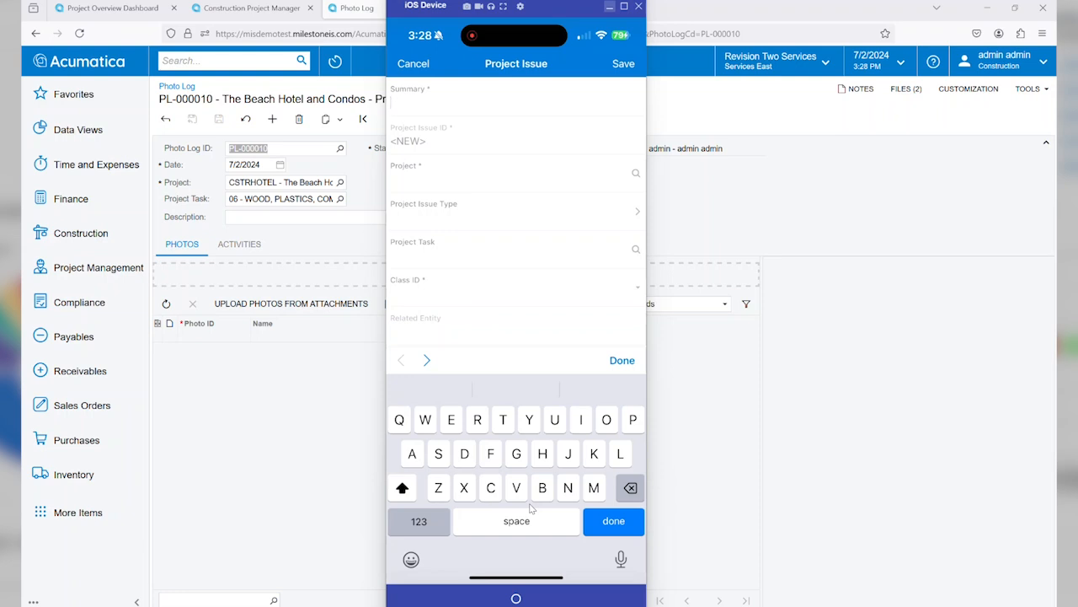
Step: Enter "Hole in drywall after plumbing complete" as the summary of the new project issue on the mobile device
{"action": "type", "text": "Hole in drywal"}
{"action": "key", "text": "BackSpace"}
{"action": "key", "text": "BackSpace"}
{"action": "key", "text": "BackSpace"}
{"action": "type", "text": "ea"}
{"action": "key", "text": "BackSpace"}
{"action": "key", "text": "BackSpace"}
{"action": "type", "text": "e"}
{"action": "key", "text": "BackSpace"}
{"action": "type", "text": "wall"}
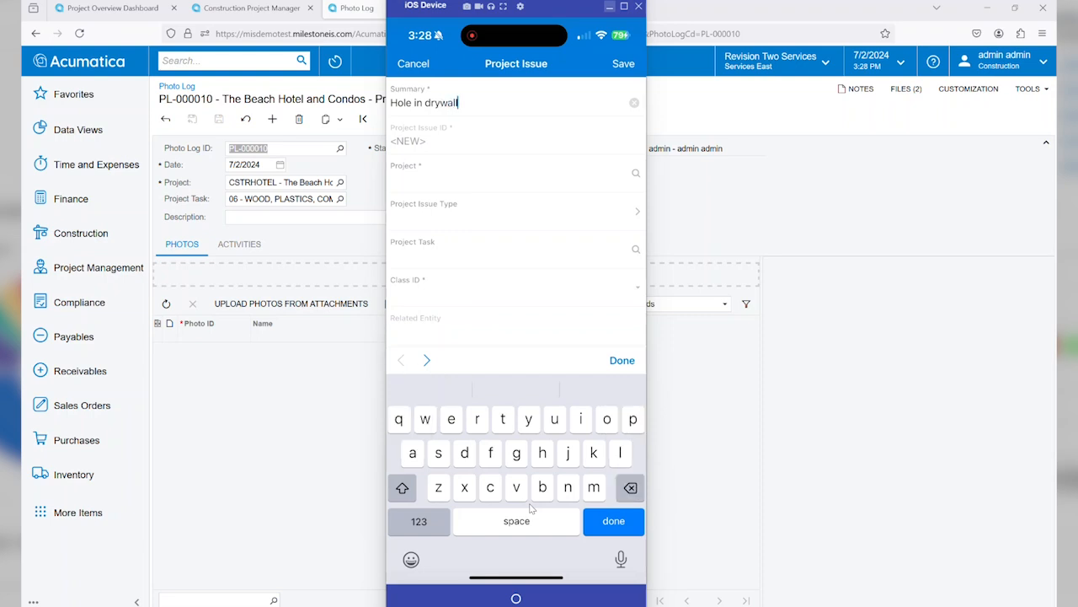
{"action": "type", "text": " after plumbing complete"}
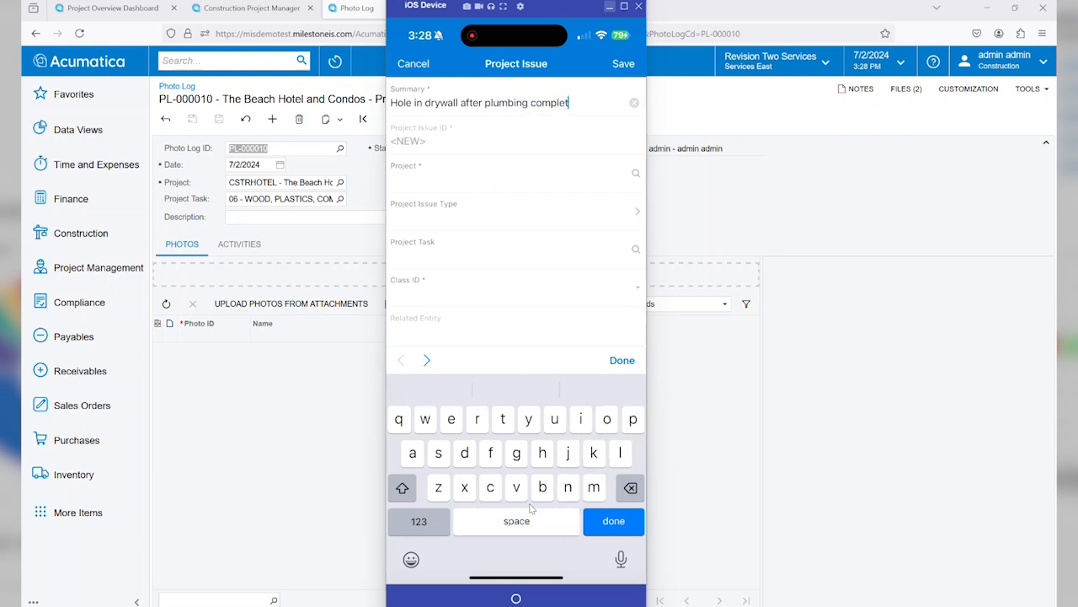
{"action": "key", "text": "Tab"}
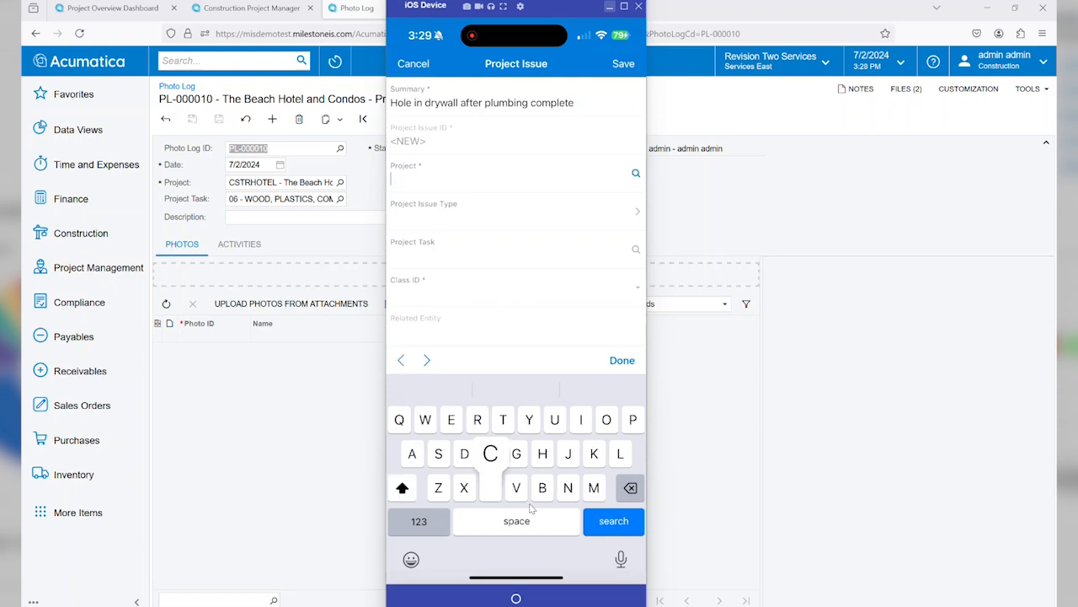
Step: Fill in the issue with project CSTRHOTEL, type Subcontractor, class Classification or Additional Information, and a schedule impact of 4 days
{"action": "type", "text": "Cstrhotel"}
{"action": "key", "text": "Tab"}
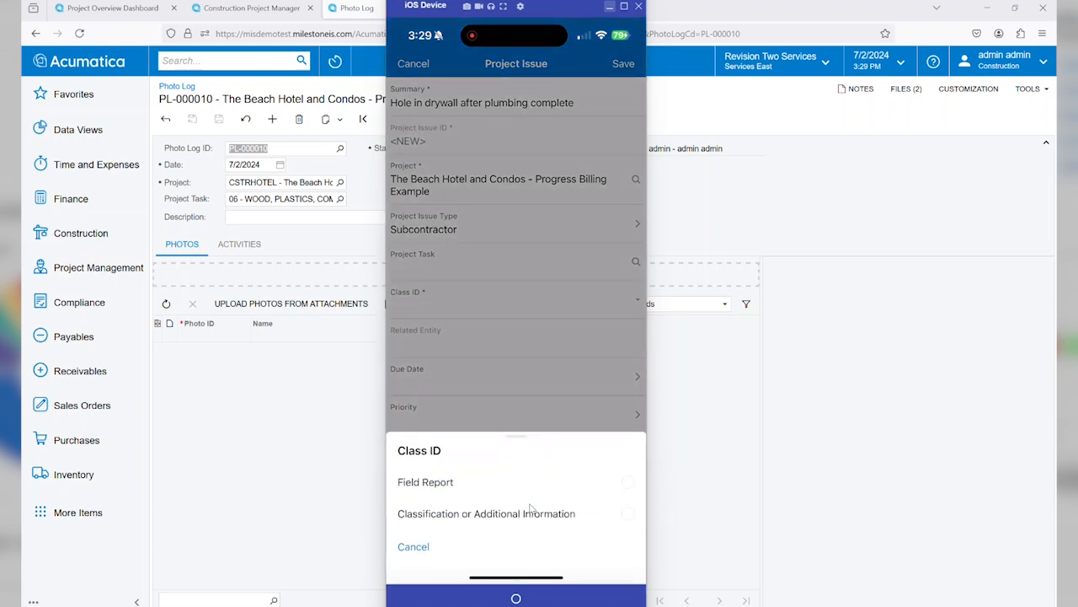
{"action": "left_click", "coordinate": [530, 512]}
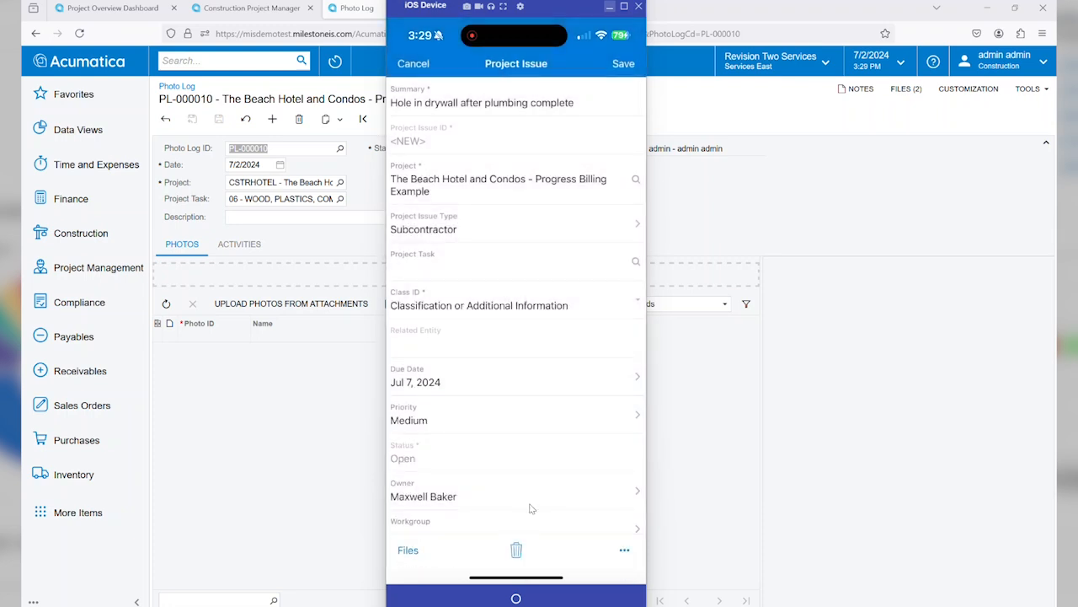
{"action": "scroll", "coordinate": [531, 509], "scroll_direction": "down", "scroll_amount": 1}
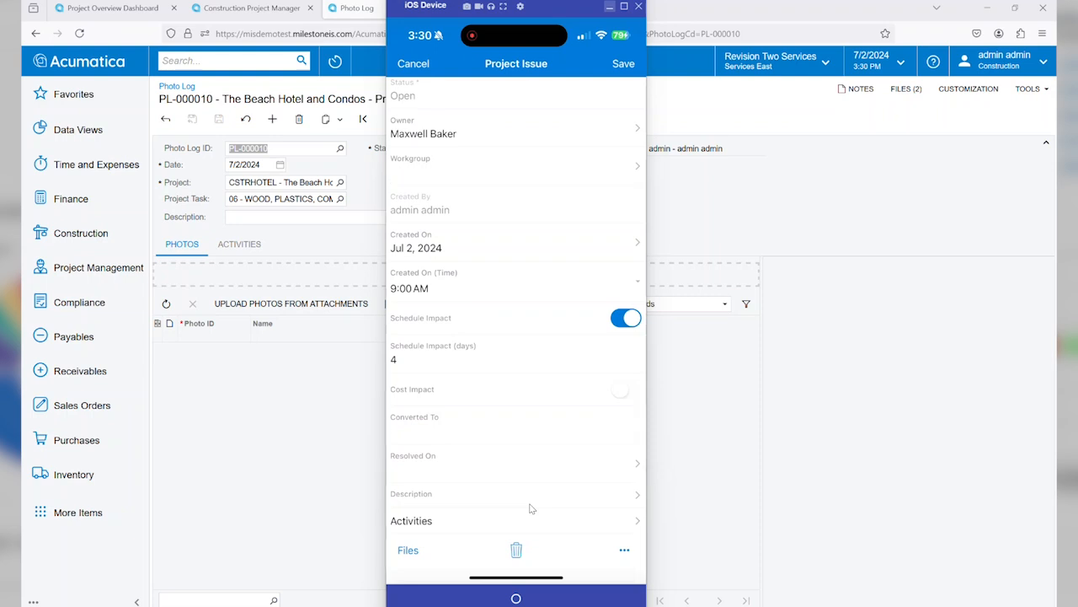
Step: Create a new expense receipt in the mobile Time and Expenses area, described as "Home Depot for Supplies"
{"action": "left_click", "coordinate": [531, 508]}
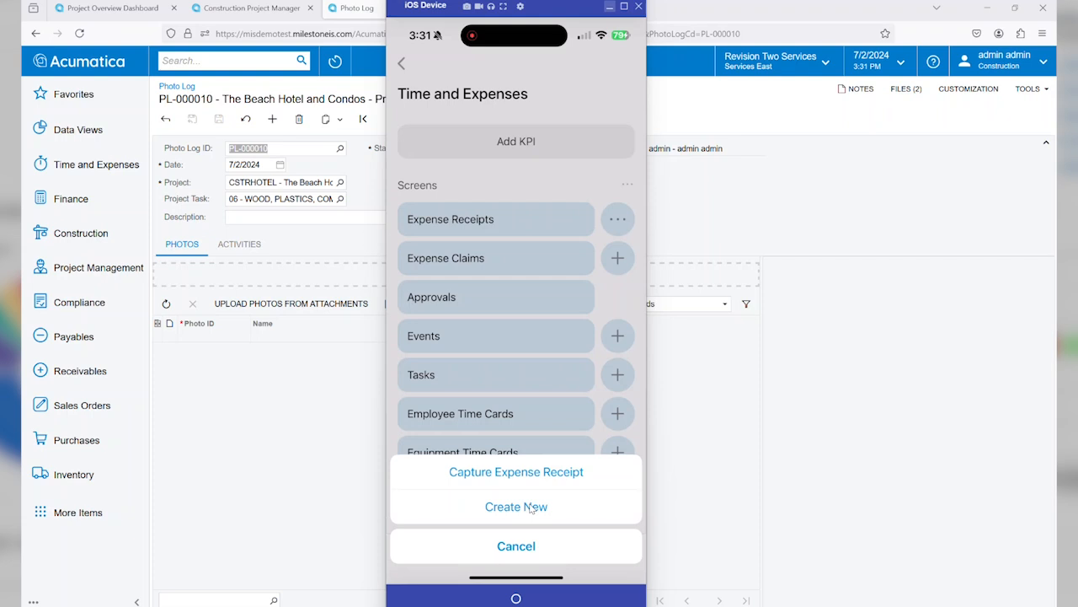
{"action": "left_click", "coordinate": [516, 506]}
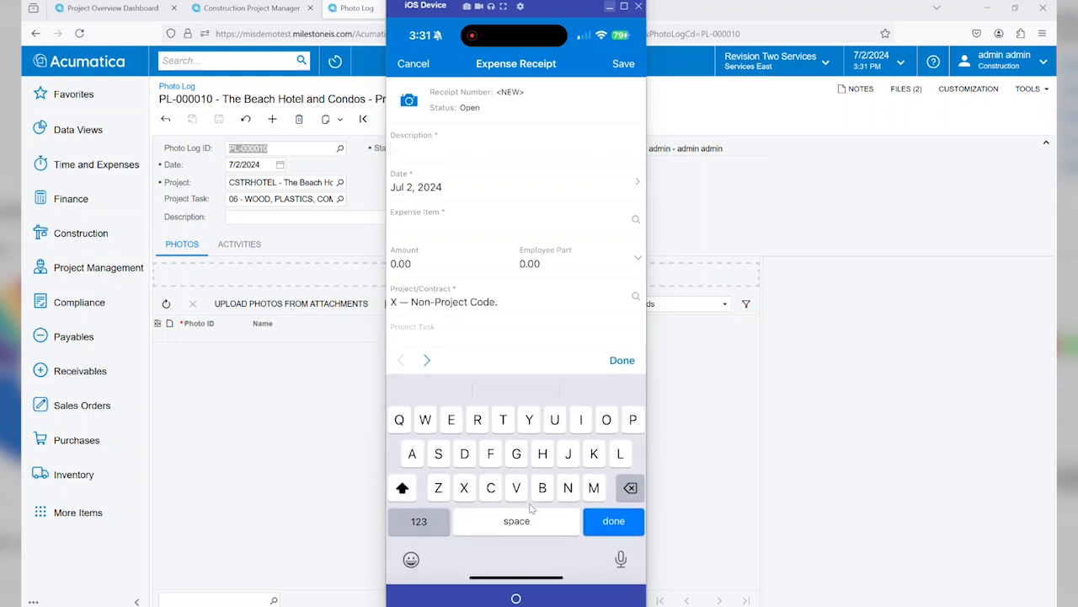
{"action": "type", "text": "Home "}
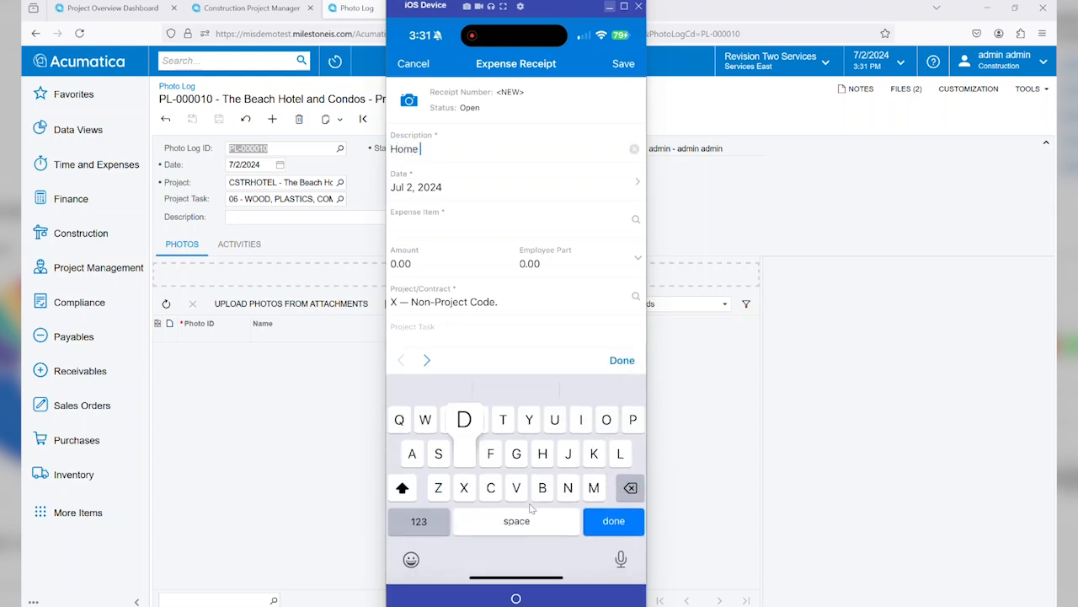
{"action": "type", "text": "Depot fo"}
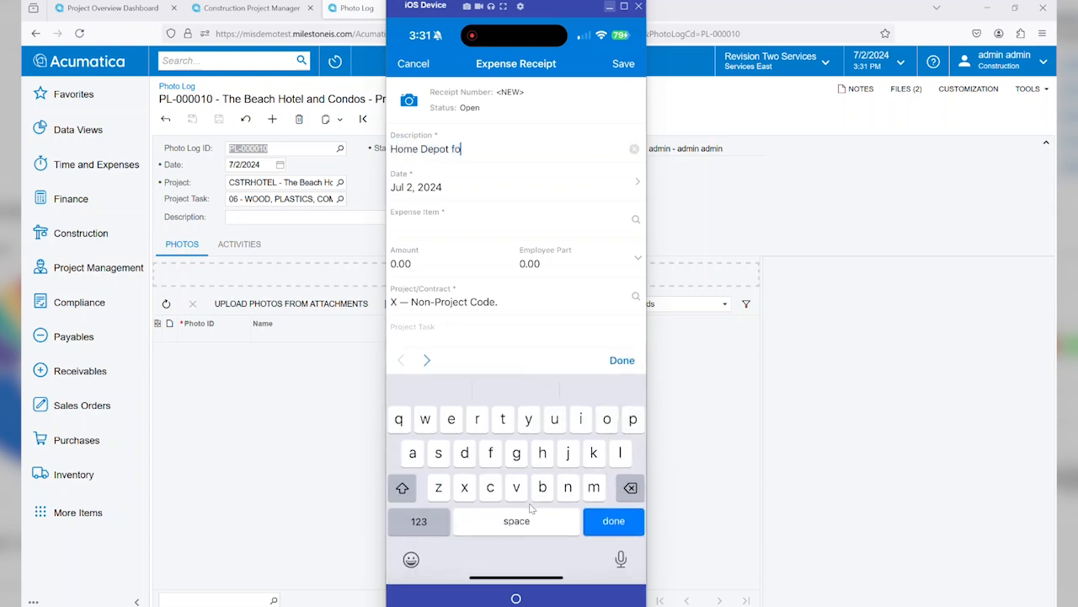
{"action": "type", "text": "r Supplies"}
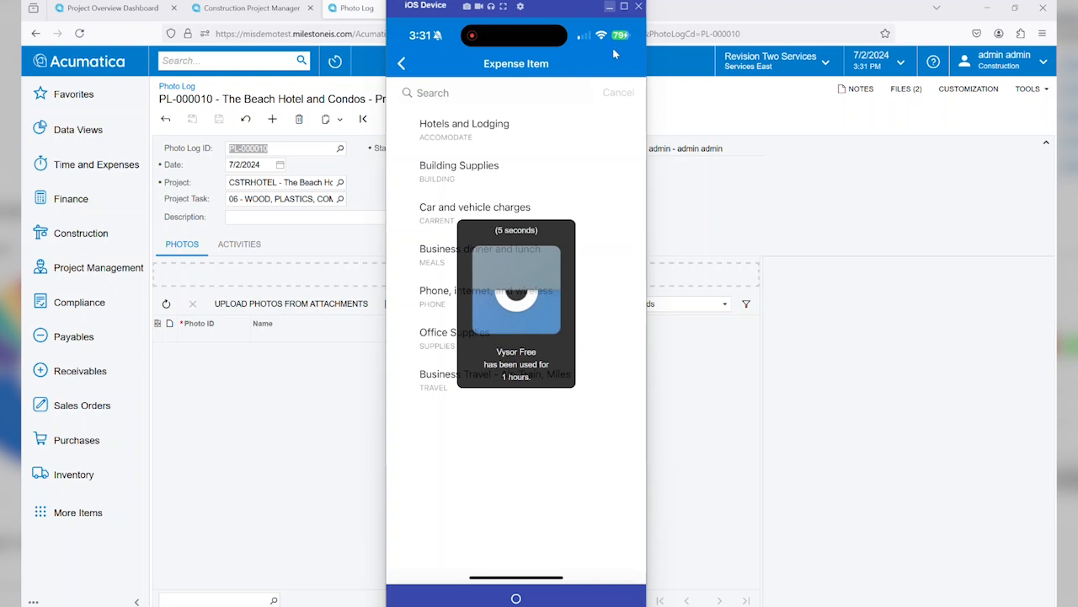
Step: Complete the receipt with item Building Supplies, amount 32.30, project CSTRHOTEL, task 06 and cost code 06-110, repositioning the phone window
{"action": "mouse_move", "coordinate": [570, 9]}
{"action": "left_mouse_down"}
{"action": "mouse_move", "coordinate": [546, 10]}
{"action": "mouse_move", "coordinate": [565, 12]}
{"action": "mouse_move", "coordinate": [560, 20]}
{"action": "left_mouse_up"}
{"action": "left_click", "coordinate": [837, 11]}
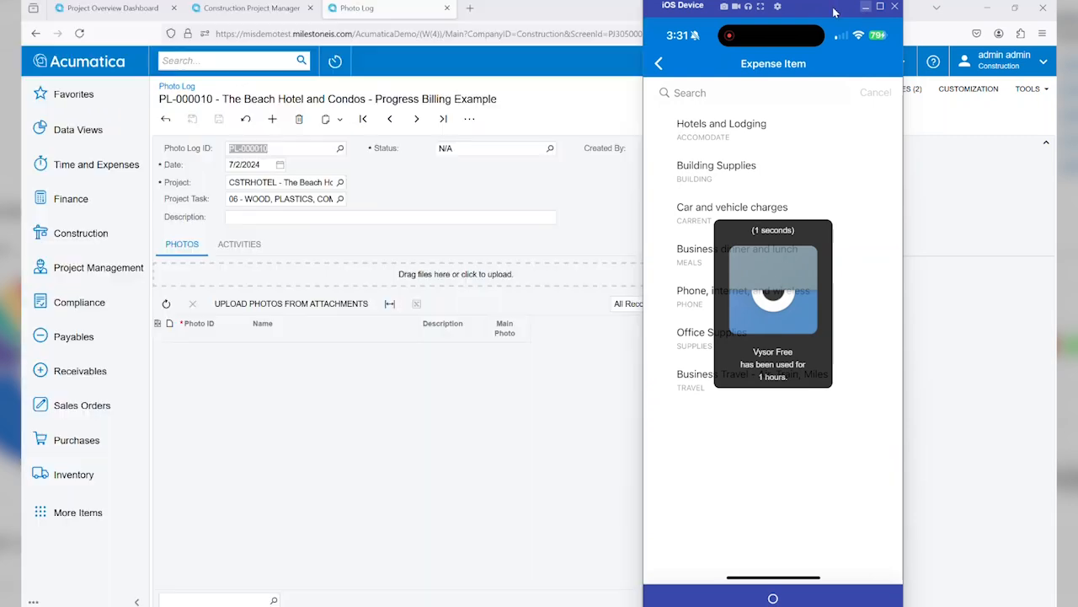
{"action": "left_click_drag", "start_coordinate": [819, 10], "coordinate": [584, 7]}
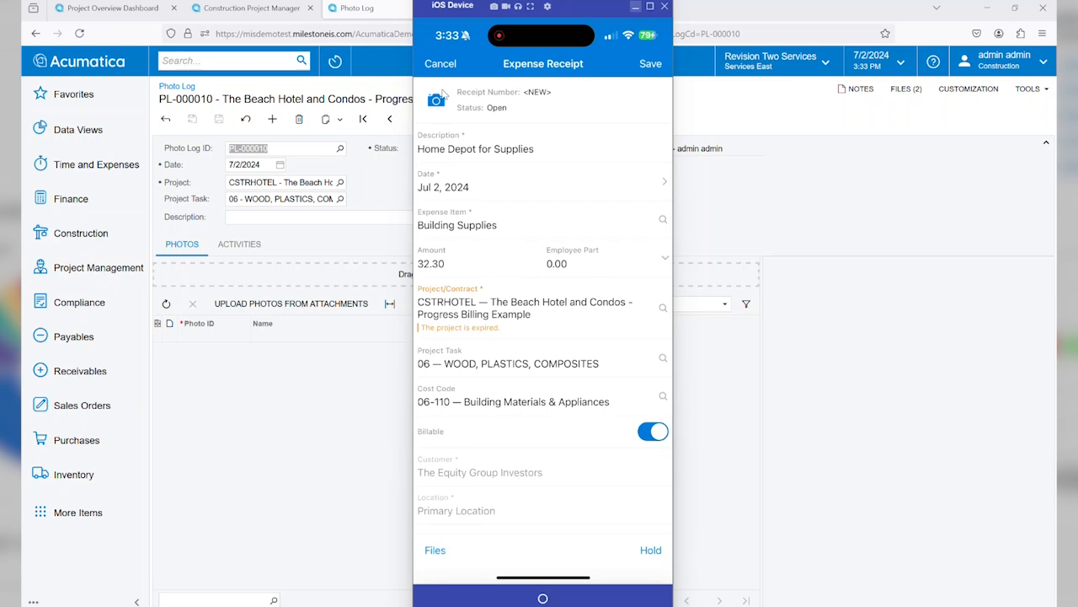
Step: Save the Home Depot expense receipt with one attached file and reopen it
{"action": "left_click", "coordinate": [441, 93]}
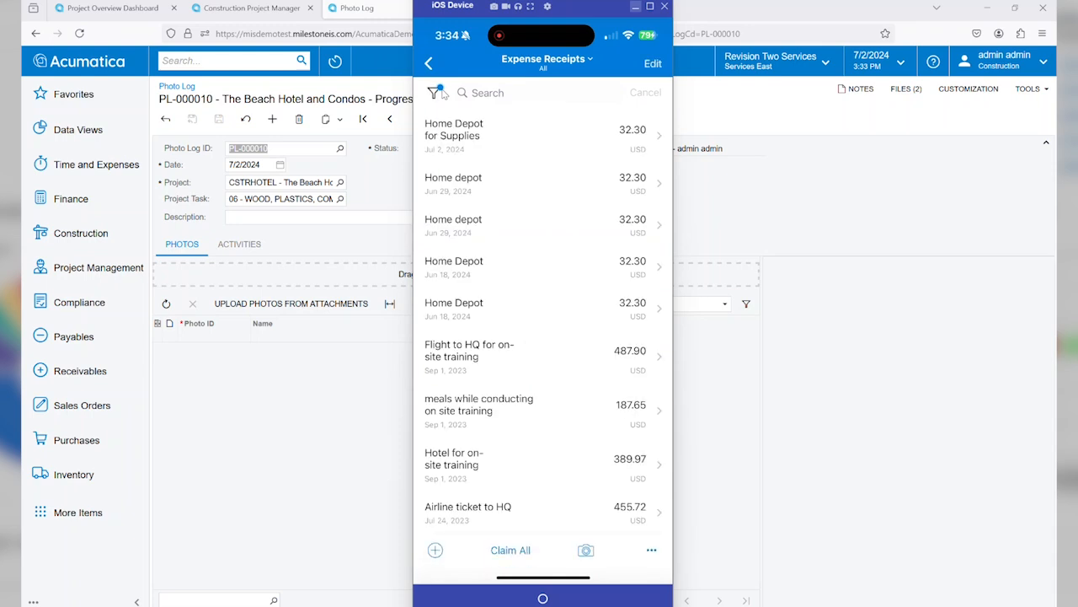
{"action": "left_click", "coordinate": [440, 93]}
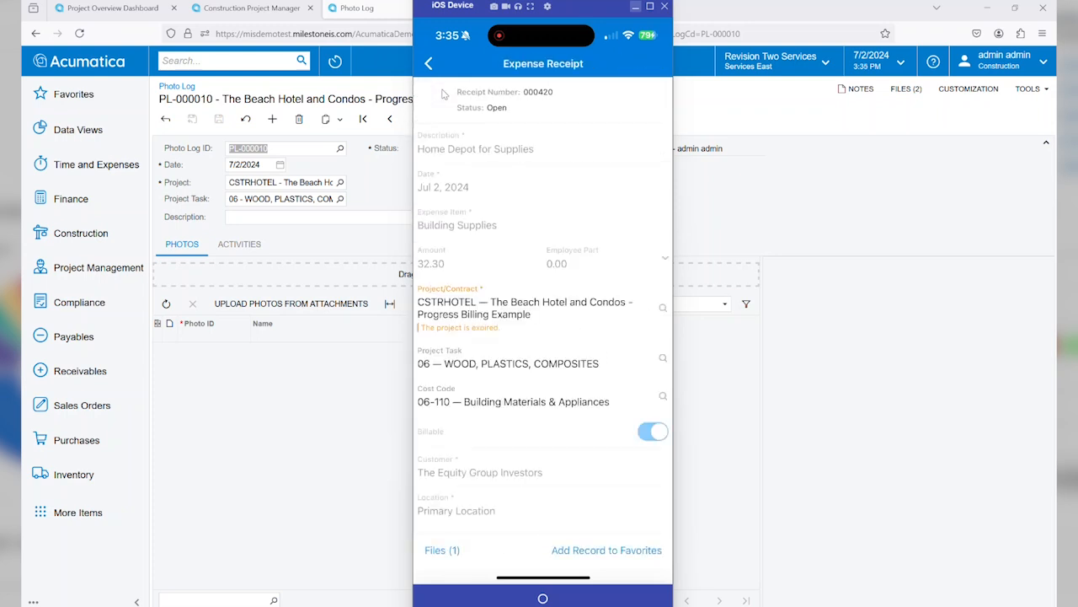
Step: Minimize the phone window and open the favorite project The Beach Hotel and Condos from the recently viewed records
{"action": "left_click", "coordinate": [438, 98]}
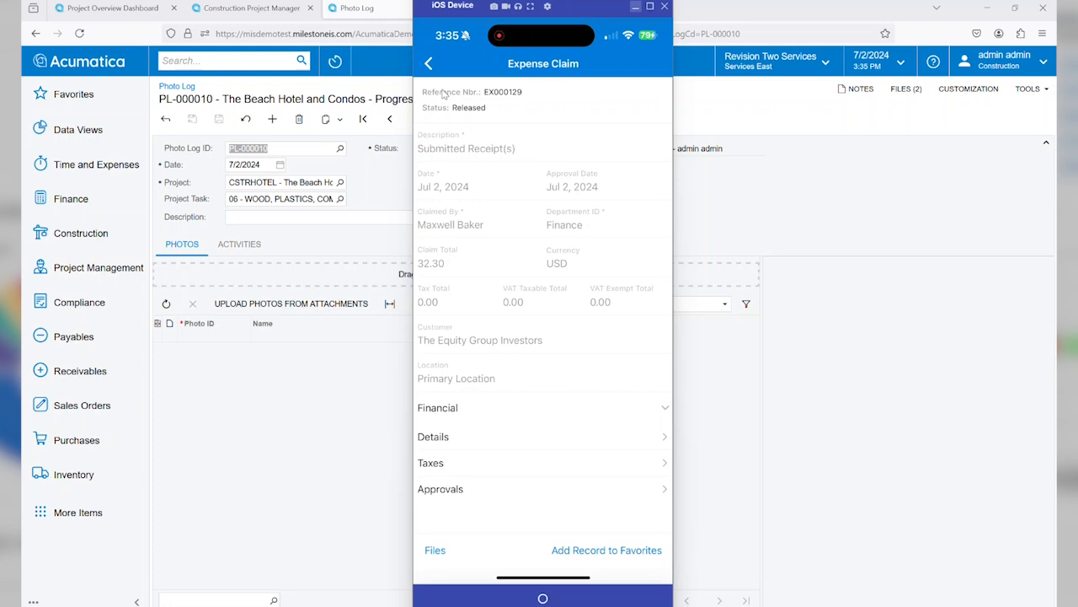
{"action": "left_click", "coordinate": [636, 7]}
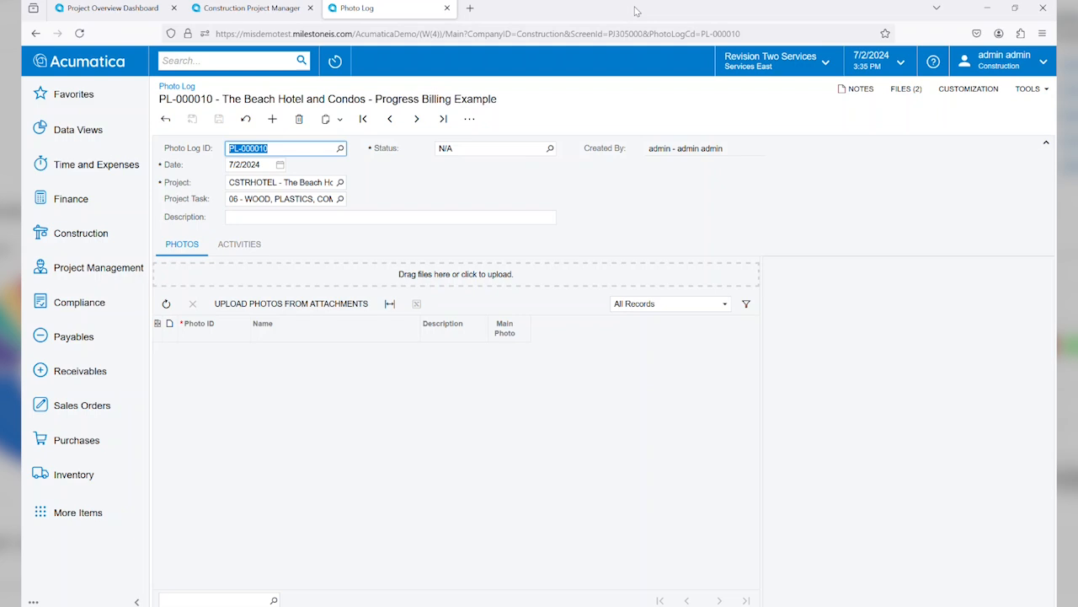
{"action": "left_click", "coordinate": [335, 62]}
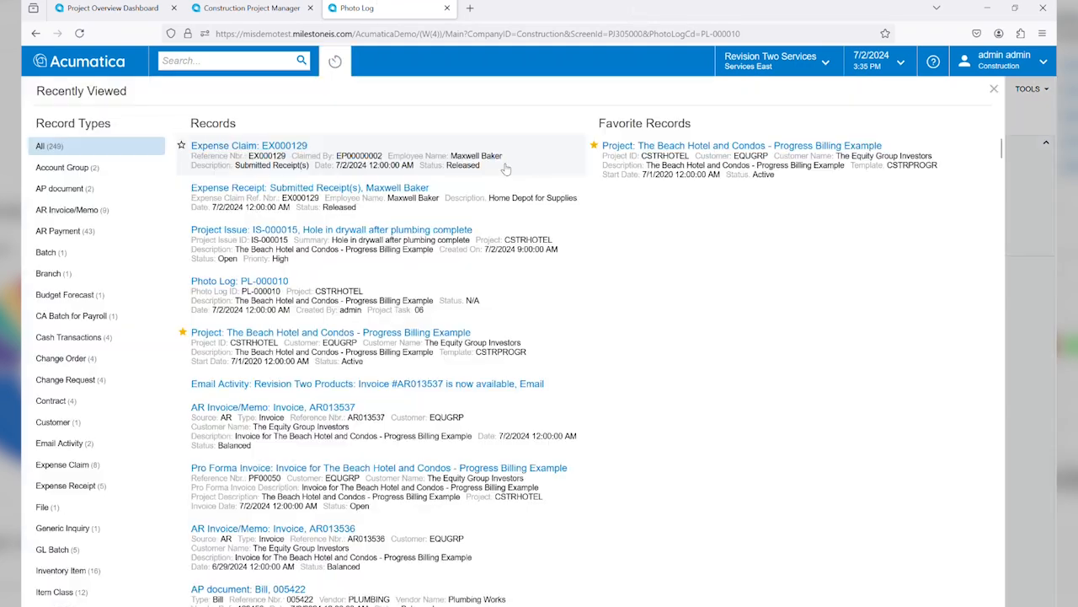
{"action": "left_click", "coordinate": [678, 149]}
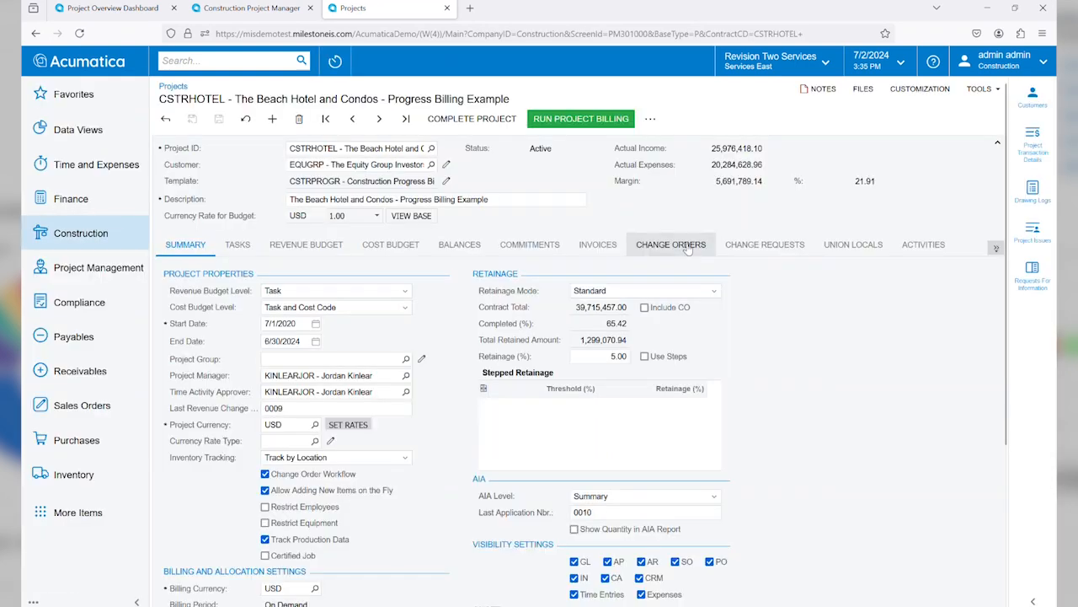
Step: Filter the project's cost budget to task 06 and view the transactions behind cost code 06-110, Building Materials & Appliances
{"action": "left_click", "coordinate": [377, 249]}
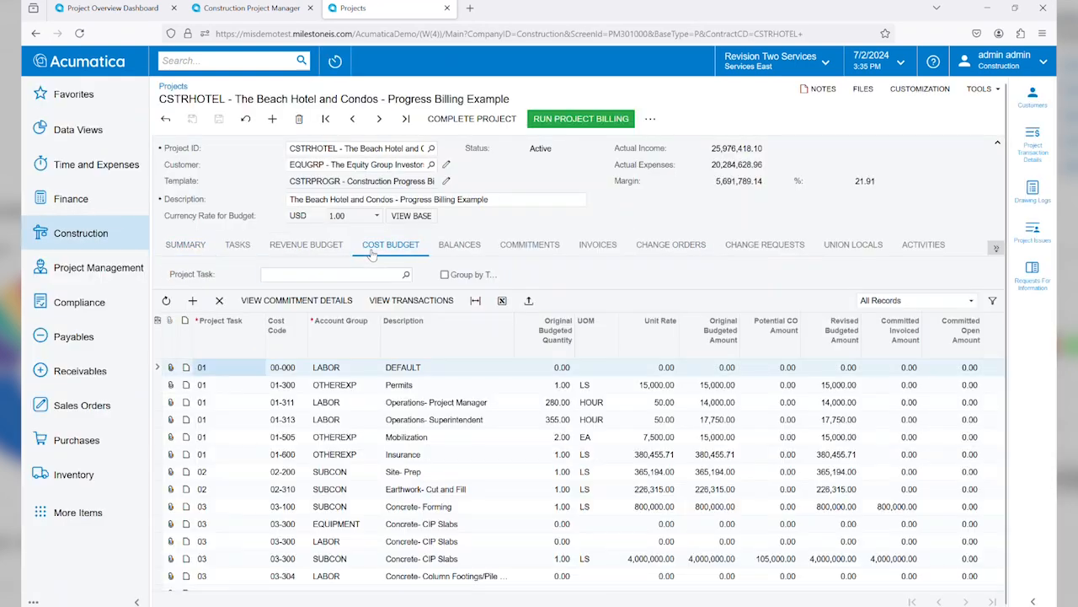
{"action": "type", "text": "06"}
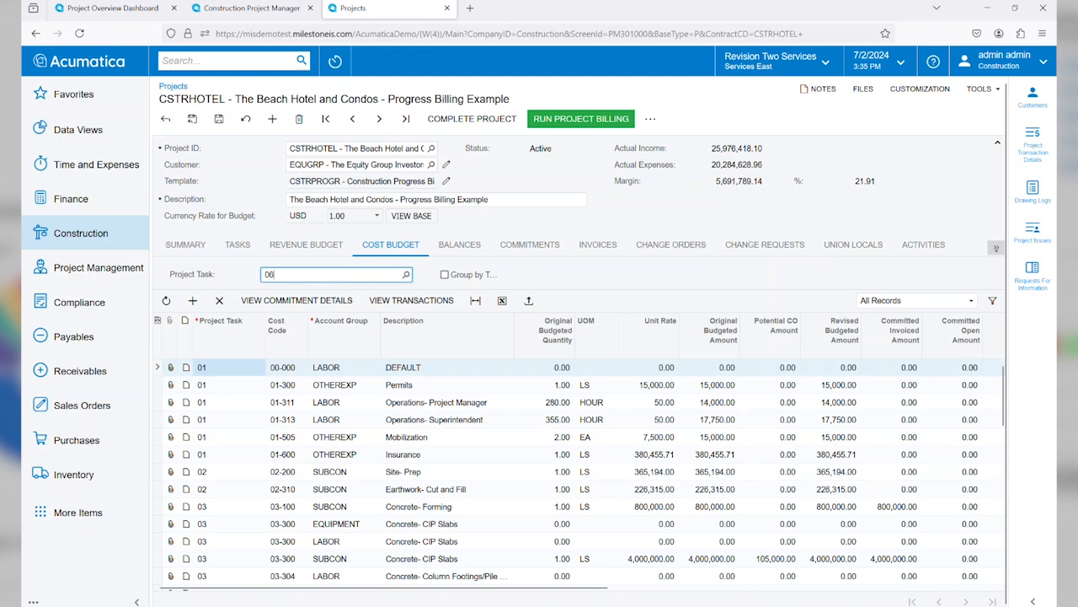
{"action": "key", "text": "Return"}
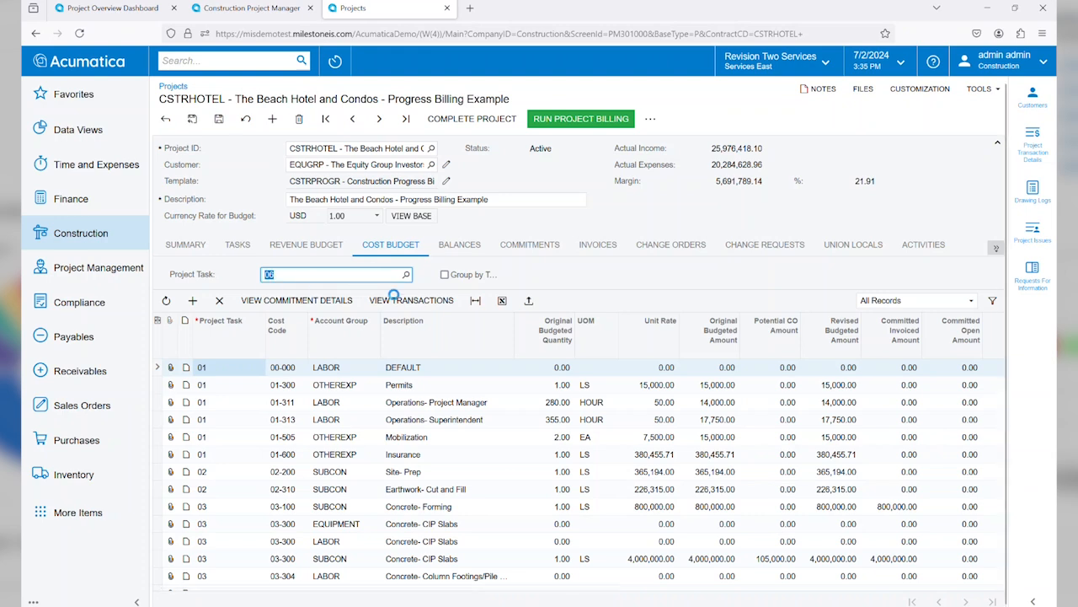
{"action": "left_click", "coordinate": [257, 390]}
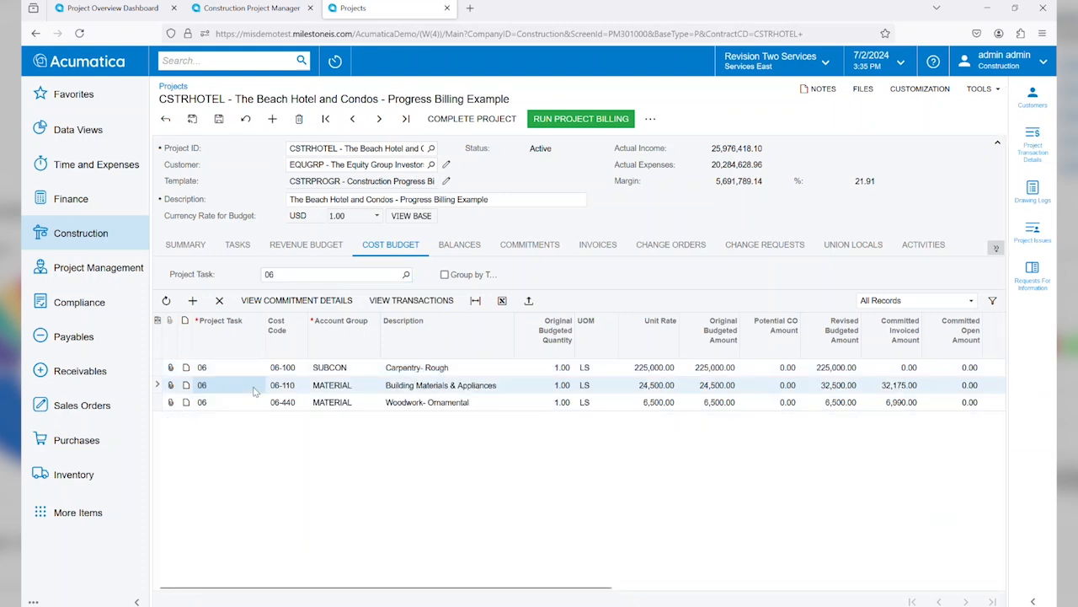
{"action": "left_click", "coordinate": [428, 301]}
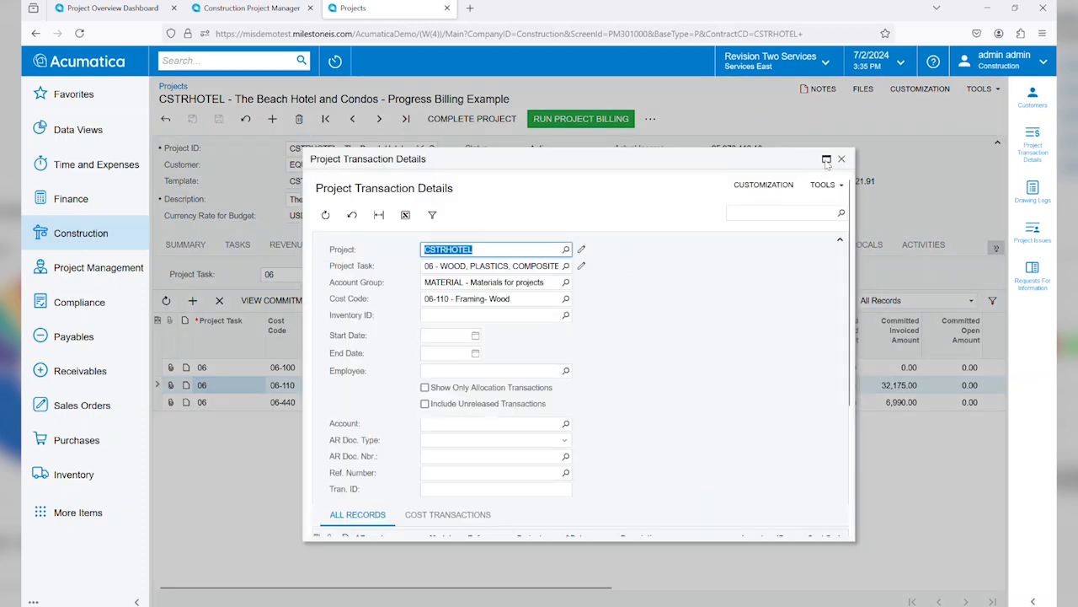
{"action": "left_click", "coordinate": [827, 160]}
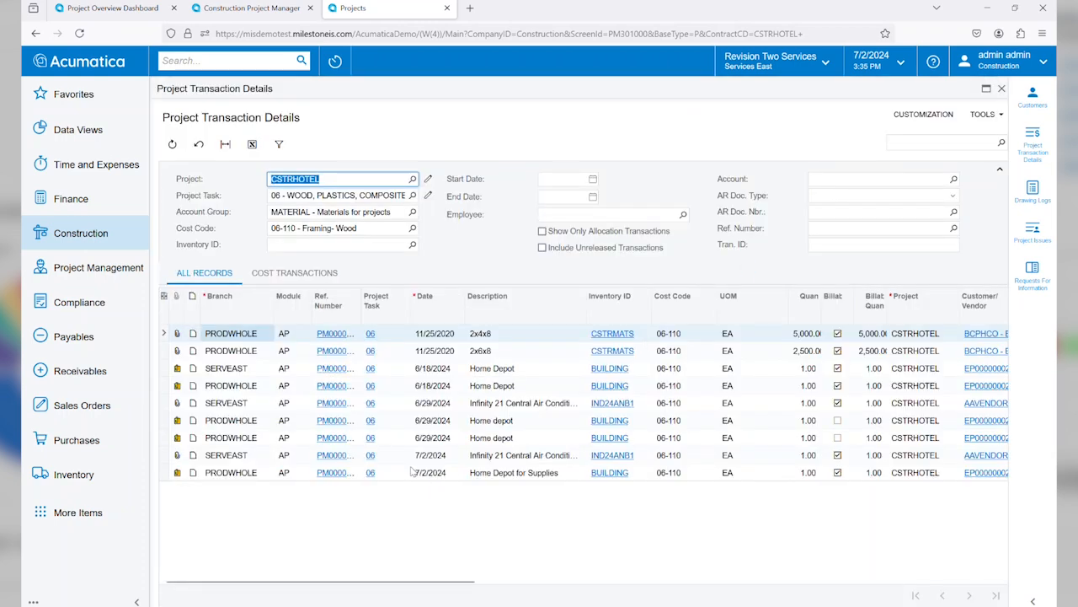
Step: View the receipt image attached to the "Home Depot for Supplies" transaction, then close the image and its file list
{"action": "left_click", "coordinate": [413, 473]}
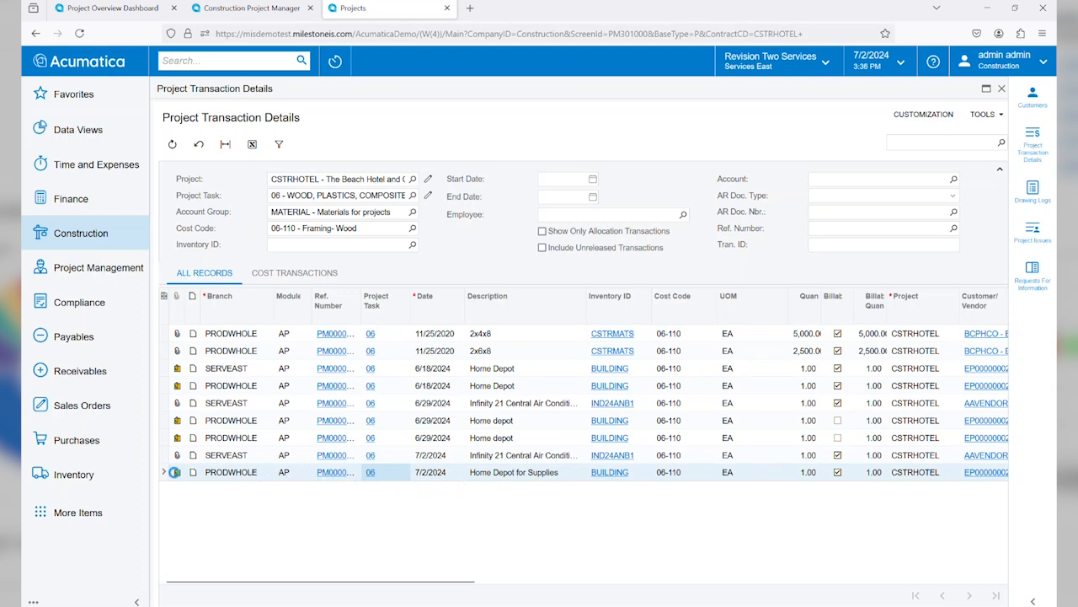
{"action": "left_click", "coordinate": [178, 473]}
{"action": "left_click", "coordinate": [416, 286]}
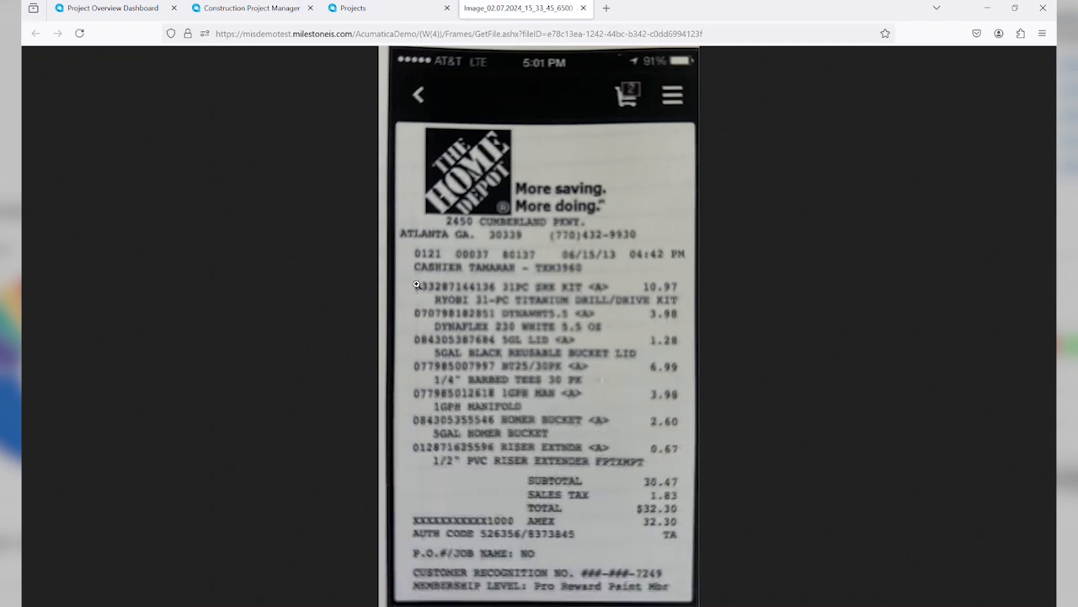
{"action": "left_click", "coordinate": [583, 8]}
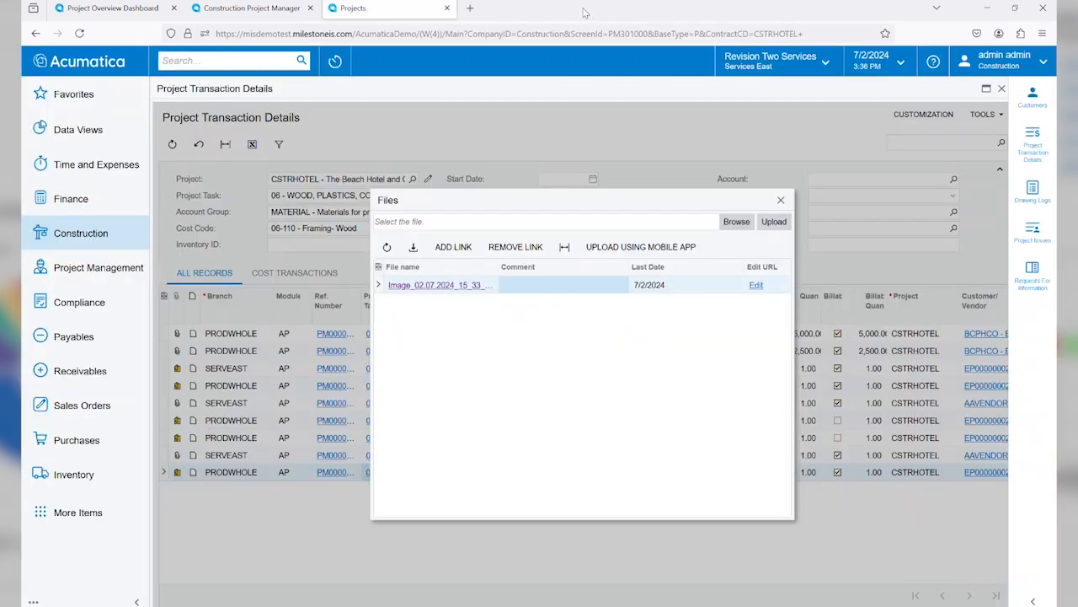
{"action": "left_click", "coordinate": [781, 201]}
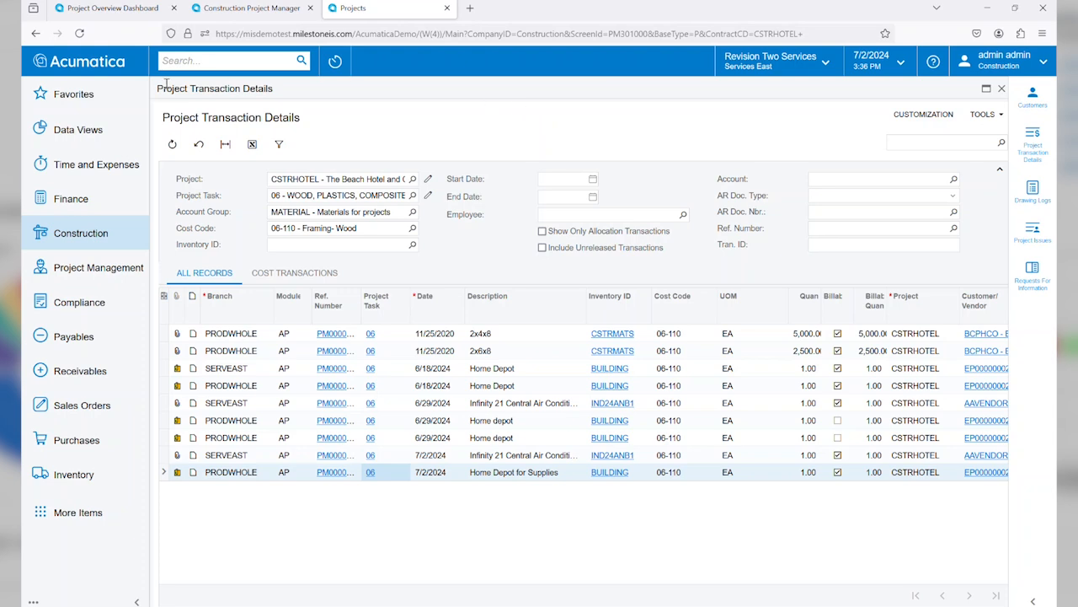
Step: Open the Project Budget vs Actual report from the favorites and set its financial period to 12-2021
{"action": "left_click", "coordinate": [81, 99]}
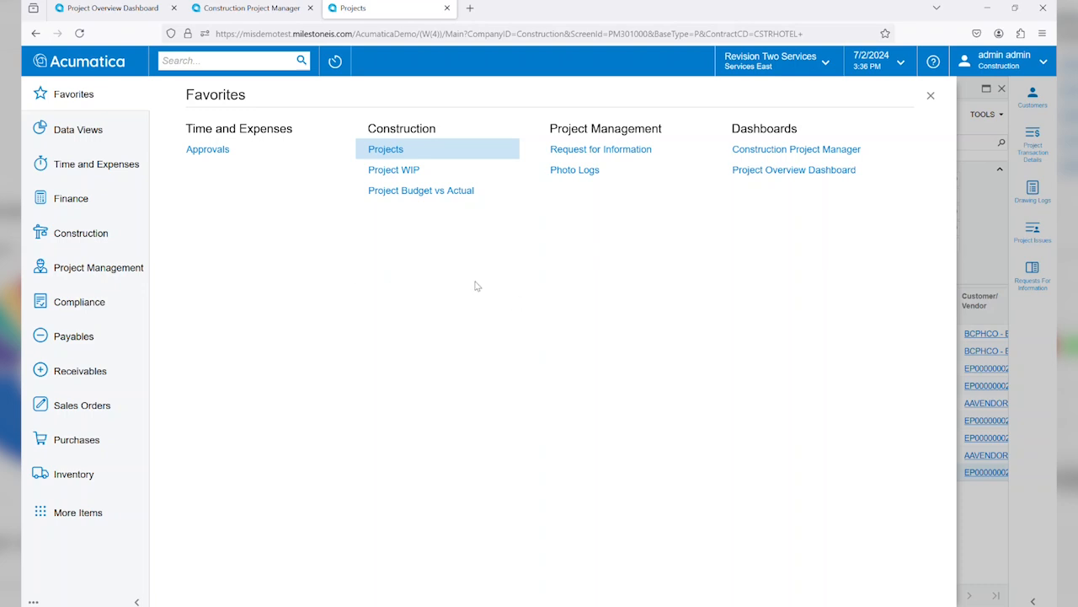
{"action": "left_click", "coordinate": [413, 192]}
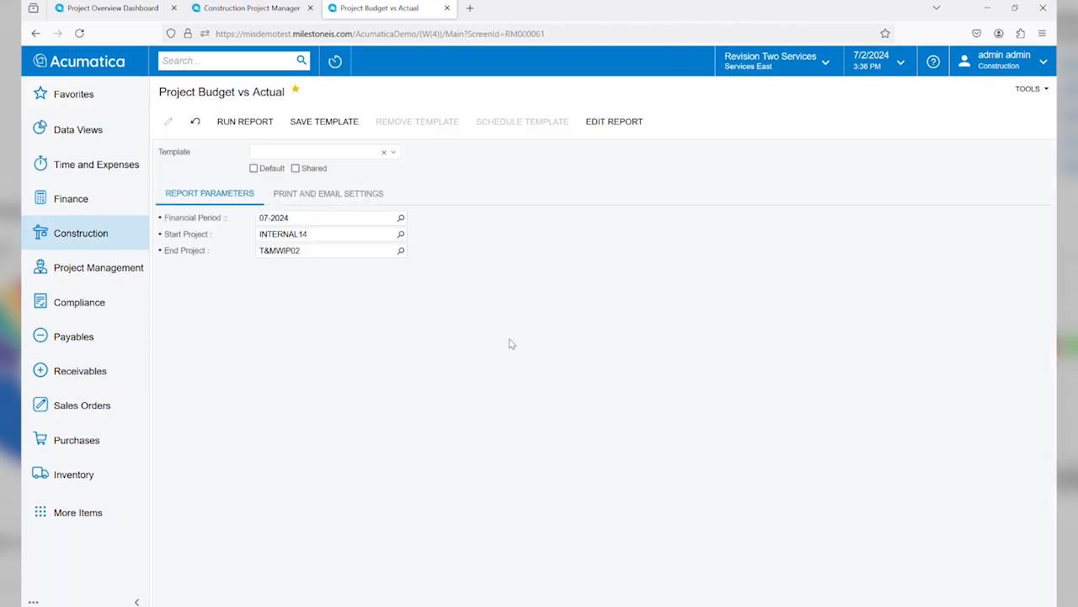
{"action": "left_click", "coordinate": [290, 218]}
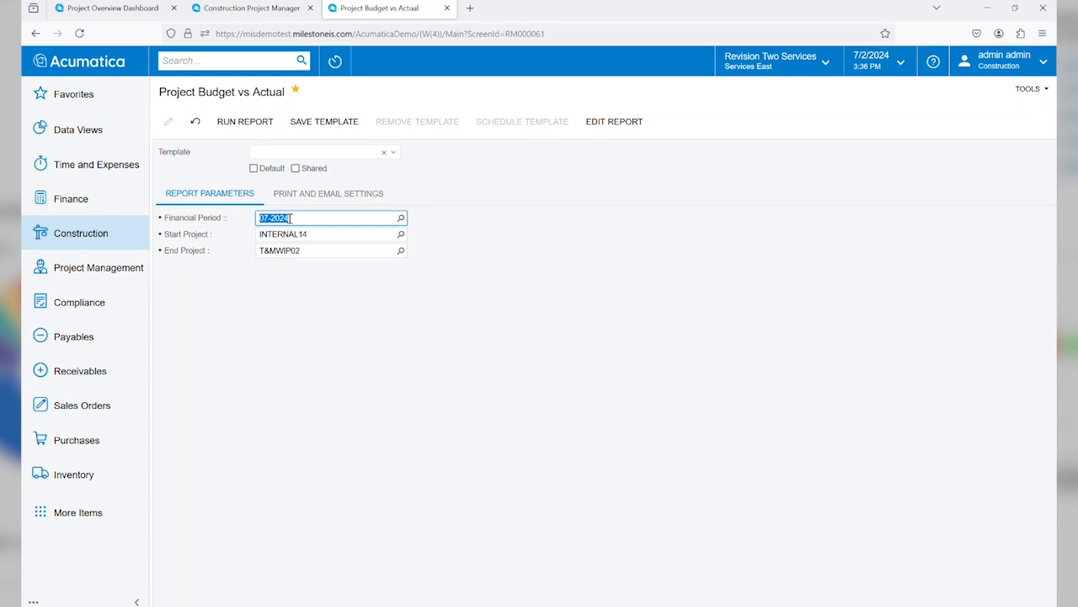
{"action": "type", "text": "12"}
{"action": "key", "text": "Tab"}
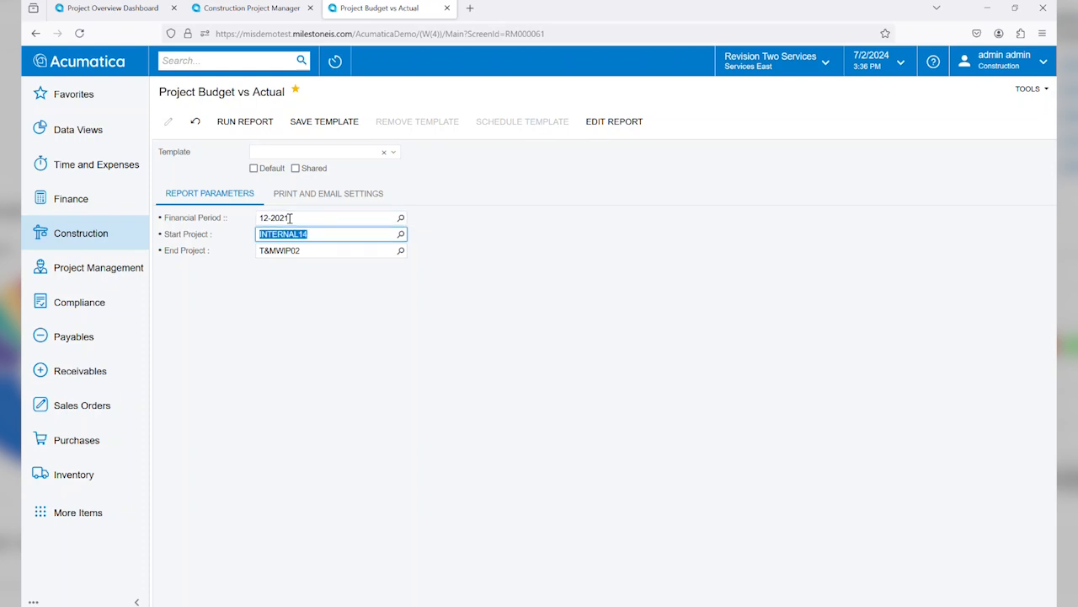
Step: Limit the report to project CSTRHOTEL by choosing it as both the start project and the end project
{"action": "left_click", "coordinate": [401, 234]}
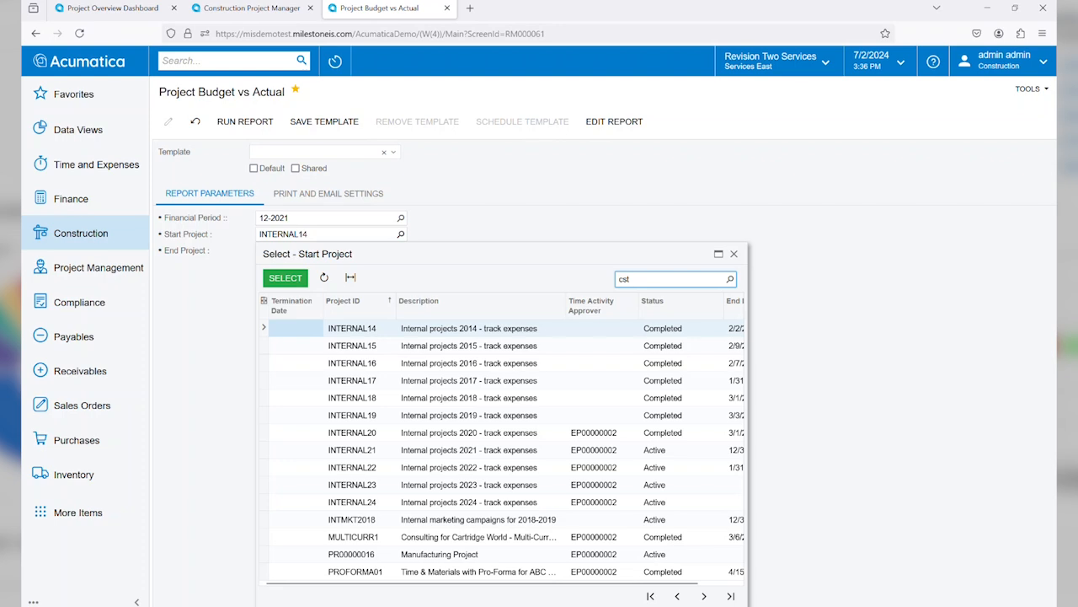
{"action": "type", "text": "cstrho"}
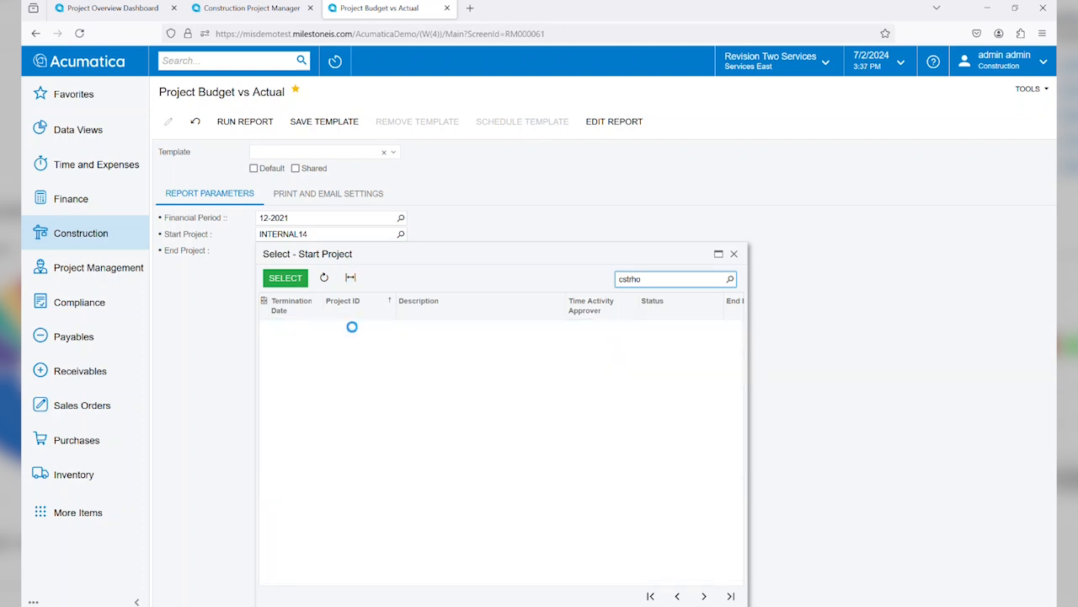
{"action": "double_click", "coordinate": [354, 329]}
{"action": "left_click", "coordinate": [318, 251]}
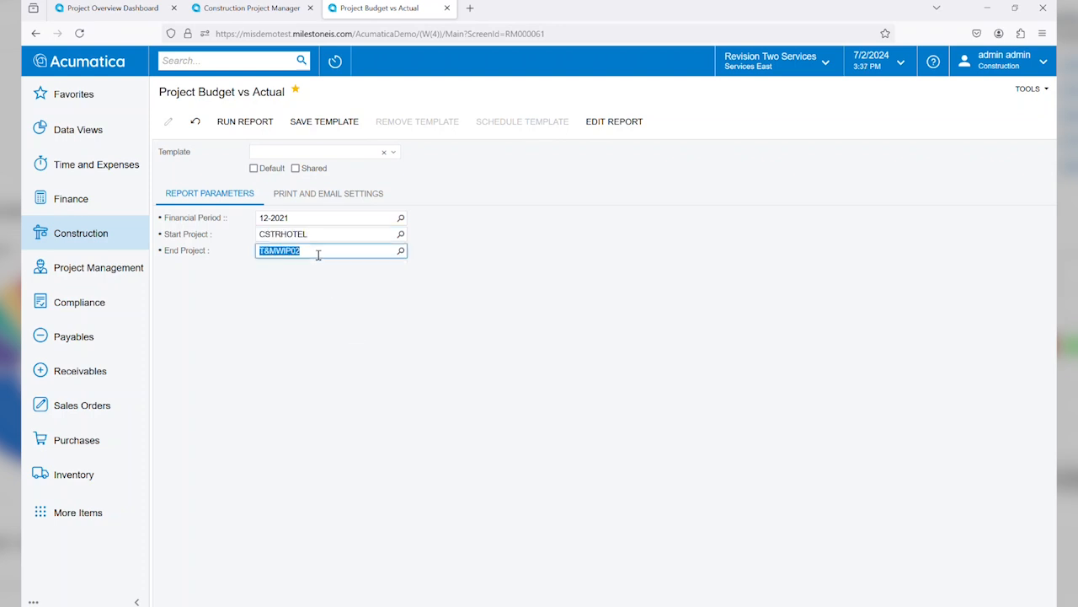
{"action": "left_click", "coordinate": [400, 251]}
{"action": "type", "text": "cstrhotel"}
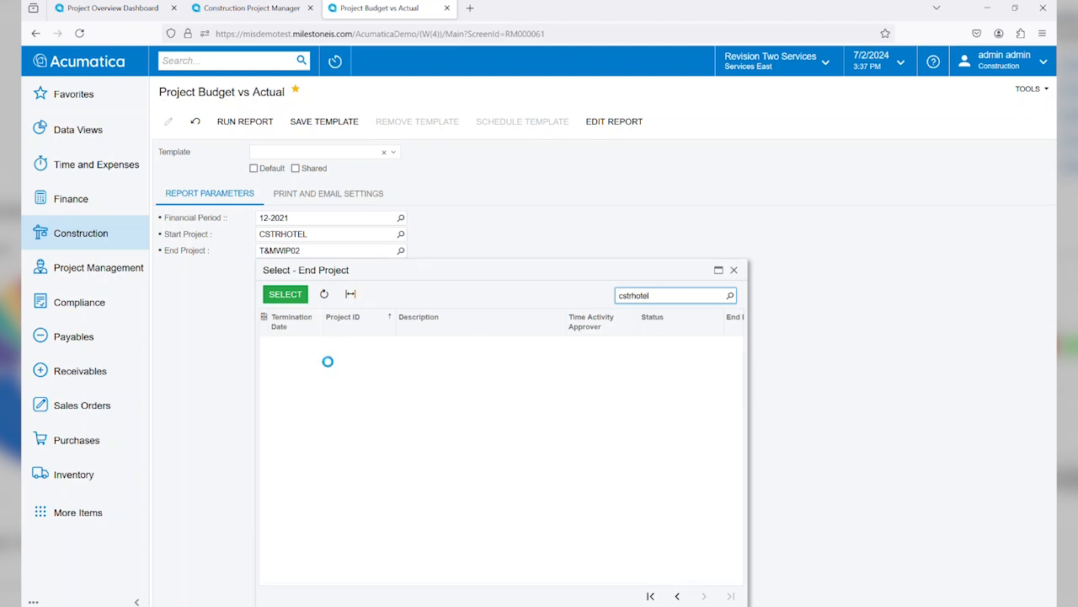
{"action": "double_click", "coordinate": [314, 347]}
Step: Run the budget versus actual report, view the history details behind the General Requirements expenses, and return to the report
{"action": "left_click", "coordinate": [245, 121]}
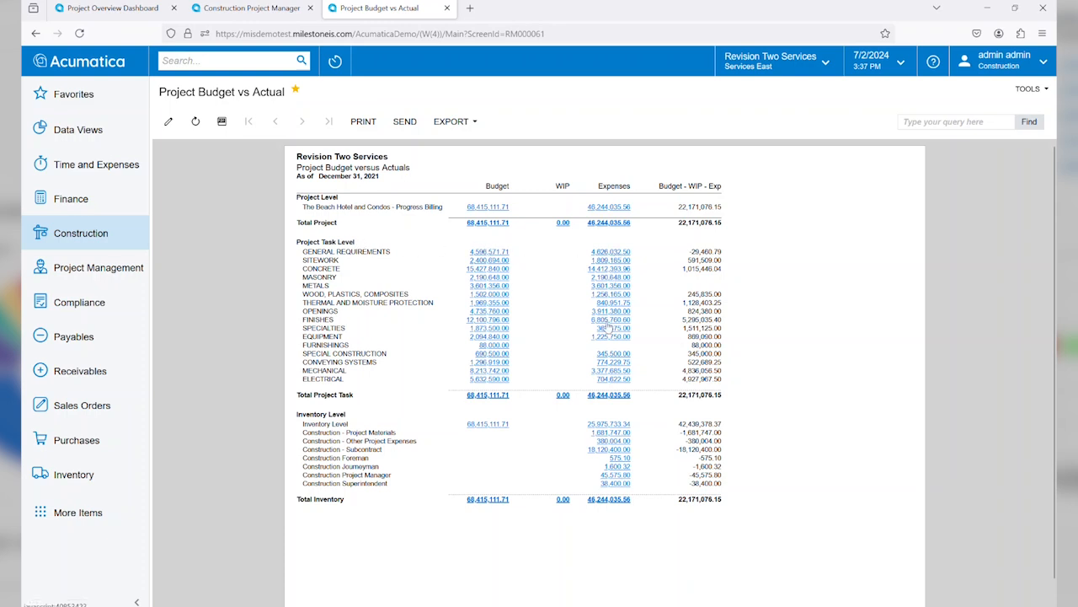
{"action": "left_click", "coordinate": [610, 252]}
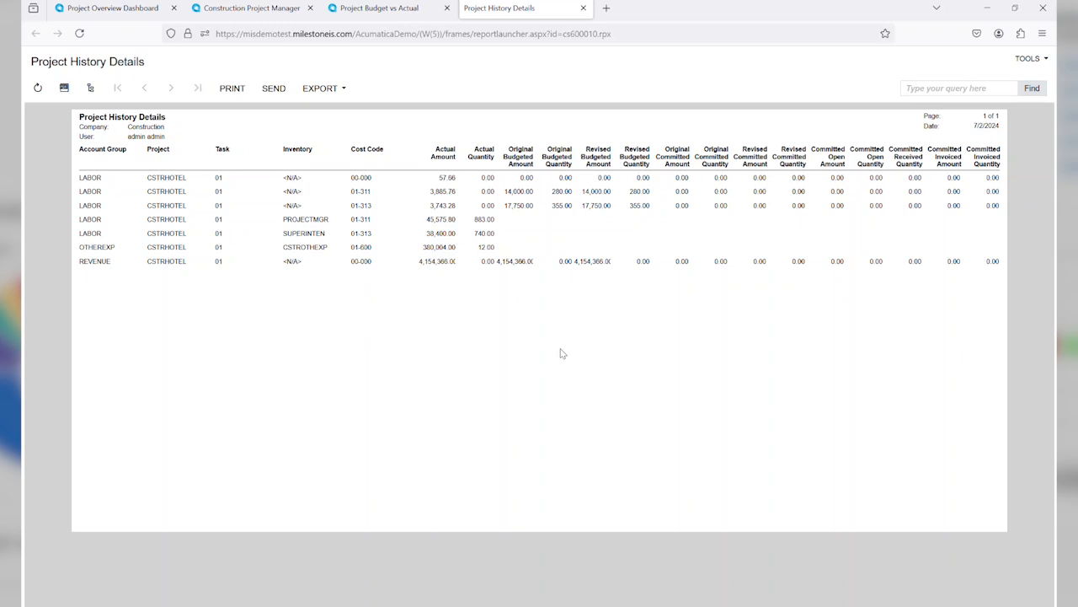
{"action": "left_click", "coordinate": [583, 9]}
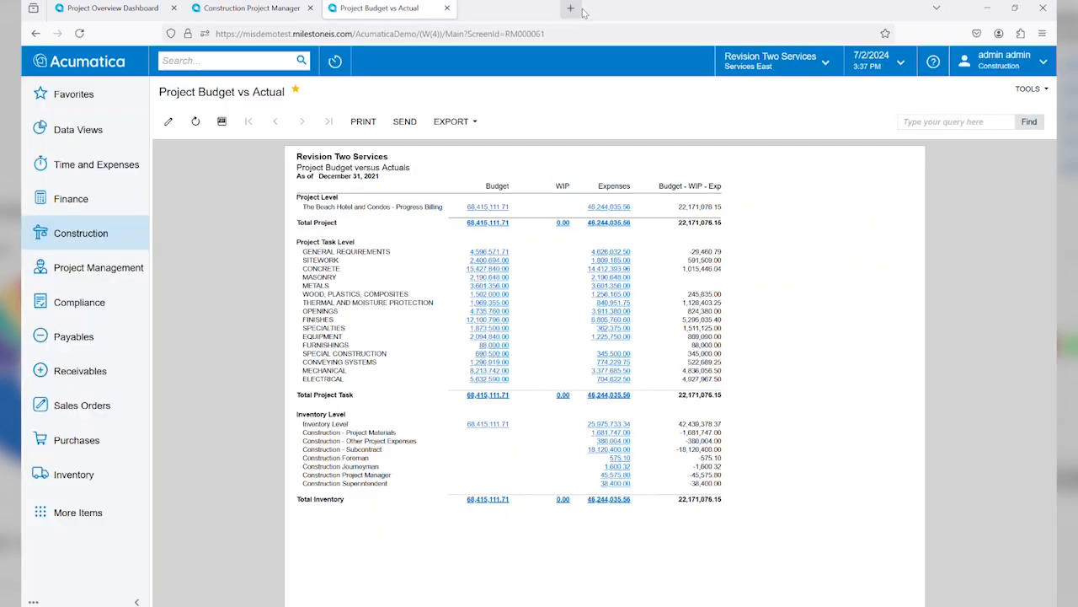
Step: Open the Project WIP report from the favorites and set its company/branch to PROD - Production Companies
{"action": "left_click", "coordinate": [63, 97]}
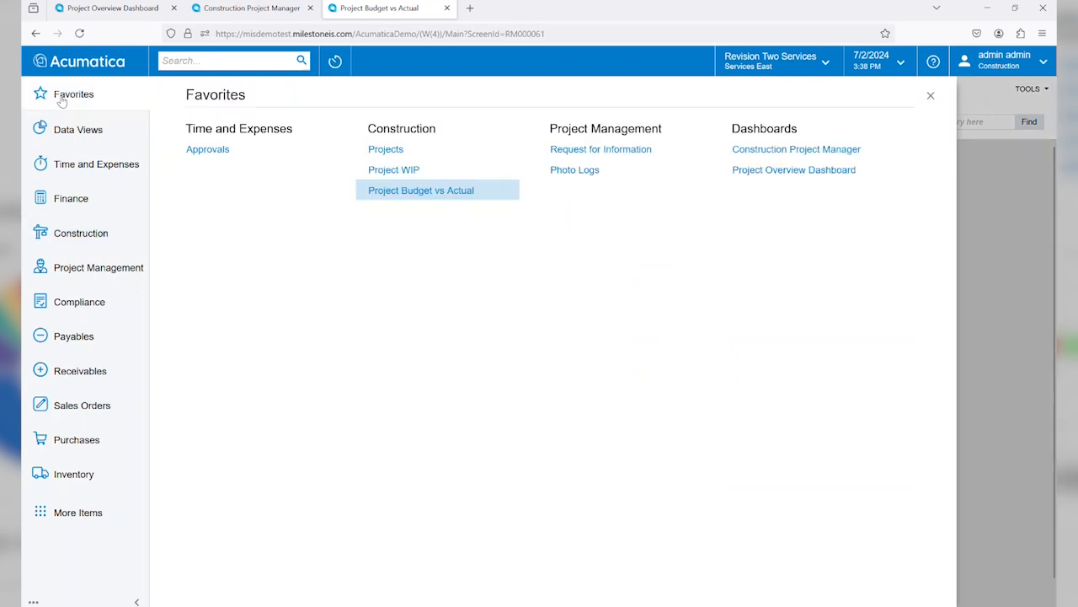
{"action": "left_click", "coordinate": [369, 170]}
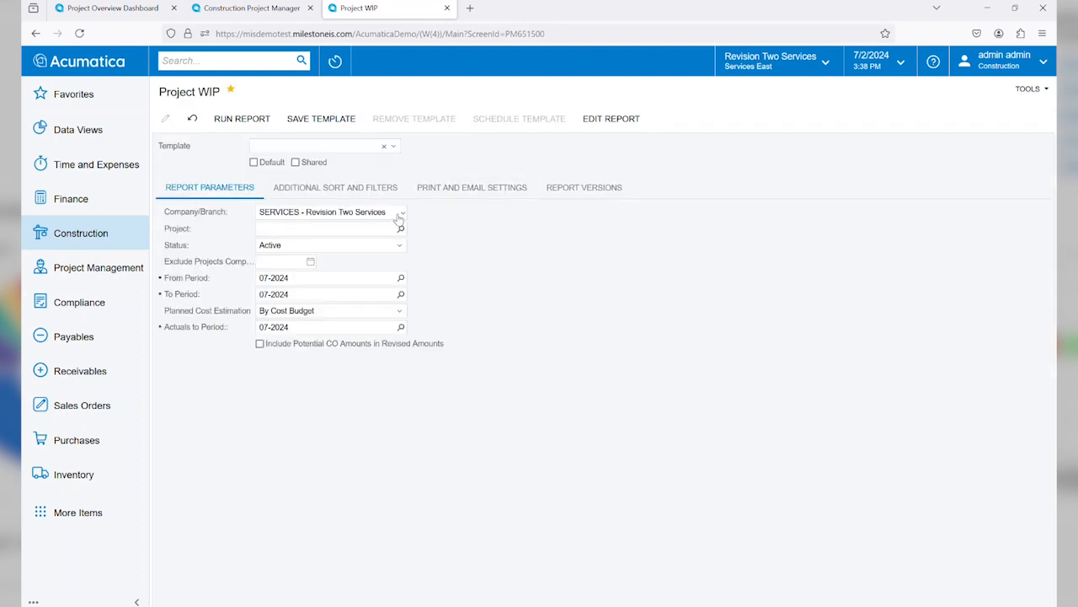
{"action": "left_click", "coordinate": [401, 212]}
{"action": "left_click", "coordinate": [388, 226]}
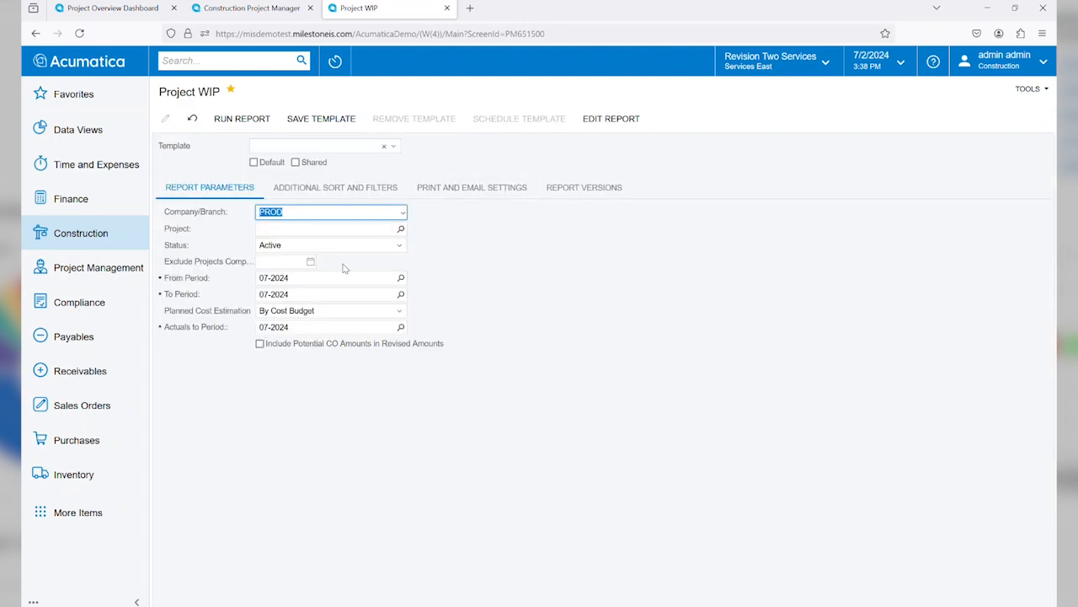
Step: Set the WIP report's From Period to 12-2021 and run the report
{"action": "left_click", "coordinate": [287, 279]}
{"action": "type", "text": "12-"}
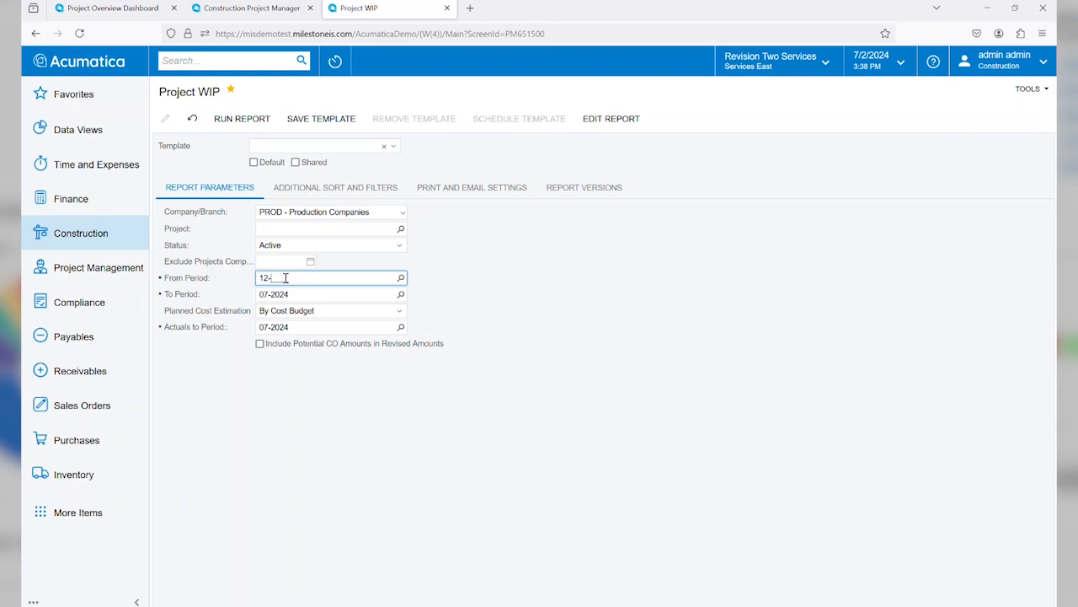
{"action": "type", "text": "2023"}
{"action": "key", "text": "Tab"}
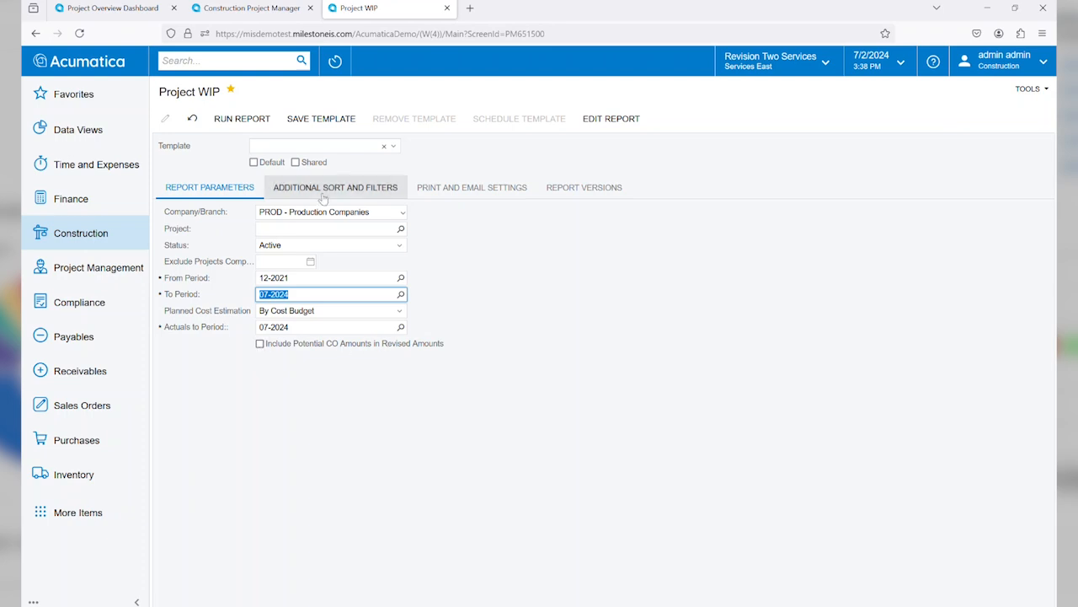
{"action": "left_click", "coordinate": [250, 120]}
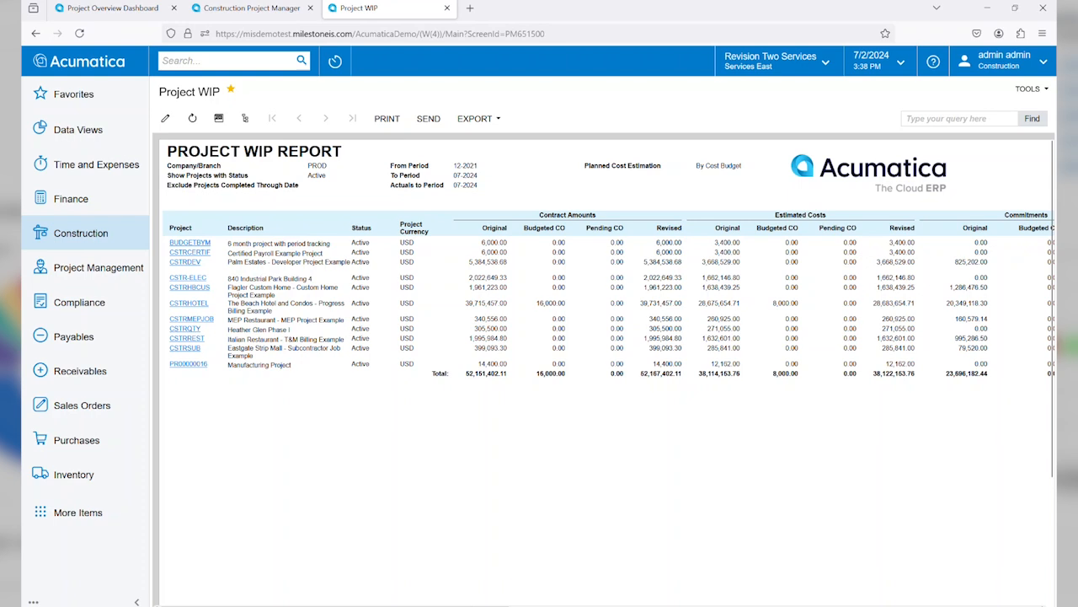
Step: Examine the WIP report's commitment, gross profit, actual cost and billing columns, returning to the project list
{"action": "scroll", "coordinate": [604, 453], "scroll_direction": "right", "scroll_amount": 6}
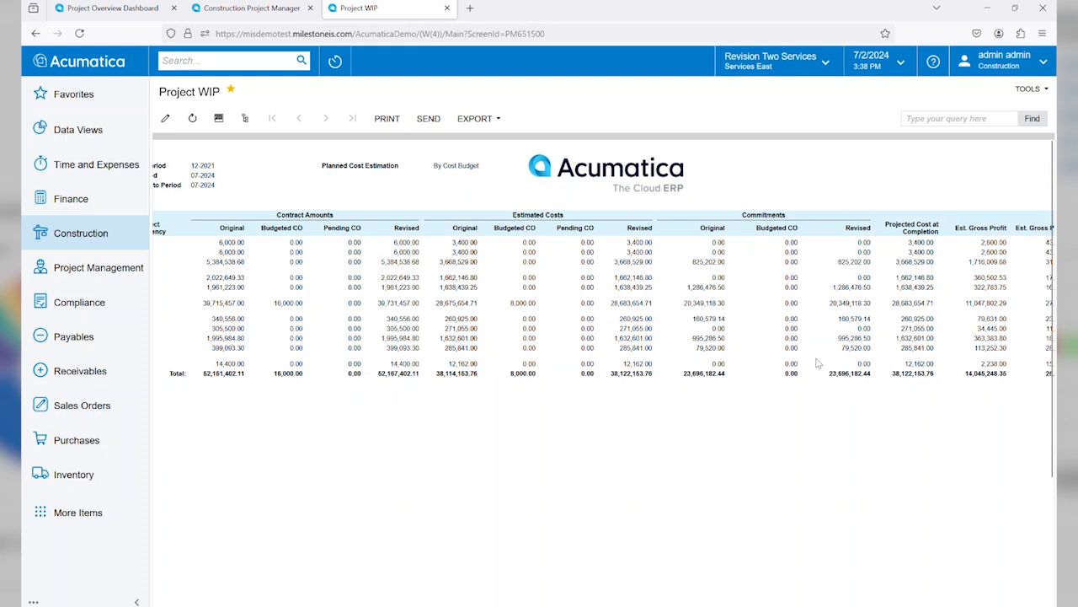
{"action": "left_click_drag", "start_coordinate": [491, 605], "coordinate": [800, 602]}
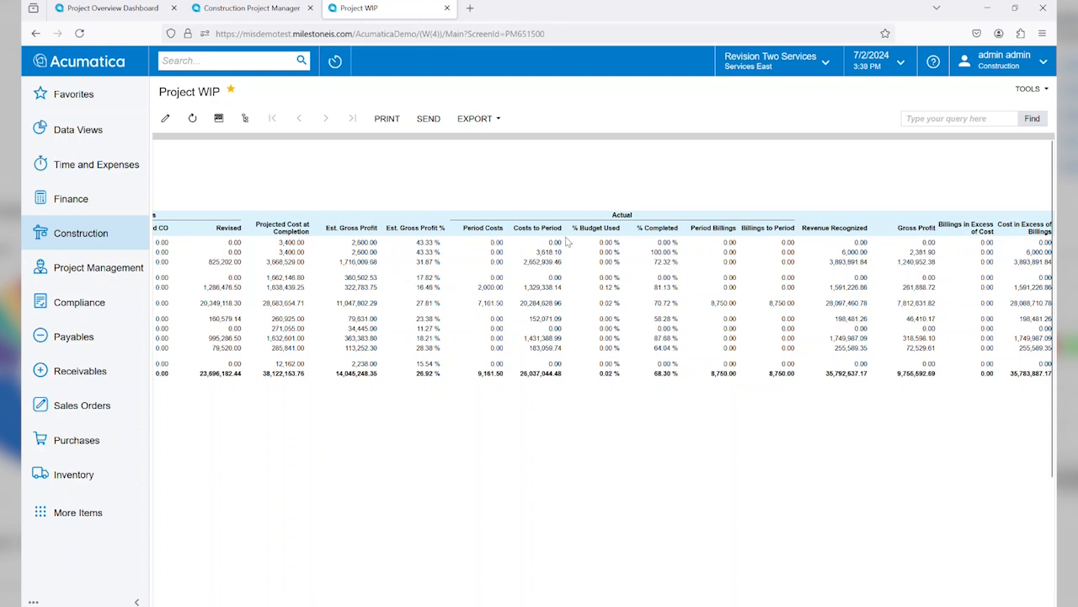
{"action": "left_click_drag", "start_coordinate": [632, 603], "coordinate": [214, 539]}
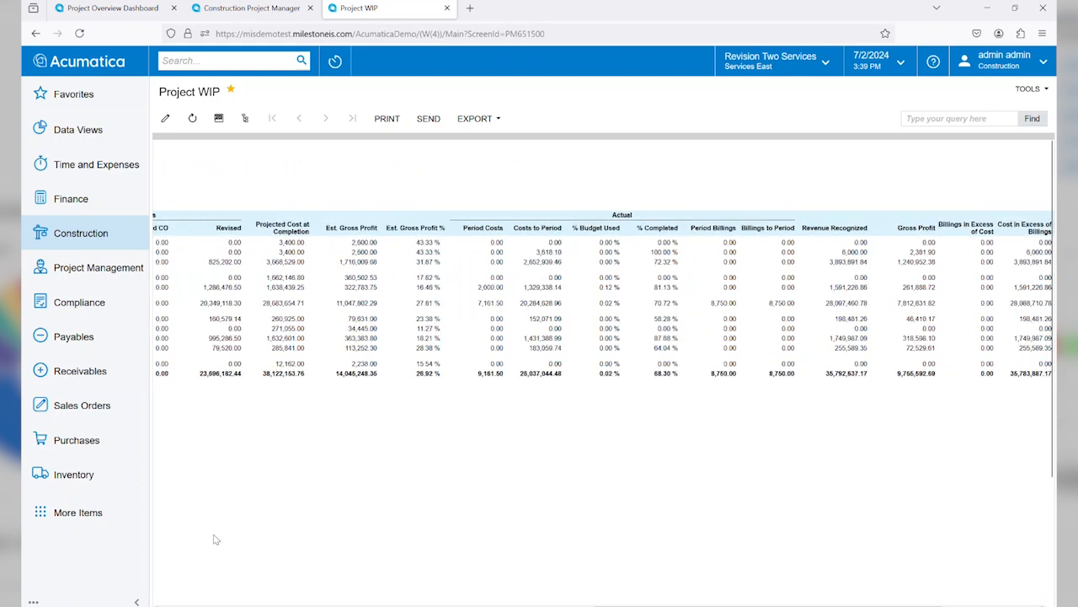
{"action": "left_click", "coordinate": [184, 605]}
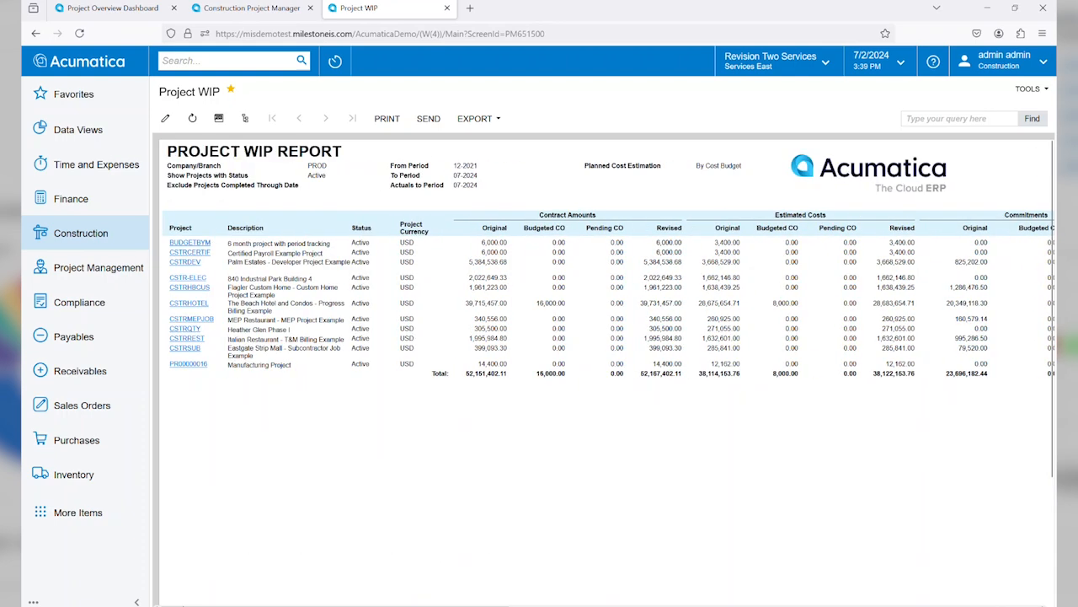
Step: Open the WIP detail report for CSTRHOTEL and examine its columns from contract amounts across to the forecasted backlog
{"action": "left_click", "coordinate": [189, 304]}
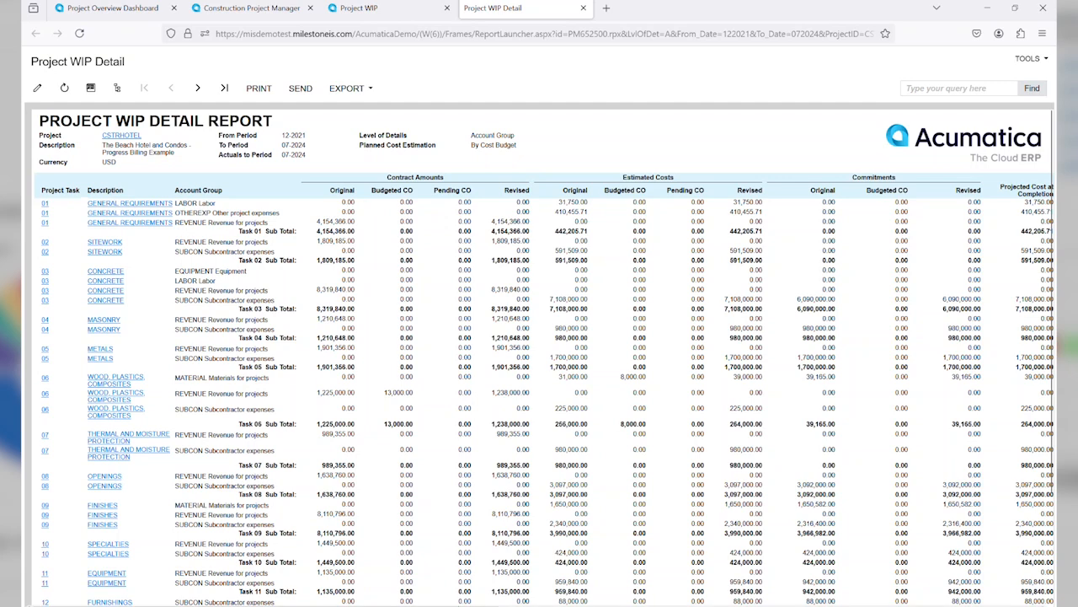
{"action": "scroll", "coordinate": [539, 358], "scroll_direction": "right", "scroll_amount": 1}
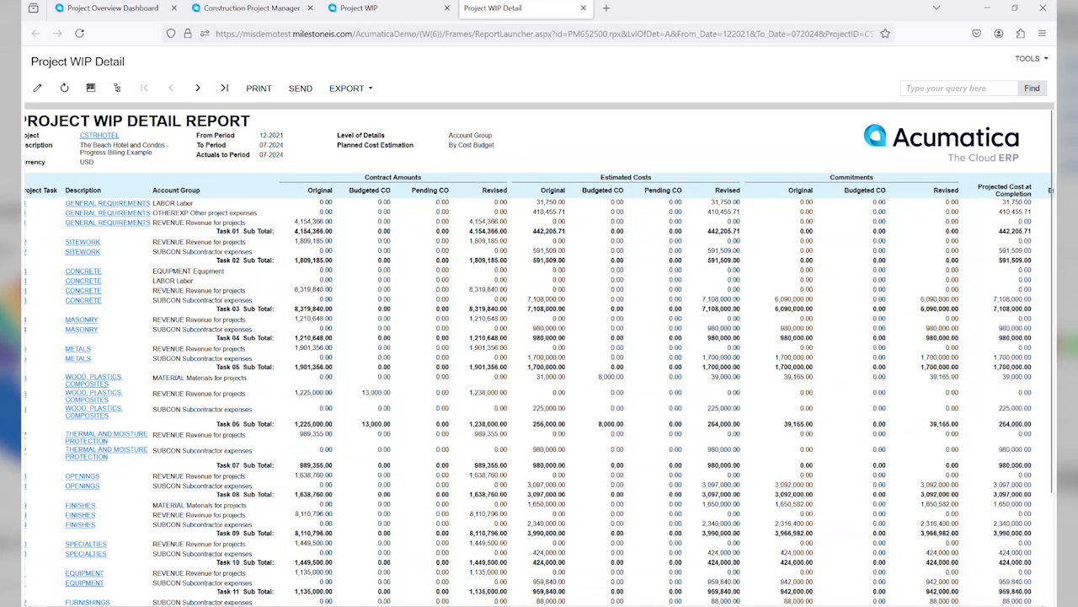
{"action": "scroll", "coordinate": [539, 358], "scroll_direction": "right", "scroll_amount": 10}
{"action": "scroll", "coordinate": [539, 358], "scroll_direction": "right", "scroll_amount": 3}
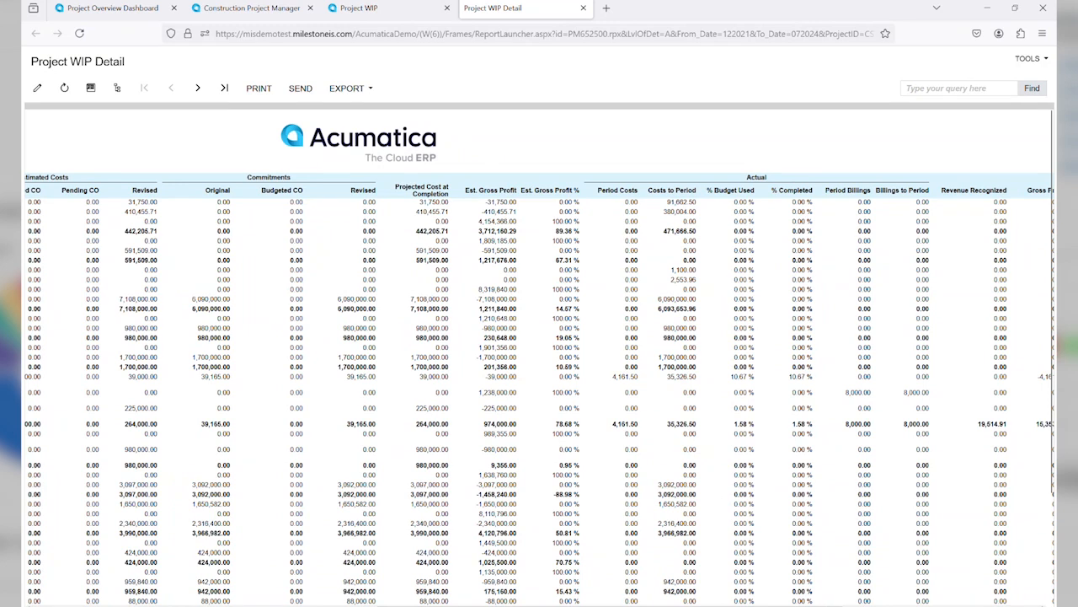
{"action": "scroll", "coordinate": [539, 358], "scroll_direction": "right", "scroll_amount": 7}
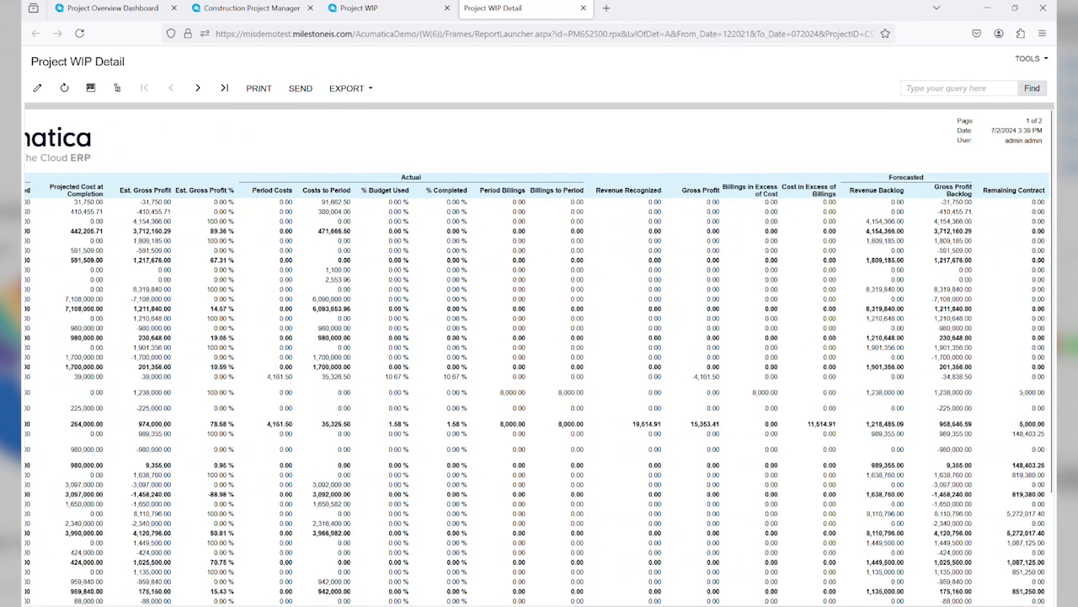